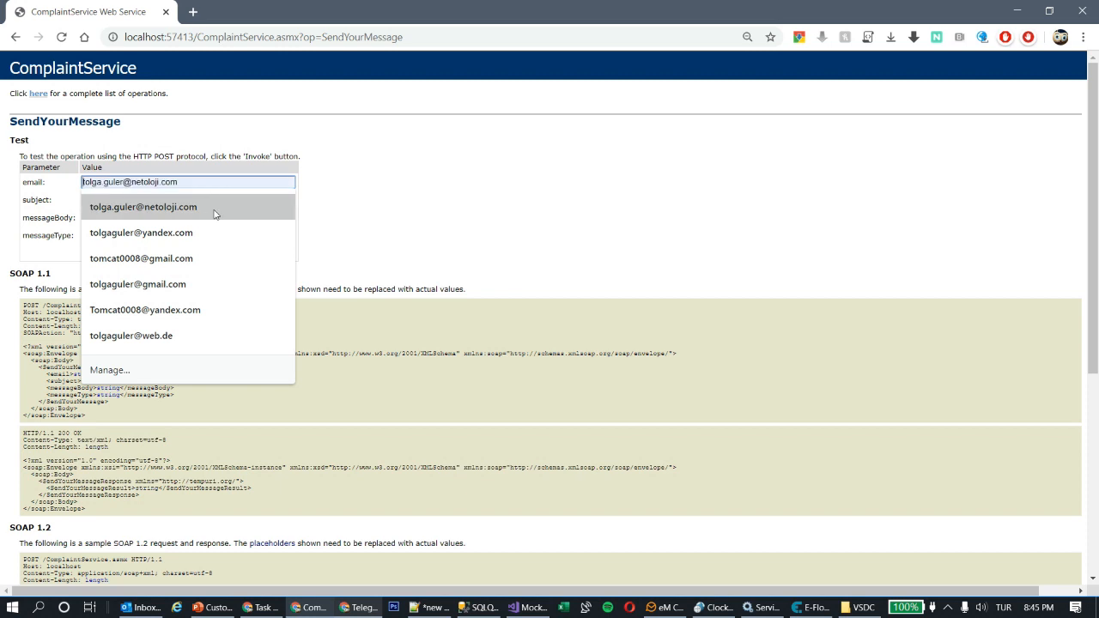
Step: Send a COMPLAINT test message 'I have a problem' / 'I really have a problem' and select the returned reference Id
{"action": "left_click", "coordinate": [133, 201]}
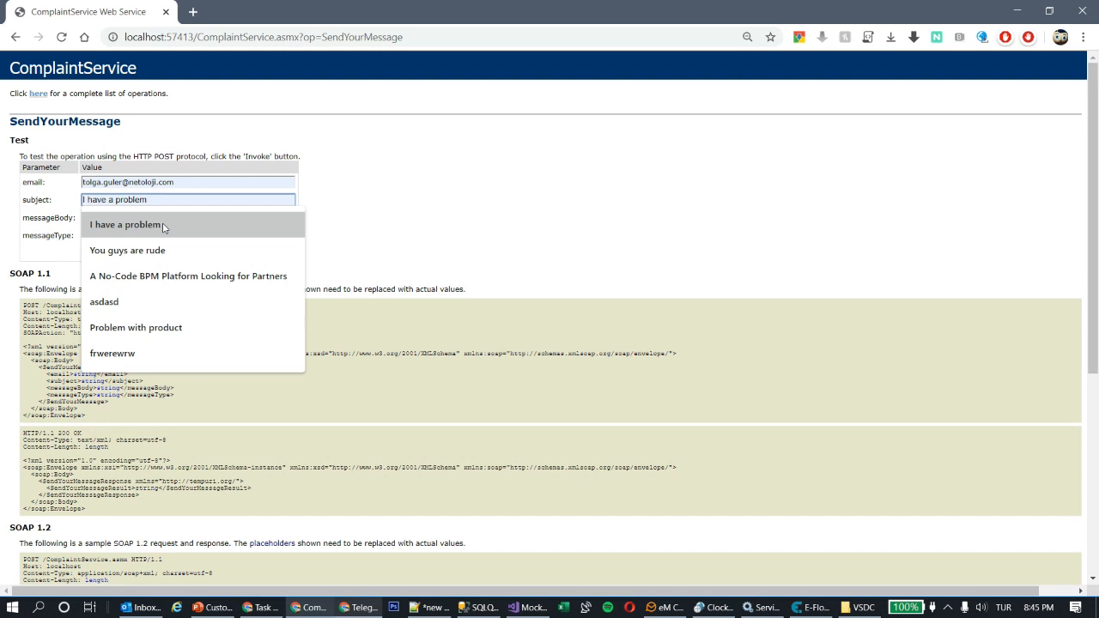
{"action": "left_click", "coordinate": [163, 225]}
{"action": "left_click", "coordinate": [222, 219]}
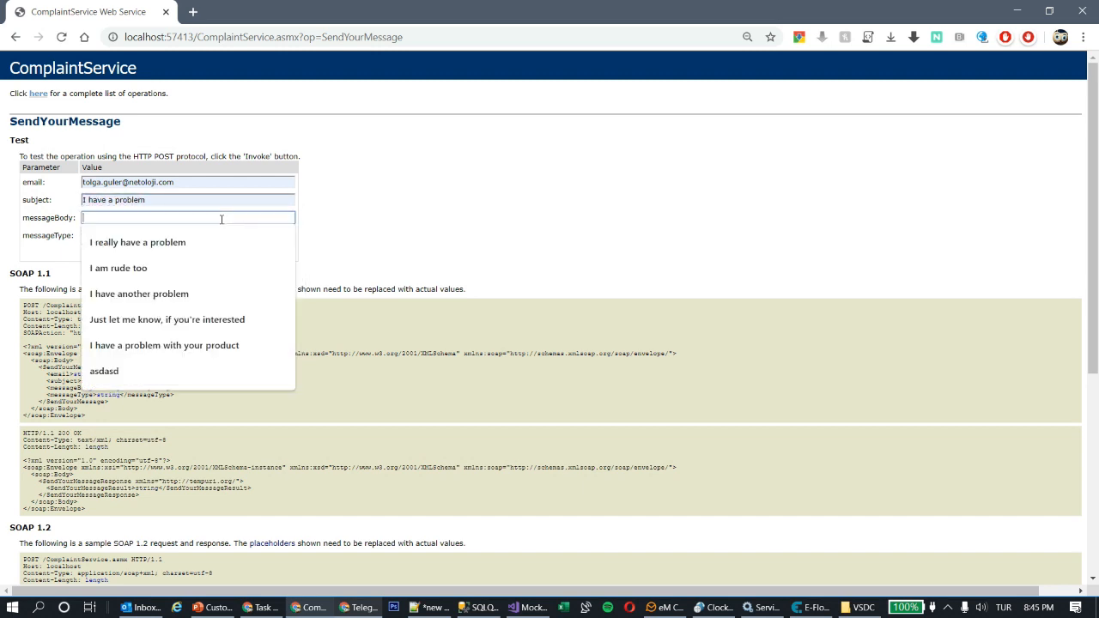
{"action": "left_click", "coordinate": [163, 241]}
{"action": "left_click", "coordinate": [173, 235]}
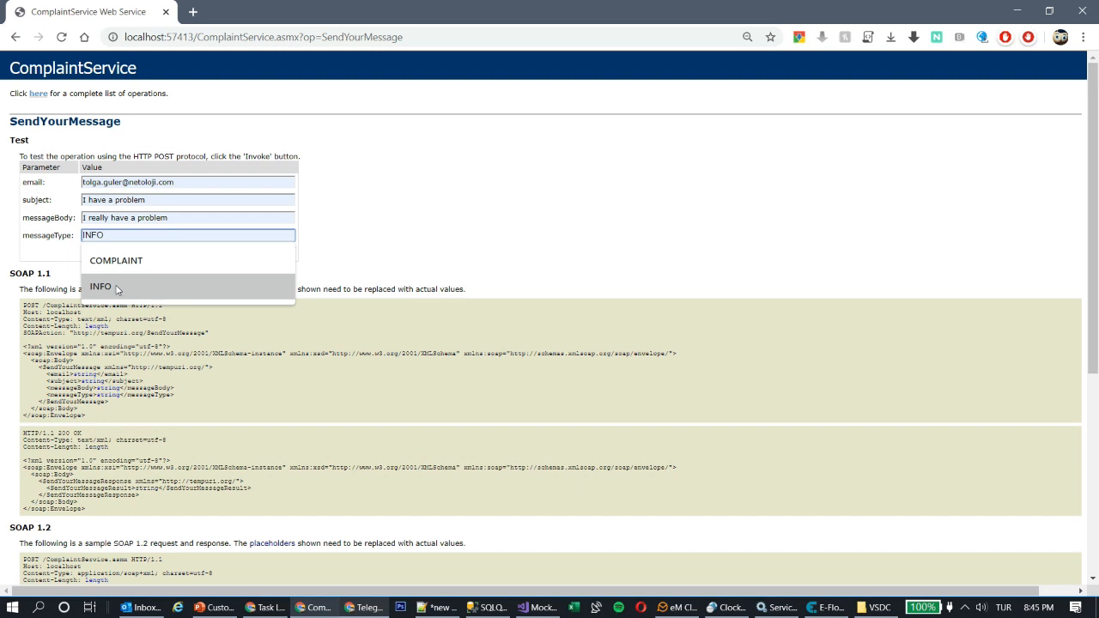
{"action": "left_click", "coordinate": [124, 260]}
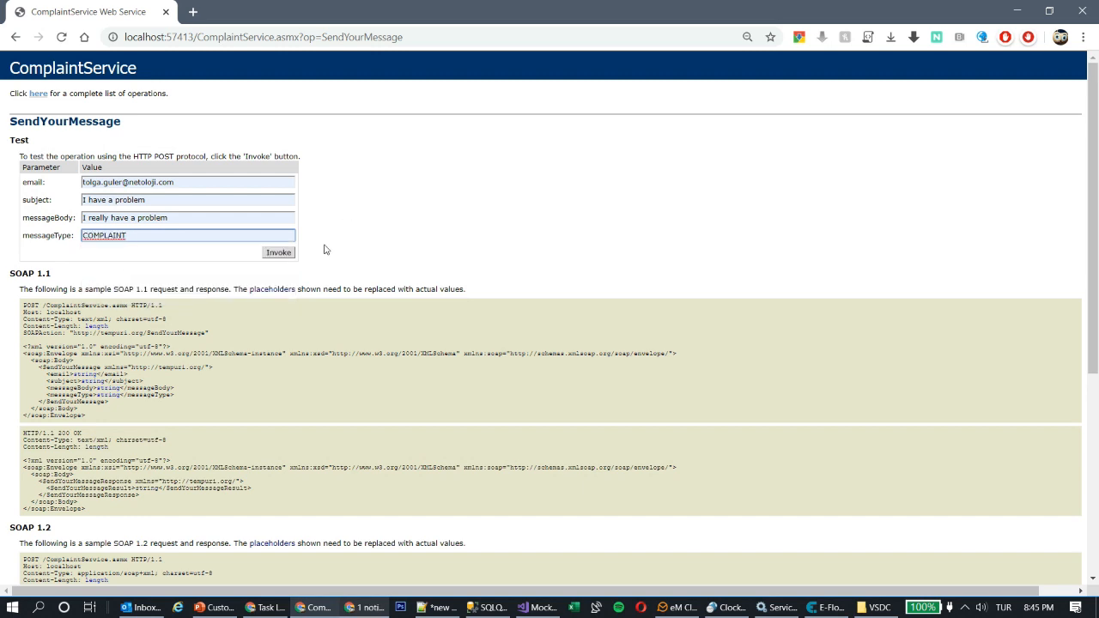
{"action": "left_click", "coordinate": [289, 253]}
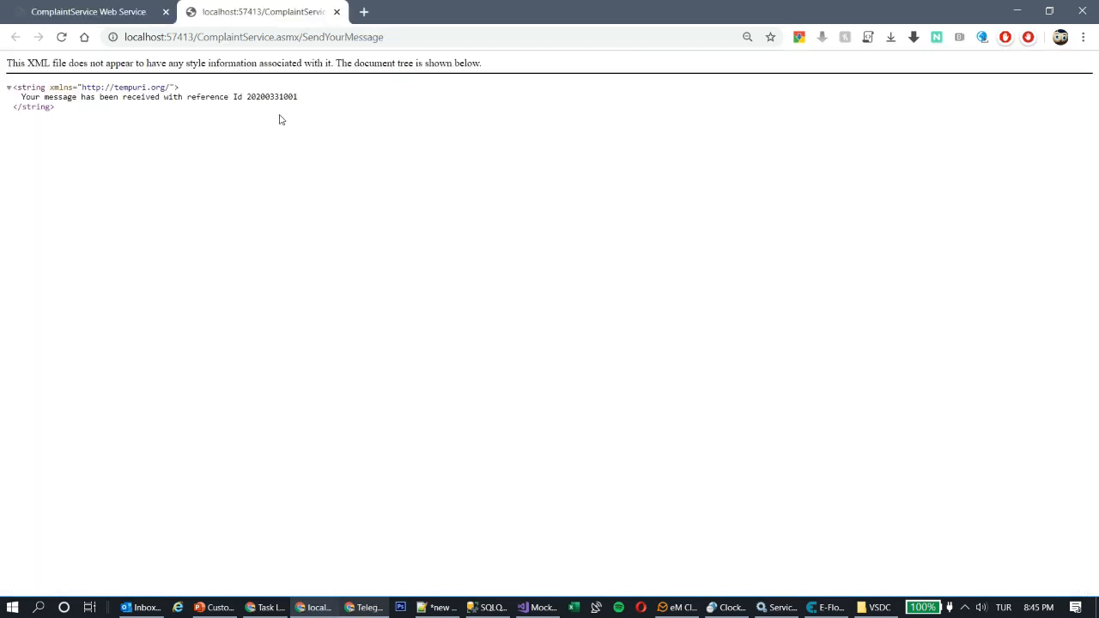
{"action": "double_click", "coordinate": [270, 96]}
{"action": "left_click", "coordinate": [311, 134]}
{"action": "left_click", "coordinate": [487, 607]}
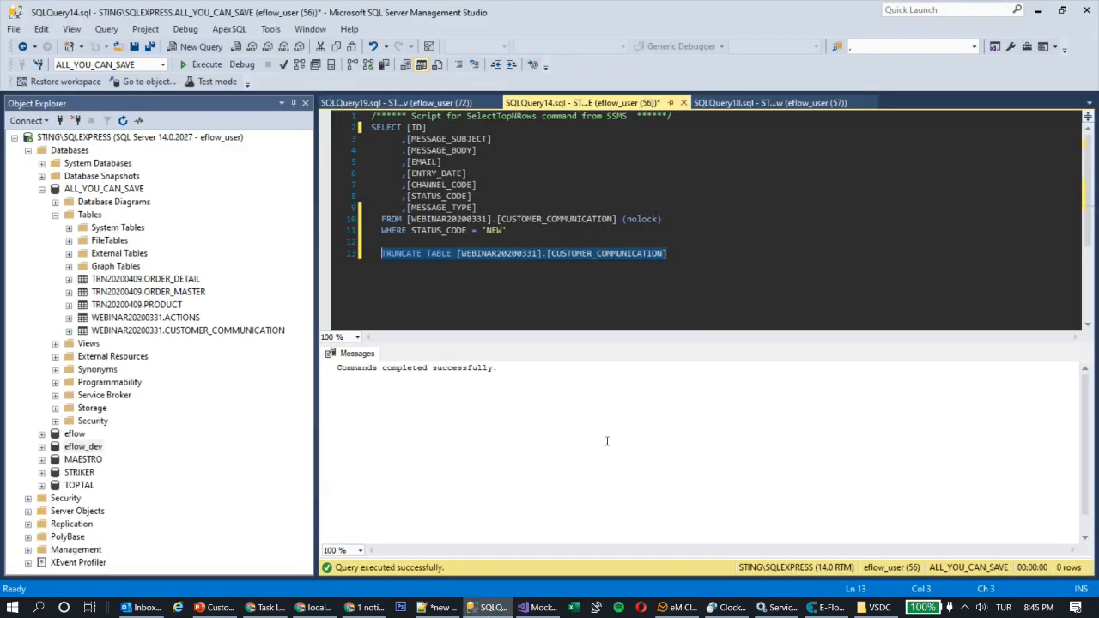
{"action": "left_click", "coordinate": [559, 231]}
{"action": "left_click_drag", "start_coordinate": [559, 231], "coordinate": [371, 116]}
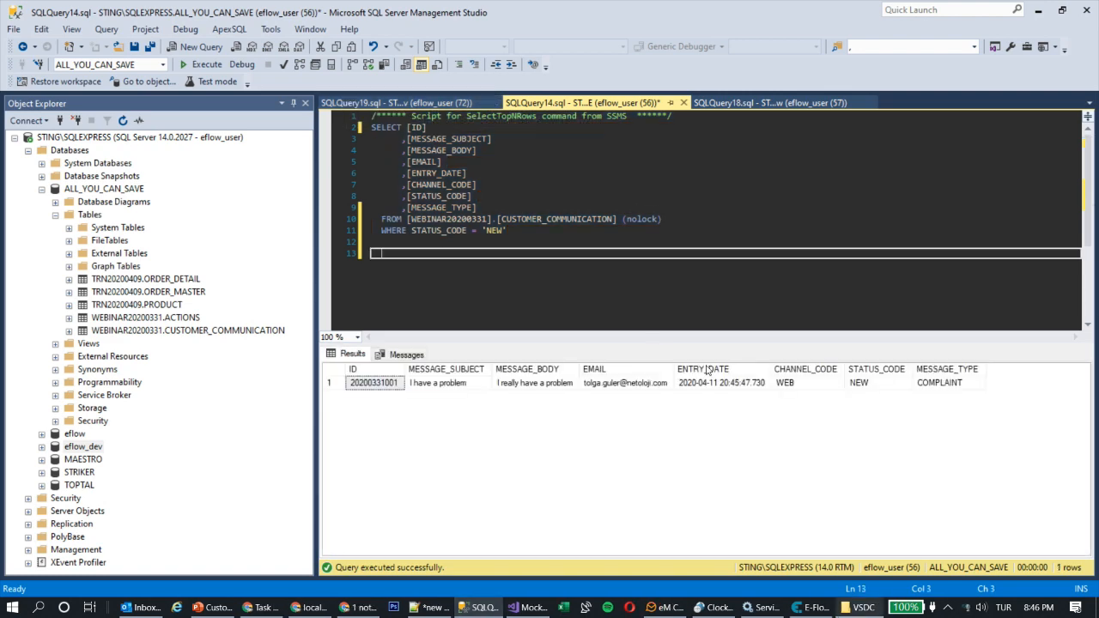
{"action": "left_click", "coordinate": [816, 608]}
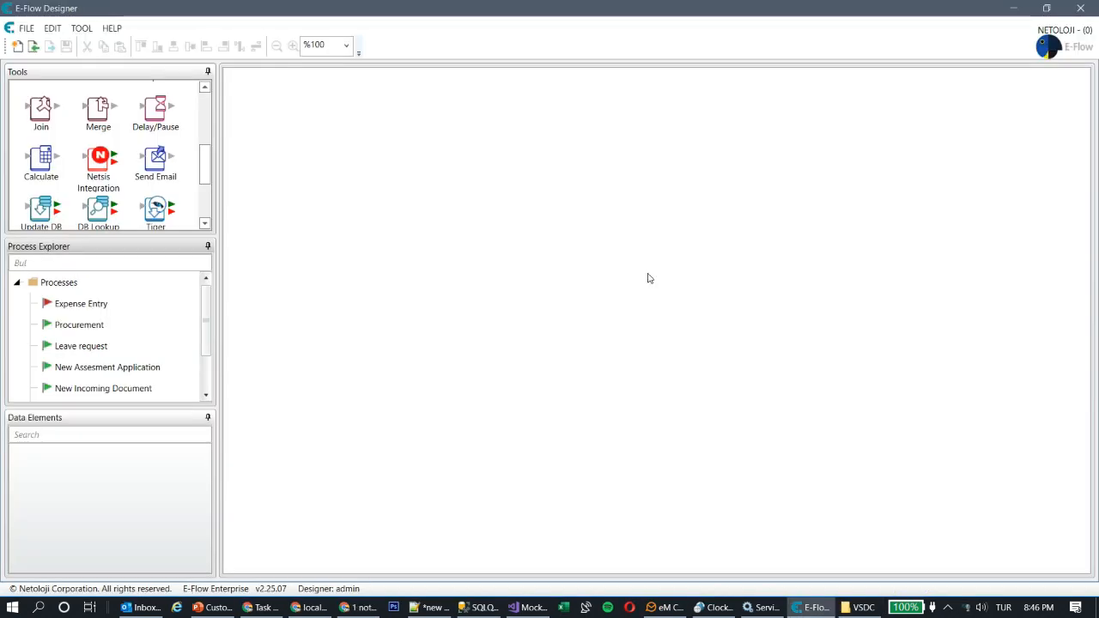
Step: Create a new process card named 'Customer Communication Management'
{"action": "left_click", "coordinate": [17, 46]}
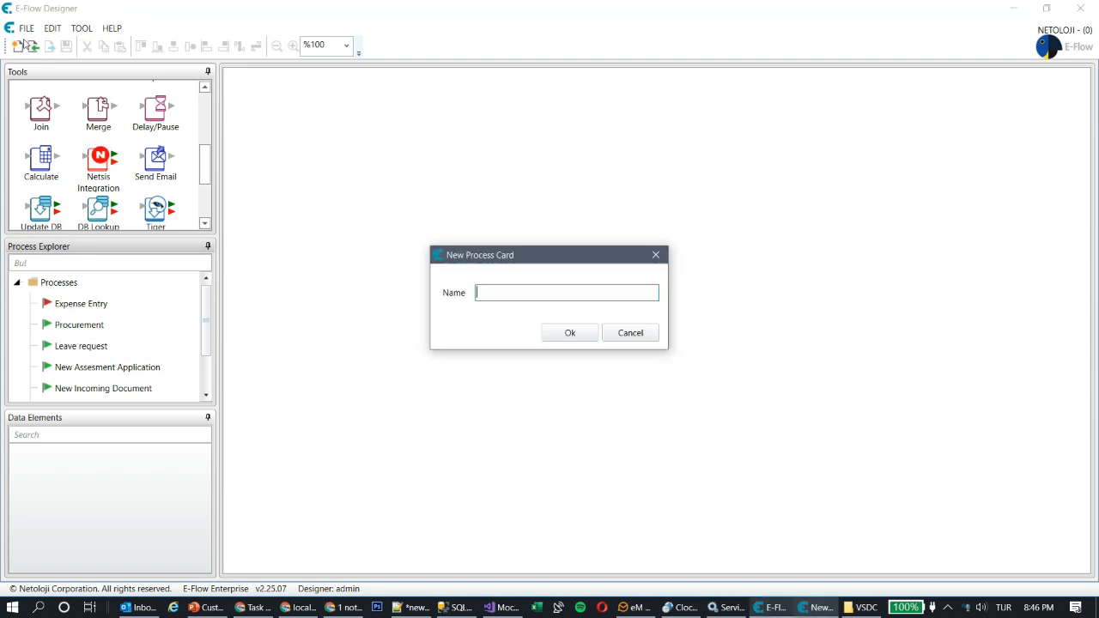
{"action": "type", "text": "Customer Communication Management"}
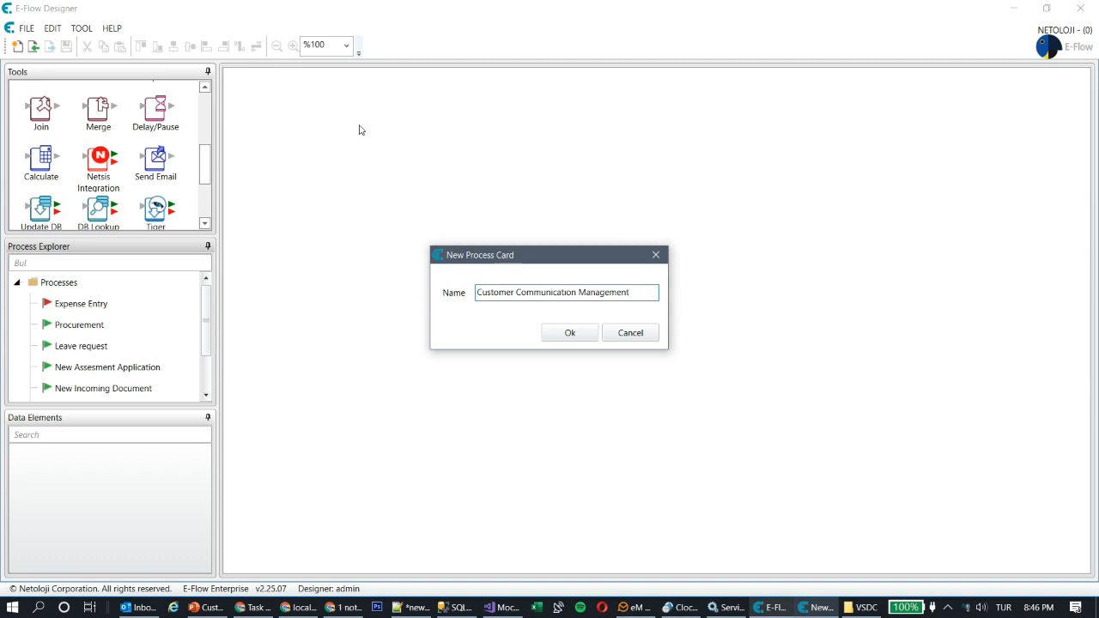
{"action": "left_click", "coordinate": [570, 333]}
{"action": "key", "text": "super+space"}
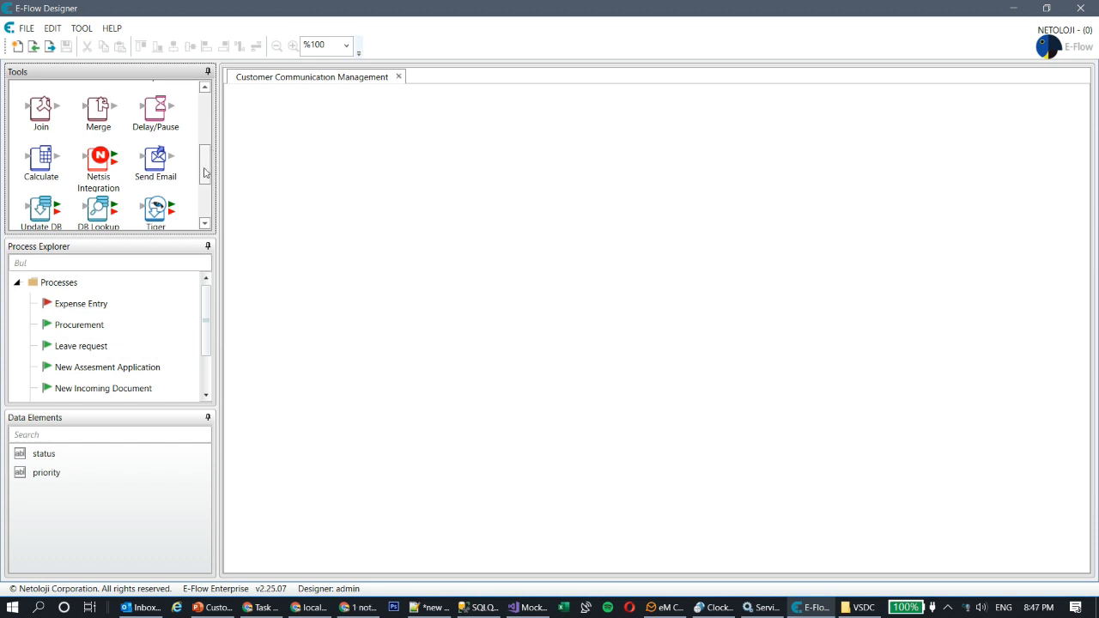
Step: Drop a Recurring DB Scan step onto the canvas and keep its default settings
{"action": "left_click_drag", "start_coordinate": [206, 173], "coordinate": [212, 109]}
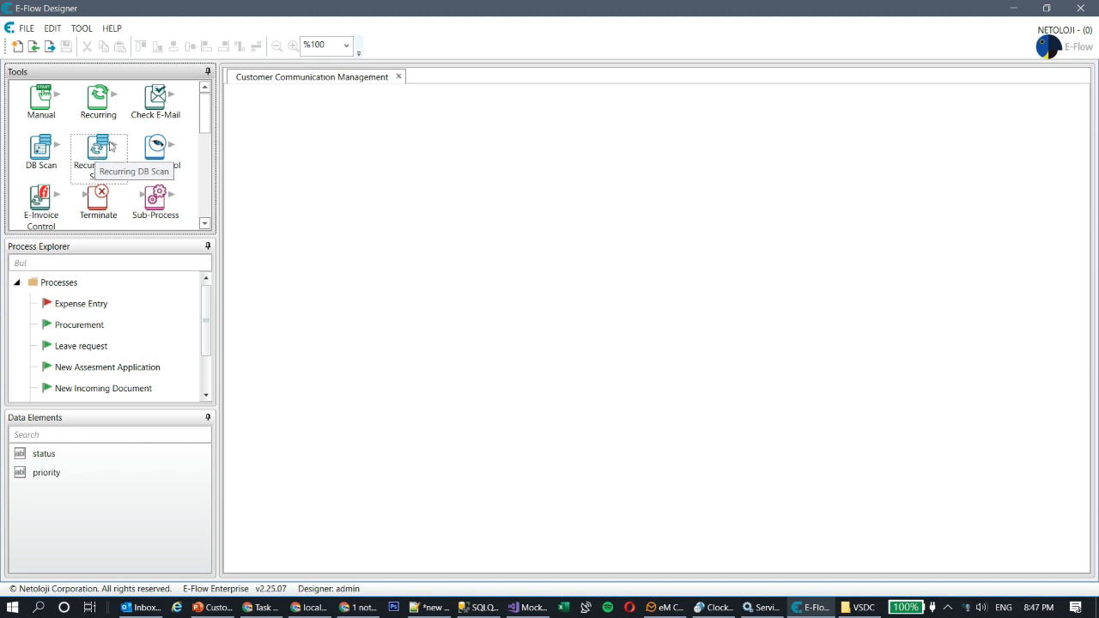
{"action": "left_click_drag", "start_coordinate": [94, 155], "coordinate": [323, 177]}
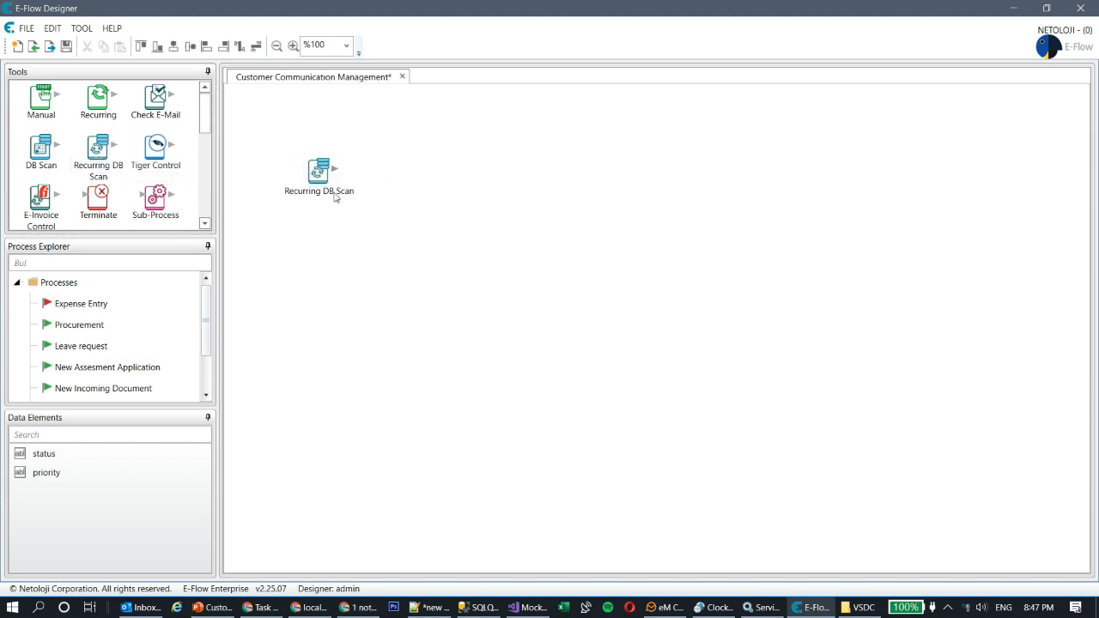
{"action": "double_click", "coordinate": [323, 177]}
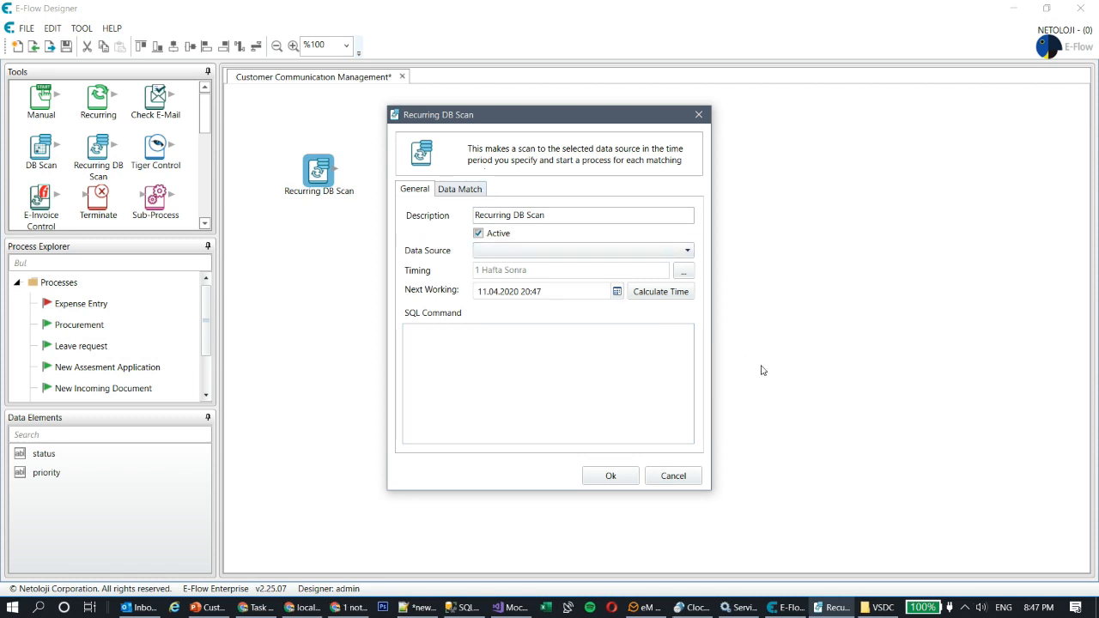
{"action": "left_click", "coordinate": [674, 478]}
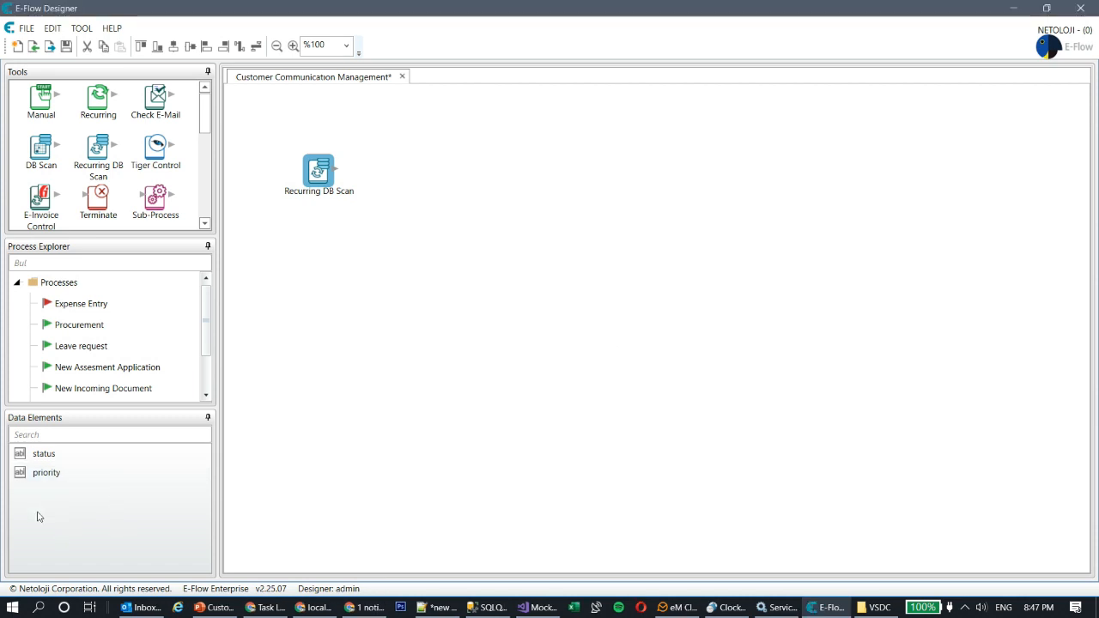
Step: Add the data elements message_id, message_subject and message_body
{"action": "right_click", "coordinate": [39, 514]}
{"action": "left_click", "coordinate": [89, 390]}
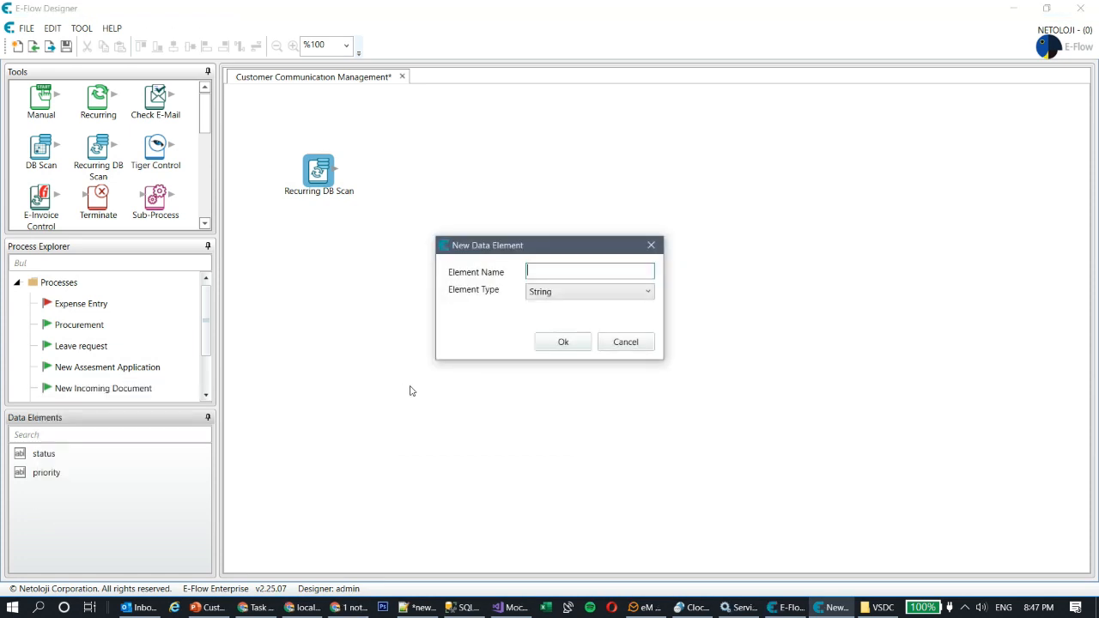
{"action": "type", "text": "message id"}
{"action": "key", "text": "Return"}
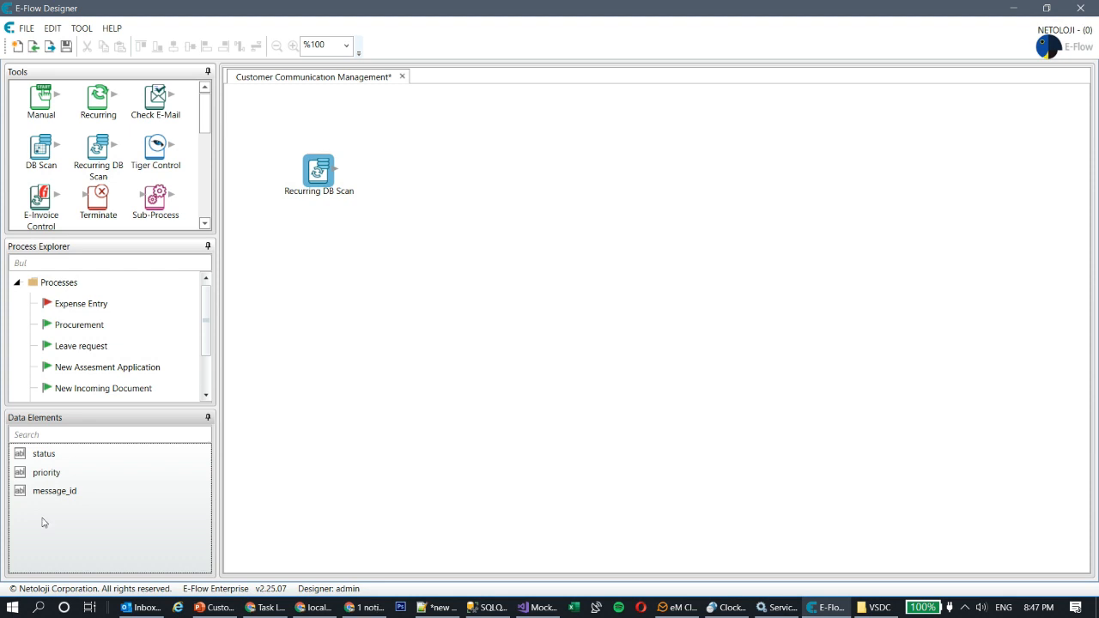
{"action": "right_click", "coordinate": [42, 519]}
{"action": "left_click", "coordinate": [95, 393]}
{"action": "type", "text": "message s"}
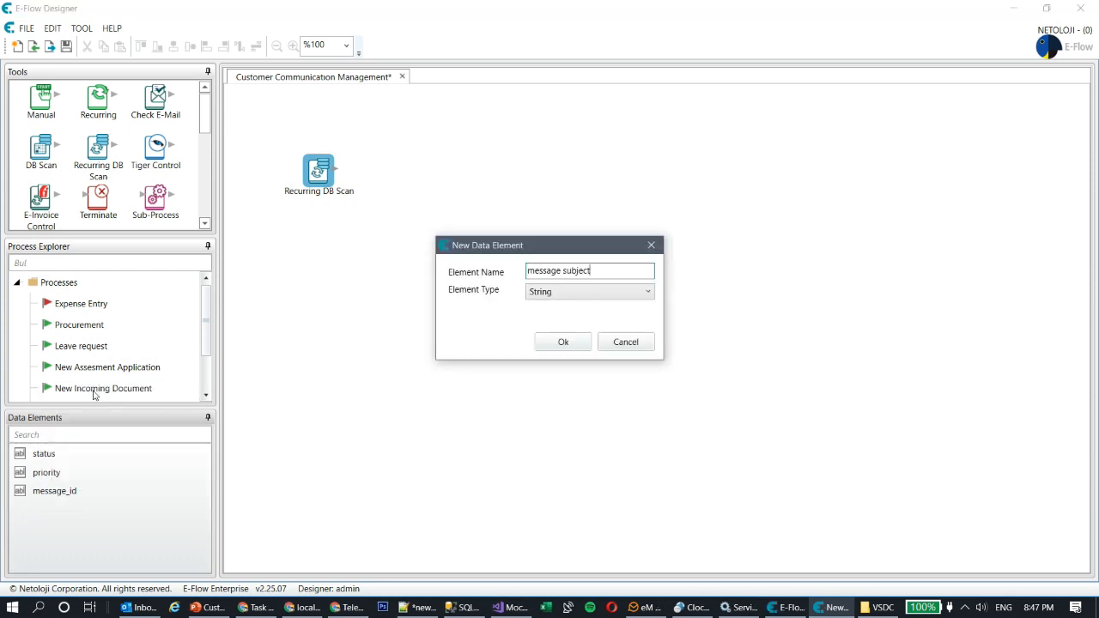
{"action": "type", "text": "ubject"}
{"action": "key", "text": "Return"}
{"action": "right_click", "coordinate": [120, 544]}
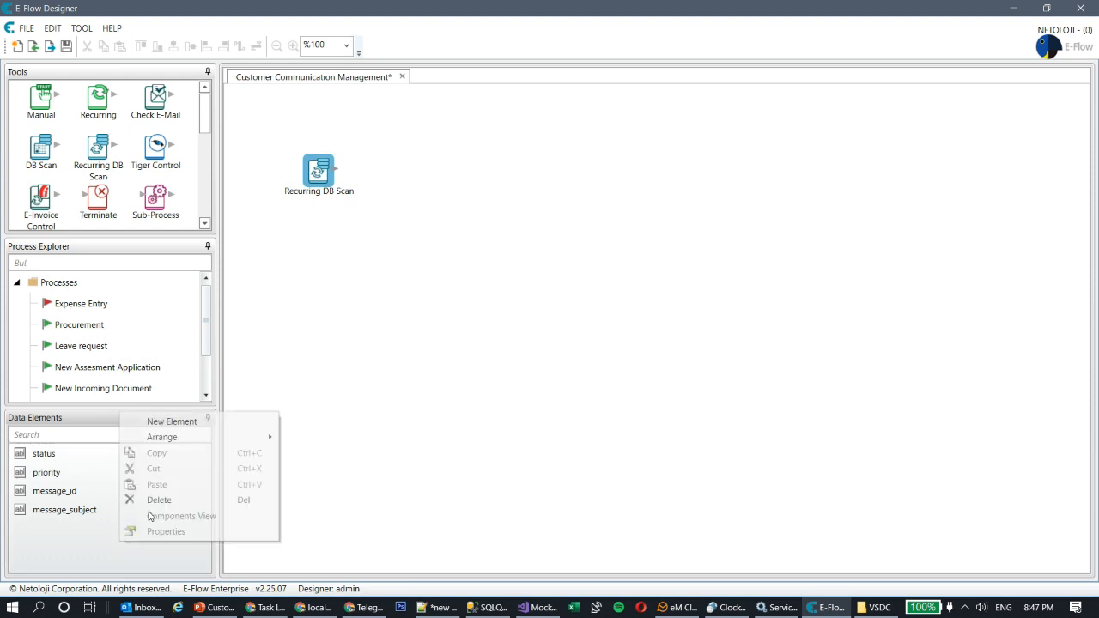
{"action": "left_click", "coordinate": [175, 425]}
{"action": "type", "text": "message"}
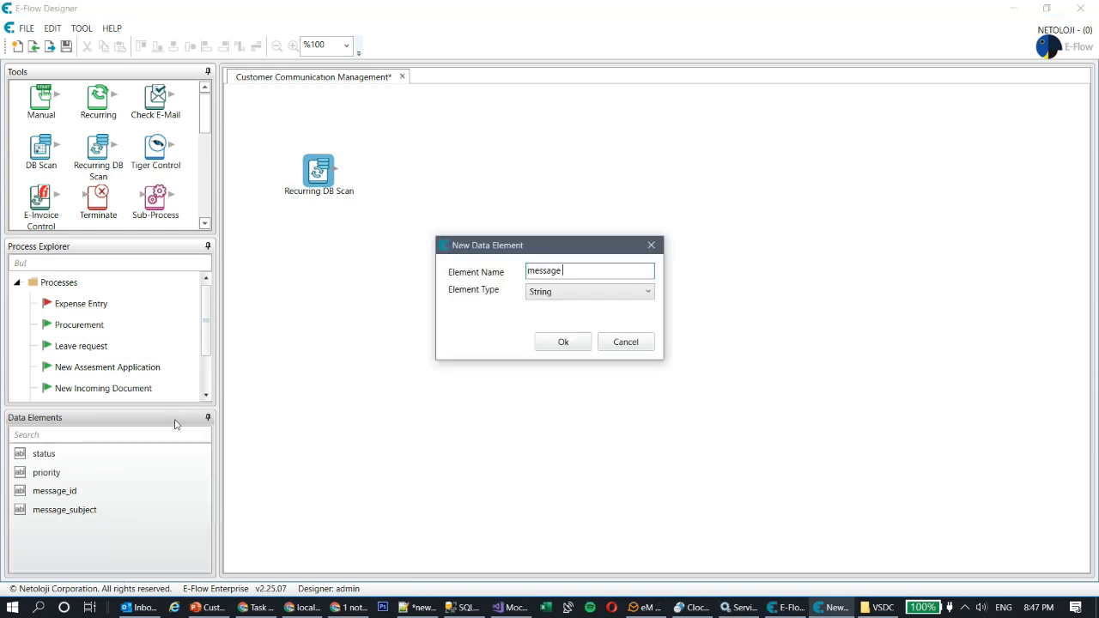
{"action": "type", "text": " body"}
{"action": "key", "text": "Return"}
Step: Add the data elements message_date and channel_code
{"action": "right_click", "coordinate": [82, 559]}
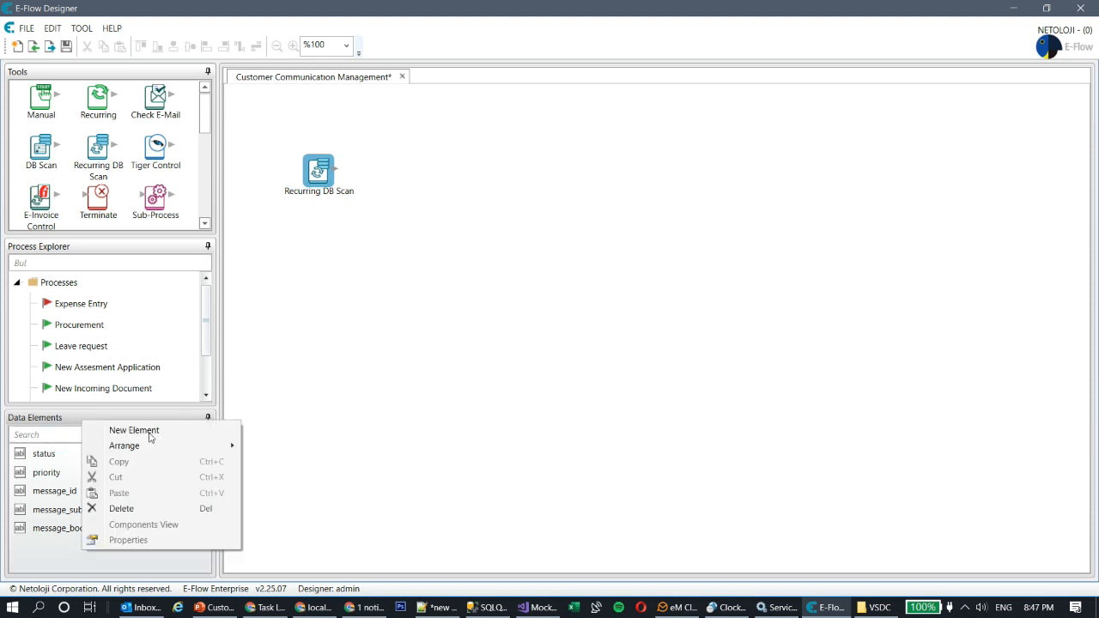
{"action": "left_click", "coordinate": [147, 432]}
{"action": "type", "text": "message date"}
{"action": "key", "text": "Return"}
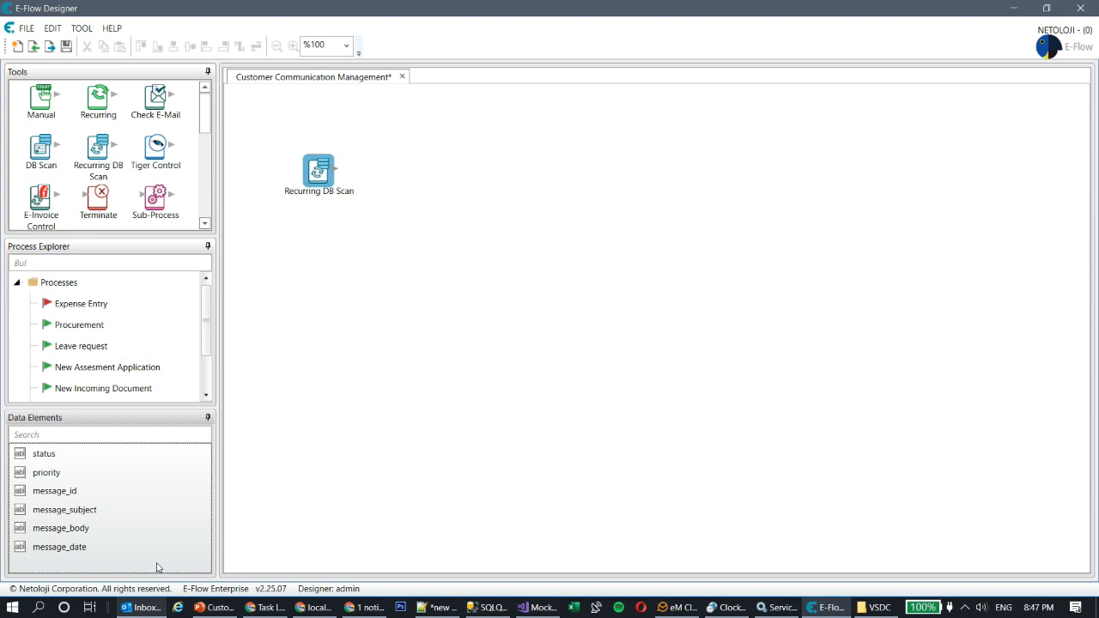
{"action": "right_click", "coordinate": [157, 560]}
{"action": "left_click", "coordinate": [228, 441]}
{"action": "type", "text": "channel"}
{"action": "key", "text": "alt+space"}
{"action": "key", "text": "Escape"}
{"action": "key", "text": "alt+space"}
{"action": "key", "text": "Escape"}
{"action": "type", "text": "_code"}
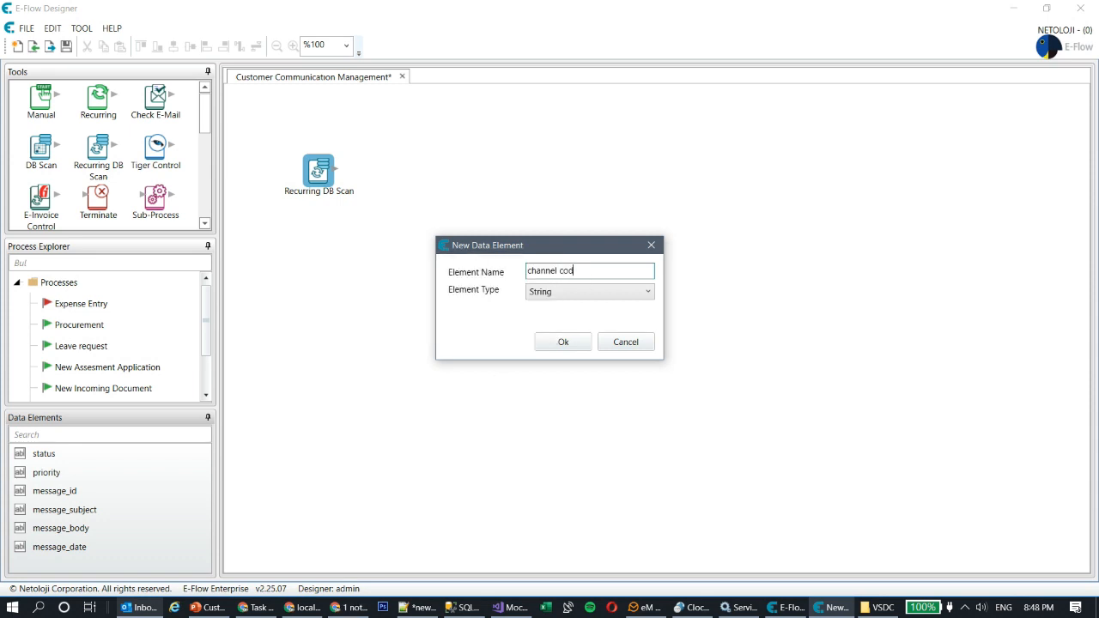
{"action": "key", "text": "Return"}
Step: Start another data element named massage_type
{"action": "scroll", "coordinate": [149, 509], "scroll_direction": "down", "scroll_amount": 1}
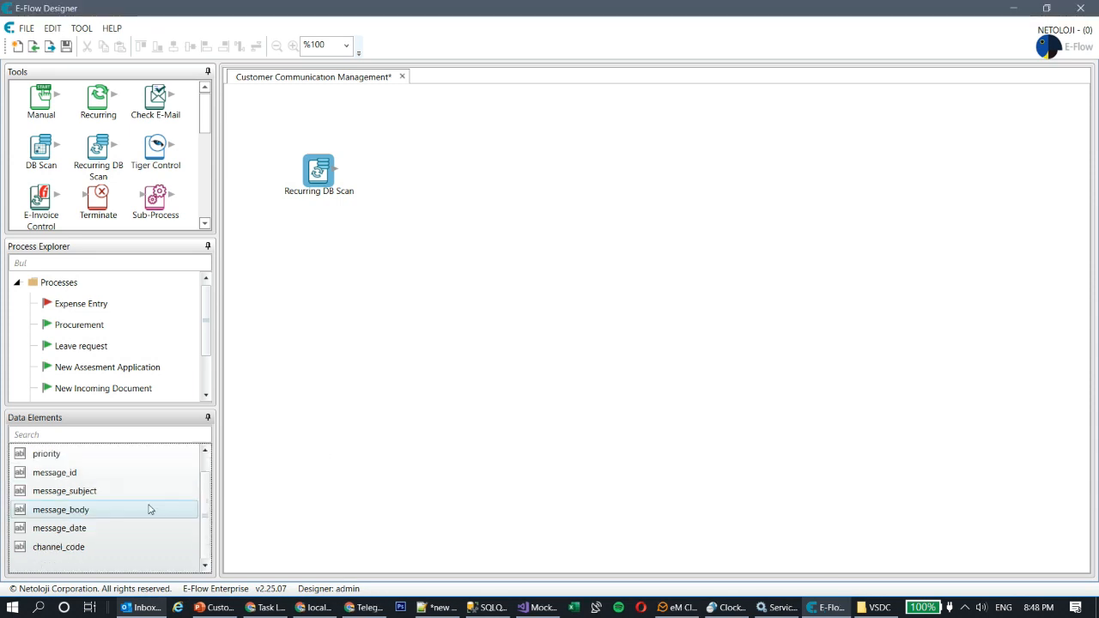
{"action": "right_click", "coordinate": [137, 562]}
{"action": "left_click", "coordinate": [230, 438]}
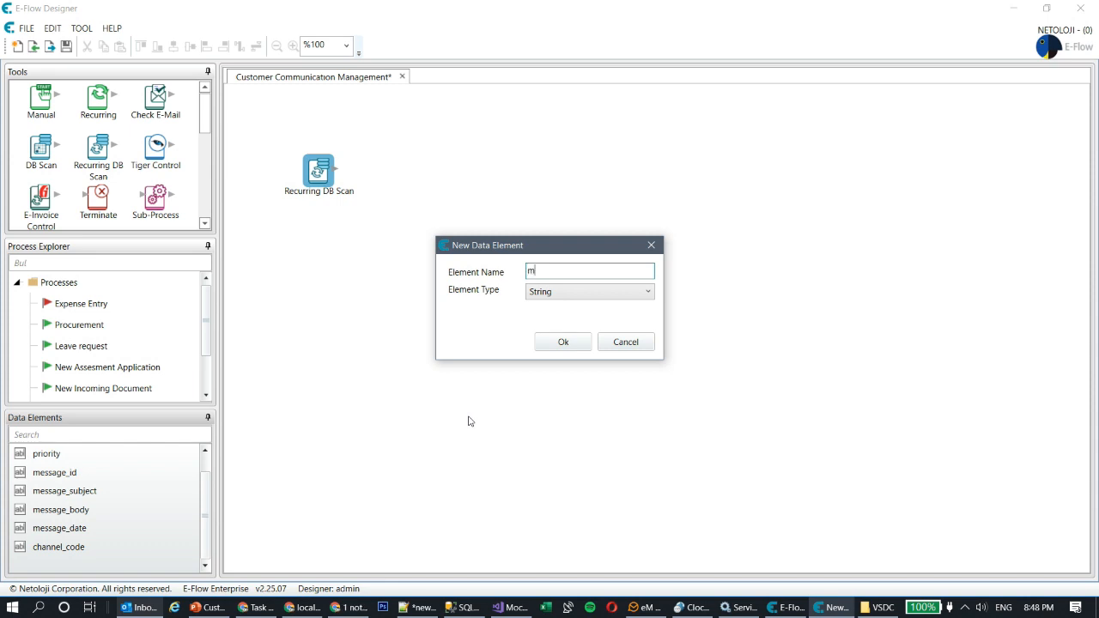
{"action": "type", "text": "age type"}
Step: Finish the massage_type element and set message_date's data type to Date
{"action": "left_click", "coordinate": [563, 342]}
{"action": "double_click", "coordinate": [62, 528]}
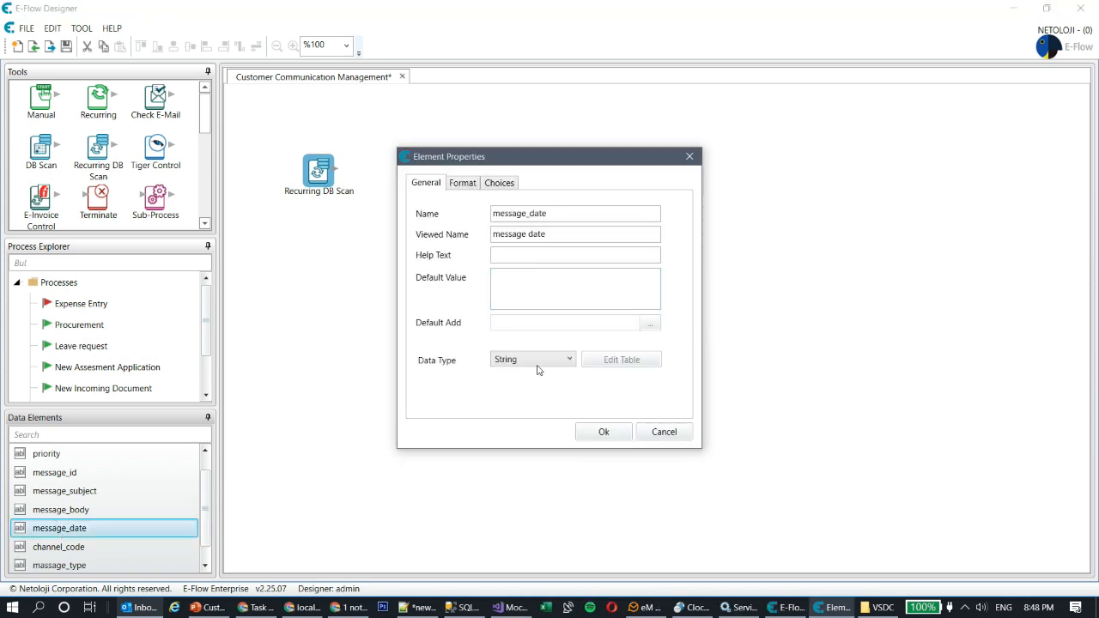
{"action": "left_click", "coordinate": [539, 361]}
{"action": "left_click", "coordinate": [534, 405]}
{"action": "left_click", "coordinate": [603, 432]}
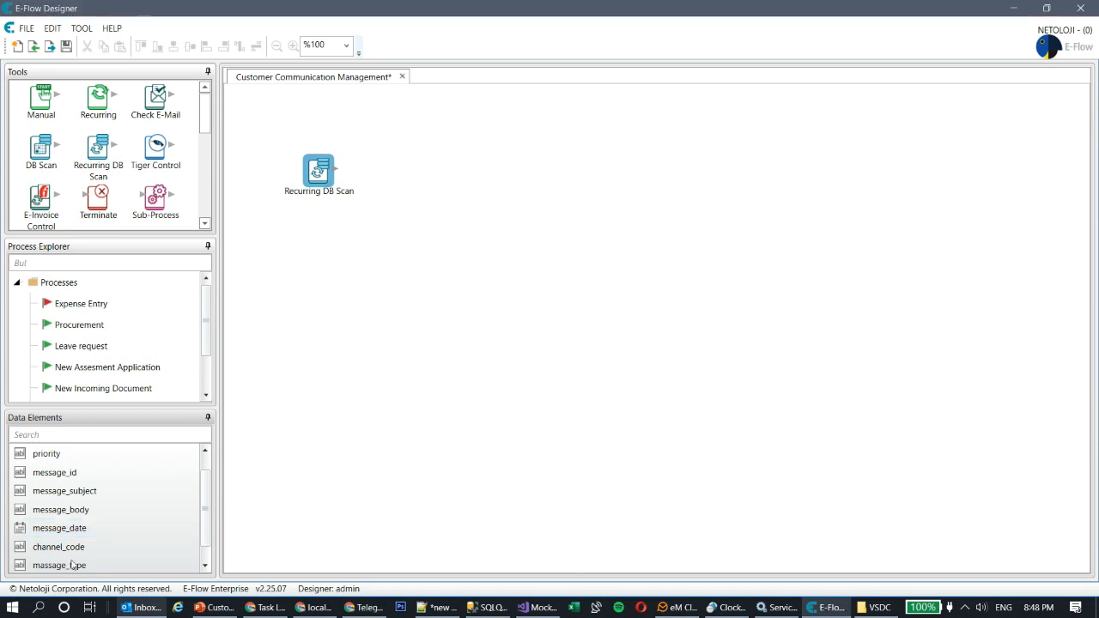
Step: Change message_body's data type to Memo
{"action": "left_click", "coordinate": [78, 510]}
{"action": "double_click", "coordinate": [78, 511]}
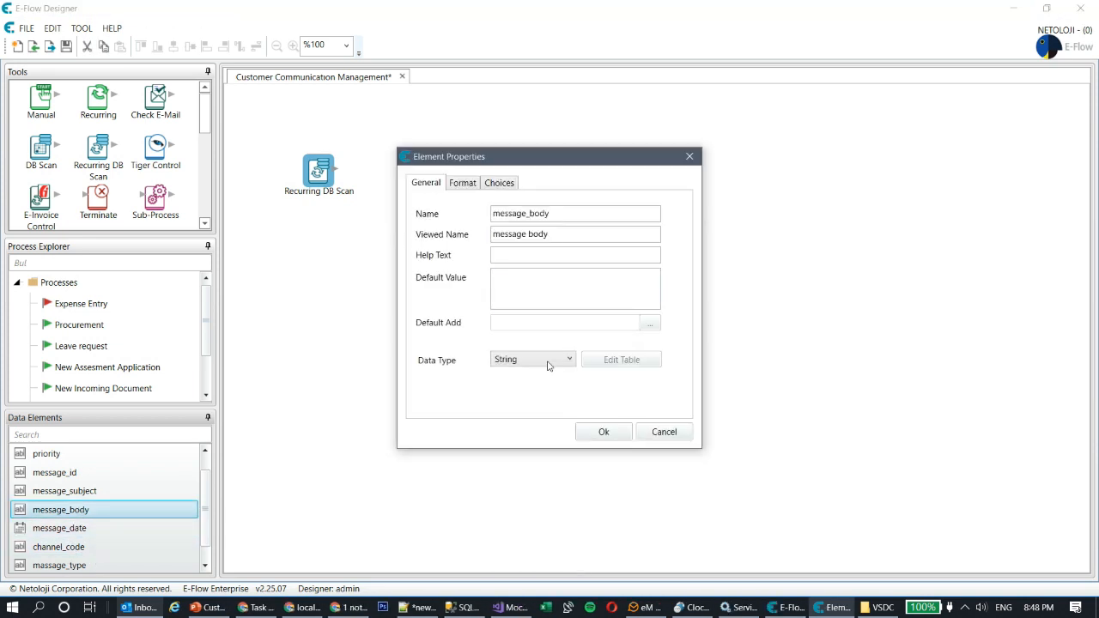
{"action": "left_click", "coordinate": [545, 360]}
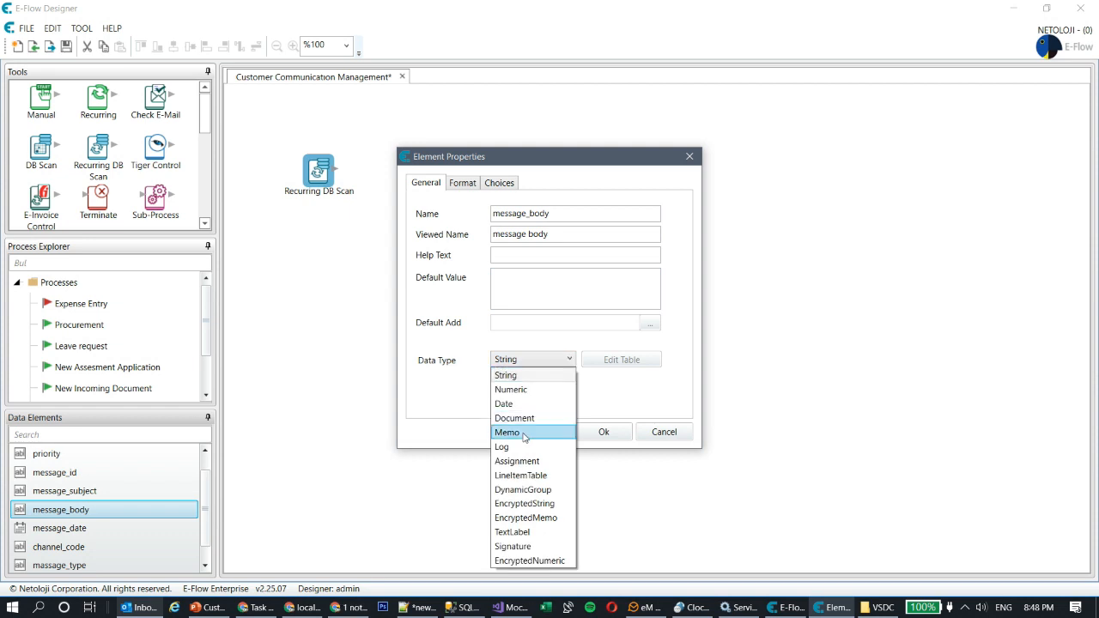
{"action": "left_click", "coordinate": [527, 432]}
{"action": "left_click", "coordinate": [604, 432]}
Step: Set message_subject's format length to 200
{"action": "double_click", "coordinate": [66, 490]}
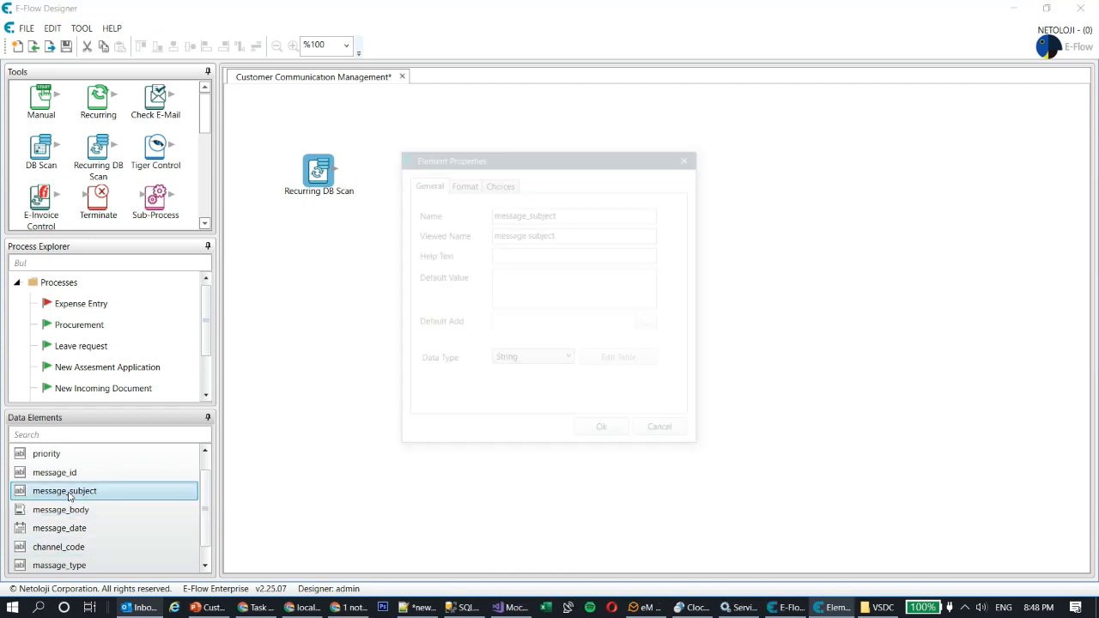
{"action": "left_click", "coordinate": [468, 186]}
{"action": "left_click_drag", "start_coordinate": [566, 253], "coordinate": [432, 259]}
{"action": "type", "text": "200"}
{"action": "left_click", "coordinate": [604, 432]}
Step: Add a sender_email data element with format length 150
{"action": "scroll", "coordinate": [142, 558], "scroll_direction": "down", "scroll_amount": 1}
{"action": "right_click", "coordinate": [141, 434]}
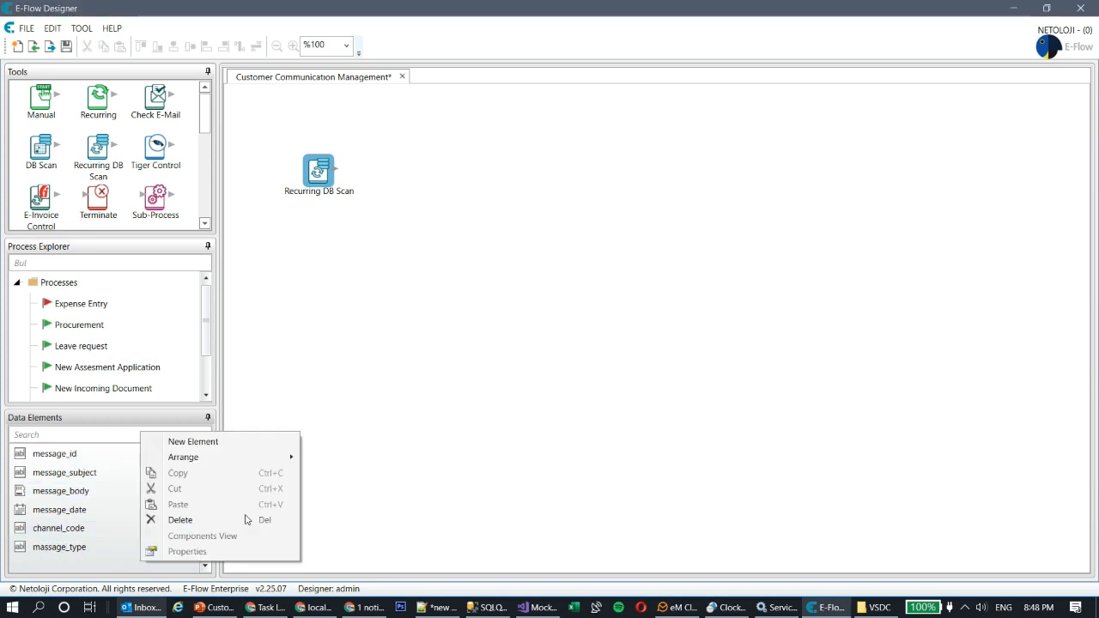
{"action": "left_click", "coordinate": [228, 442]}
{"action": "type", "text": "sender email"}
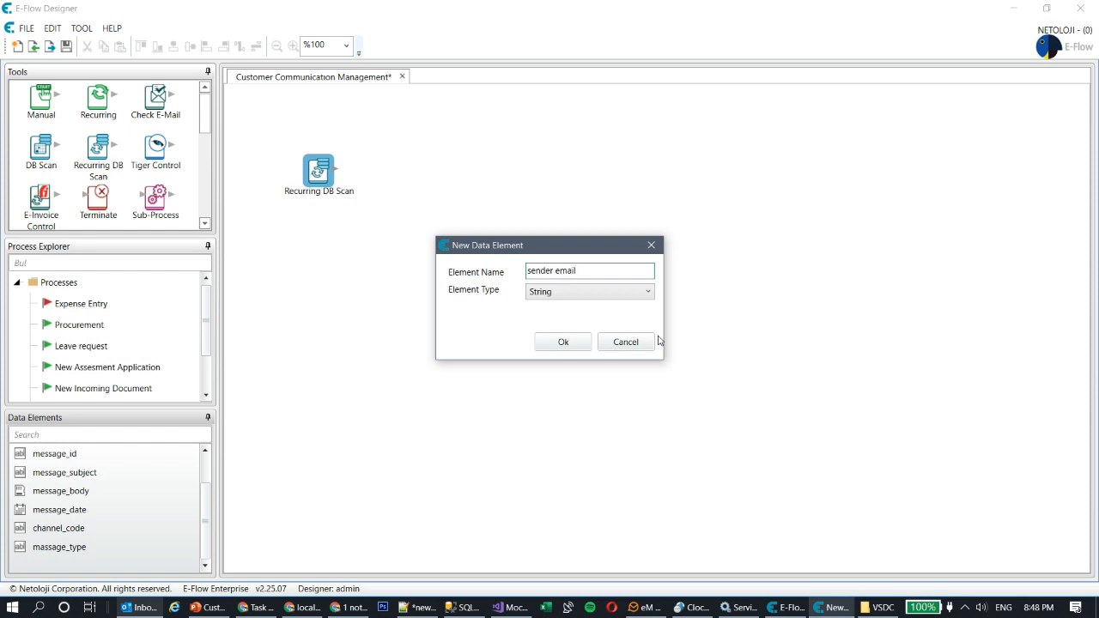
{"action": "left_click", "coordinate": [564, 344]}
{"action": "scroll", "coordinate": [106, 508], "scroll_direction": "down", "scroll_amount": 1}
{"action": "double_click", "coordinate": [62, 551]}
{"action": "left_click", "coordinate": [462, 184]}
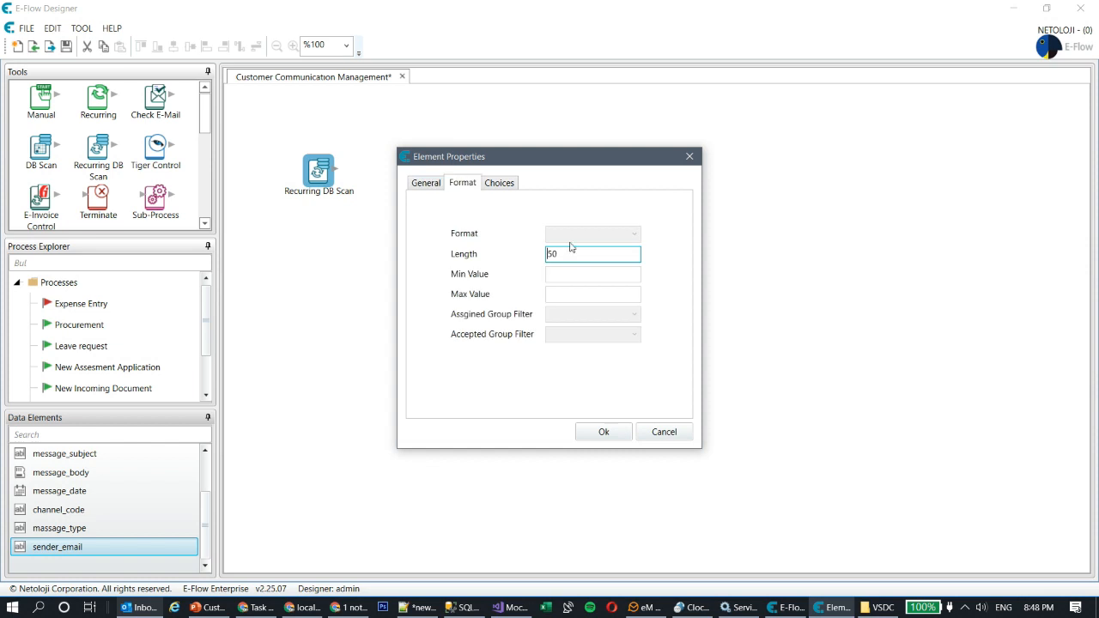
{"action": "key", "text": "ctrl+a"}
{"action": "type", "text": "1"}
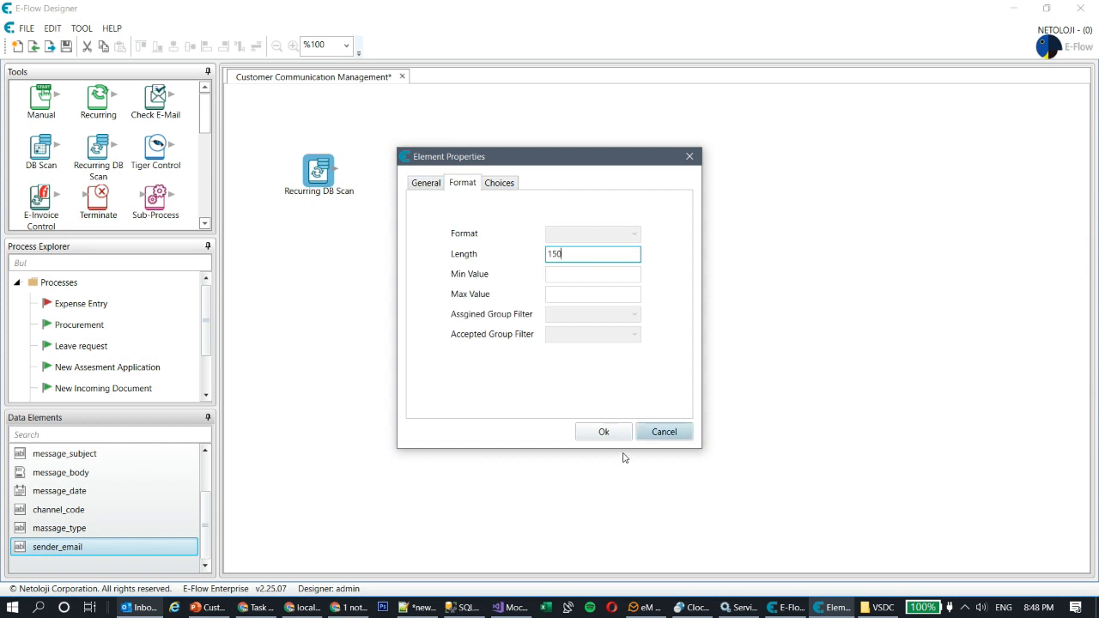
{"action": "left_click", "coordinate": [604, 433]}
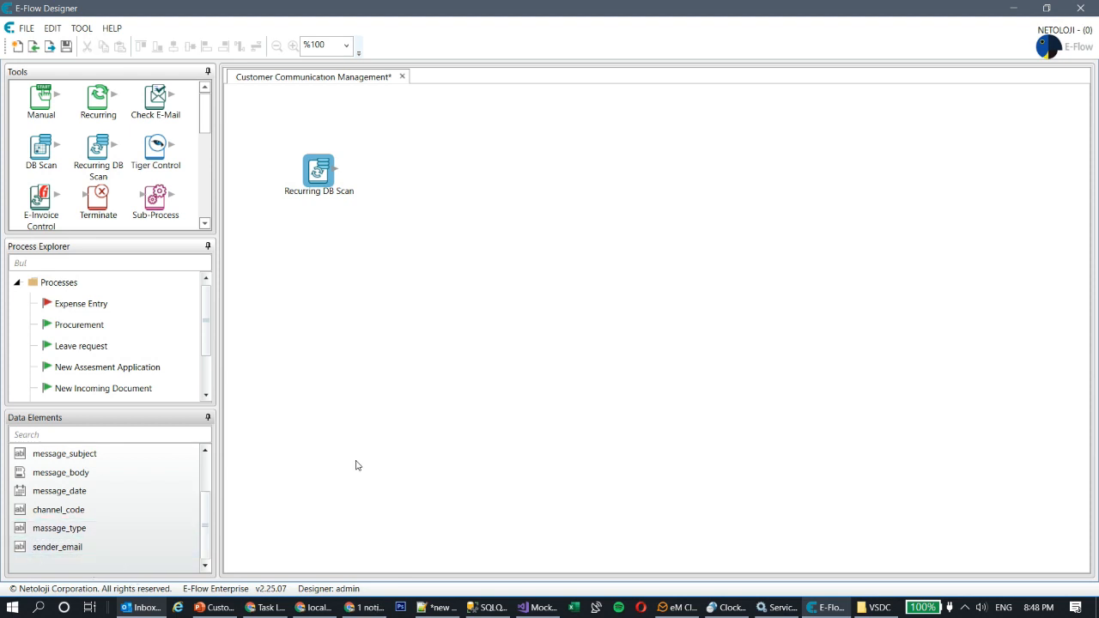
{"action": "scroll", "coordinate": [128, 522], "scroll_direction": "up", "scroll_amount": 1}
Step: Describe the scan as 'scan db for new message', use ALL_YOU_CAN_SAVE, and time it every 1 Dakika
{"action": "double_click", "coordinate": [317, 171]}
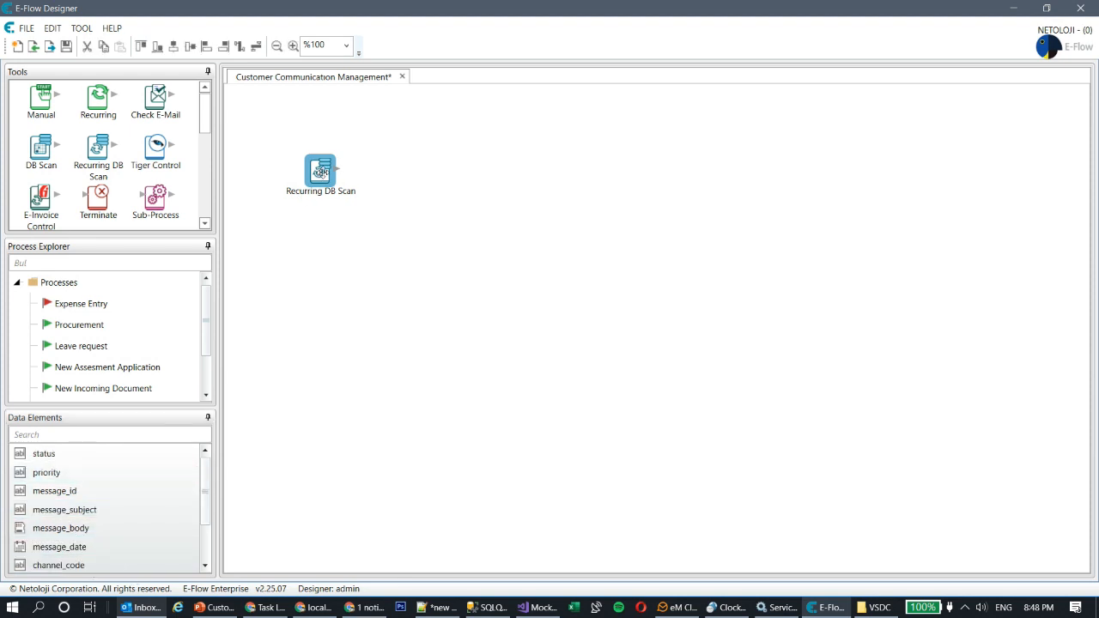
{"action": "left_click_drag", "start_coordinate": [565, 213], "coordinate": [225, 218]}
{"action": "type", "text": "scan db for new messages"}
{"action": "left_click", "coordinate": [567, 250]}
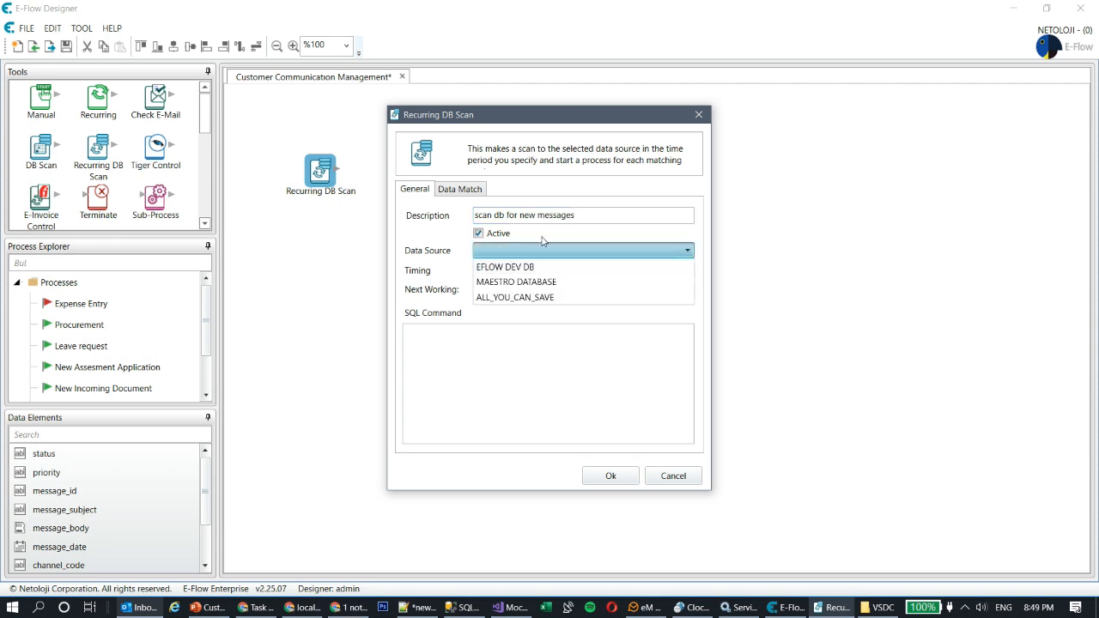
{"action": "left_click", "coordinate": [538, 299]}
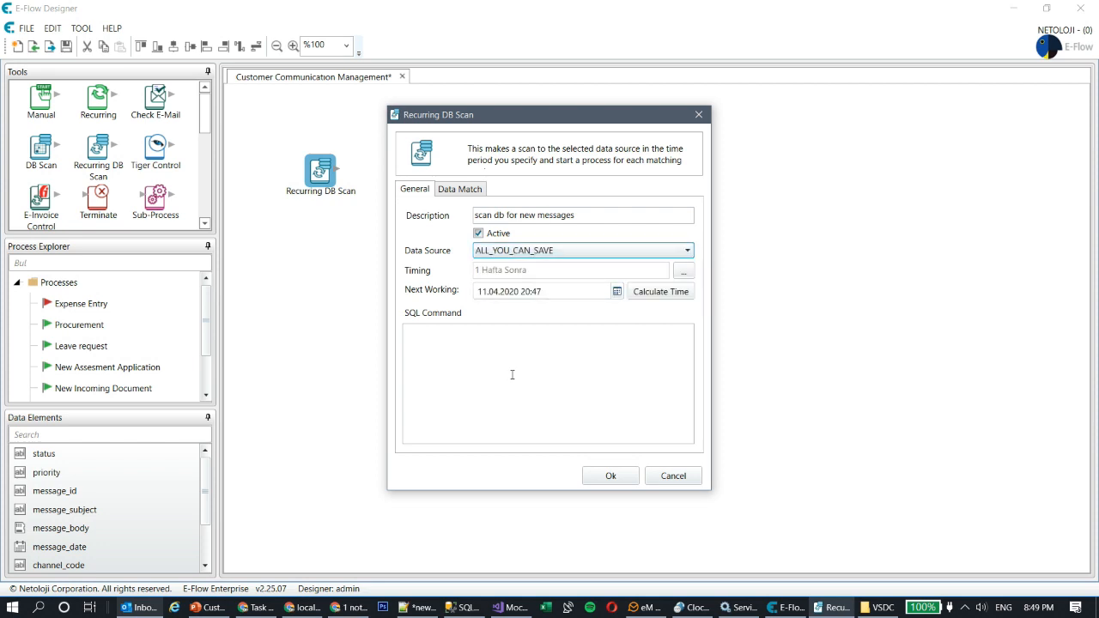
{"action": "left_click", "coordinate": [683, 272]}
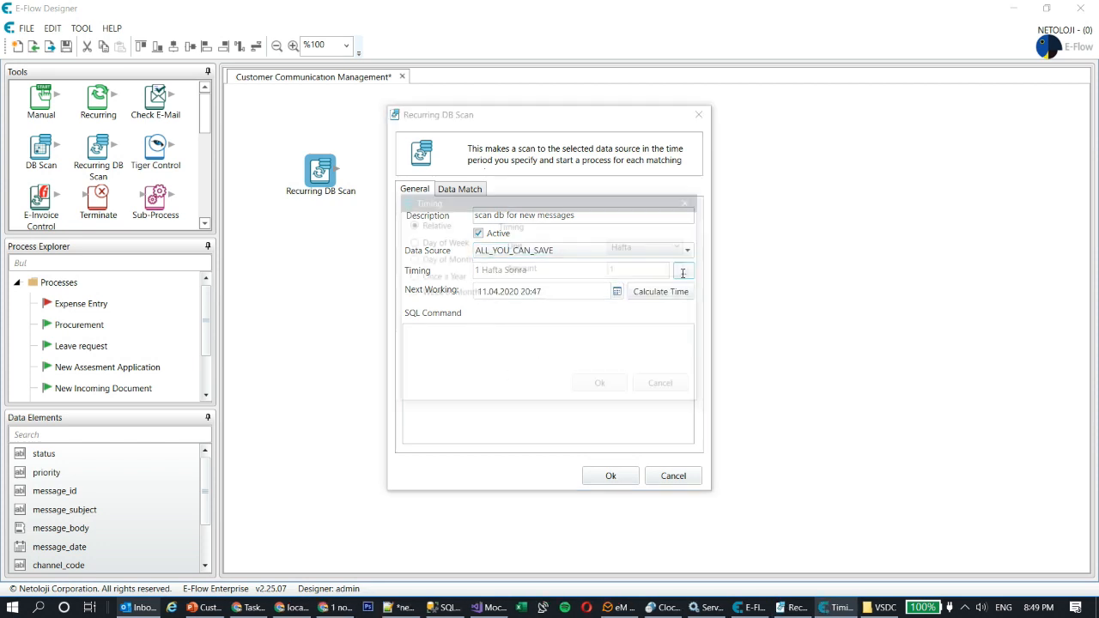
{"action": "left_click", "coordinate": [645, 247]}
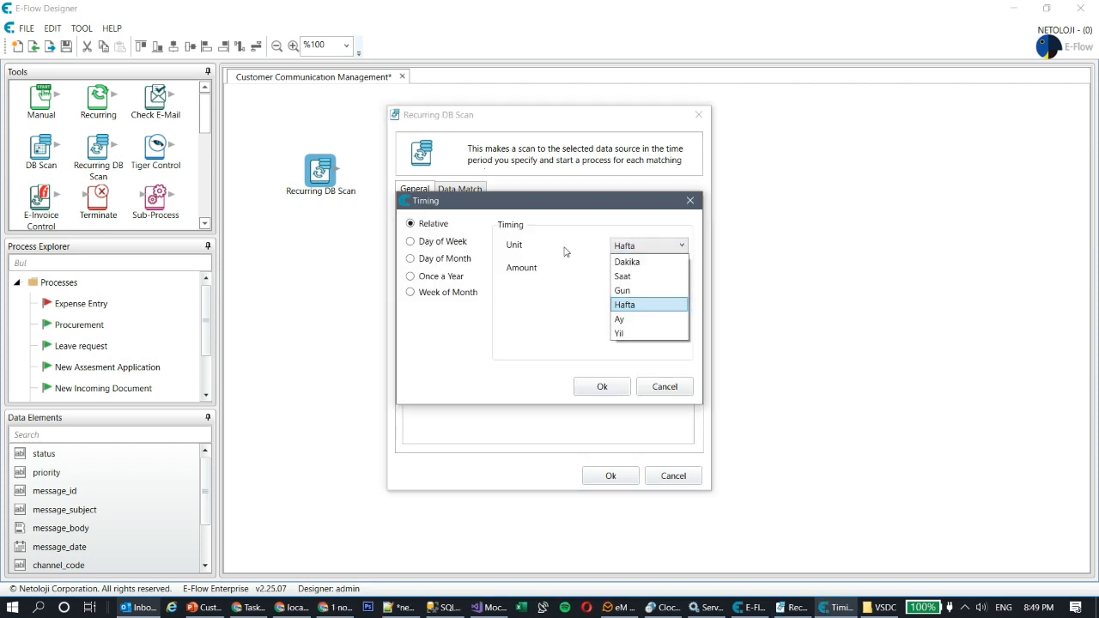
{"action": "left_click", "coordinate": [668, 262]}
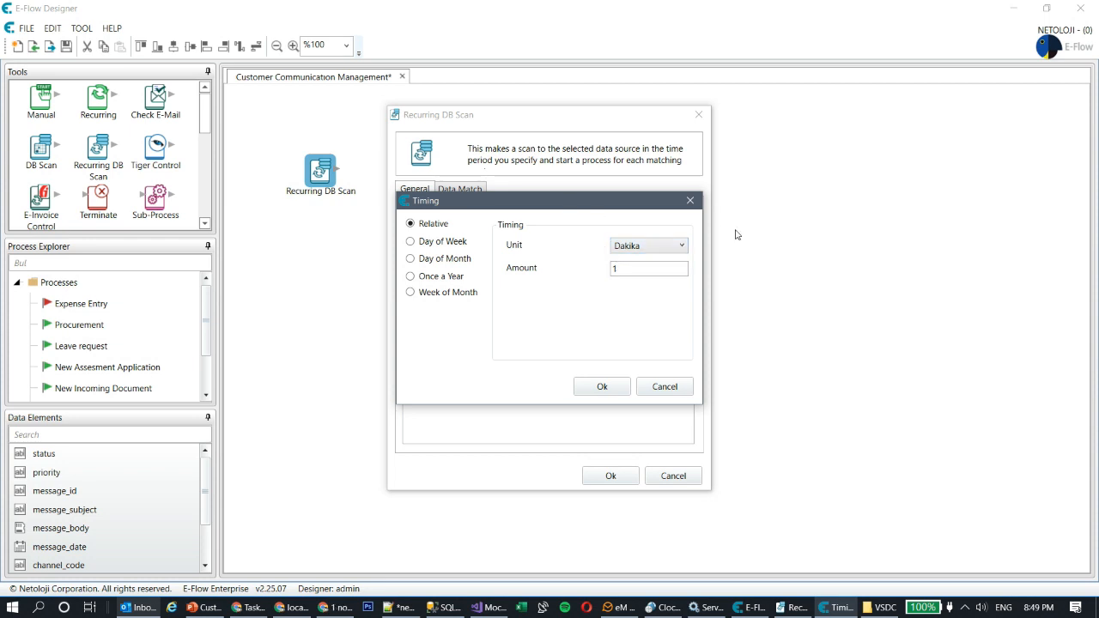
{"action": "left_click", "coordinate": [602, 386]}
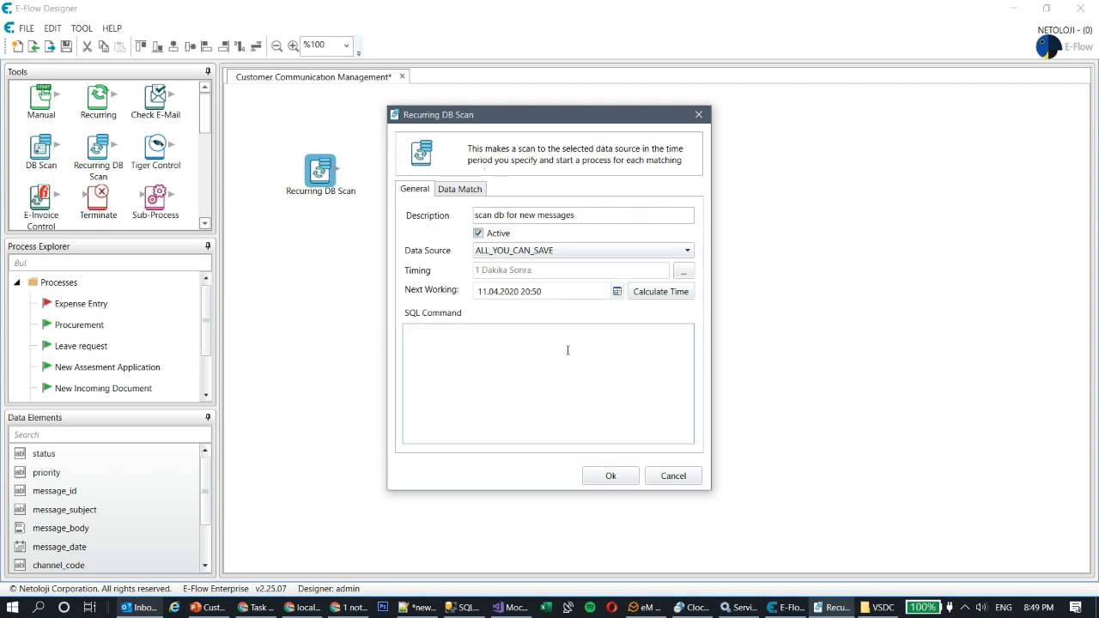
Step: Copy the NEW-status CUSTOMER_COMMUNICATION query from SSMS into the scan's SQL Command
{"action": "left_click", "coordinate": [462, 608]}
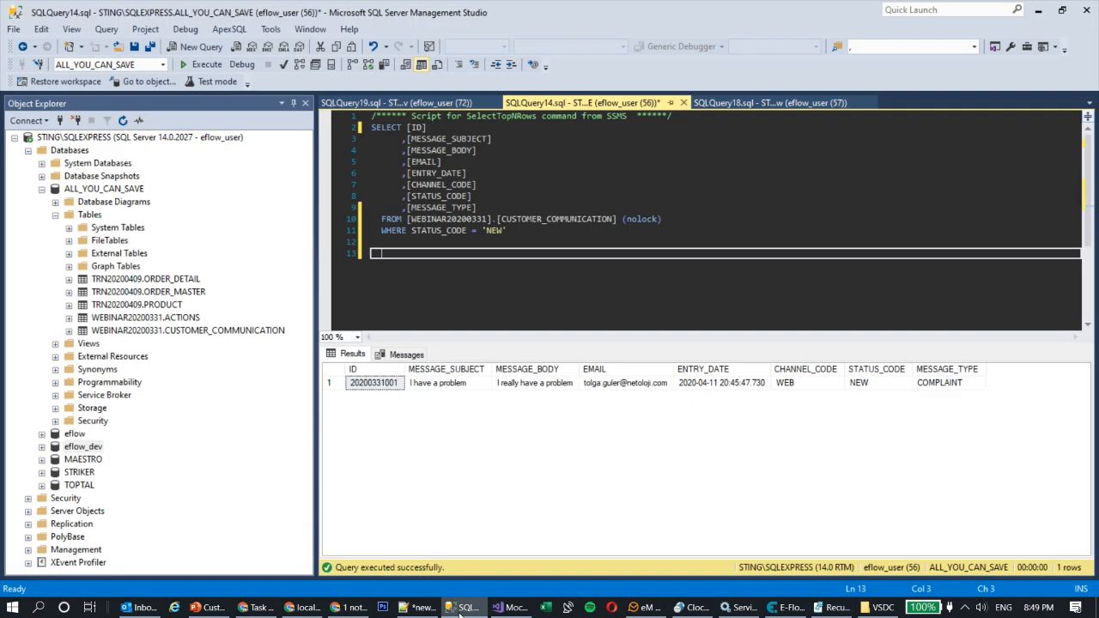
{"action": "left_click_drag", "start_coordinate": [371, 253], "coordinate": [337, 127]}
{"action": "key", "text": "ctrl+c"}
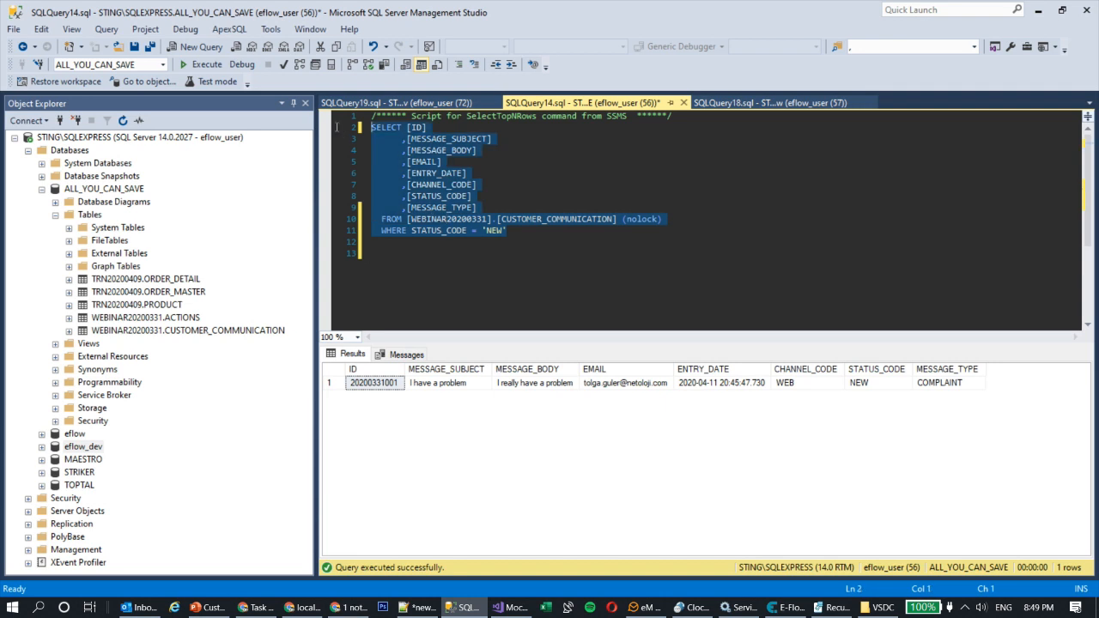
{"action": "key", "text": "alt+Tab"}
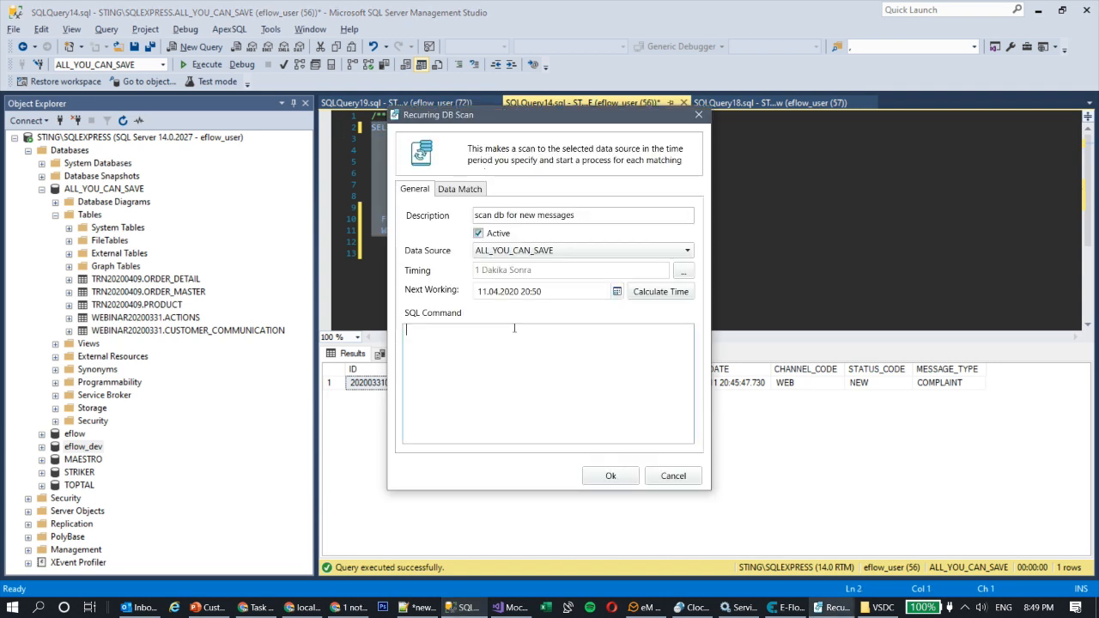
{"action": "key", "text": "ctrl+v"}
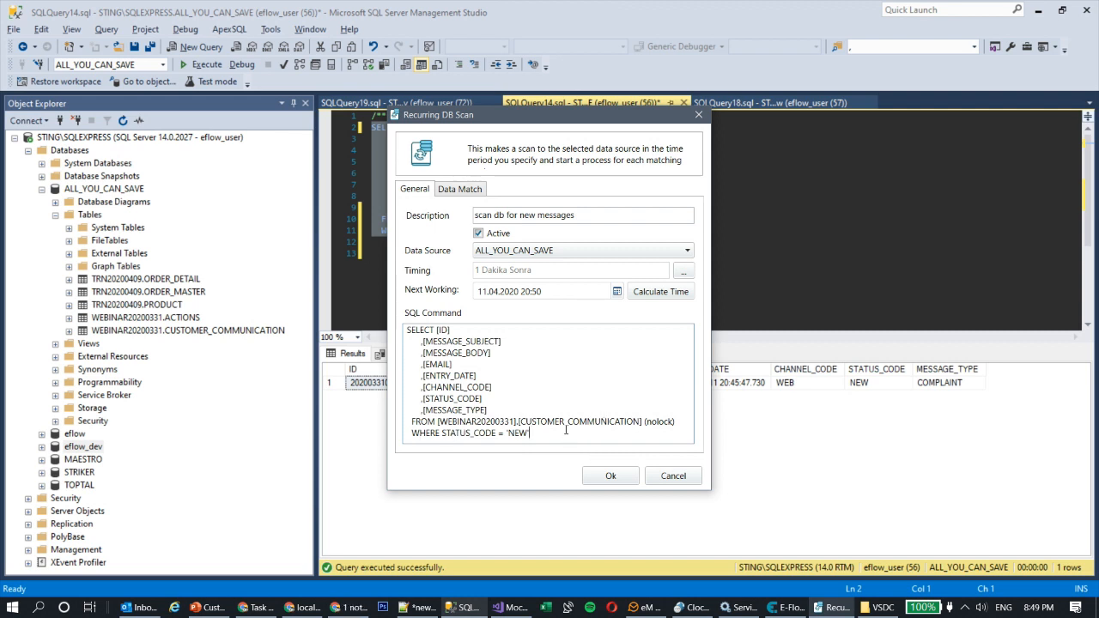
Step: Map ID, MESSAGE_SUBJECT, MESSAGE_BODY and EMAIL to message_id, message_subject, message_body and sender_email
{"action": "left_click", "coordinate": [455, 197]}
{"action": "left_click", "coordinate": [631, 248]}
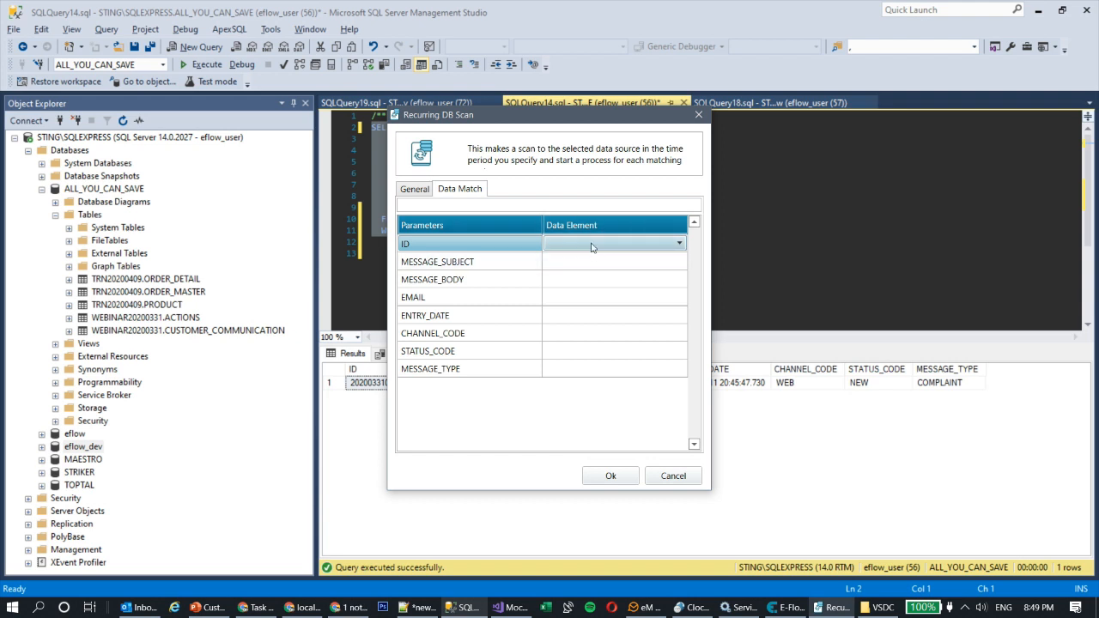
{"action": "left_click", "coordinate": [593, 245]}
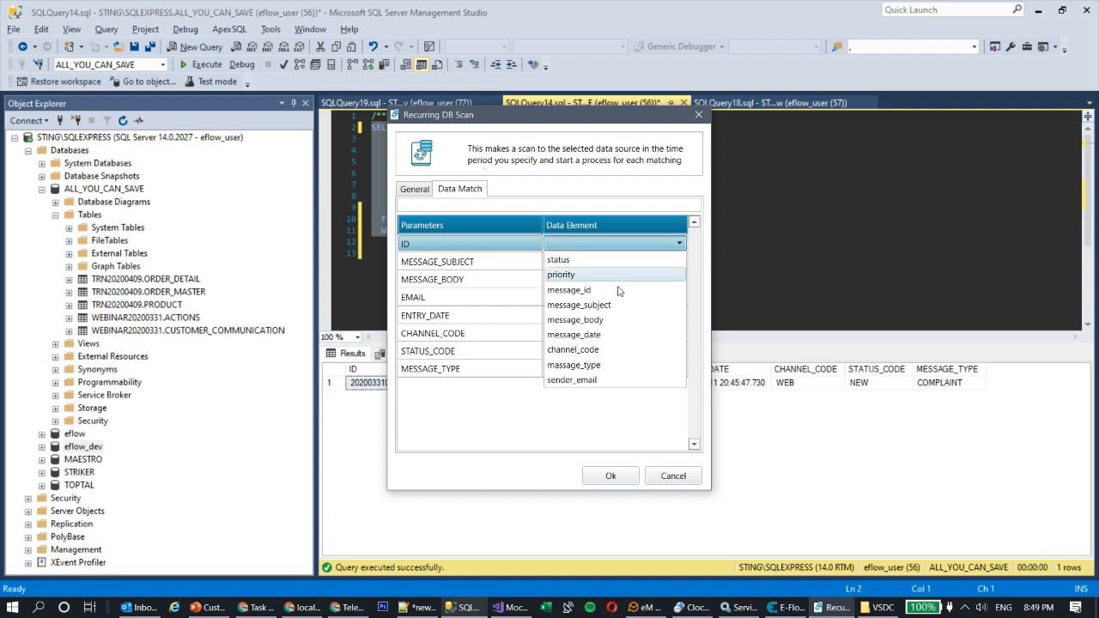
{"action": "left_click", "coordinate": [618, 290]}
{"action": "left_click", "coordinate": [620, 263]}
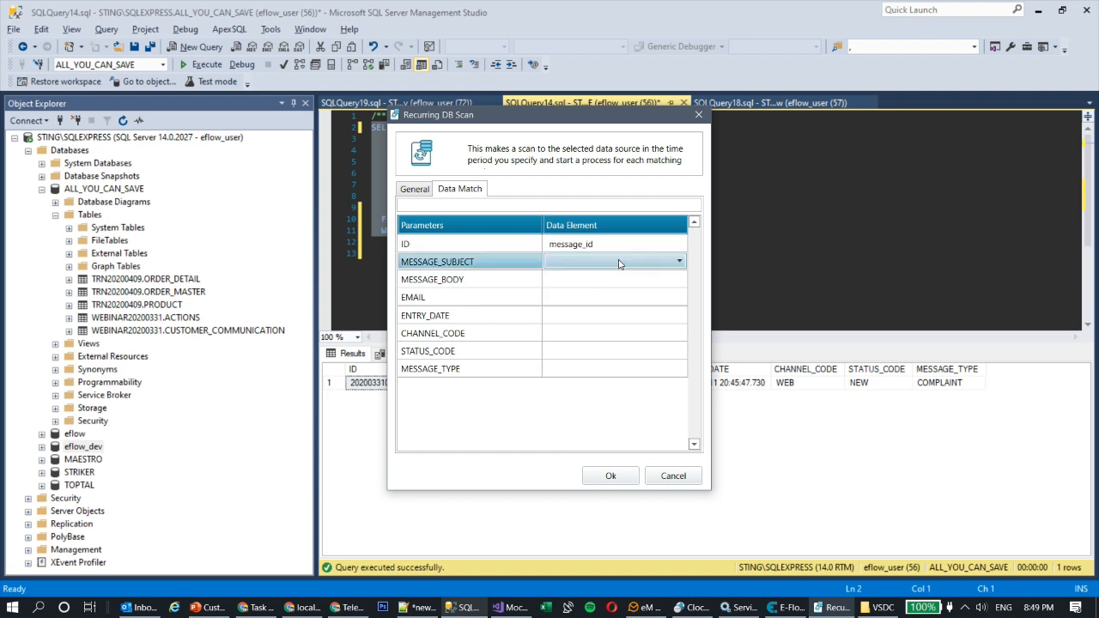
{"action": "left_click", "coordinate": [620, 264]}
{"action": "left_click", "coordinate": [622, 328]}
{"action": "left_click", "coordinate": [620, 282]}
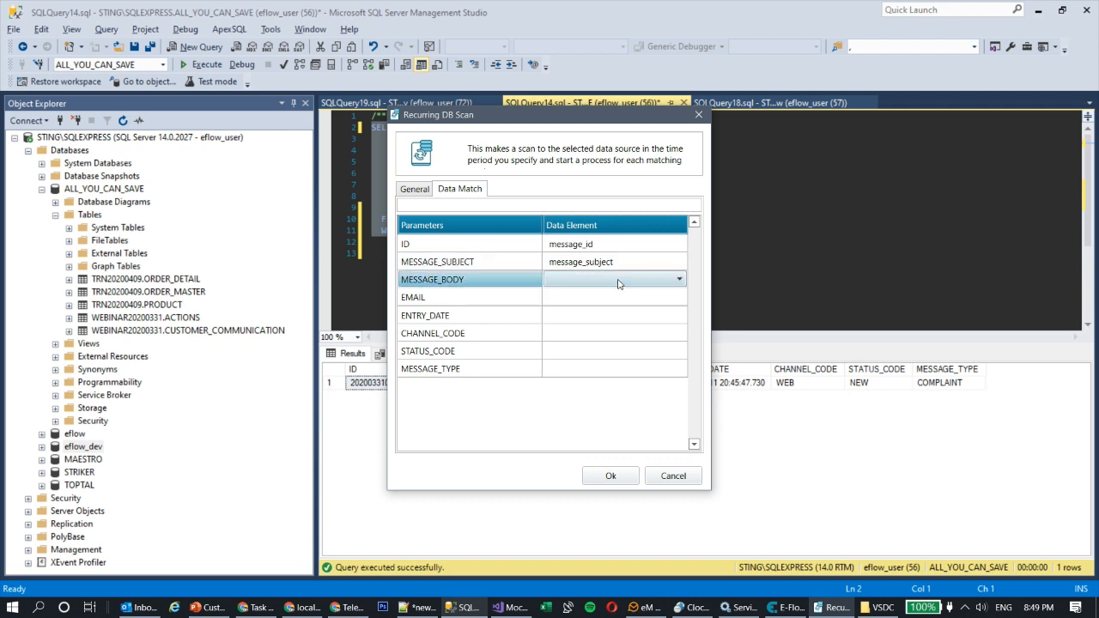
{"action": "left_click", "coordinate": [618, 283]}
{"action": "left_click", "coordinate": [609, 358]}
{"action": "left_click", "coordinate": [603, 301]}
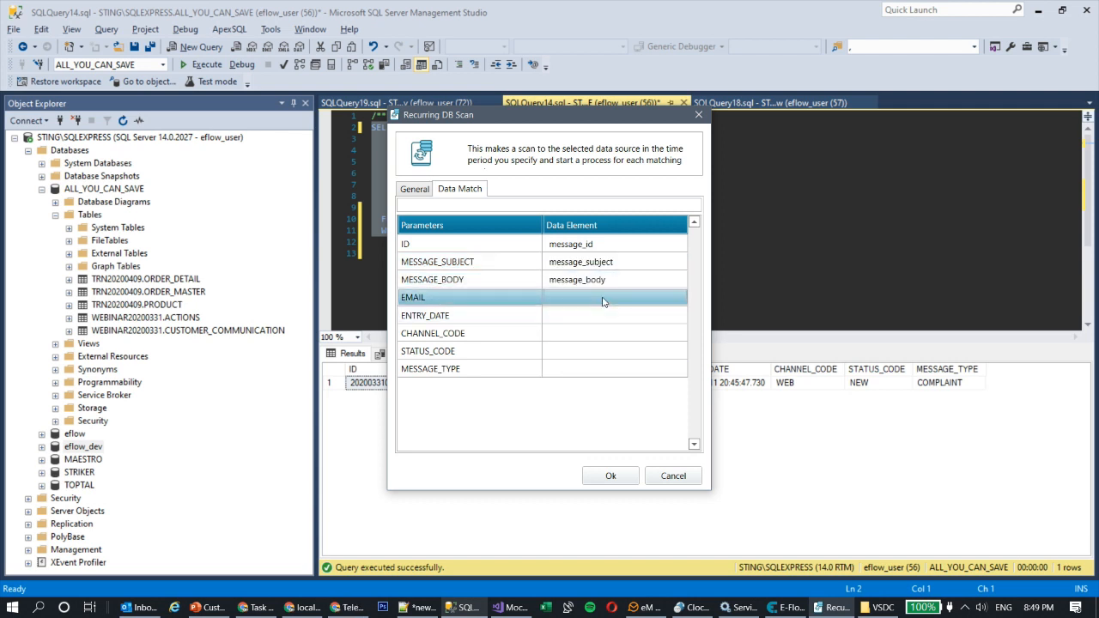
{"action": "left_click", "coordinate": [603, 301]}
{"action": "left_click", "coordinate": [593, 435]}
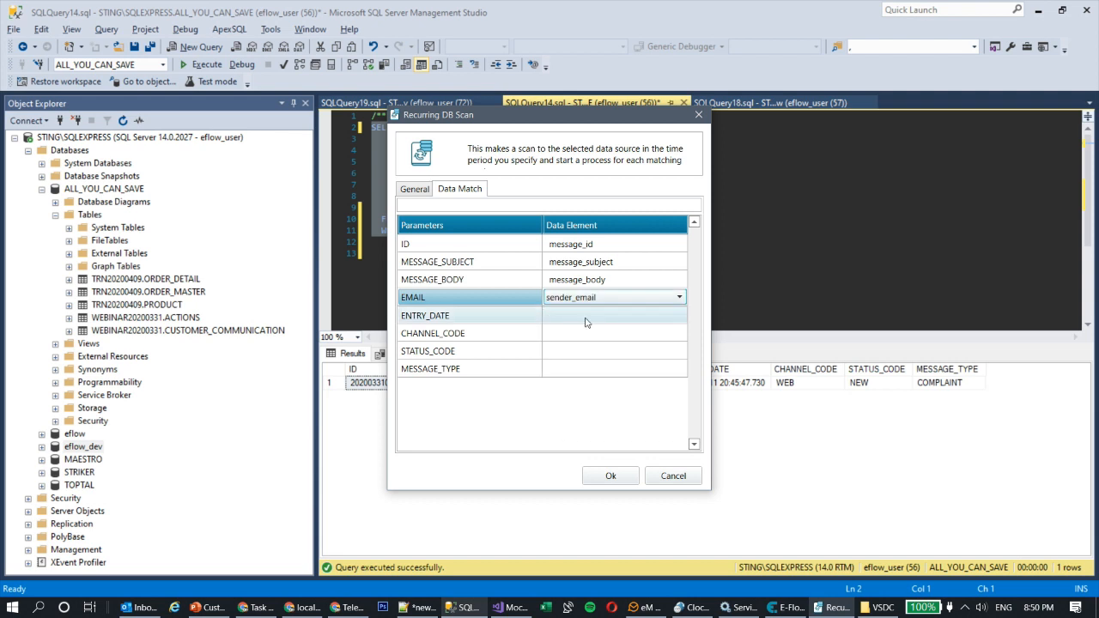
Step: Map ENTRY_DATE, CHANNEL_CODE, STATUS_CODE, MESSAGE_TYPE to message_date, channel_code, status, massage_type and save mappings
{"action": "left_click", "coordinate": [587, 320]}
{"action": "left_click", "coordinate": [587, 318]}
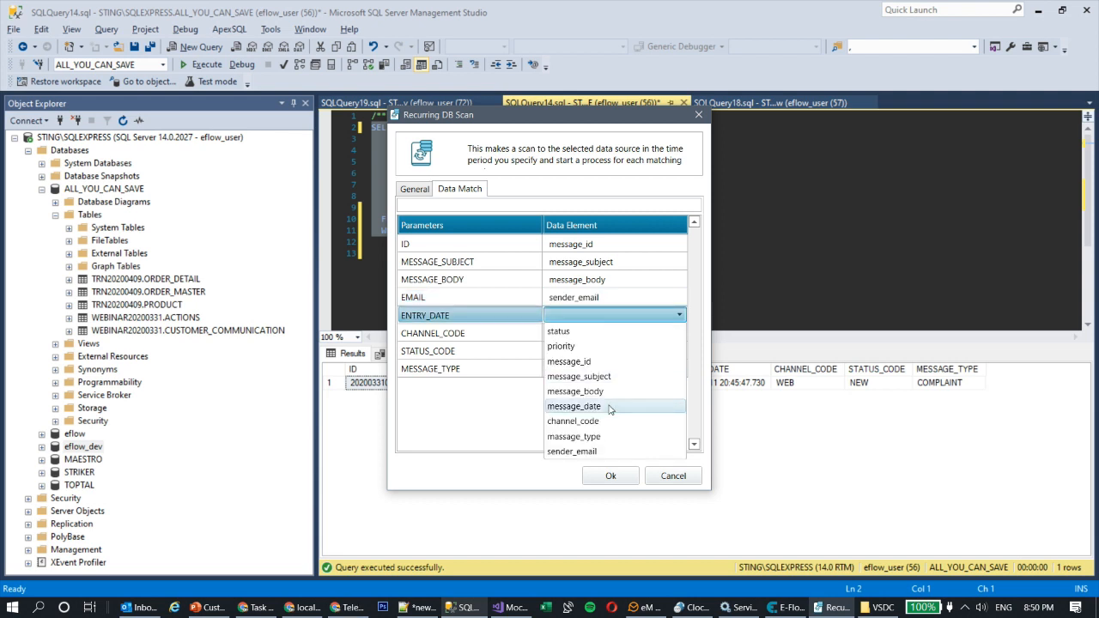
{"action": "left_click", "coordinate": [610, 406]}
{"action": "left_click", "coordinate": [625, 334]}
{"action": "left_click", "coordinate": [625, 335]}
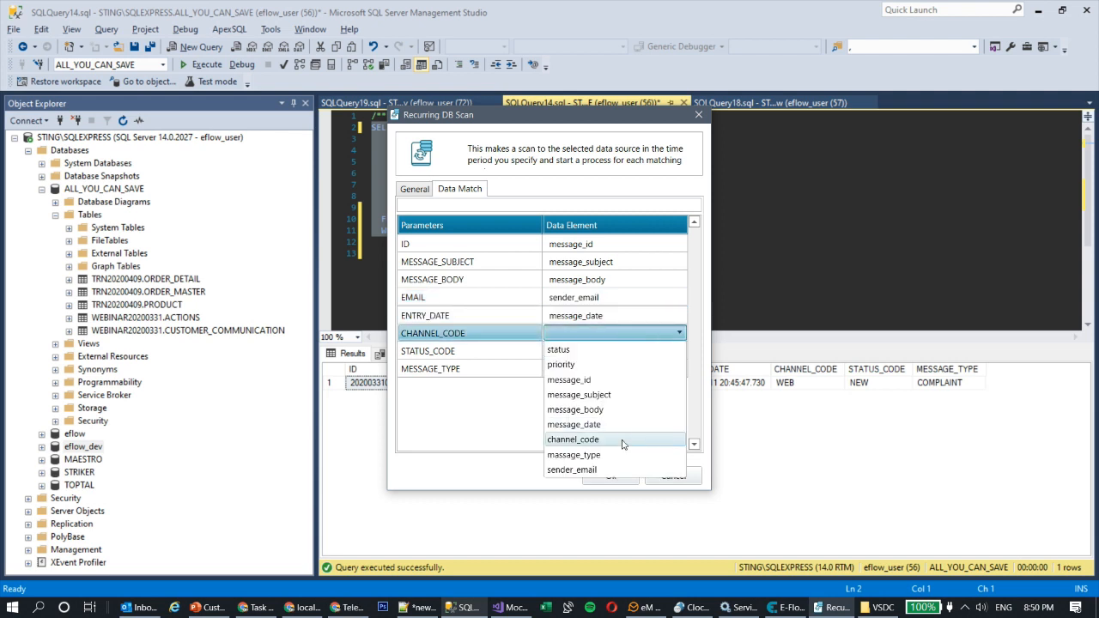
{"action": "left_click", "coordinate": [623, 438]}
{"action": "left_click", "coordinate": [592, 350]}
{"action": "left_click", "coordinate": [592, 350]}
{"action": "left_click", "coordinate": [587, 367]}
{"action": "left_click", "coordinate": [598, 369]}
{"action": "left_click", "coordinate": [599, 369]}
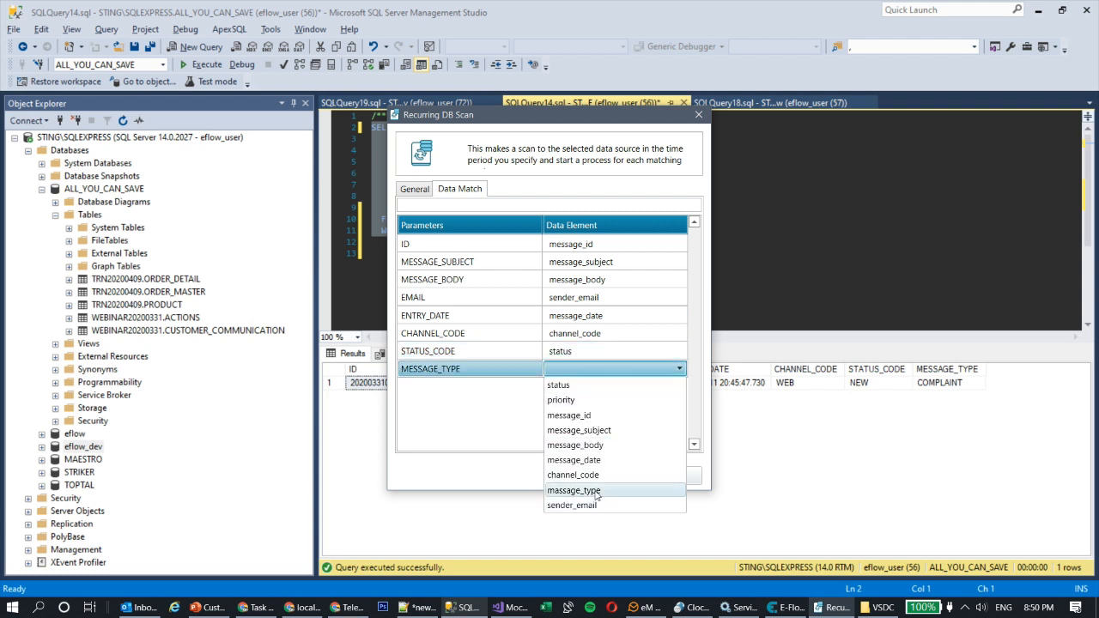
{"action": "left_click", "coordinate": [595, 490]}
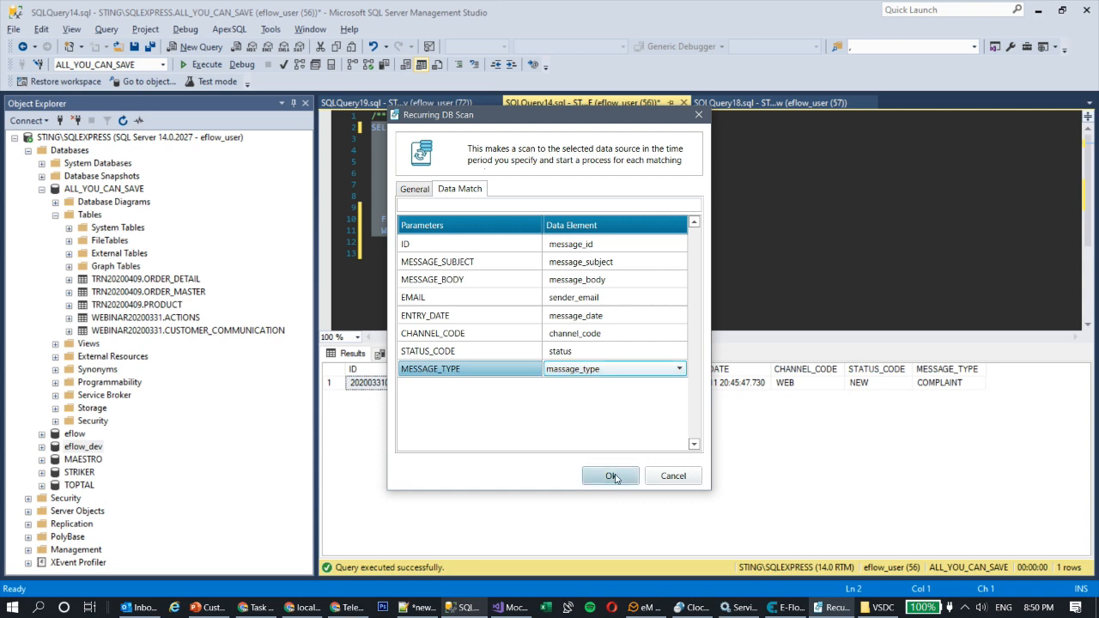
{"action": "left_click", "coordinate": [608, 368]}
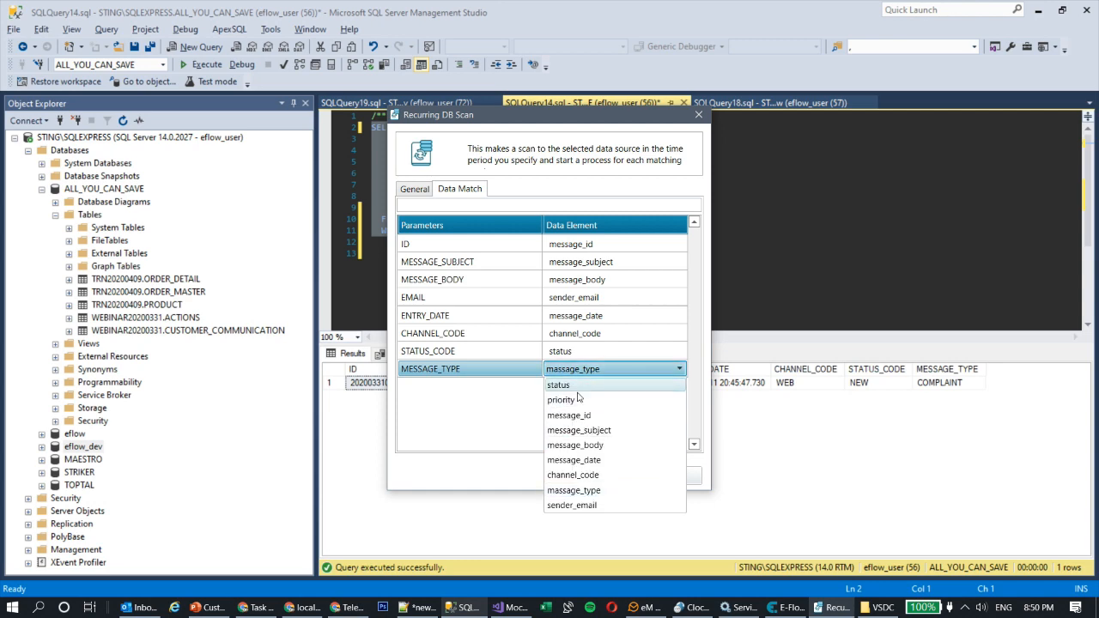
{"action": "left_click", "coordinate": [578, 388]}
{"action": "left_click", "coordinate": [607, 475]}
Step: Rename the massage_type data element and its viewed name to message_type
{"action": "scroll", "coordinate": [80, 549], "scroll_direction": "down", "scroll_amount": 1}
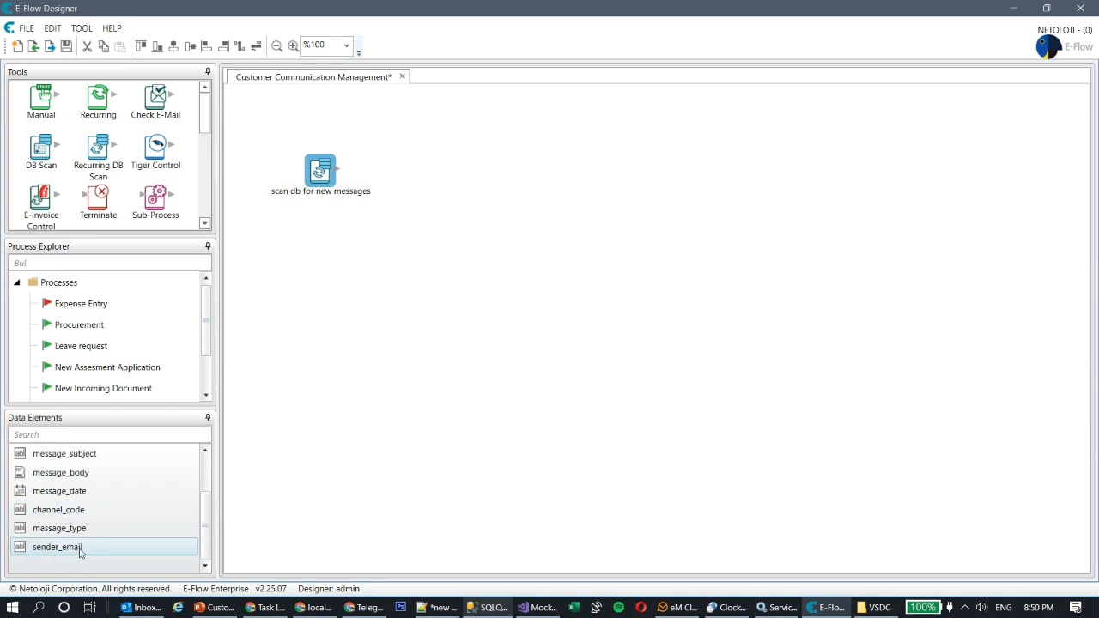
{"action": "double_click", "coordinate": [76, 526]}
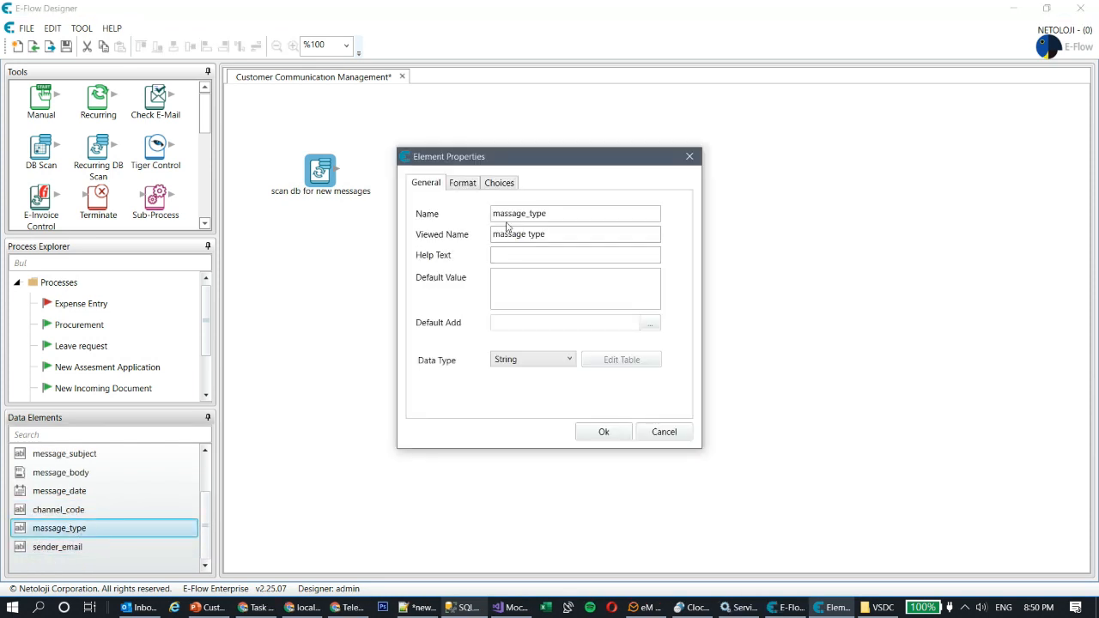
{"action": "left_click", "coordinate": [503, 213]}
{"action": "key", "text": "Delete"}
{"action": "type", "text": "e"}
{"action": "key", "text": "Tab"}
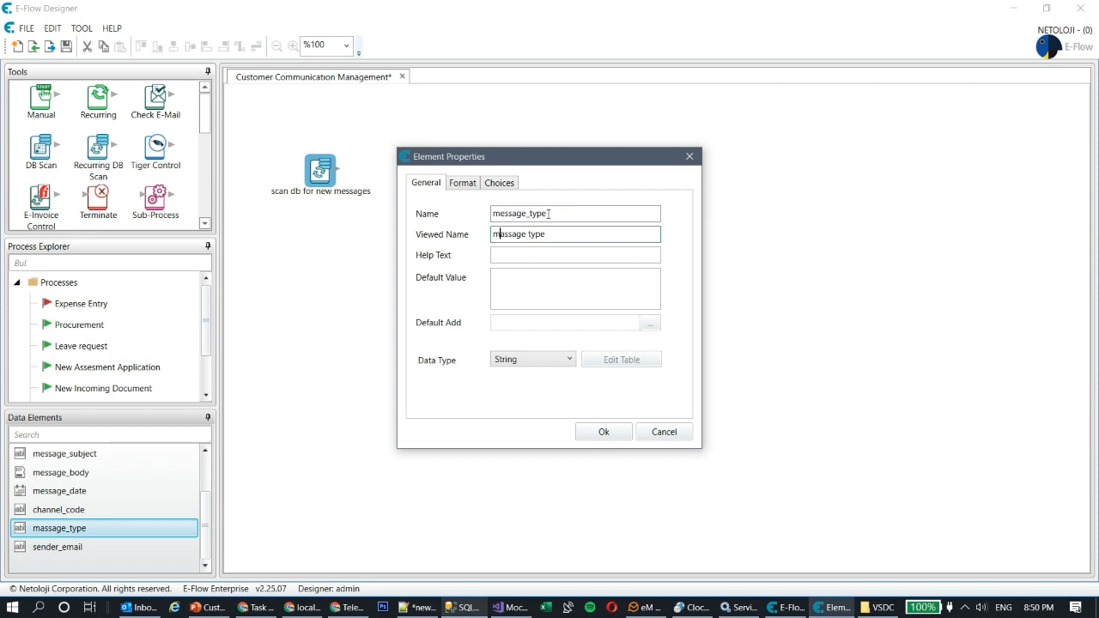
{"action": "key", "text": "Delete"}
{"action": "type", "text": "e"}
{"action": "left_click", "coordinate": [613, 439]}
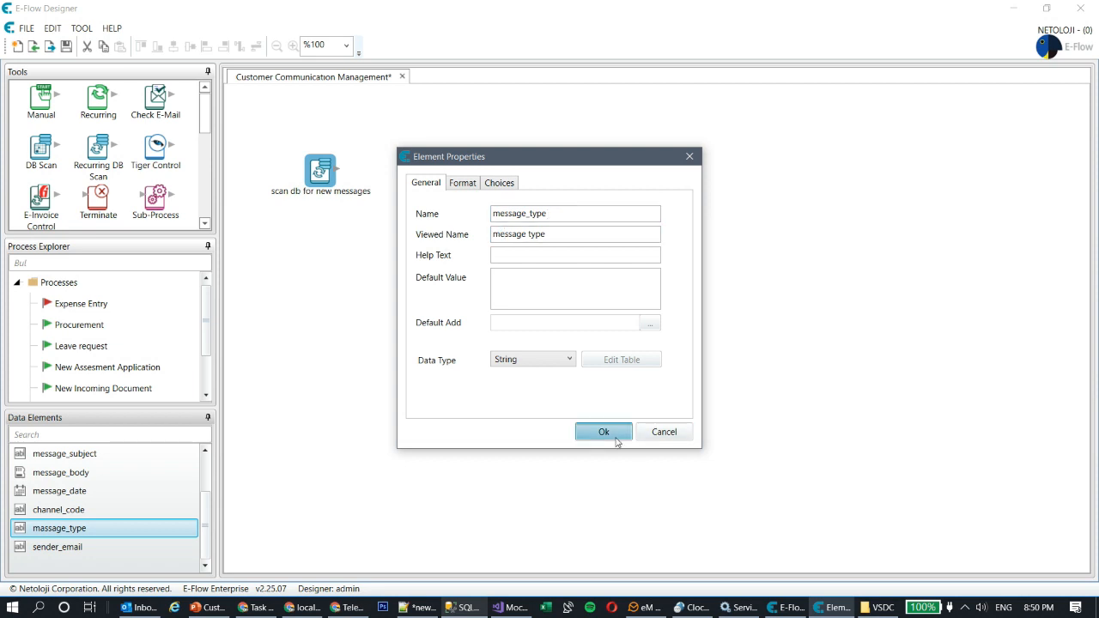
Step: Map the scan's MESSAGE_TYPE column to message_type and save the process
{"action": "double_click", "coordinate": [325, 175]}
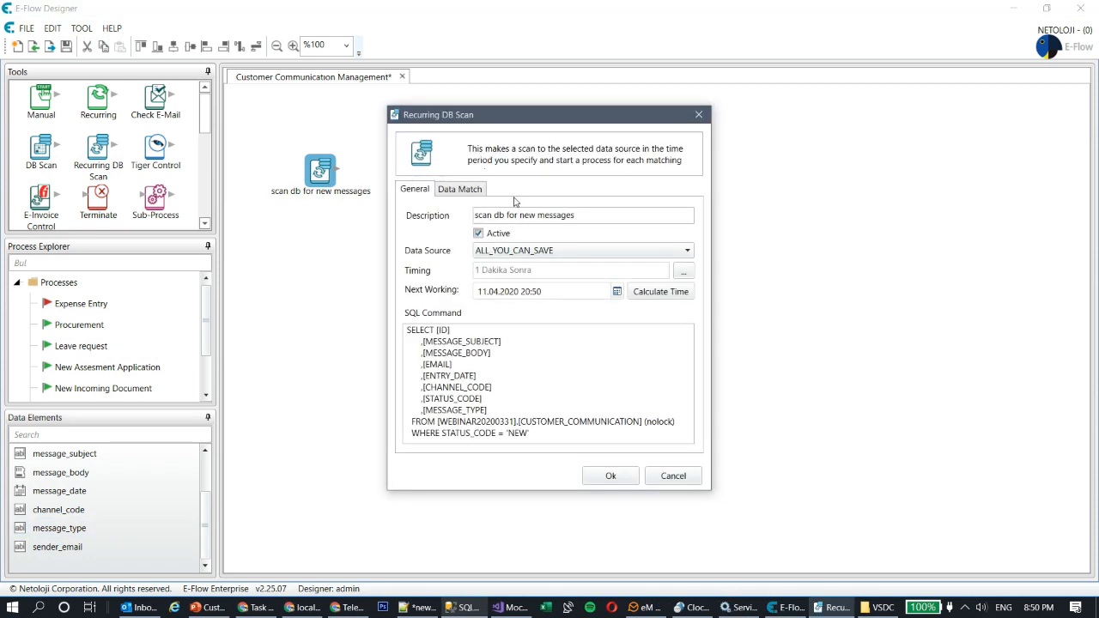
{"action": "left_click", "coordinate": [461, 190]}
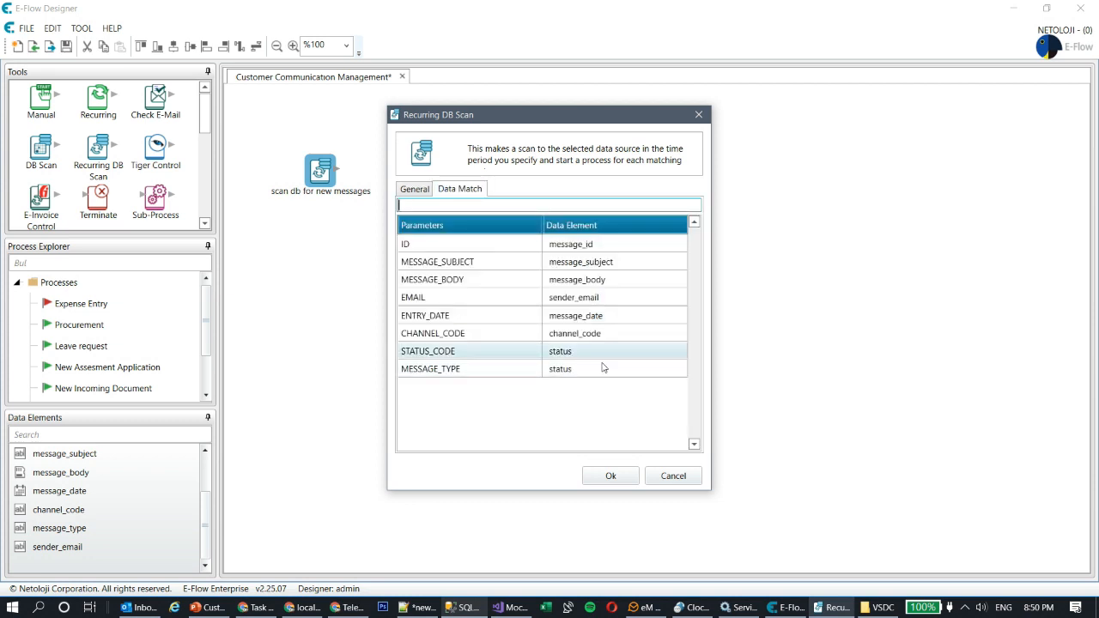
{"action": "left_click", "coordinate": [604, 367]}
{"action": "left_click", "coordinate": [618, 372]}
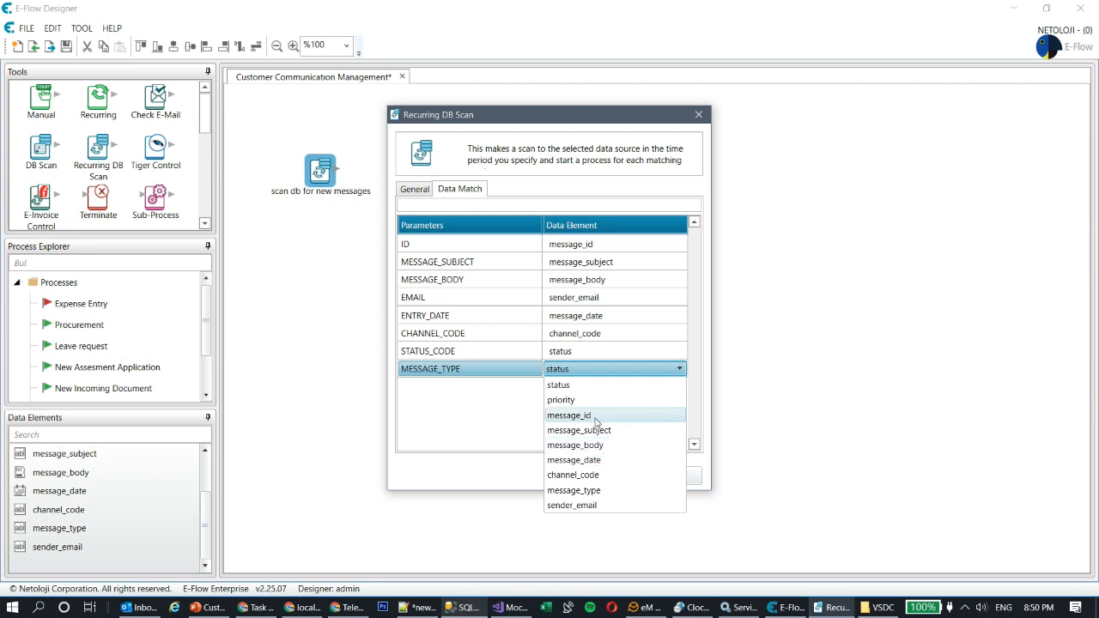
{"action": "left_click", "coordinate": [600, 490]}
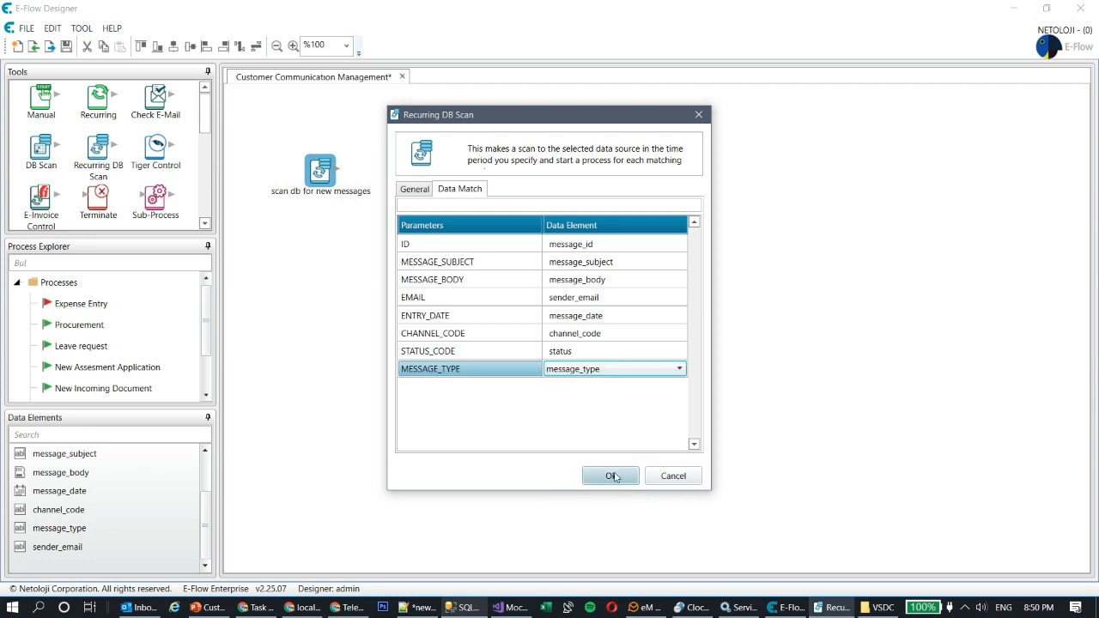
{"action": "left_click", "coordinate": [618, 479]}
{"action": "key", "text": "ctrl+s"}
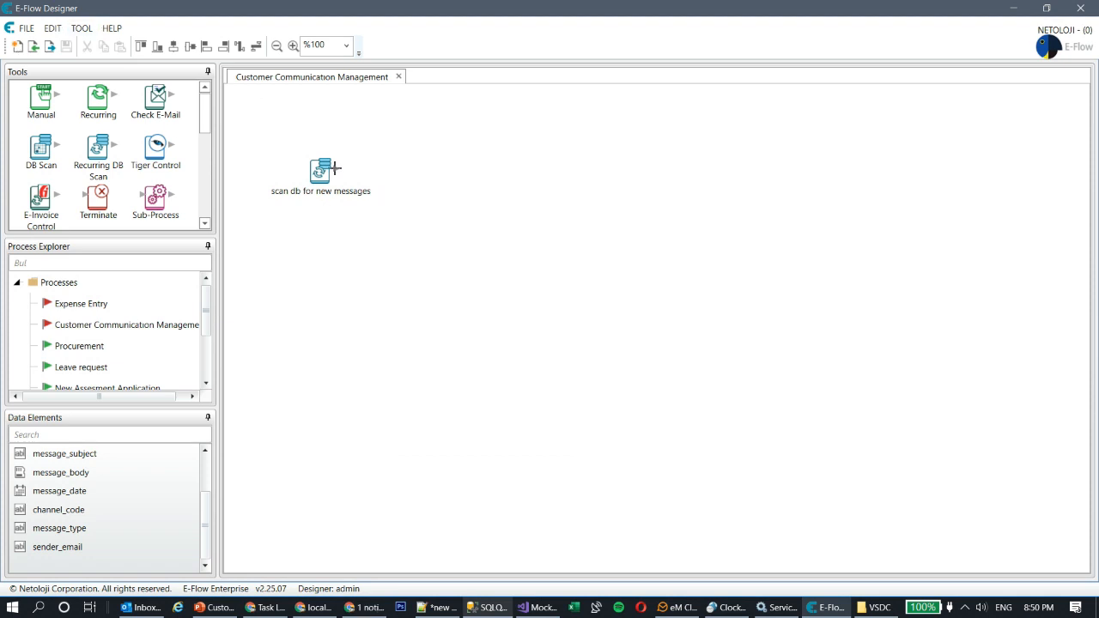
Step: Nudge the 'scan db for new messages' step down and right on the canvas
{"action": "left_click_drag", "start_coordinate": [321, 179], "coordinate": [339, 208]}
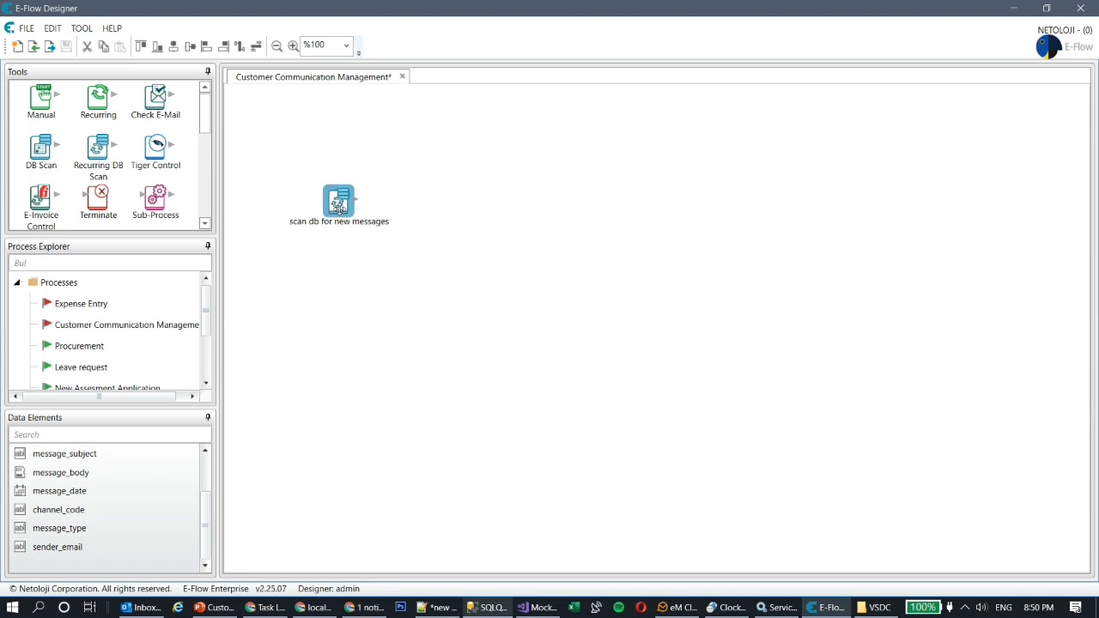
{"action": "left_click", "coordinate": [459, 294]}
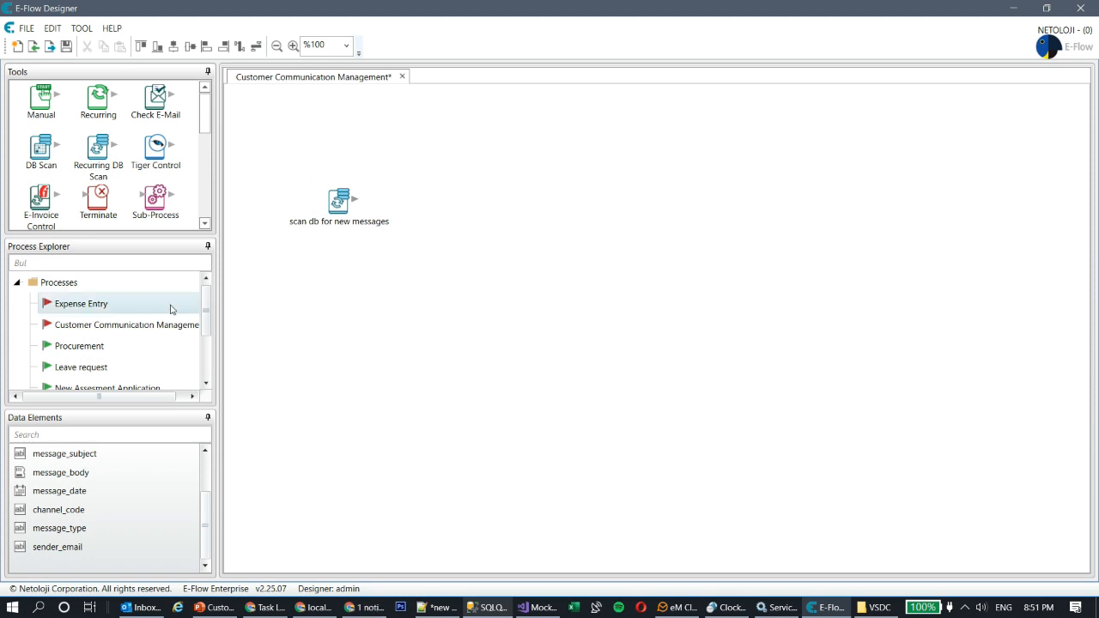
{"action": "left_click_drag", "start_coordinate": [206, 110], "coordinate": [214, 184]}
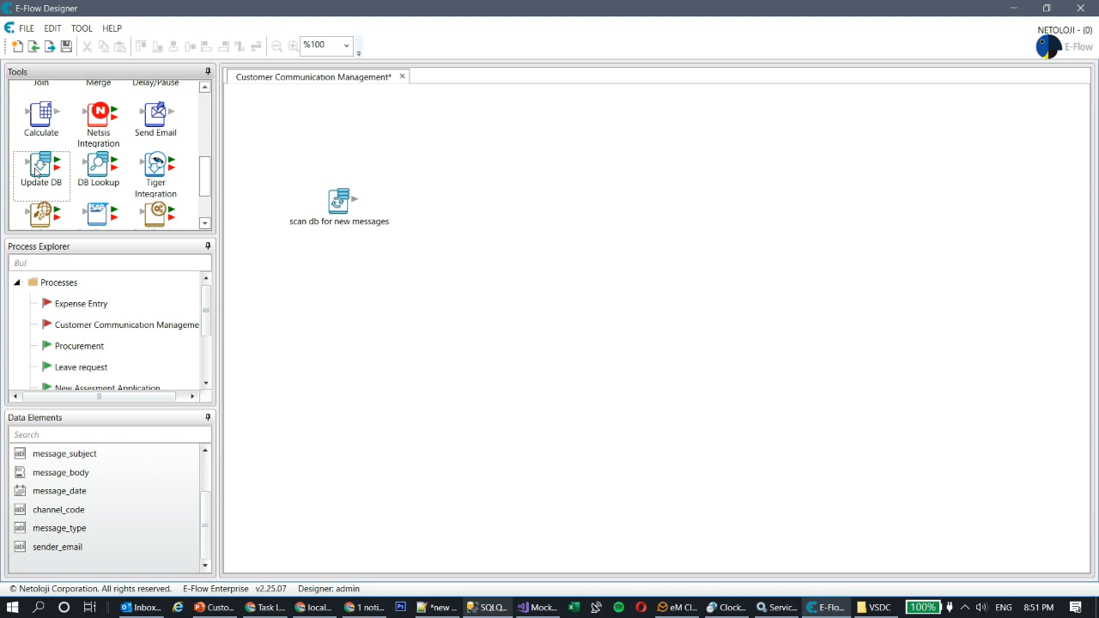
Step: Add an Update DB step described 'update message status' using the ALL_YOU_CAN_SAVE data source
{"action": "left_click_drag", "start_coordinate": [43, 172], "coordinate": [440, 207]}
{"action": "left_click", "coordinate": [443, 198]}
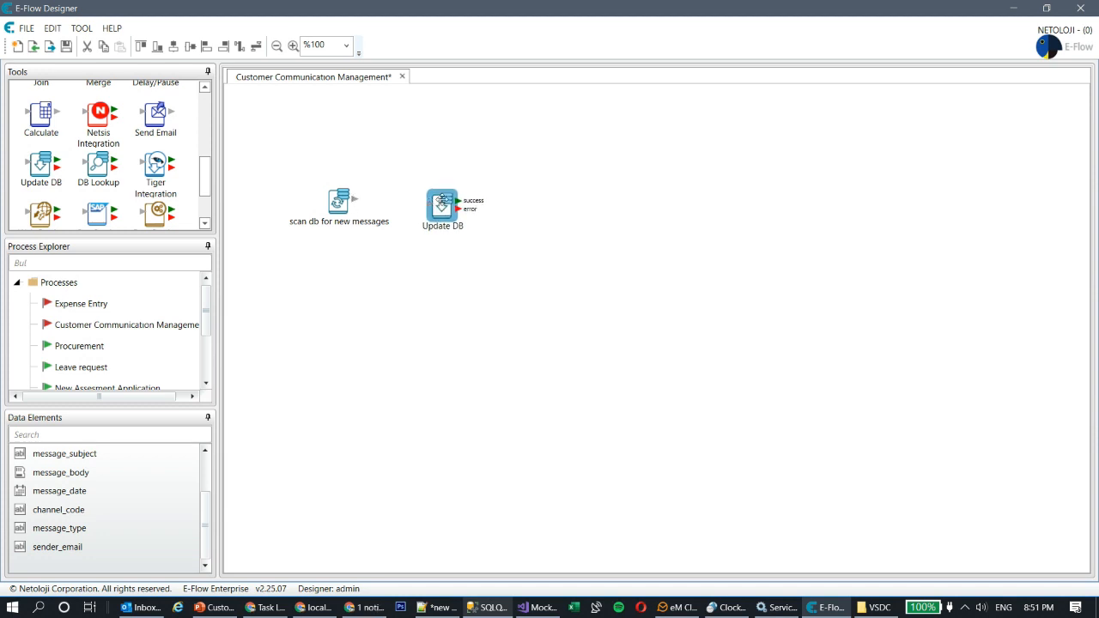
{"action": "double_click", "coordinate": [441, 201]}
{"action": "left_click_drag", "start_coordinate": [532, 218], "coordinate": [314, 216]}
{"action": "type", "text": "update message stat"}
{"action": "left_click", "coordinate": [552, 244]}
{"action": "left_click", "coordinate": [550, 287]}
Step: Copy the CUSTOMER_COMMUNICATION table name from the SQL Server query for the SQL command
{"action": "left_click", "coordinate": [565, 306]}
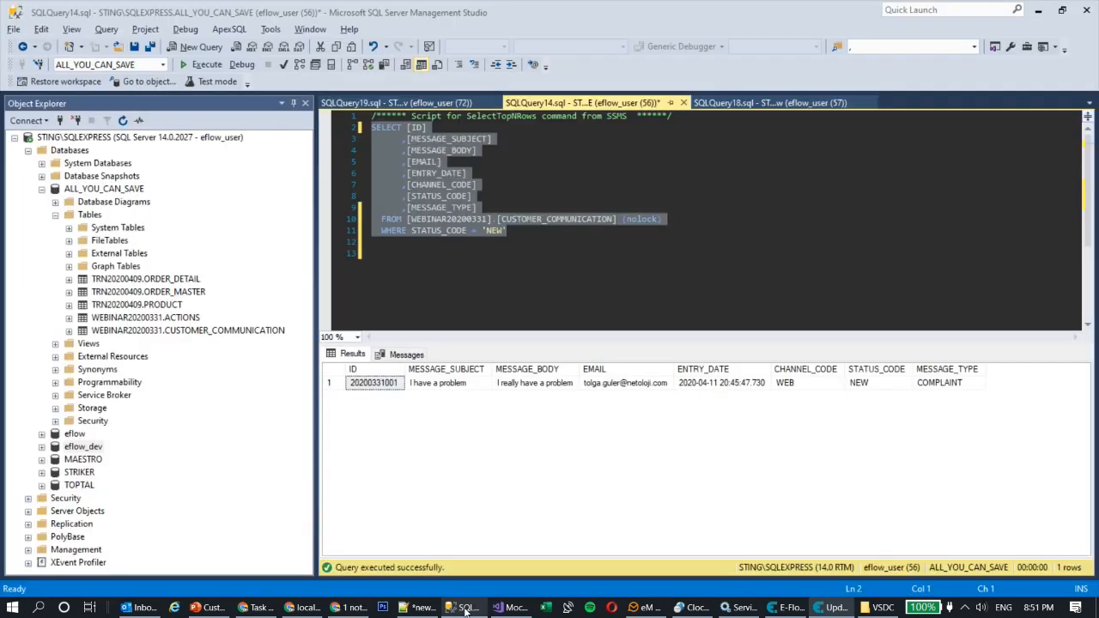
{"action": "left_click", "coordinate": [464, 607]}
{"action": "left_click", "coordinate": [423, 219]}
{"action": "left_click", "coordinate": [407, 219]}
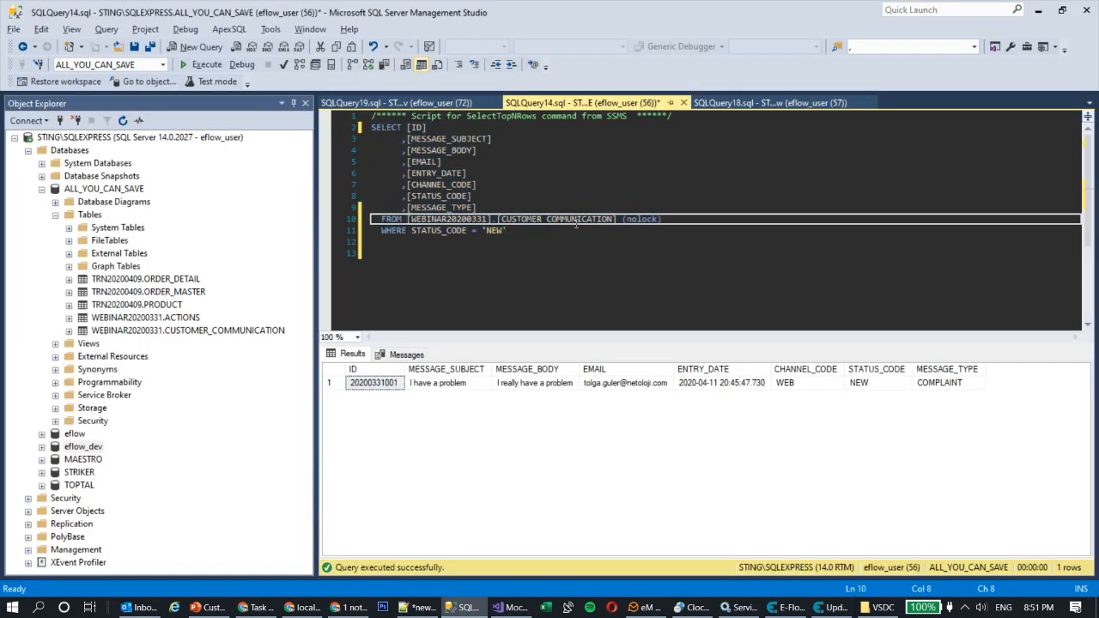
{"action": "left_click", "coordinate": [620, 219], "text": "shift"}
{"action": "key", "text": "ctrl+c"}
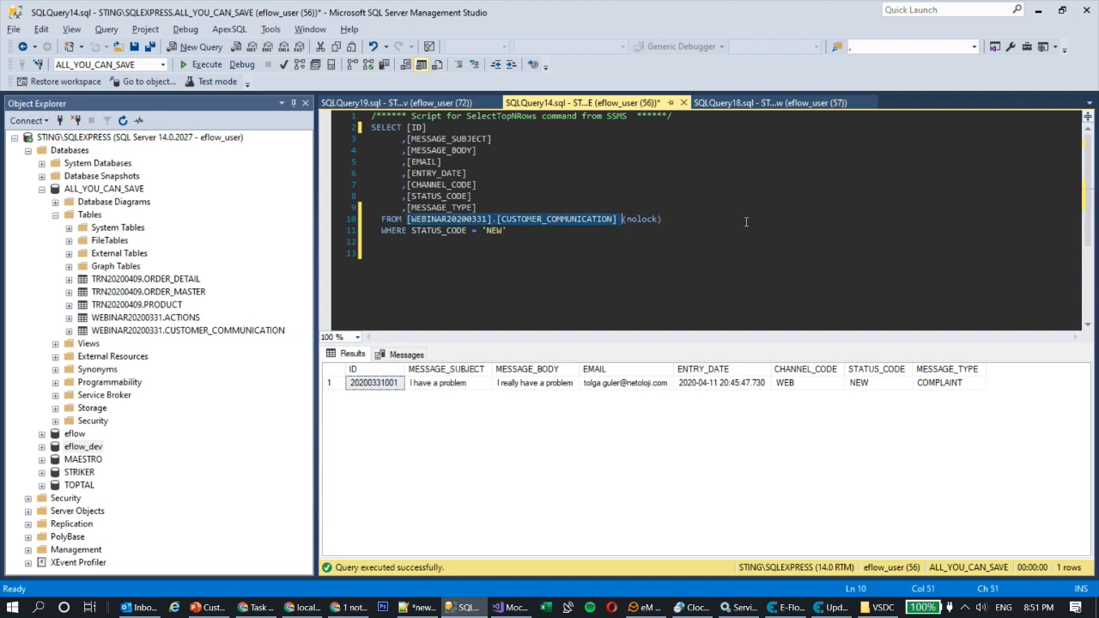
{"action": "key", "text": "alt+Tab"}
Step: Write the SQL 'UPDATE CUSTOMER_COMMUNICATION SET STATUS_CODE = 'INPROGRESS' WHERE ID = %message_id%' and confirm the step
{"action": "type", "text": "UPDATE"}
{"action": "key", "text": "ctrl+v"}
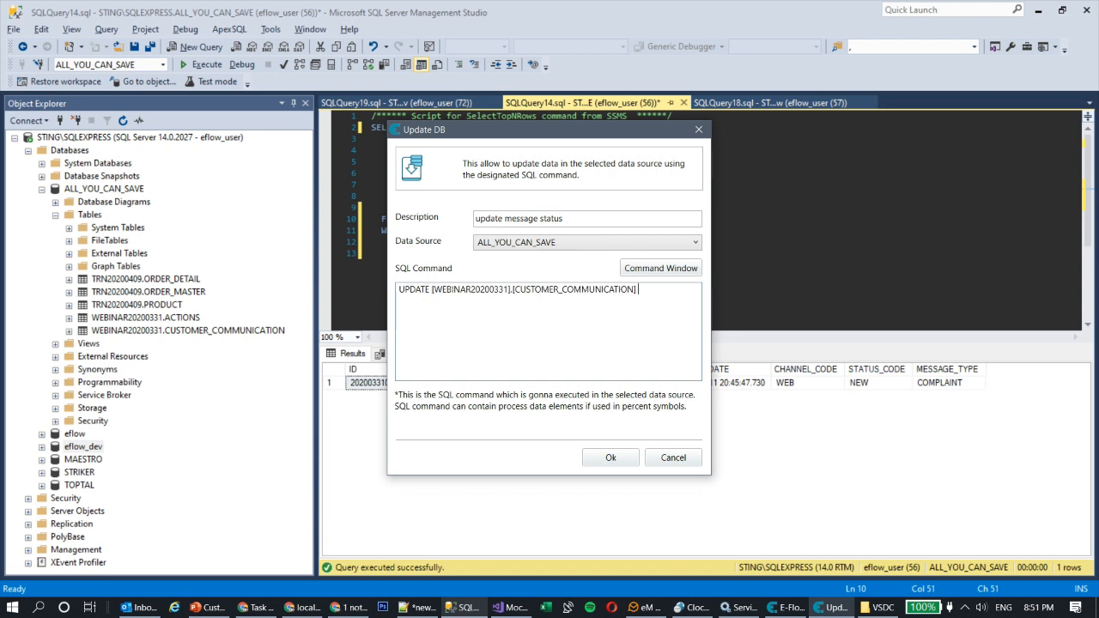
{"action": "type", "text": "SET STATUS_CODE = 'INPROGRESS' WHERE ID "}
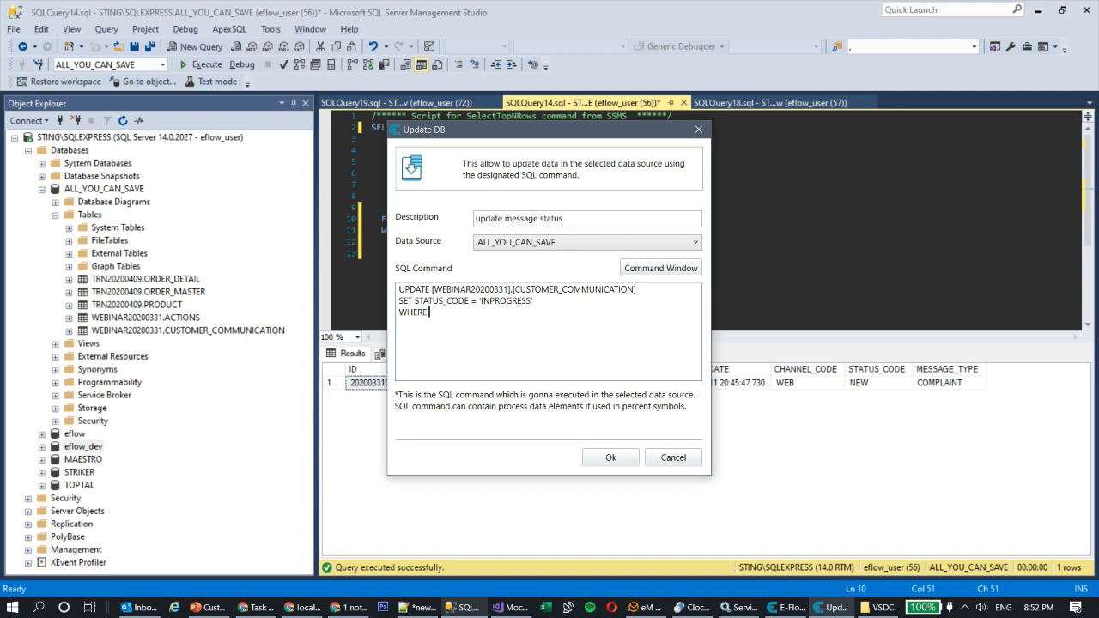
{"action": "type", "text": "="}
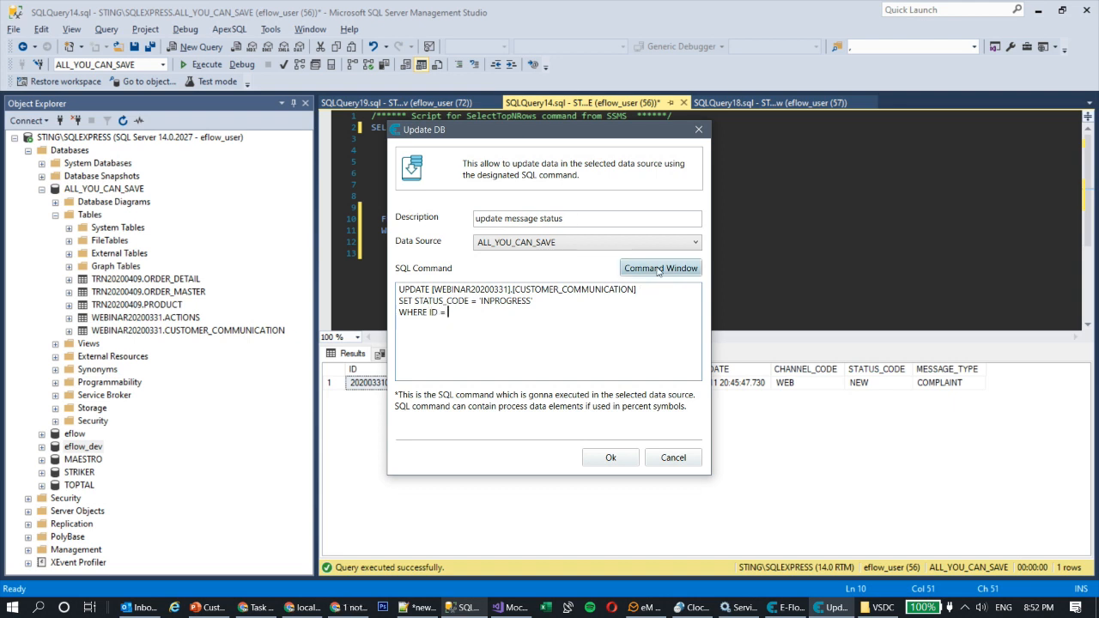
{"action": "left_click", "coordinate": [660, 269]}
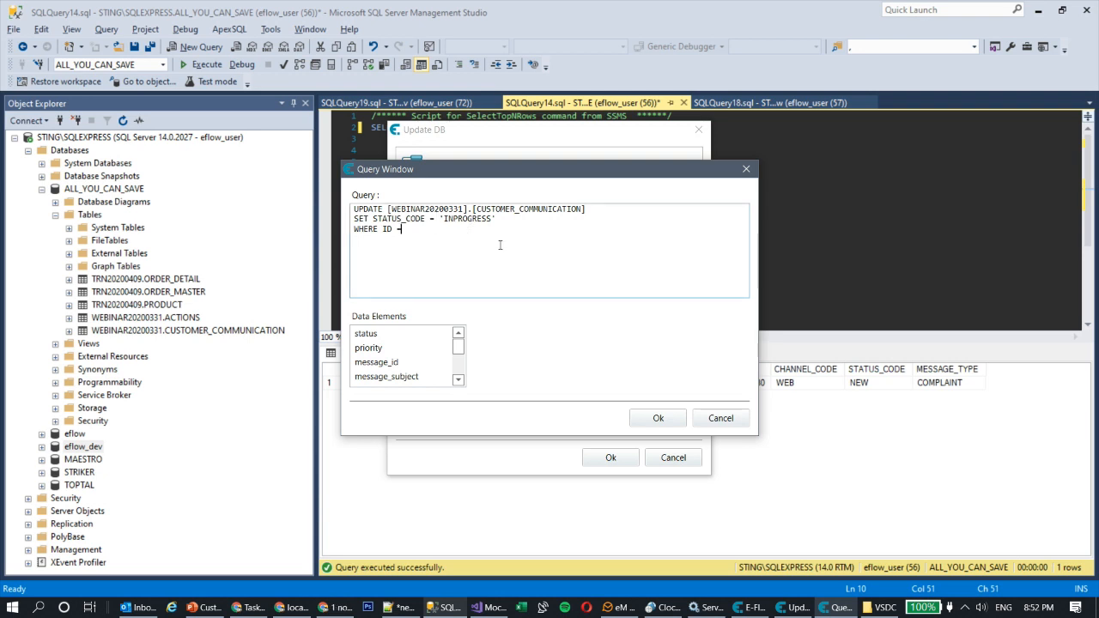
{"action": "double_click", "coordinate": [403, 364]}
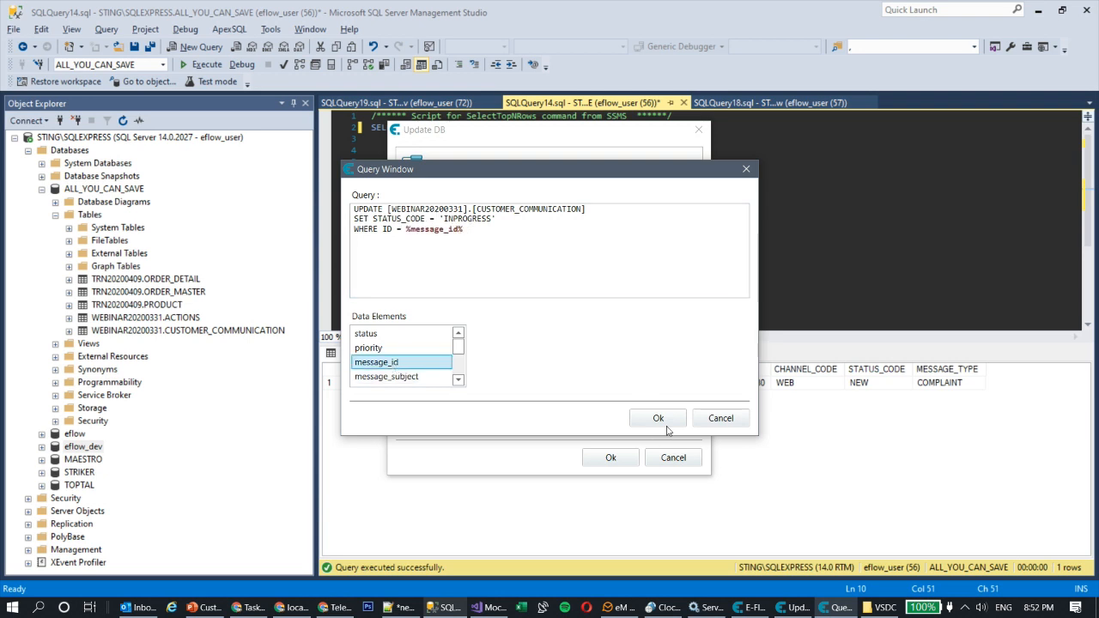
{"action": "left_click", "coordinate": [657, 418]}
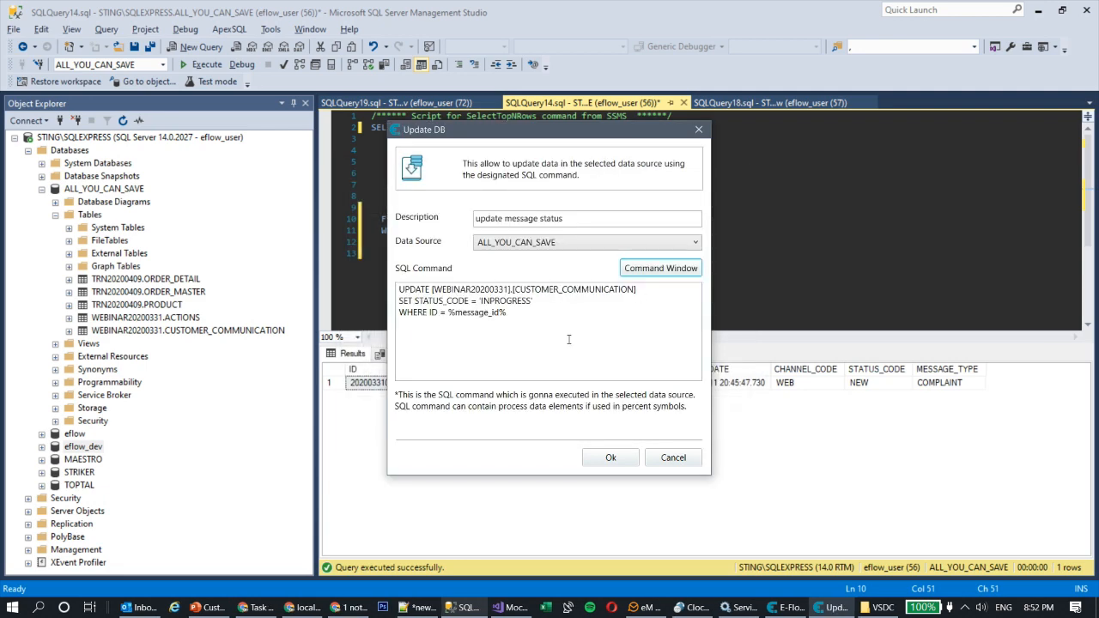
{"action": "left_click", "coordinate": [610, 457]}
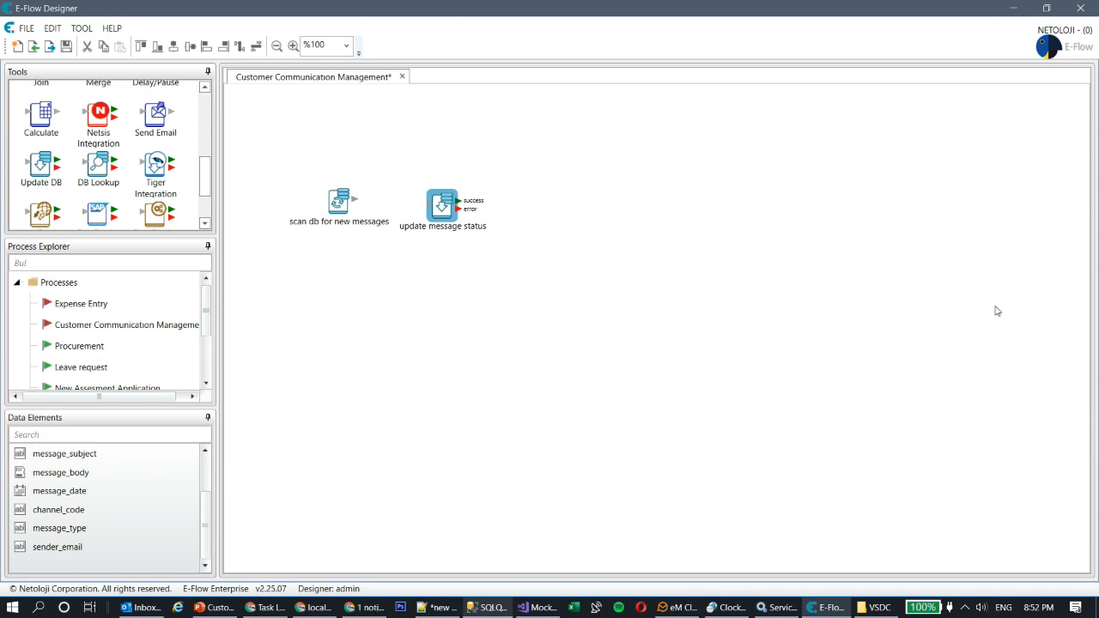
Step: Rearrange the steps and link 'scan db for new messages' to 'update message status'
{"action": "left_click_drag", "start_coordinate": [342, 200], "coordinate": [291, 142]}
{"action": "left_click_drag", "start_coordinate": [443, 200], "coordinate": [388, 140]}
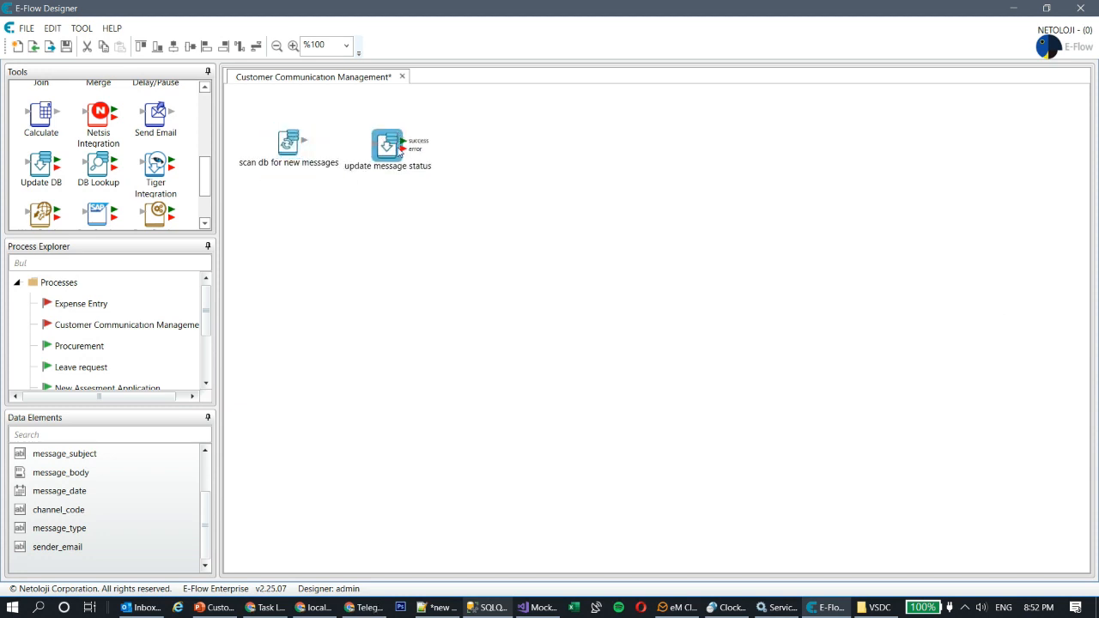
{"action": "left_click", "coordinate": [296, 142]}
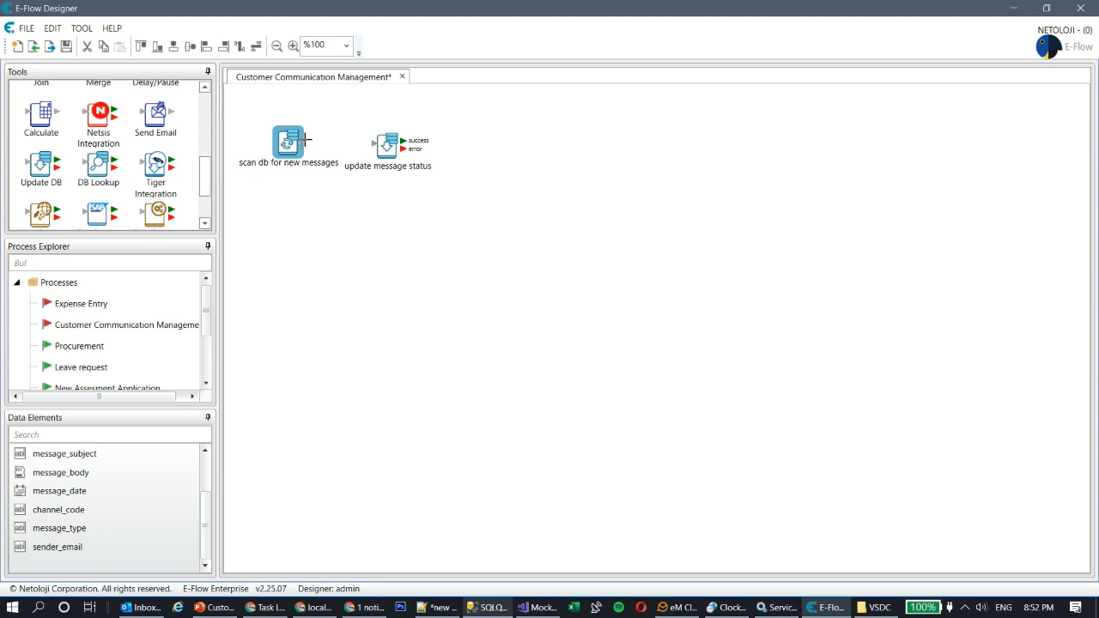
{"action": "left_click_drag", "start_coordinate": [306, 140], "coordinate": [396, 142]}
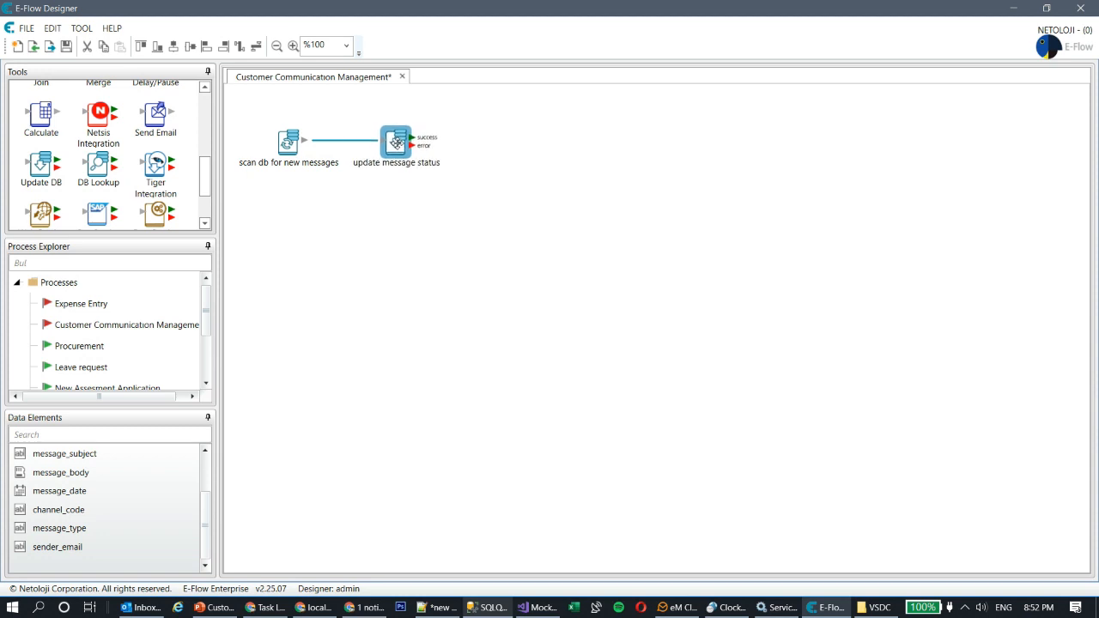
{"action": "left_click", "coordinate": [396, 230]}
Step: Add a Calculate step described 'set message status on eflow'
{"action": "left_click_drag", "start_coordinate": [43, 121], "coordinate": [502, 134]}
{"action": "left_click", "coordinate": [541, 255]}
{"action": "key", "text": "ctrl+a"}
{"action": "type", "text": "set u"}
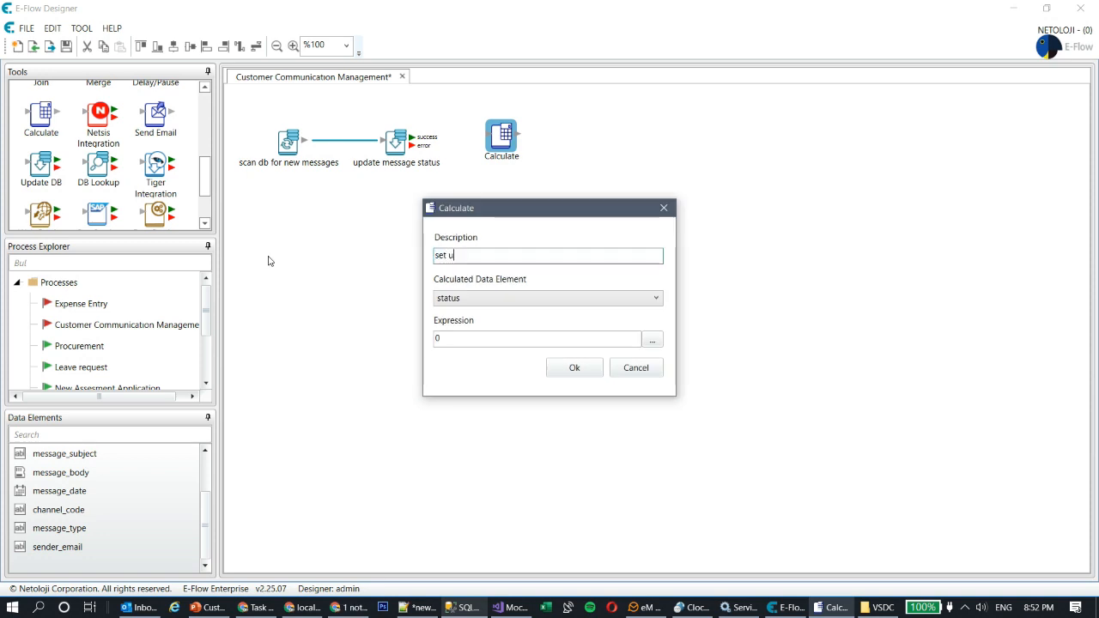
{"action": "key", "text": "BackSpace"}
{"action": "type", "text": "message status on eflow"}
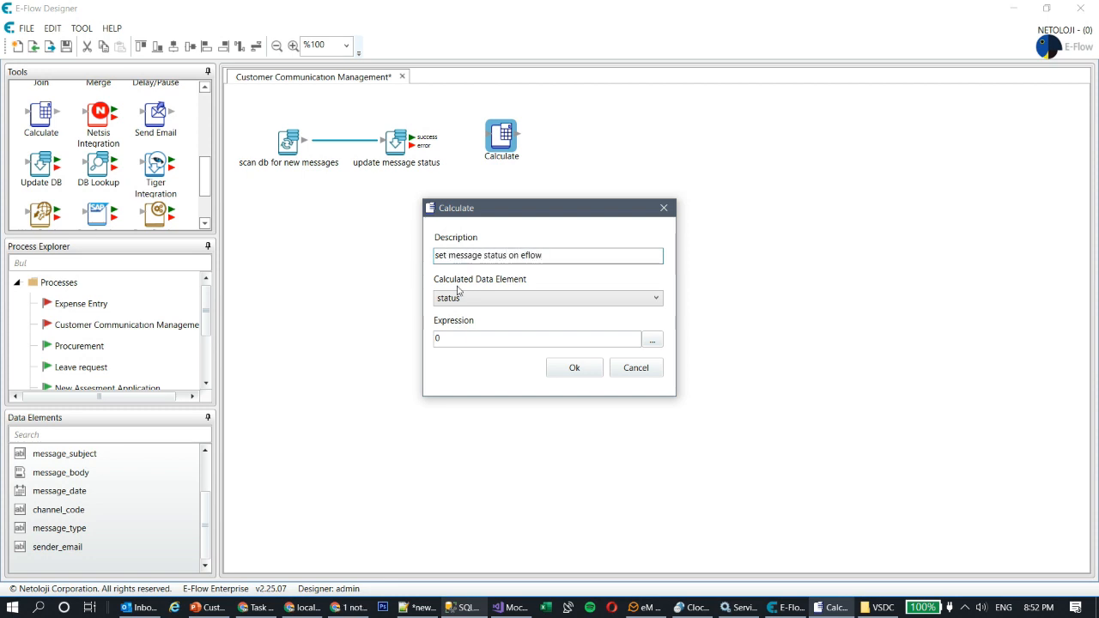
Step: Set its expression to "INPROGESS" and link 'update message status' success to it
{"action": "left_click", "coordinate": [485, 339]}
{"action": "key", "text": "BackSpace"}
{"action": "type", "text": "1INPROGESS\""}
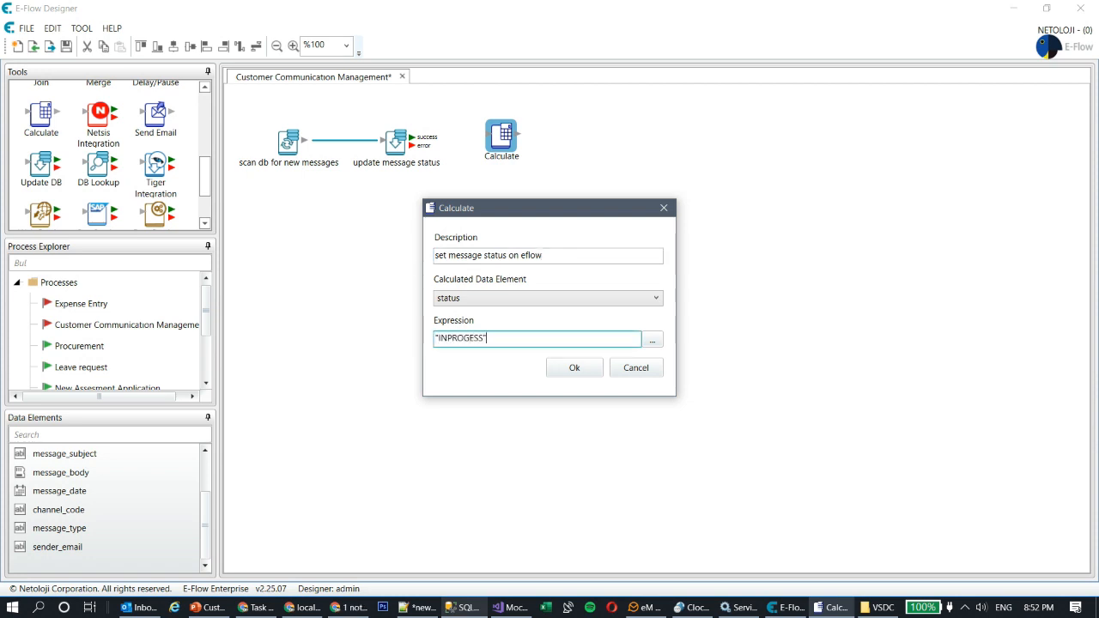
{"action": "left_click", "coordinate": [575, 368]}
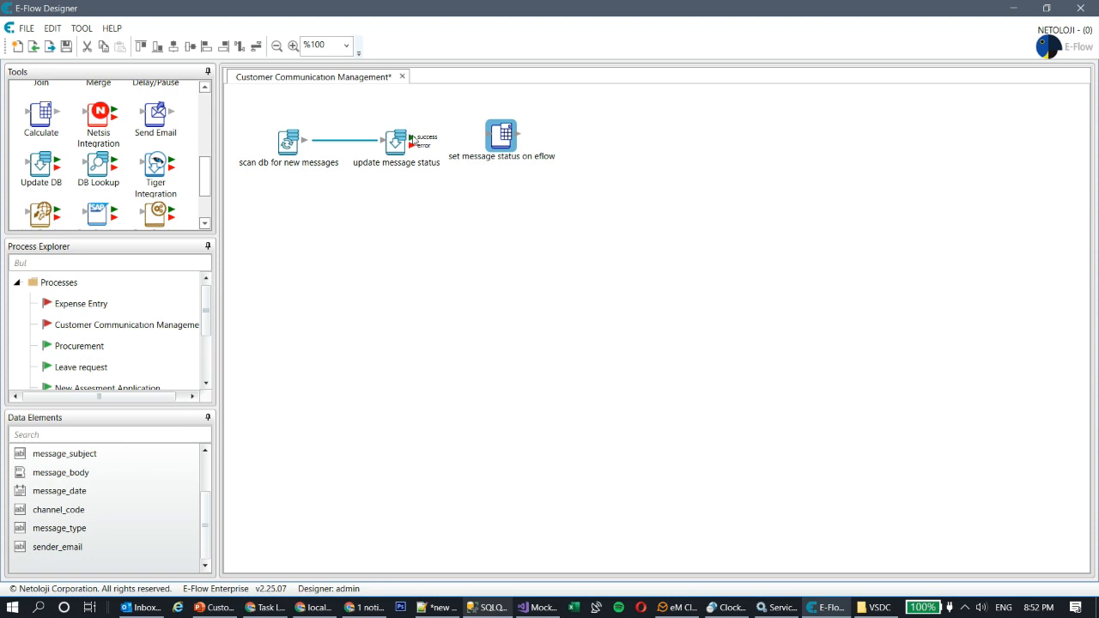
{"action": "left_click_drag", "start_coordinate": [410, 137], "coordinate": [510, 137]}
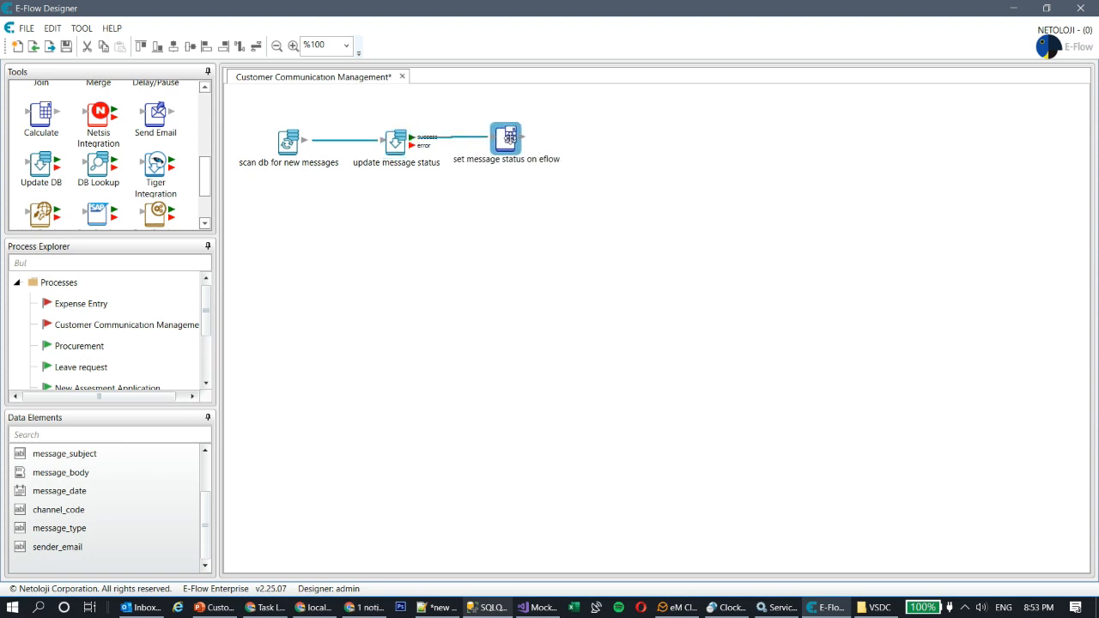
{"action": "left_click", "coordinate": [510, 269]}
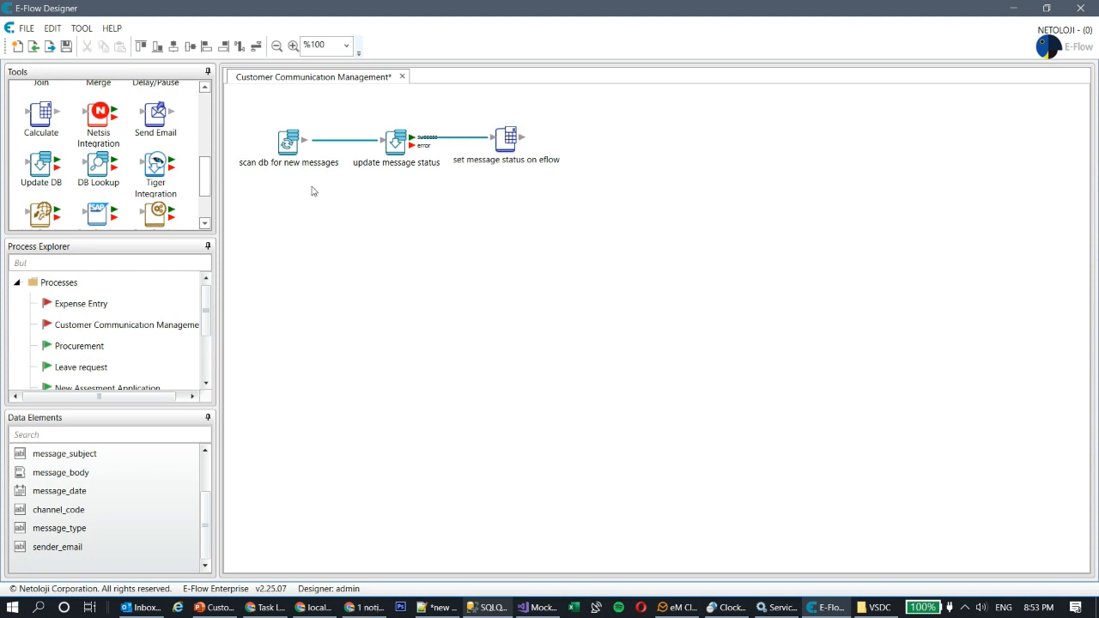
Step: Add a Send Email step after 'set message status on eflow', described 'send notification to customer'
{"action": "left_click_drag", "start_coordinate": [157, 118], "coordinate": [621, 137]}
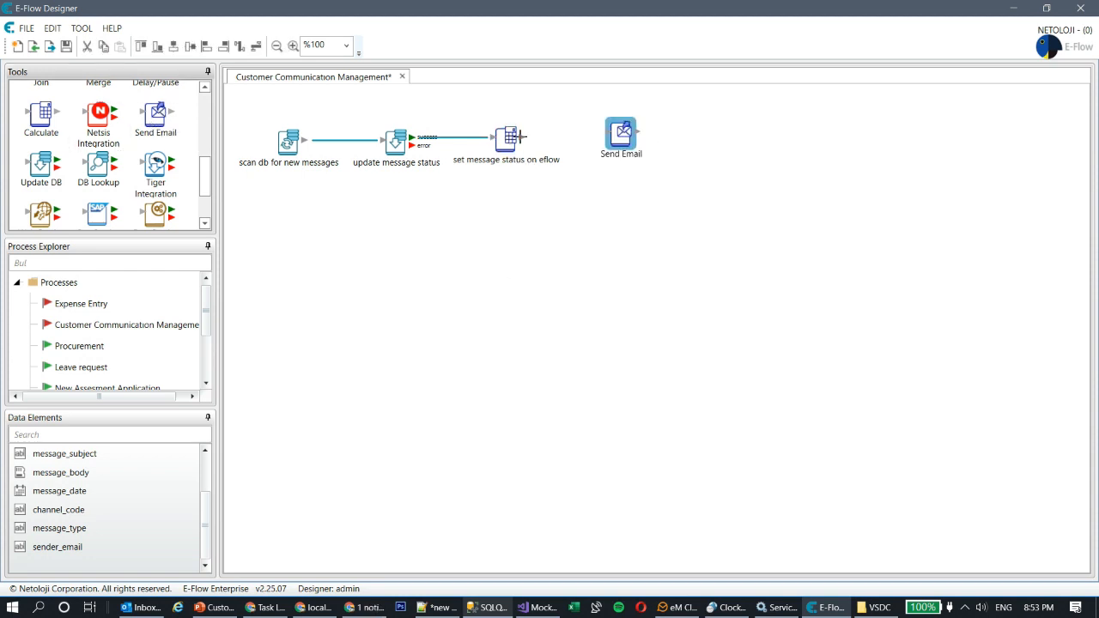
{"action": "left_click_drag", "start_coordinate": [520, 138], "coordinate": [628, 136]}
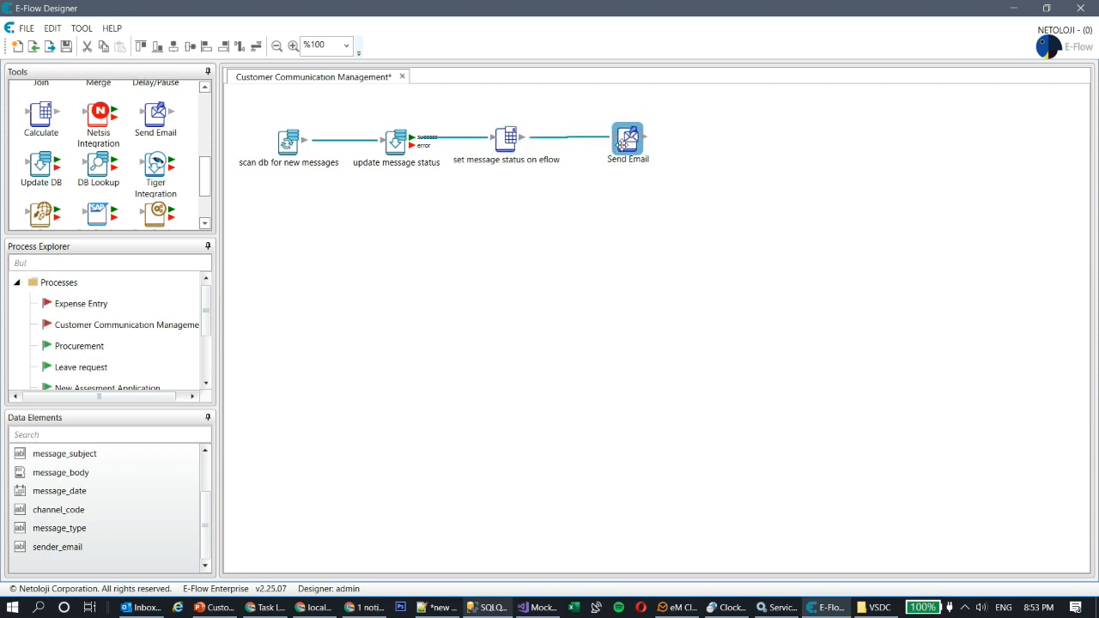
{"action": "double_click", "coordinate": [627, 137]}
{"action": "triple_click", "coordinate": [519, 221]}
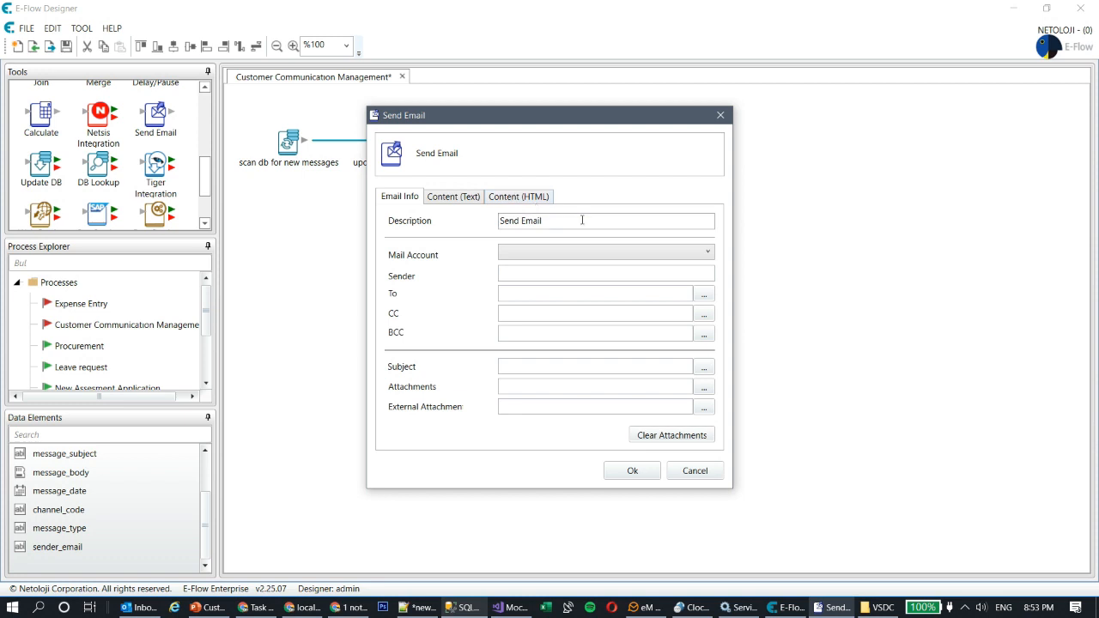
{"action": "type", "text": "send notificatio"}
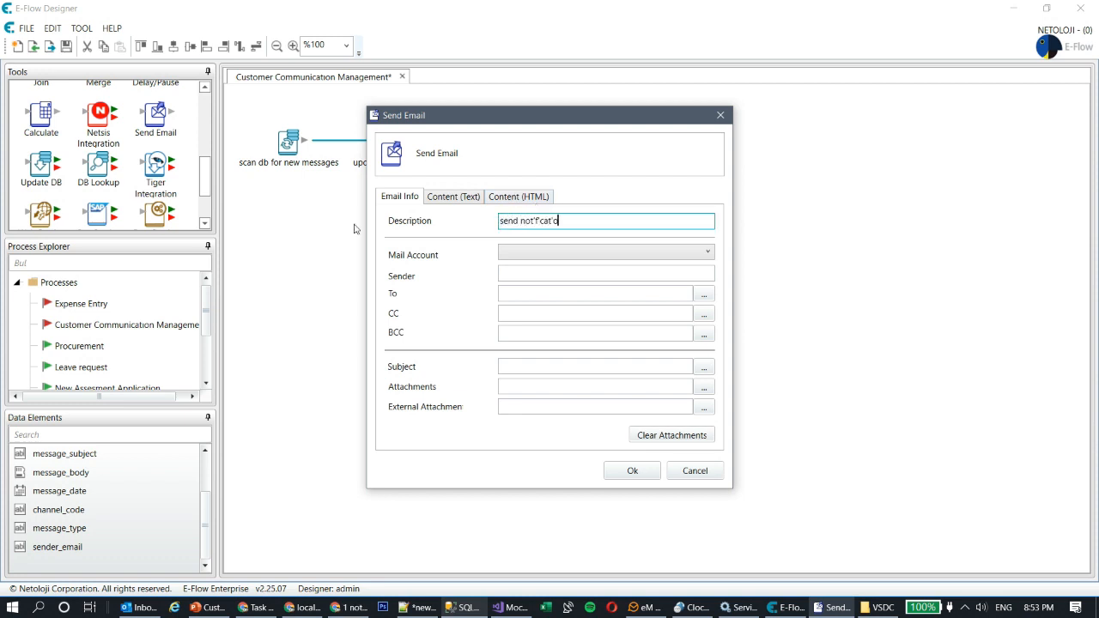
{"action": "key", "text": "ctrl+shift+Left"}
{"action": "key", "text": "ctrl+shift+Left"}
{"action": "key", "text": "ctrl+shift+Right"}
{"action": "type", "text": "notification to customer"}
Step: Choose the company mail account as the Send Email step's sending account
{"action": "left_click", "coordinate": [574, 252]}
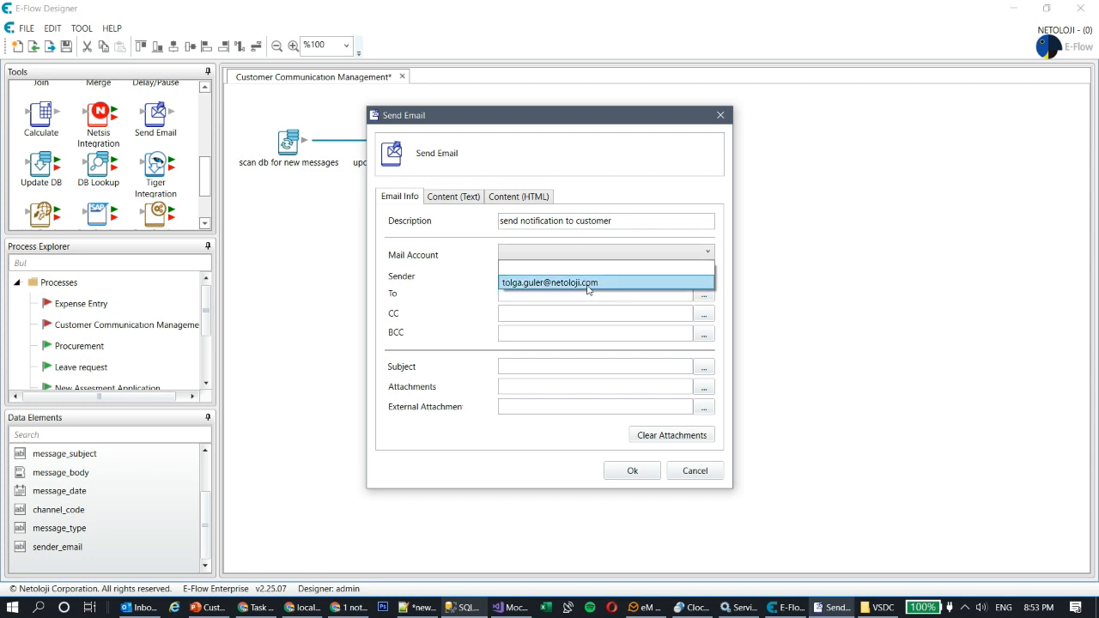
{"action": "left_click", "coordinate": [589, 284]}
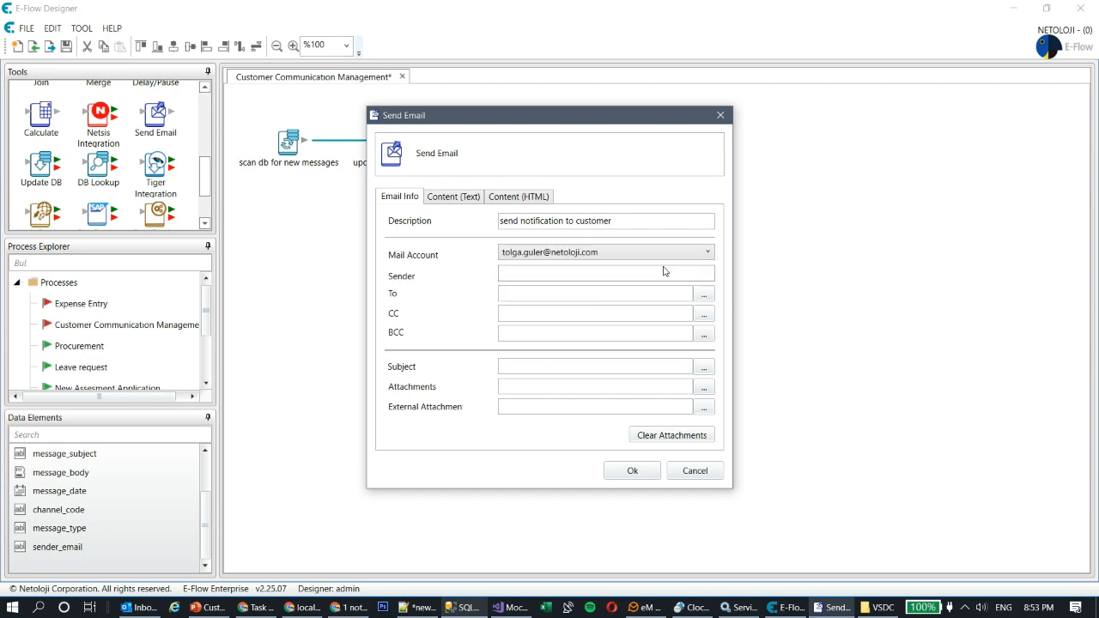
{"action": "left_click", "coordinate": [258, 608]}
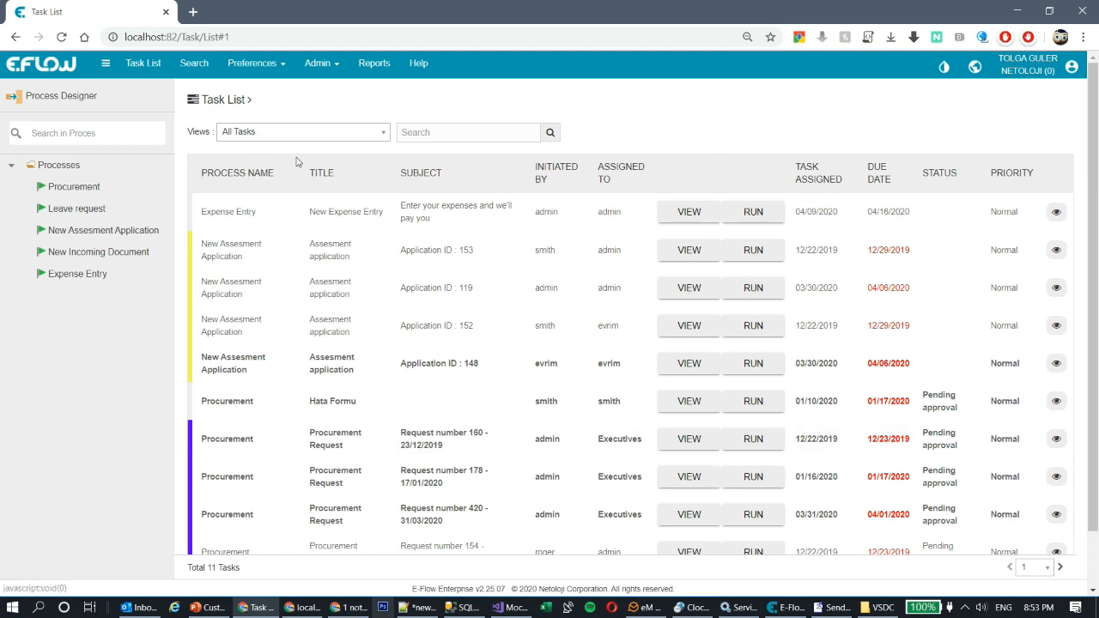
Step: Open NETOLOJI's company edit page from the Company List and view its Email settings
{"action": "left_click", "coordinate": [325, 66]}
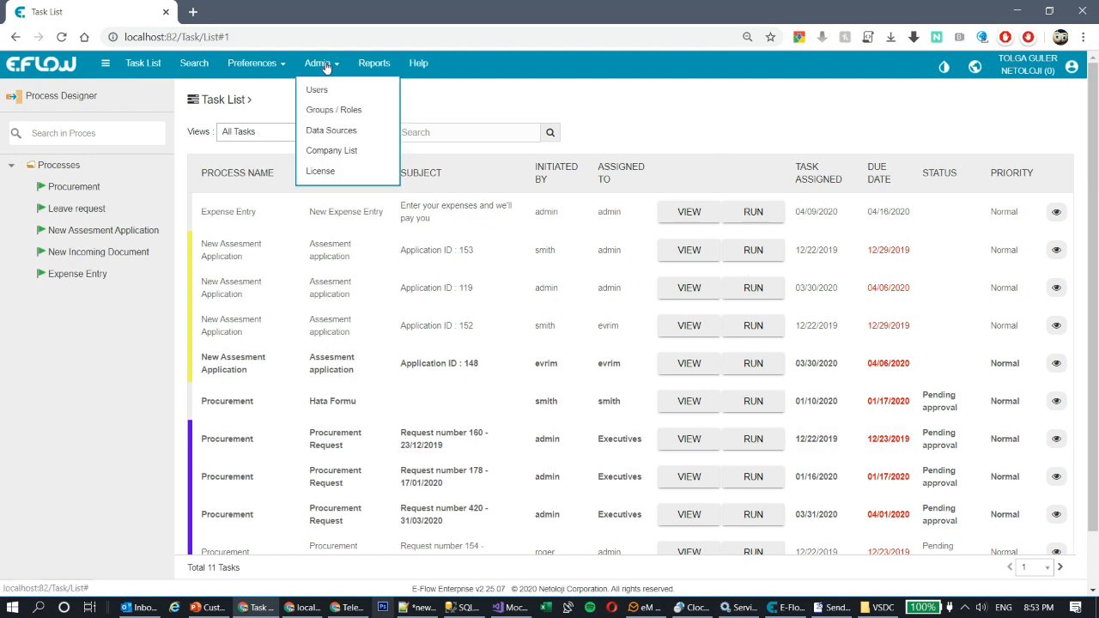
{"action": "left_click", "coordinate": [331, 150]}
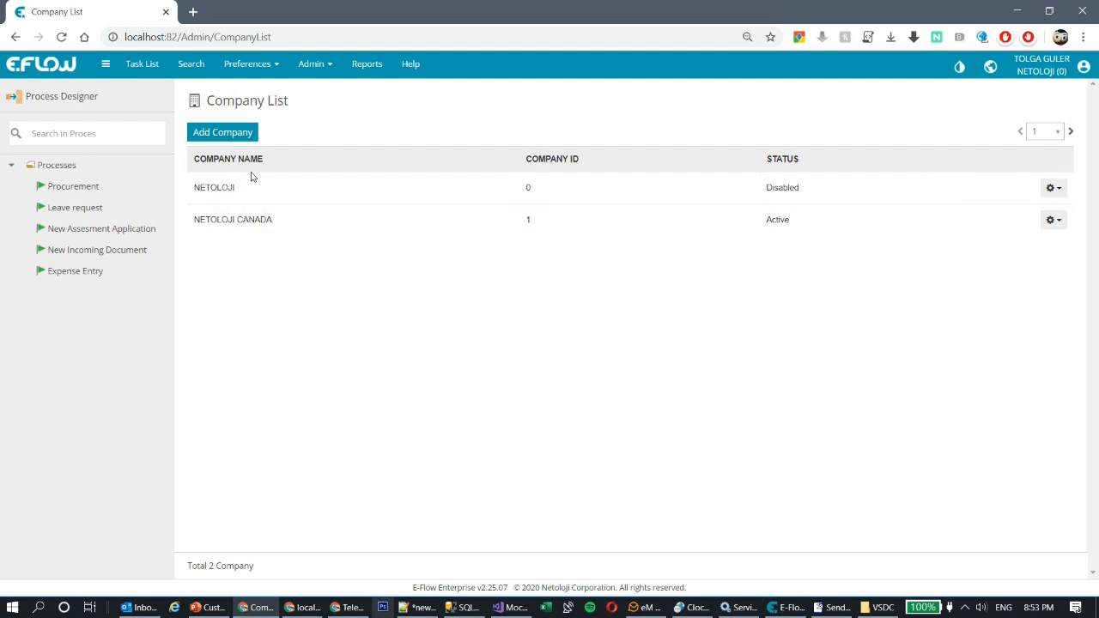
{"action": "left_click", "coordinate": [1049, 191]}
{"action": "left_click", "coordinate": [1000, 222]}
{"action": "left_click", "coordinate": [1053, 188]}
{"action": "left_click", "coordinate": [984, 221]}
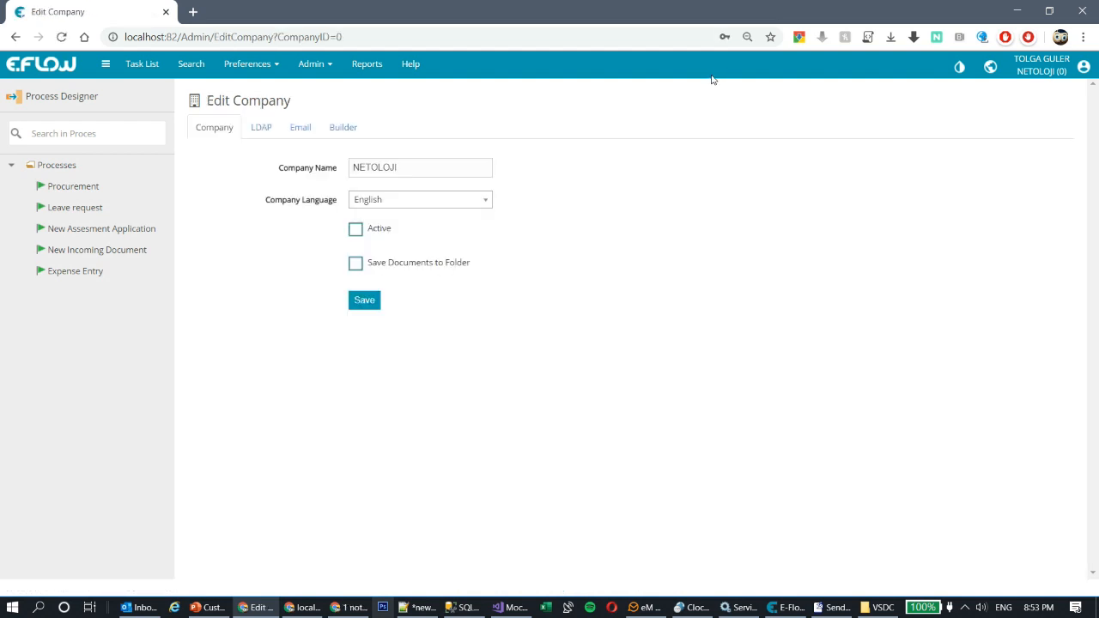
{"action": "left_click", "coordinate": [294, 128]}
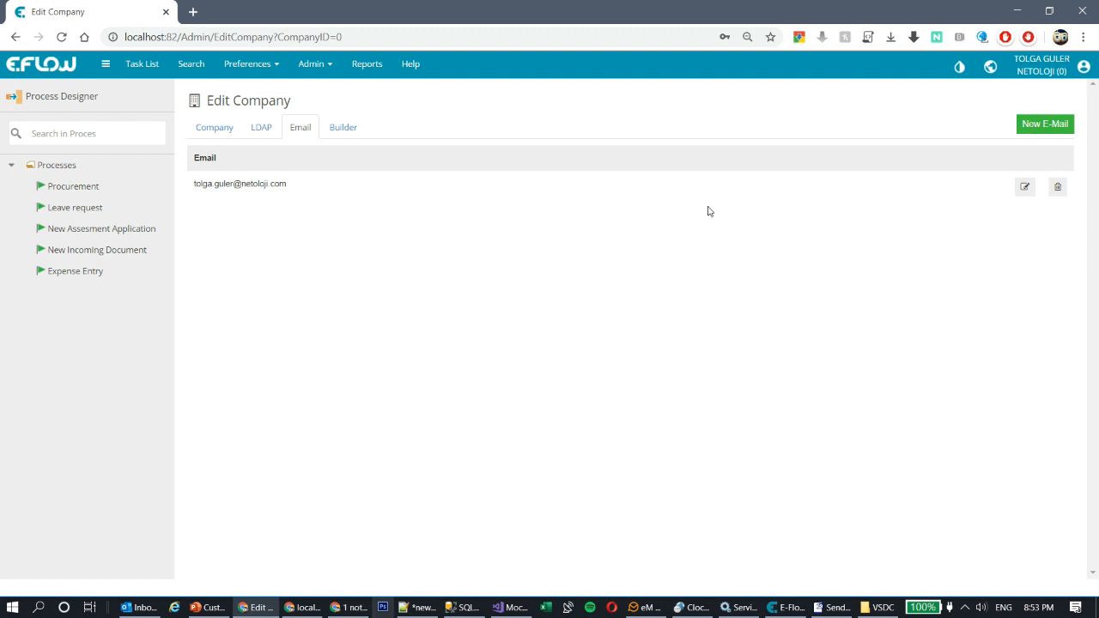
Step: Back in the Send Email settings, enter the sender's name
{"action": "left_click", "coordinate": [792, 610]}
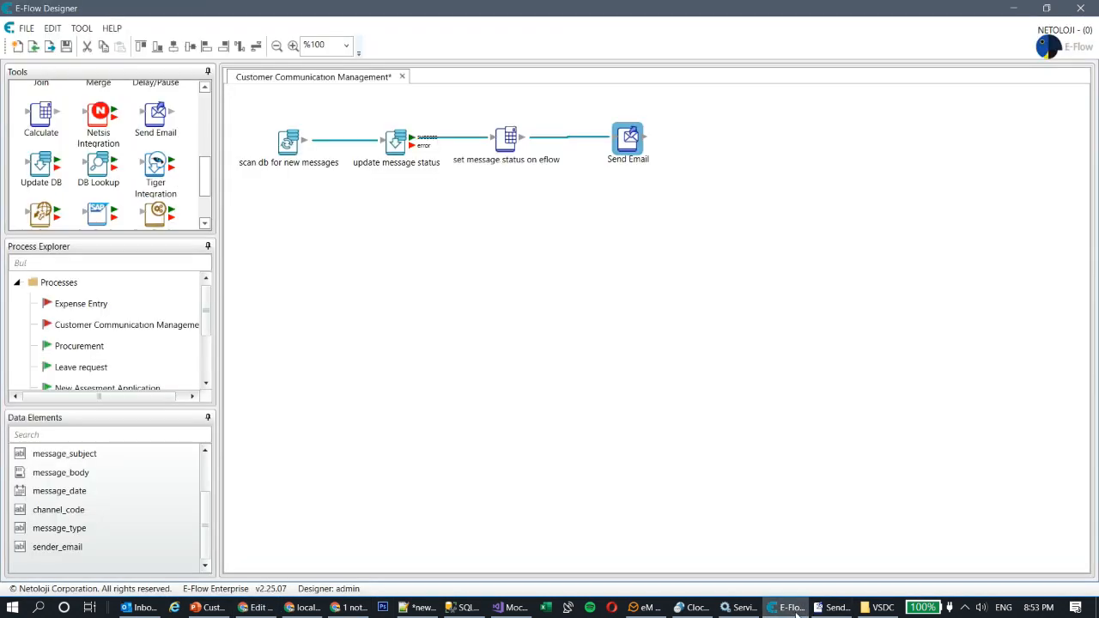
{"action": "left_click", "coordinate": [829, 610]}
{"action": "left_click", "coordinate": [559, 253]}
{"action": "left_click", "coordinate": [618, 249]}
{"action": "left_click", "coordinate": [574, 272]}
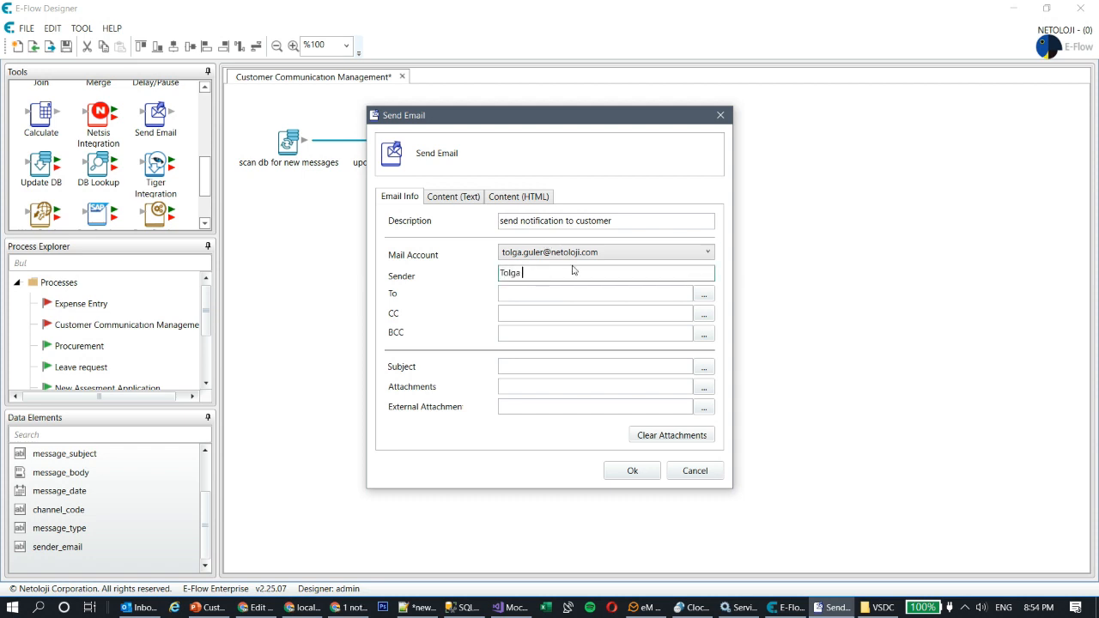
Step: Address the email to the sender_email data element from transaction data
{"action": "left_click", "coordinate": [703, 298]}
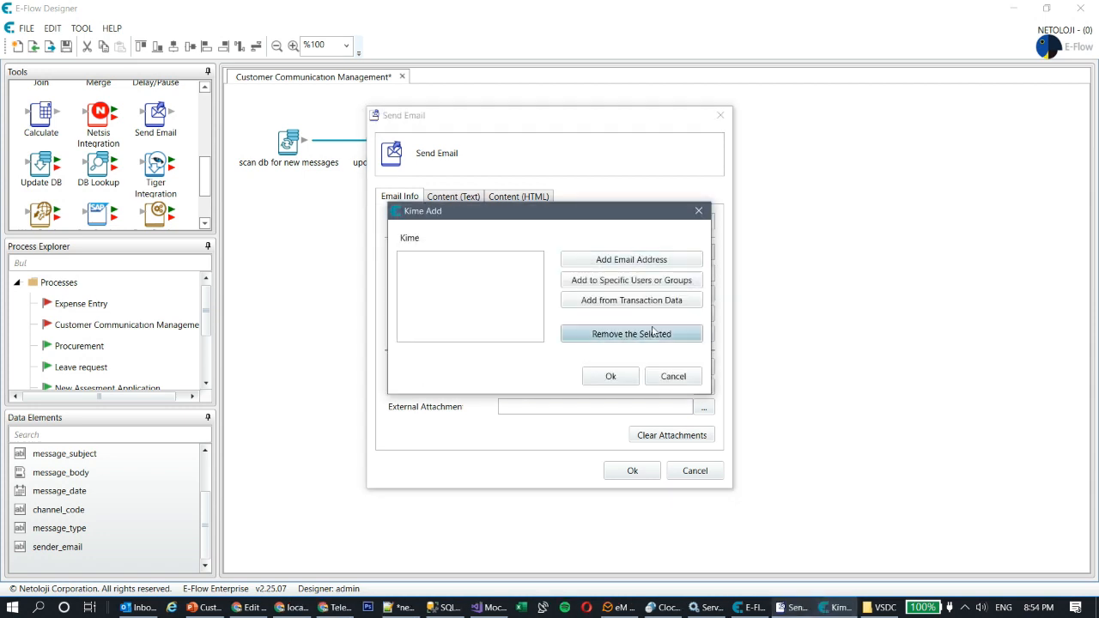
{"action": "left_click", "coordinate": [628, 304]}
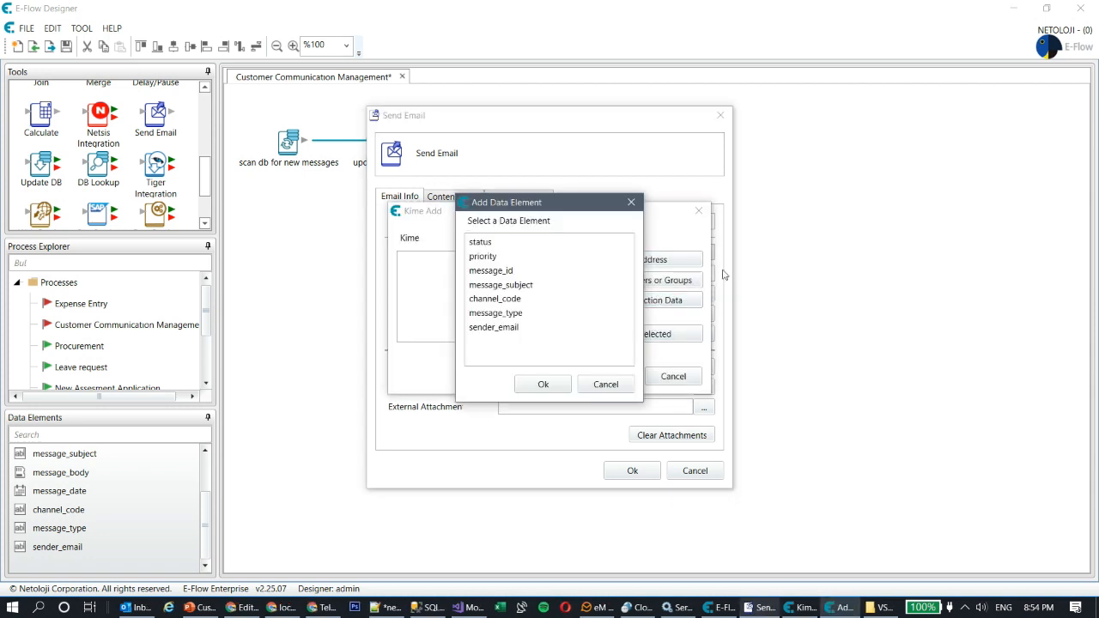
{"action": "left_click", "coordinate": [481, 330]}
{"action": "left_click", "coordinate": [543, 383]}
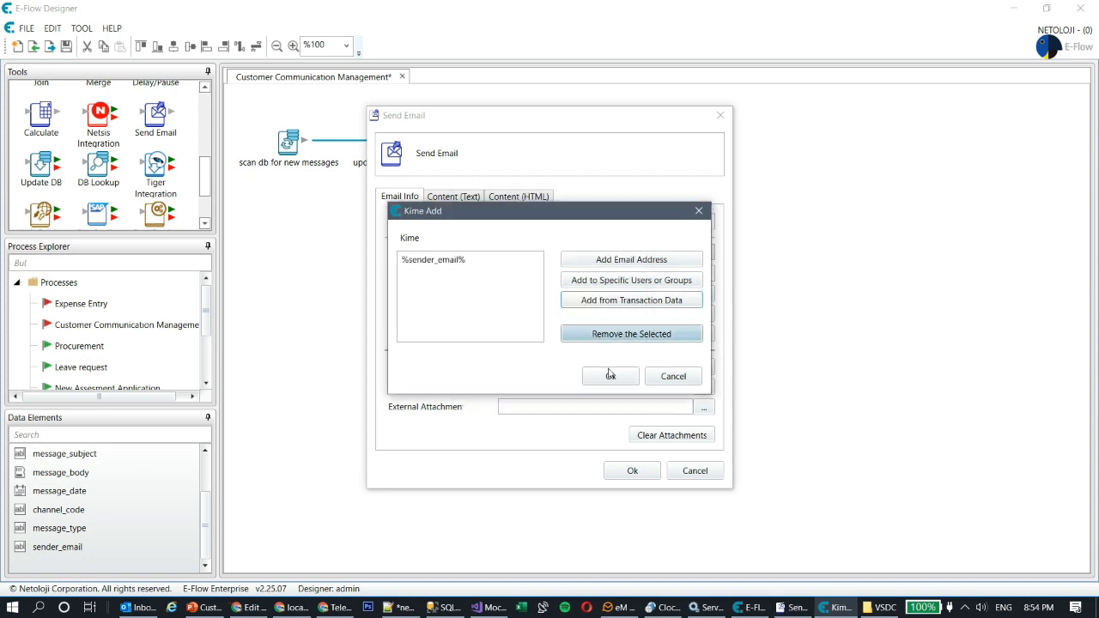
{"action": "left_click", "coordinate": [610, 376]}
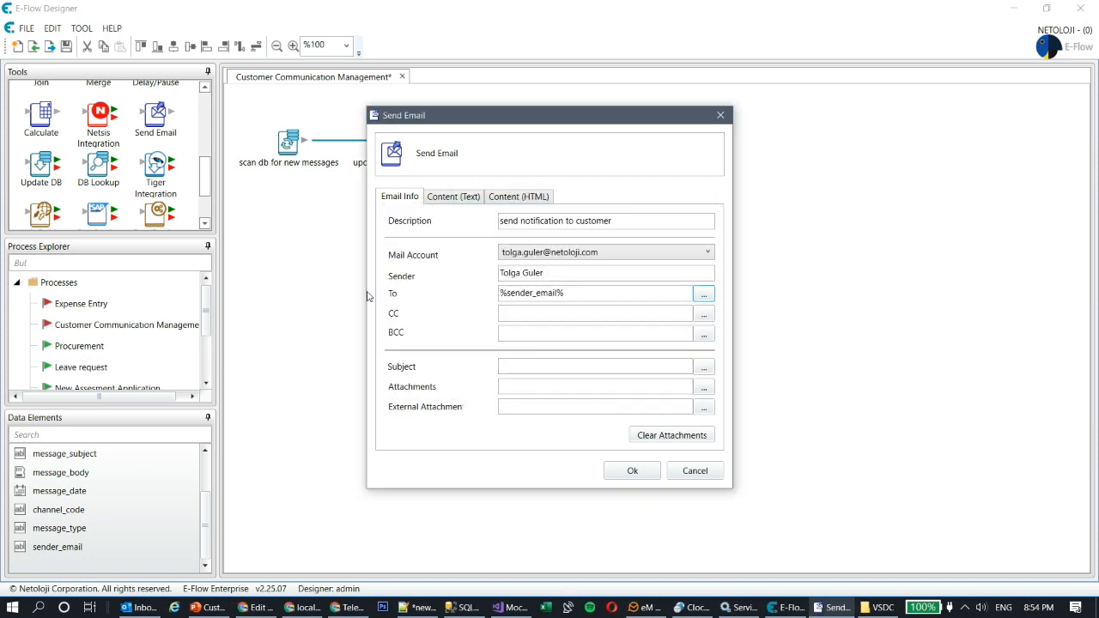
Step: Set the email subject to 'your message with reference id %message_id%'
{"action": "left_click", "coordinate": [704, 369]}
{"action": "left_click", "coordinate": [519, 216]}
{"action": "type", "text": "you"}
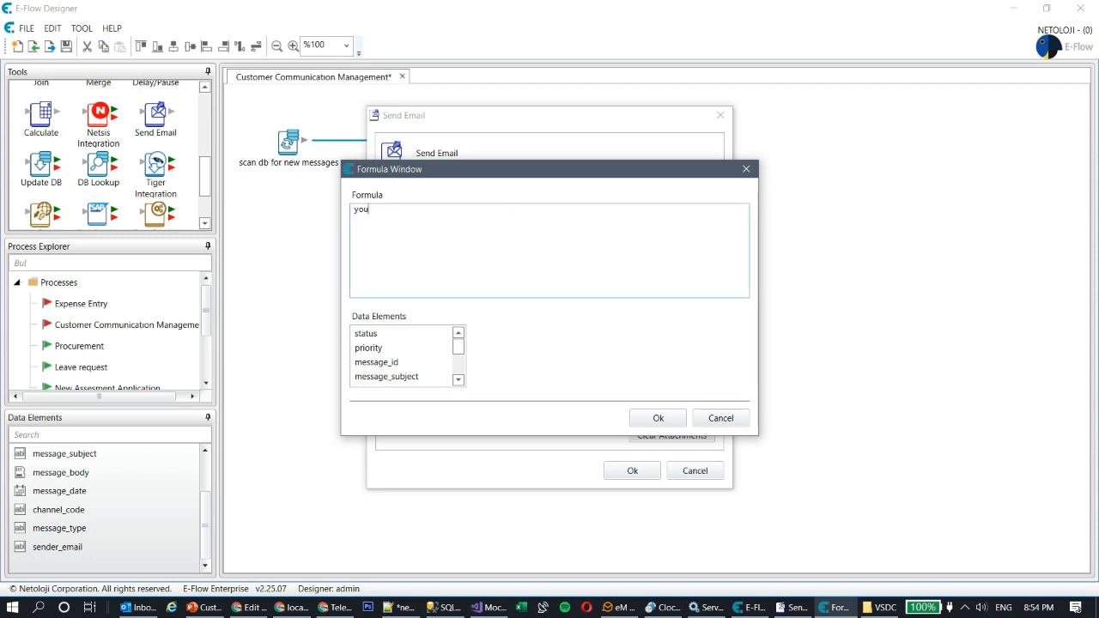
{"action": "type", "text": "r message with reference id"}
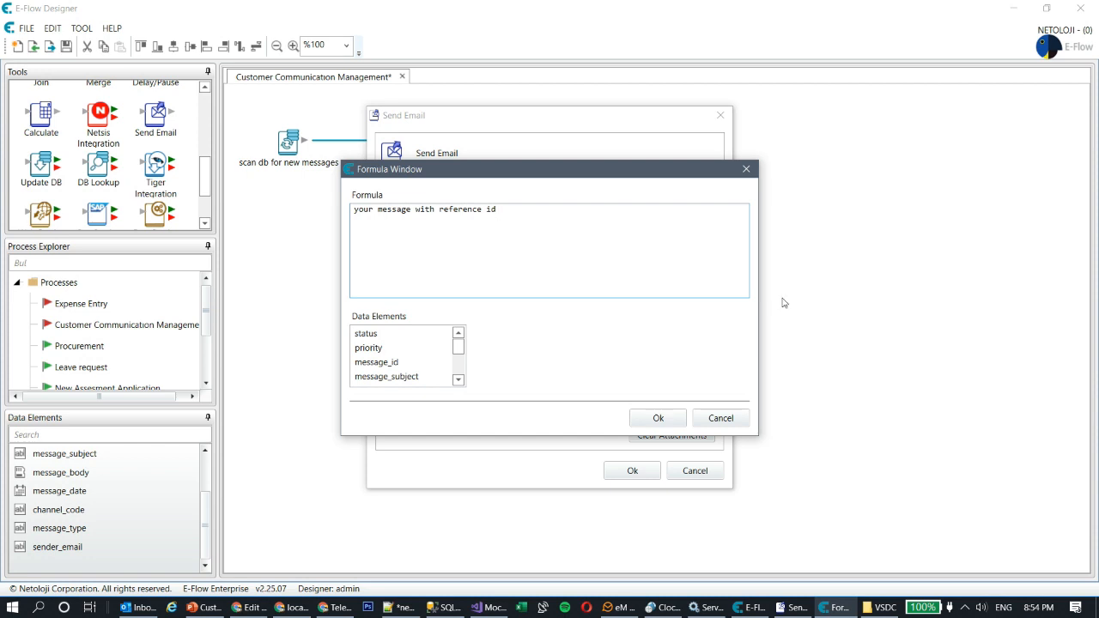
{"action": "double_click", "coordinate": [386, 364]}
{"action": "left_click", "coordinate": [656, 419]}
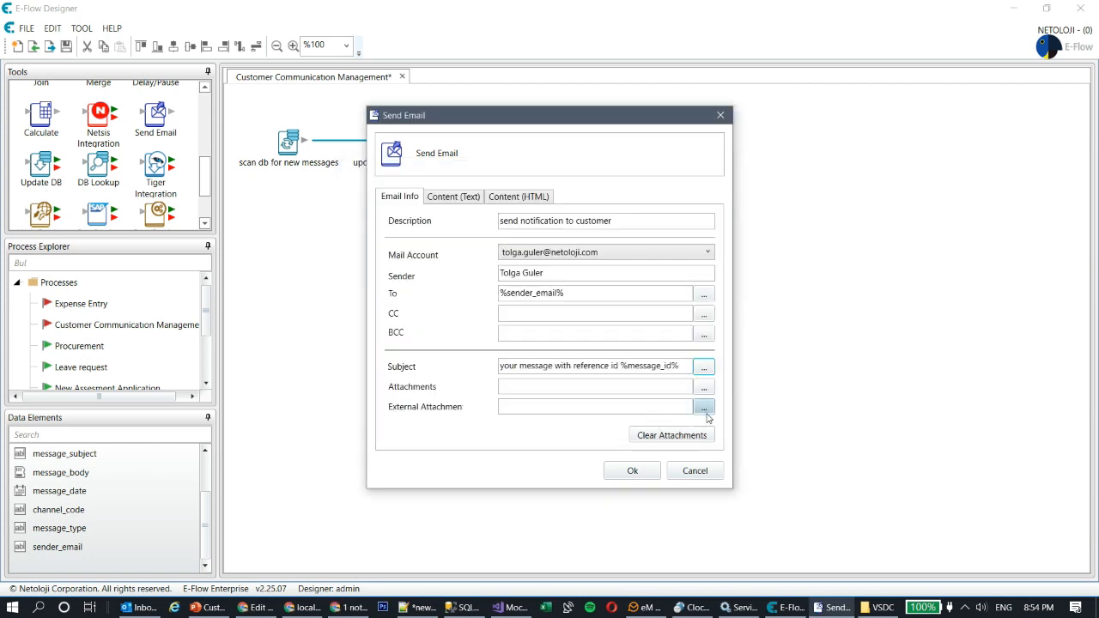
Step: Set the plain-text body to 'Your message has been recieved and being processed.' and close the settings
{"action": "left_click", "coordinate": [469, 196]}
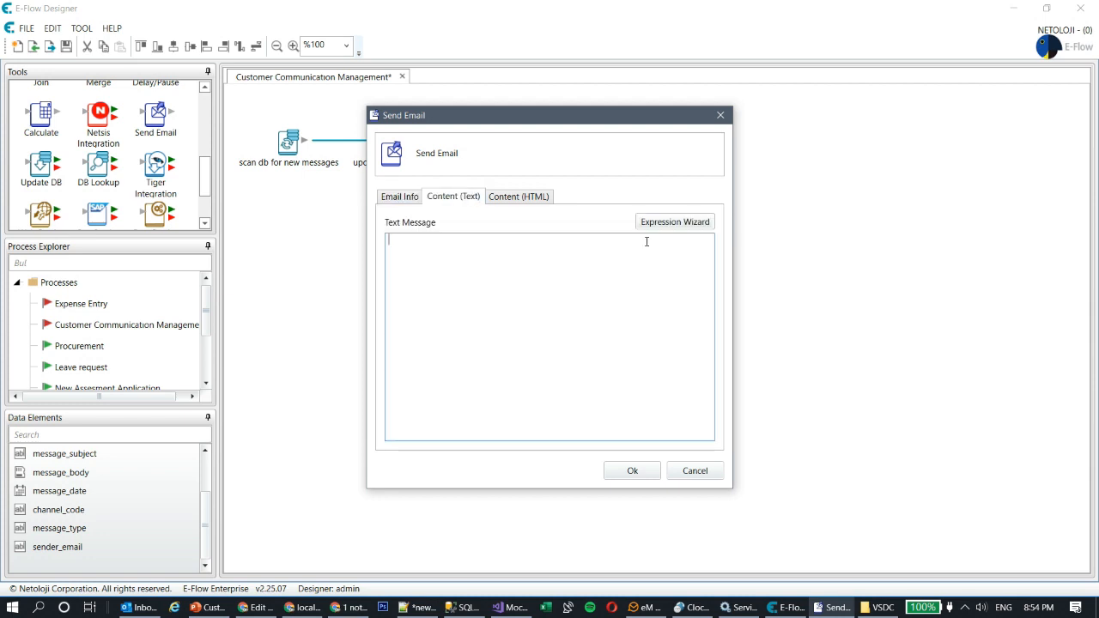
{"action": "type", "text": "Your message has been recieved and being"}
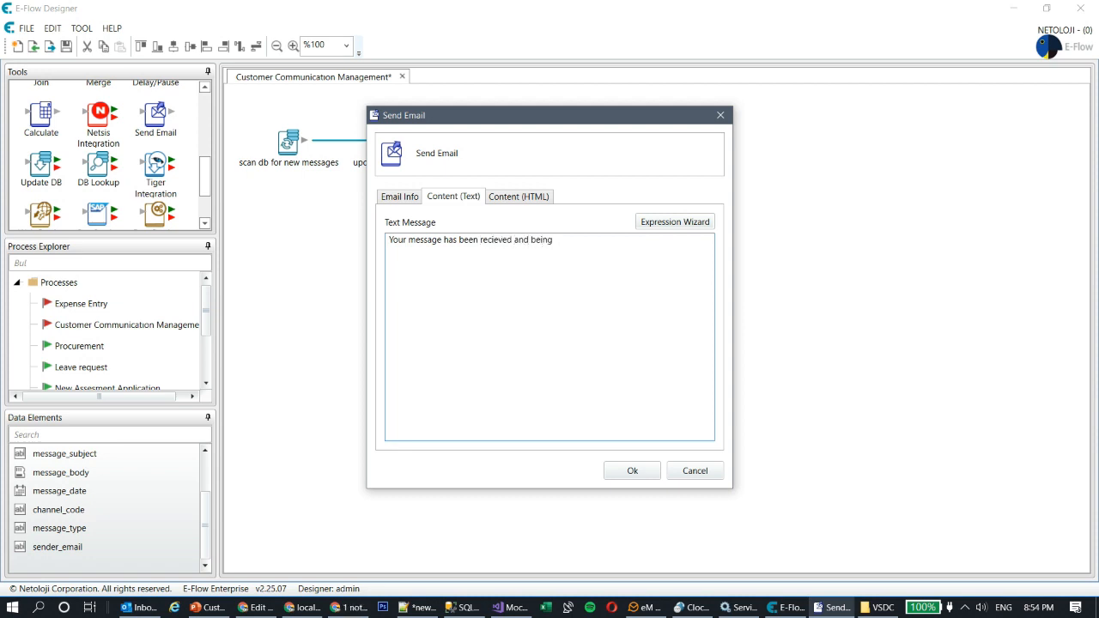
{"action": "type", "text": " provc"}
{"action": "type", "text": "."}
{"action": "left_click", "coordinate": [643, 472]}
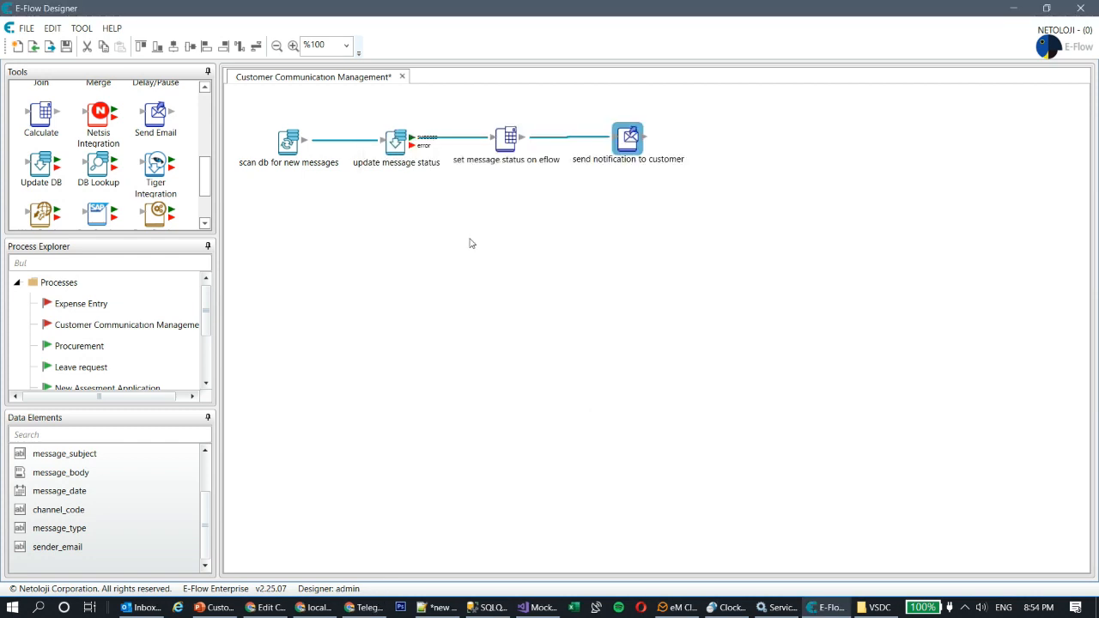
Step: Add a Task Form step linked after 'send notification to customer'
{"action": "left_click_drag", "start_coordinate": [630, 137], "coordinate": [636, 137]}
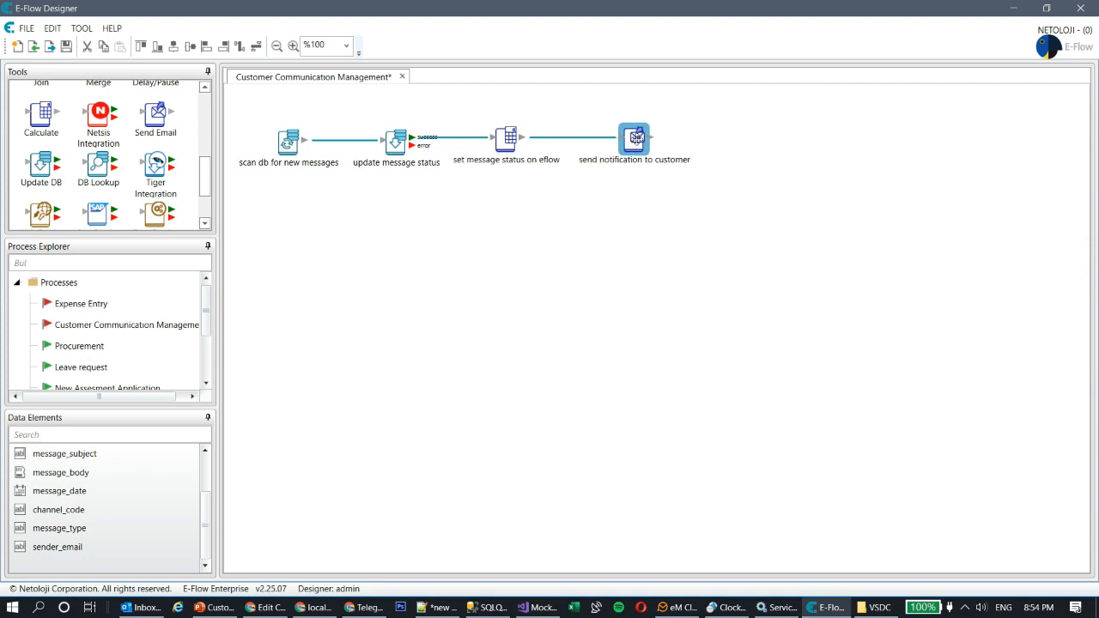
{"action": "left_click", "coordinate": [590, 249]}
{"action": "left_click_drag", "start_coordinate": [208, 177], "coordinate": [209, 185]}
{"action": "scroll", "coordinate": [103, 155], "scroll_direction": "up", "scroll_amount": 5}
{"action": "left_click", "coordinate": [41, 164]}
{"action": "left_click_drag", "start_coordinate": [43, 165], "coordinate": [756, 143]}
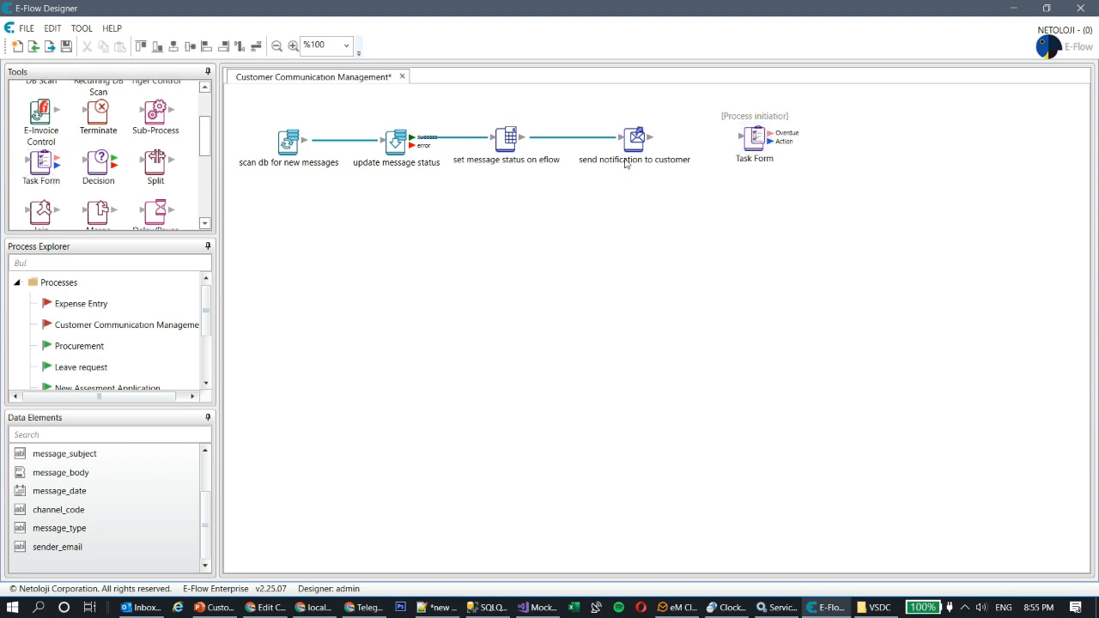
{"action": "left_click_drag", "start_coordinate": [651, 136], "coordinate": [756, 137]}
{"action": "left_click", "coordinate": [768, 234]}
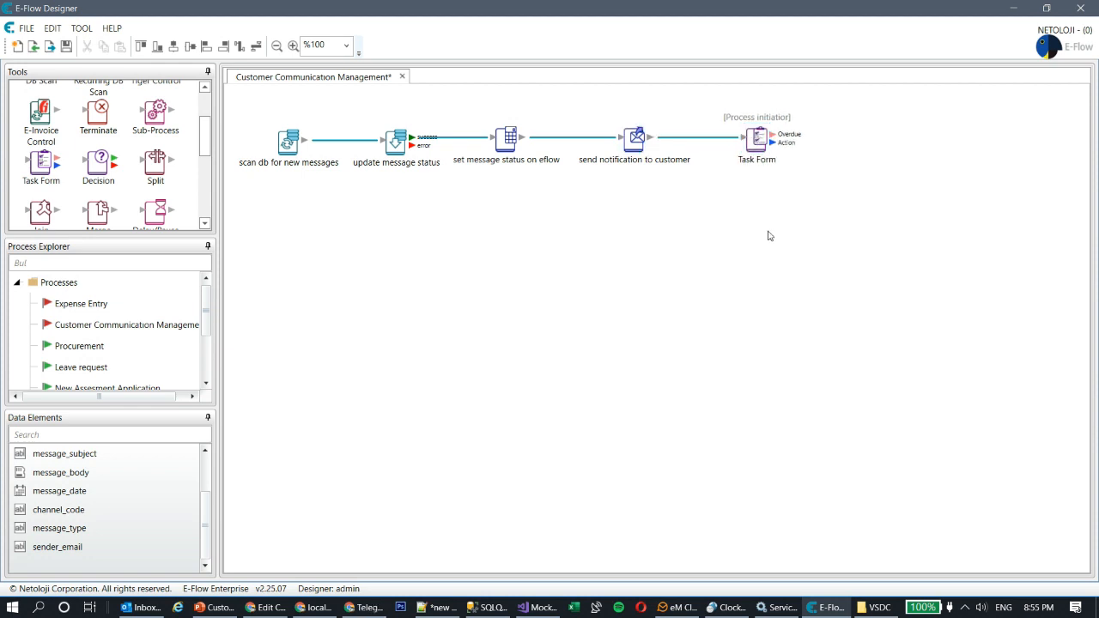
Step: Add a Terminate step, link the Task Form's Action output to it, and open the 'Buton Adı' connector
{"action": "left_click", "coordinate": [116, 127]}
{"action": "left_click_drag", "start_coordinate": [108, 122], "coordinate": [927, 140]}
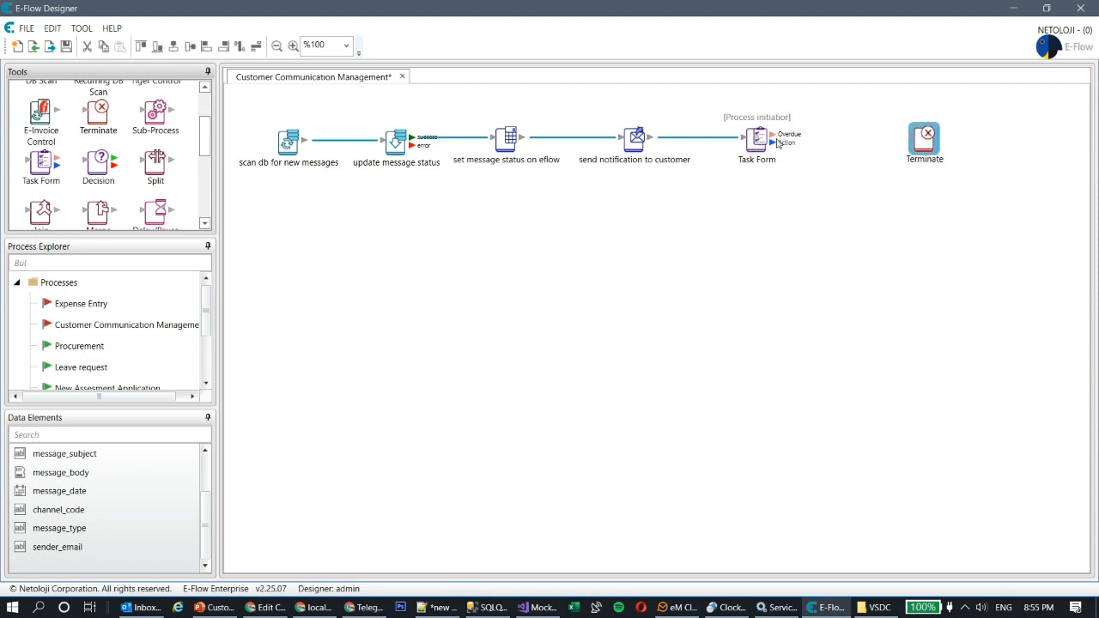
{"action": "left_click_drag", "start_coordinate": [774, 143], "coordinate": [885, 147]}
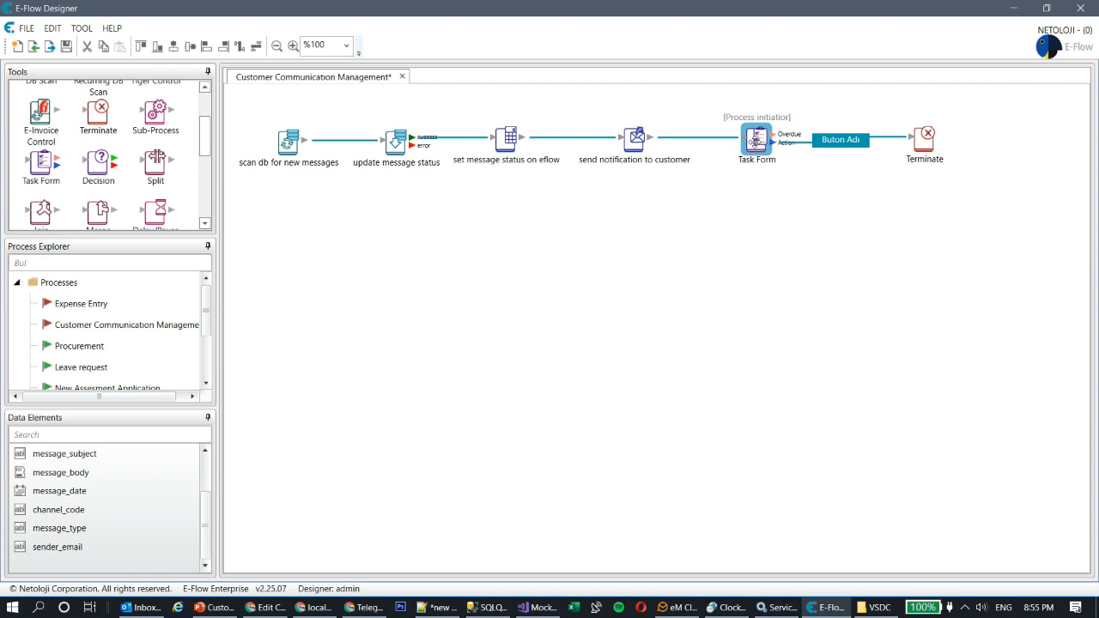
{"action": "double_click", "coordinate": [850, 142]}
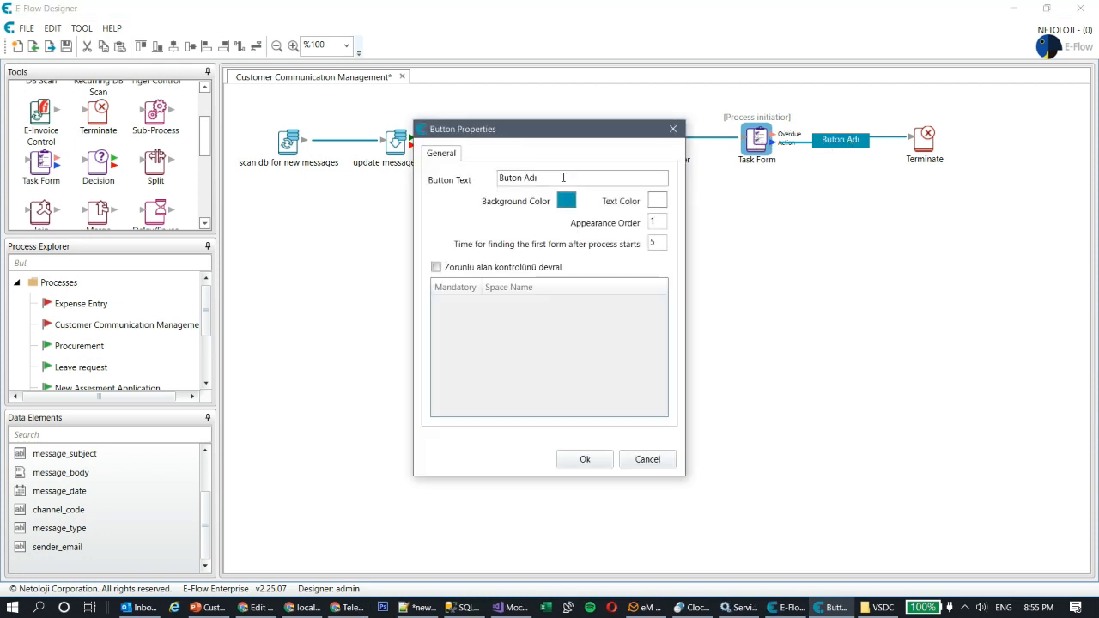
Step: Give the Task Form-to-Terminate button a red background and the label Cancel
{"action": "left_click", "coordinate": [566, 200]}
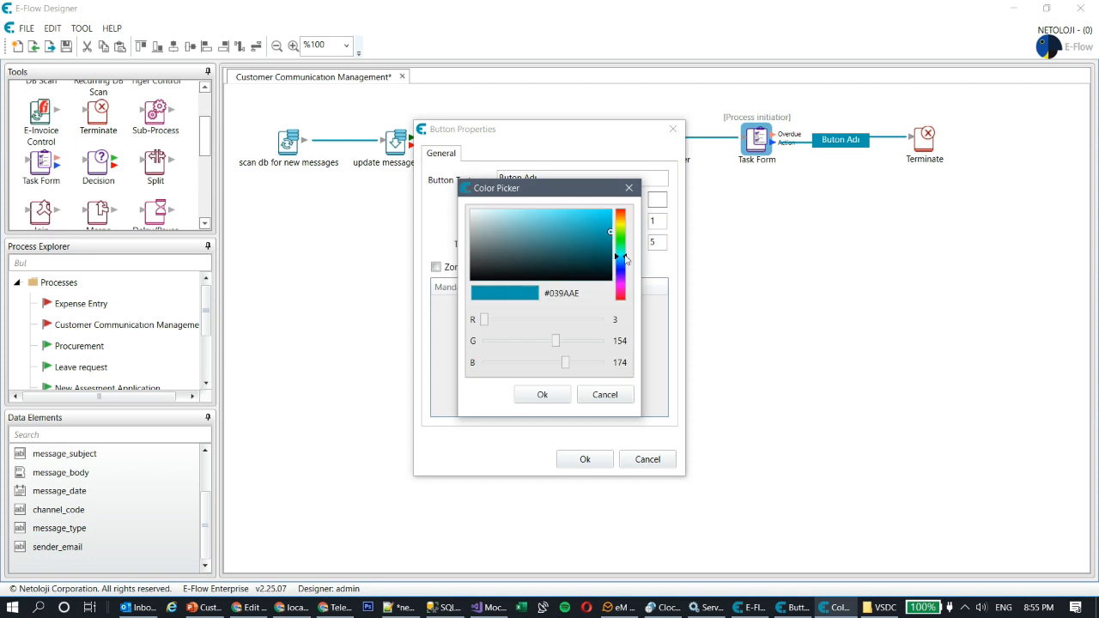
{"action": "left_click_drag", "start_coordinate": [627, 258], "coordinate": [626, 209]}
{"action": "left_click", "coordinate": [543, 394]}
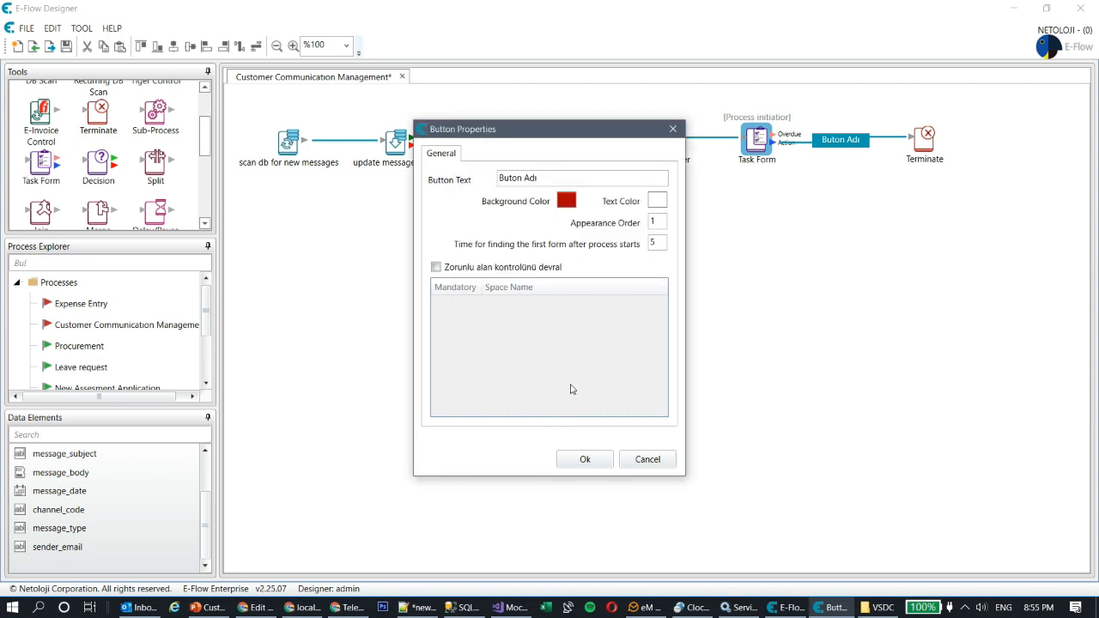
{"action": "type", "text": "Cancel"}
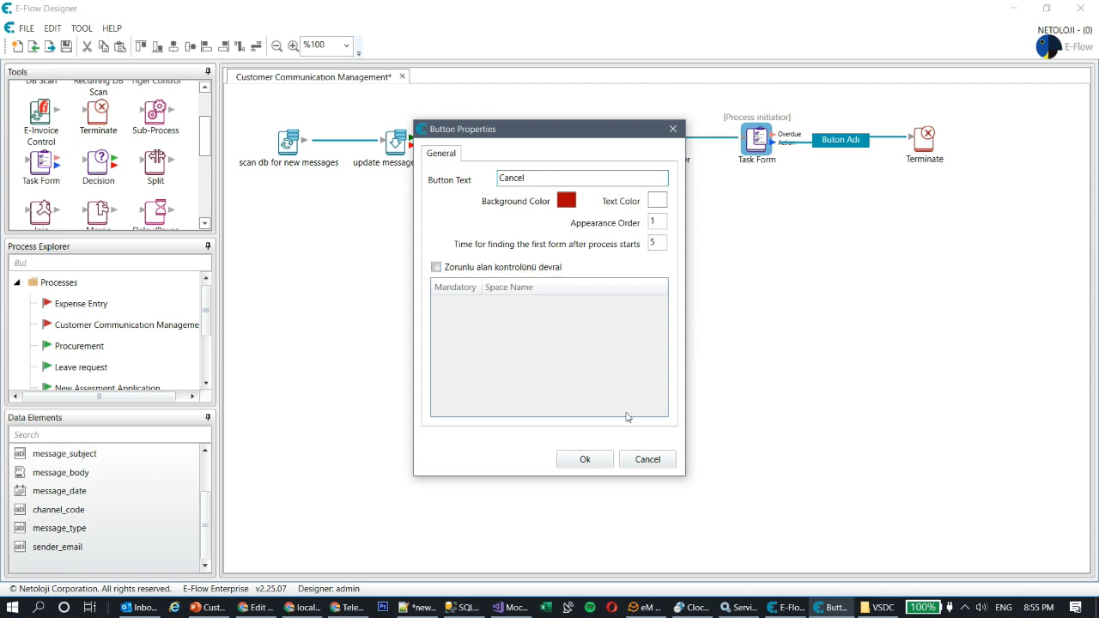
{"action": "left_click", "coordinate": [584, 460]}
{"action": "left_click", "coordinate": [798, 267]}
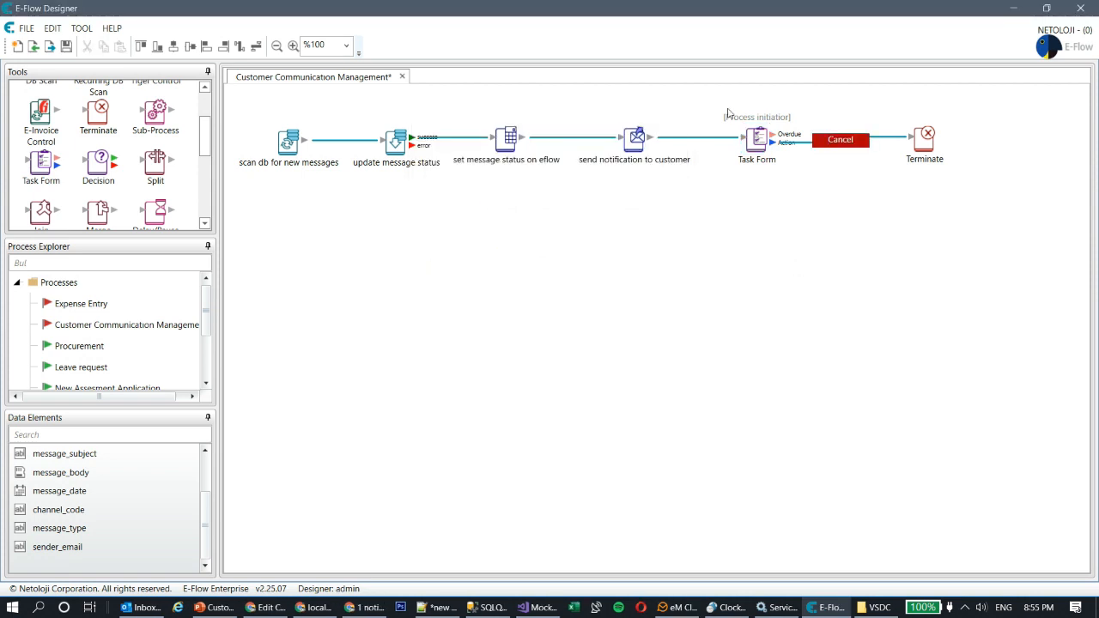
Step: Set the Task Form description to 'New incoming customer message'
{"action": "double_click", "coordinate": [756, 141]}
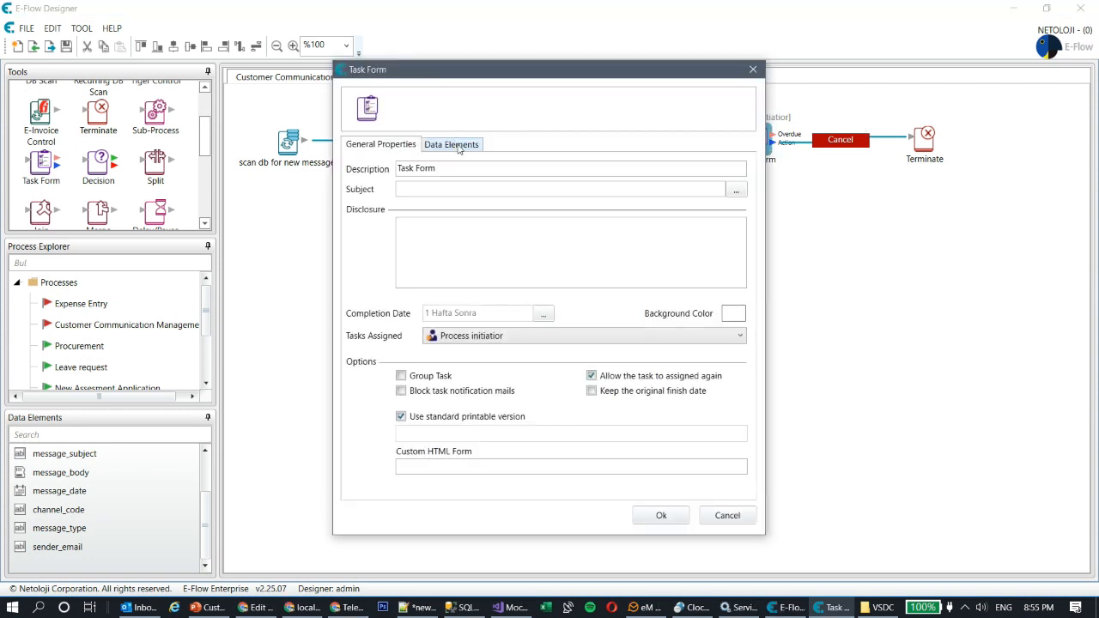
{"action": "left_click_drag", "start_coordinate": [555, 84], "coordinate": [451, 102]}
{"action": "left_click", "coordinate": [364, 182]}
{"action": "key", "text": "ctrl+a"}
{"action": "type", "text": "New incoming customer mess"}
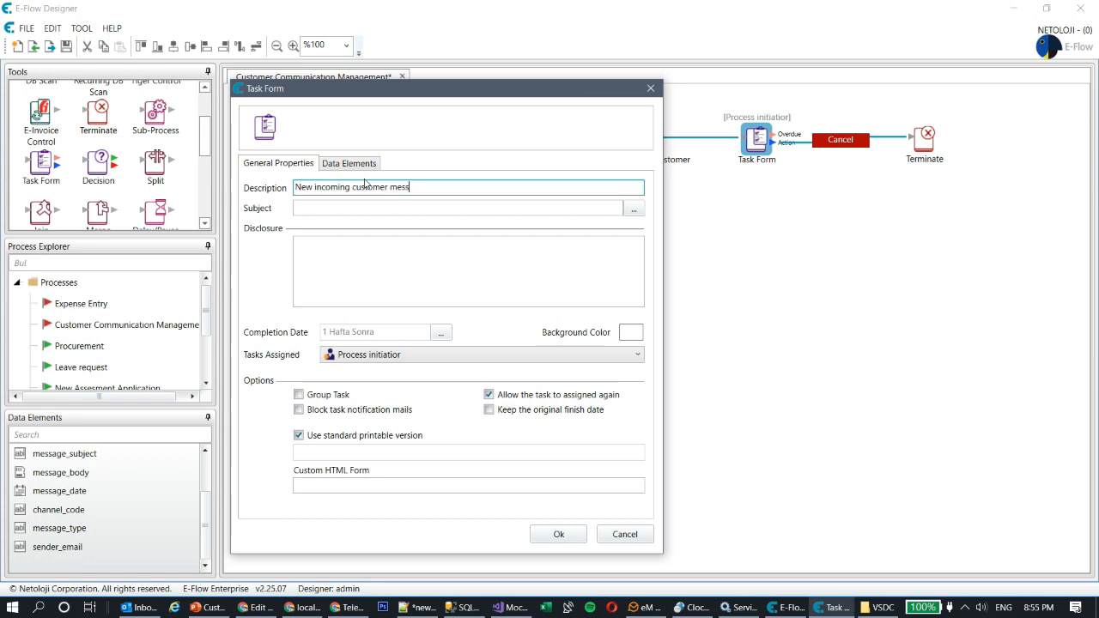
Step: Set the task subject formula to 'message id: %message_id%, subject: %message_subject%'
{"action": "left_click", "coordinate": [634, 209]}
{"action": "left_click", "coordinate": [390, 216]}
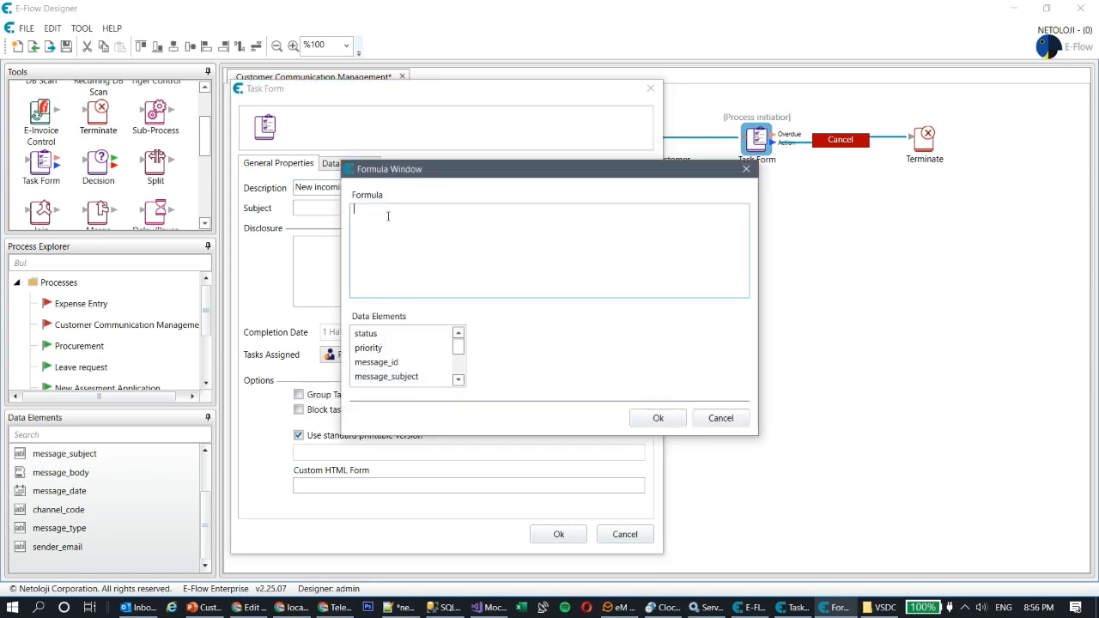
{"action": "type", "text": "message id"}
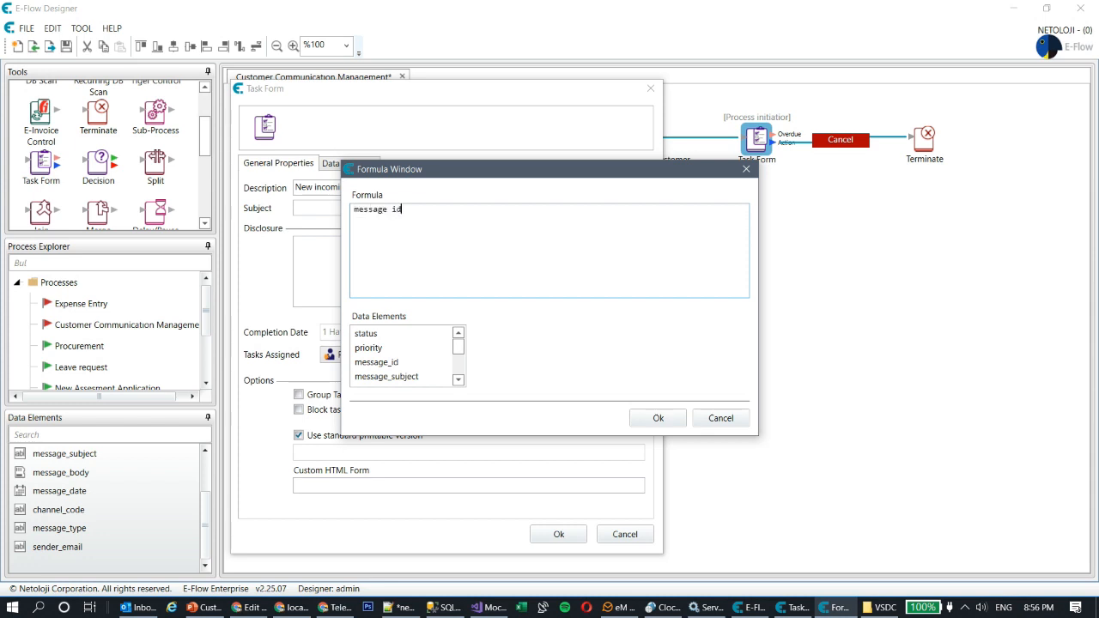
{"action": "type", "text": ":"}
{"action": "double_click", "coordinate": [386, 361]}
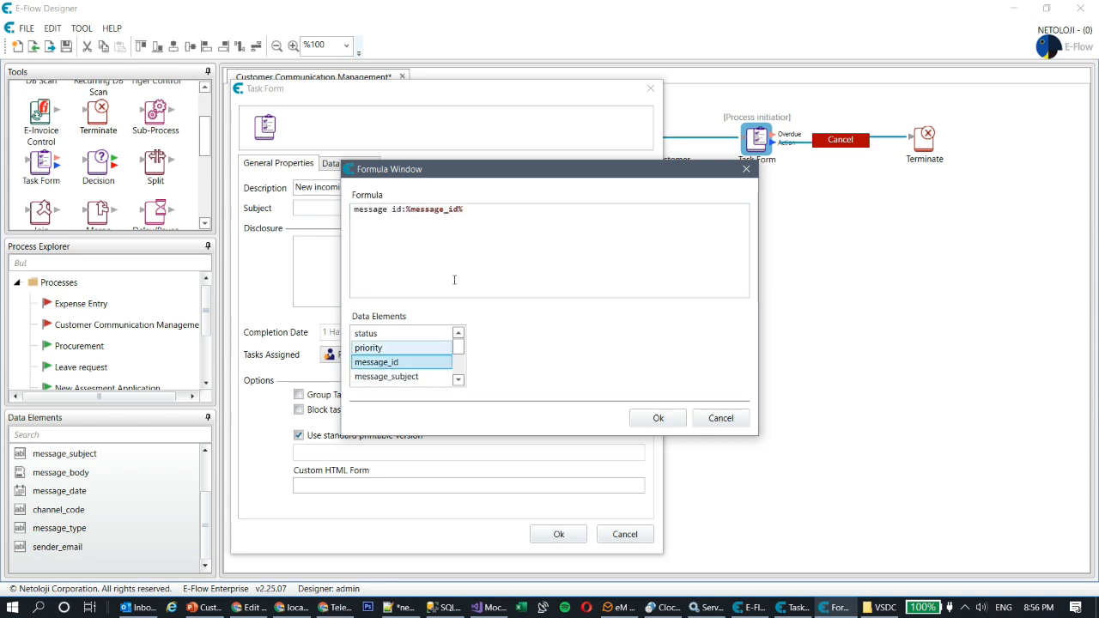
{"action": "left_click", "coordinate": [496, 212]}
{"action": "type", "text": ", sub"}
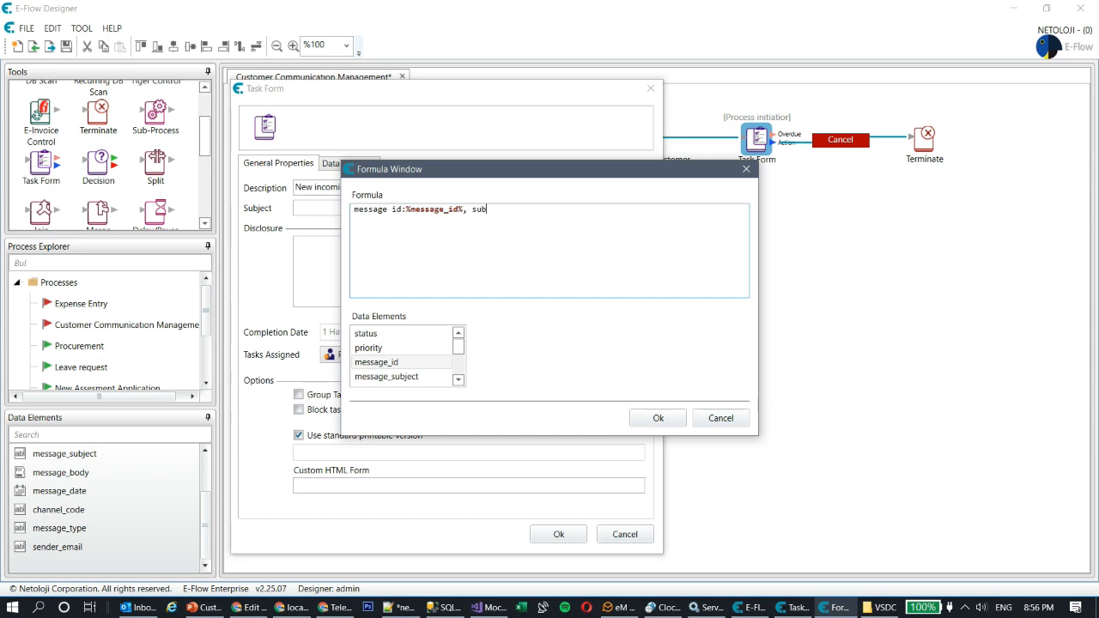
{"action": "type", "text": "ject:"}
{"action": "left_click", "coordinate": [396, 378]}
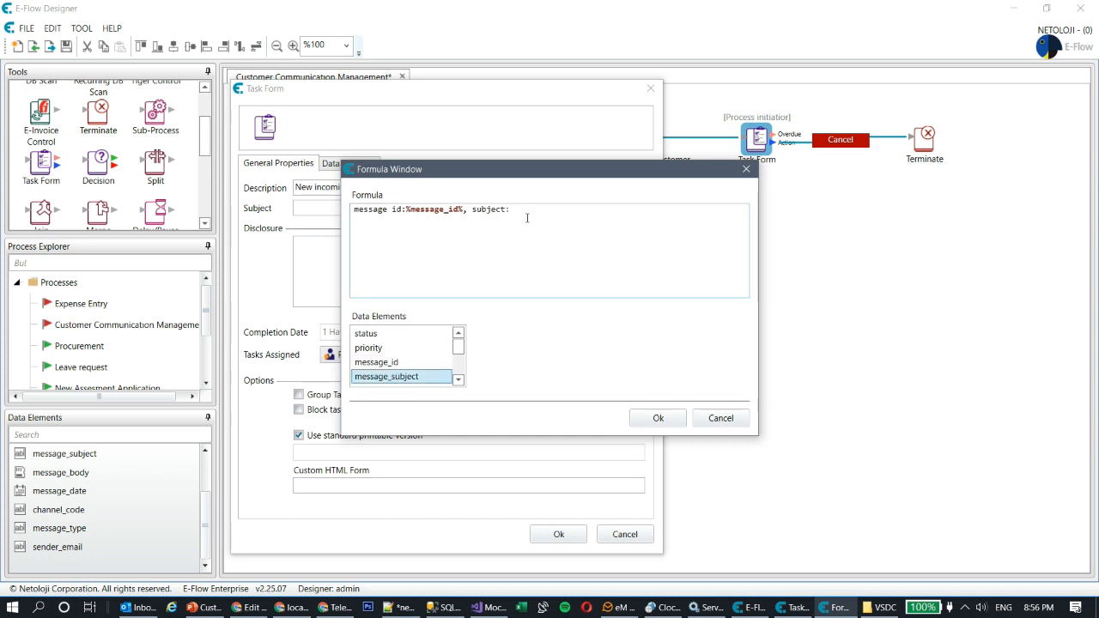
{"action": "double_click", "coordinate": [411, 380]}
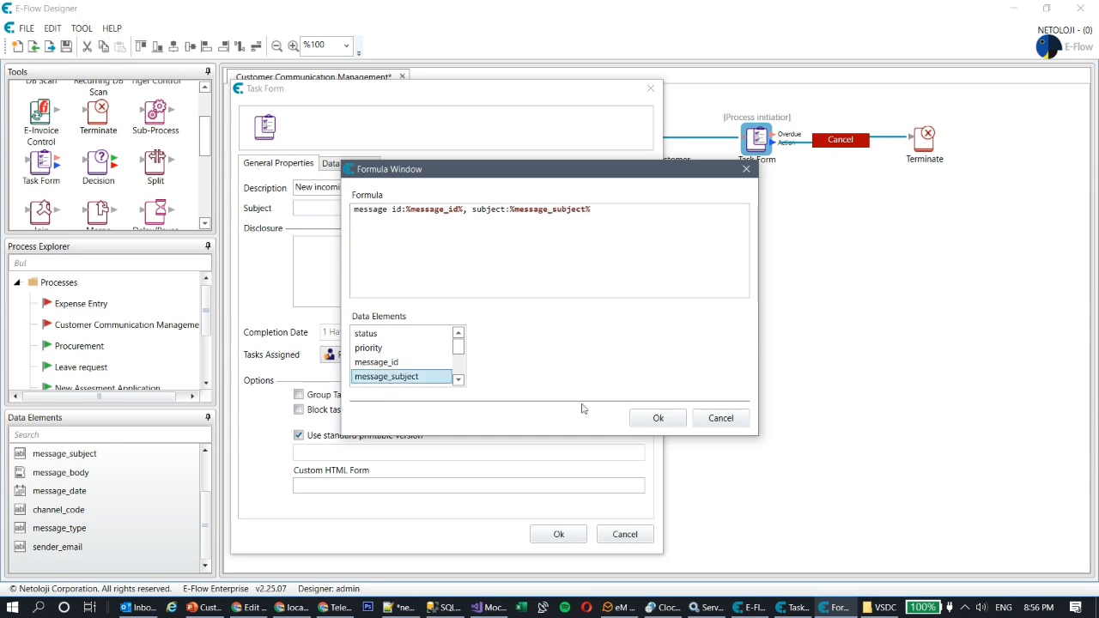
{"action": "left_click", "coordinate": [652, 419]}
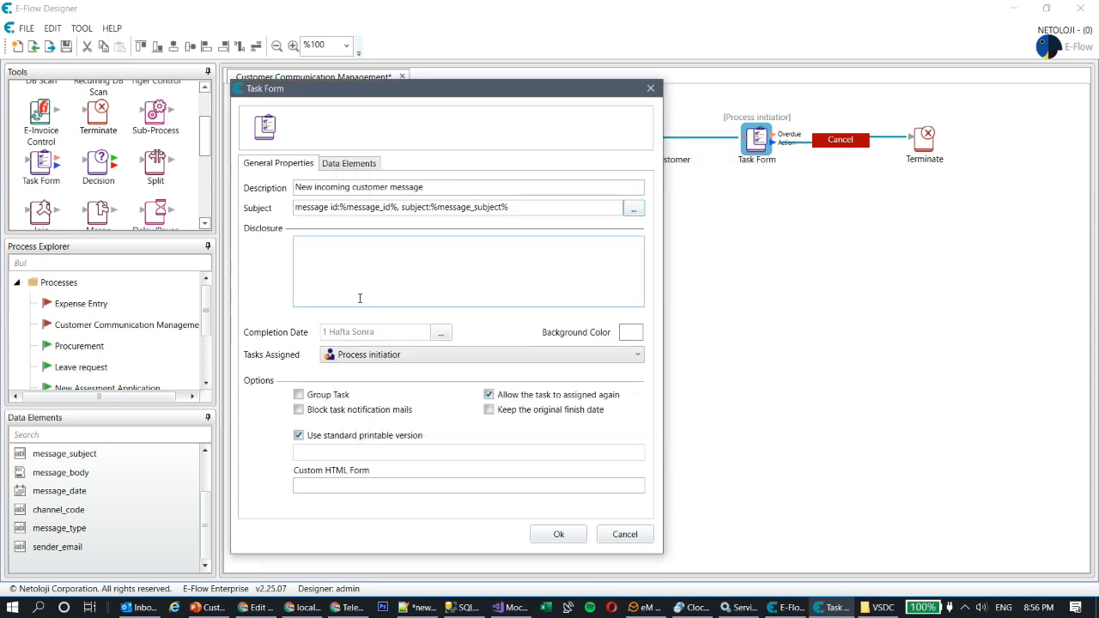
Step: Assign the task to admin and show every data element except priority on the form
{"action": "left_click", "coordinate": [418, 355]}
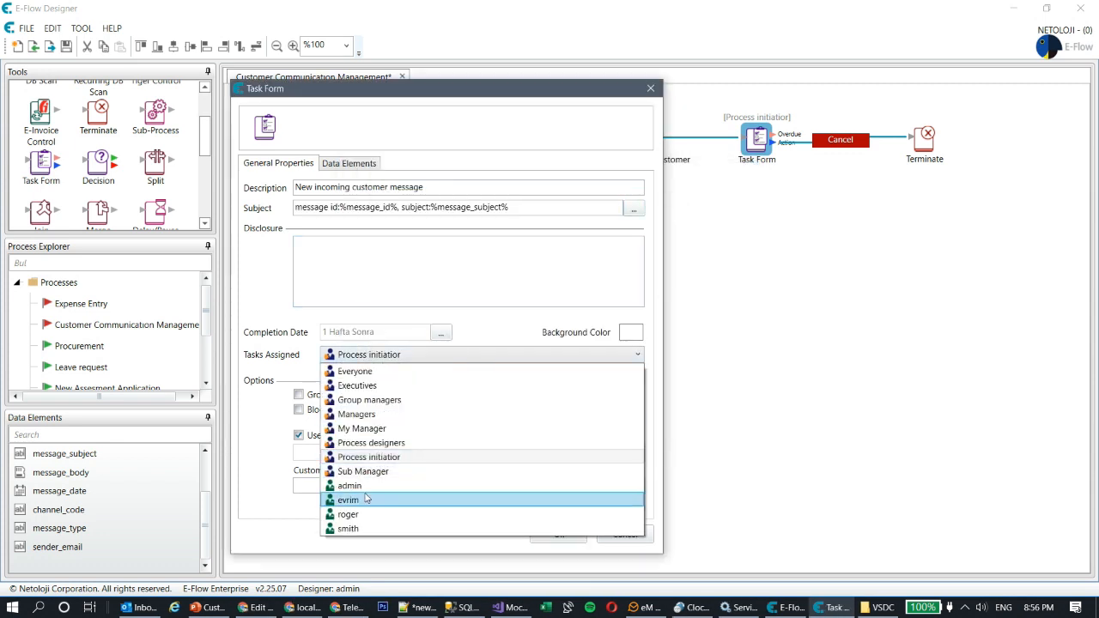
{"action": "left_click", "coordinate": [354, 486]}
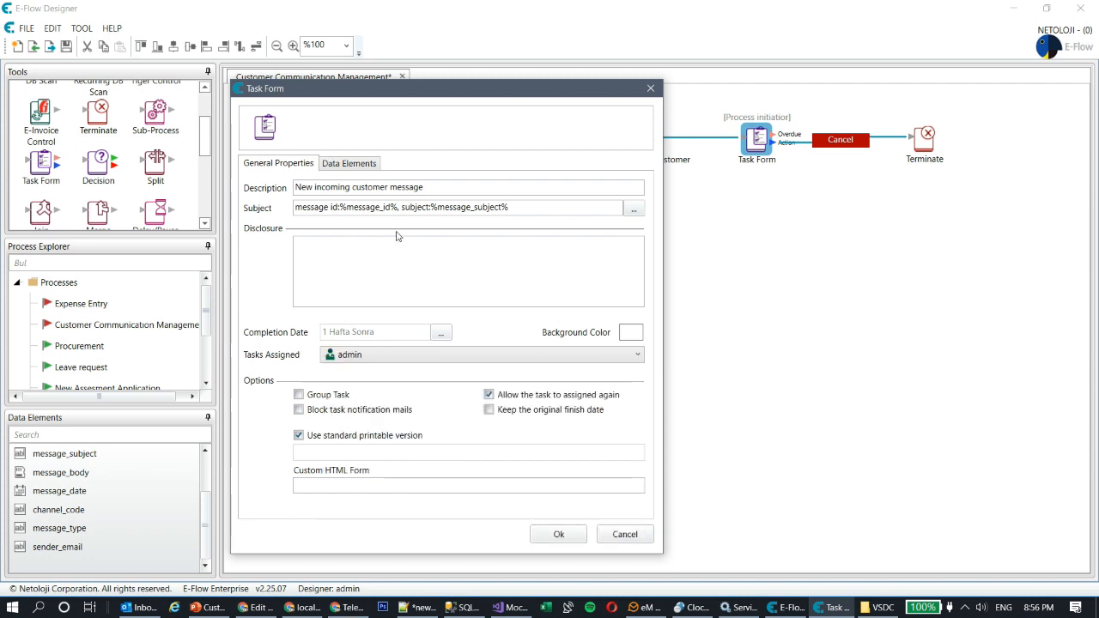
{"action": "left_click", "coordinate": [360, 170]}
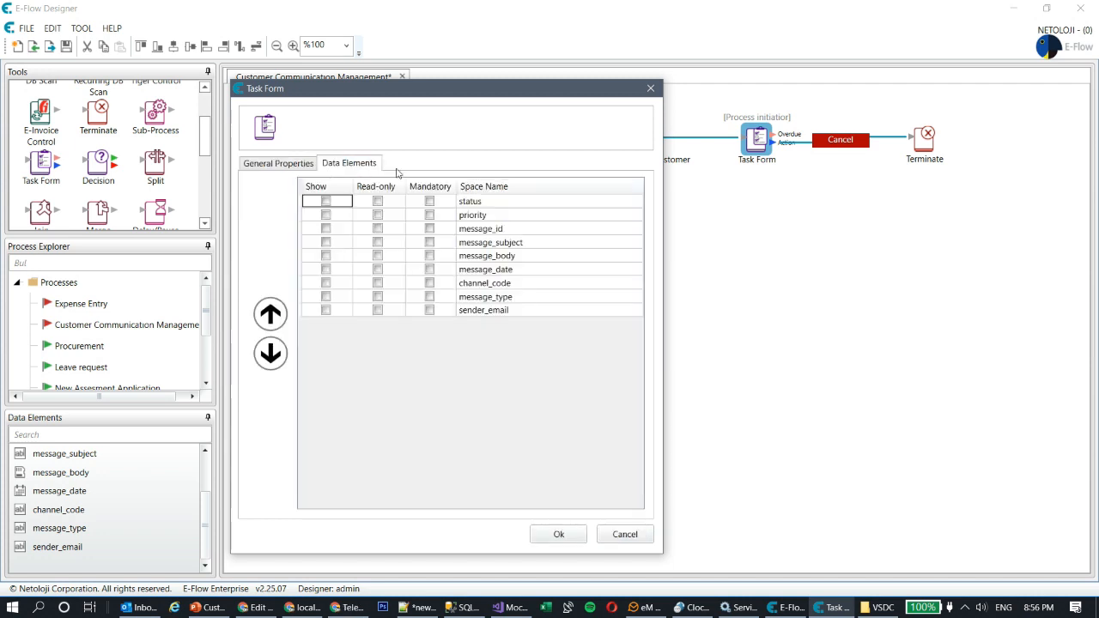
{"action": "left_click", "coordinate": [325, 228]}
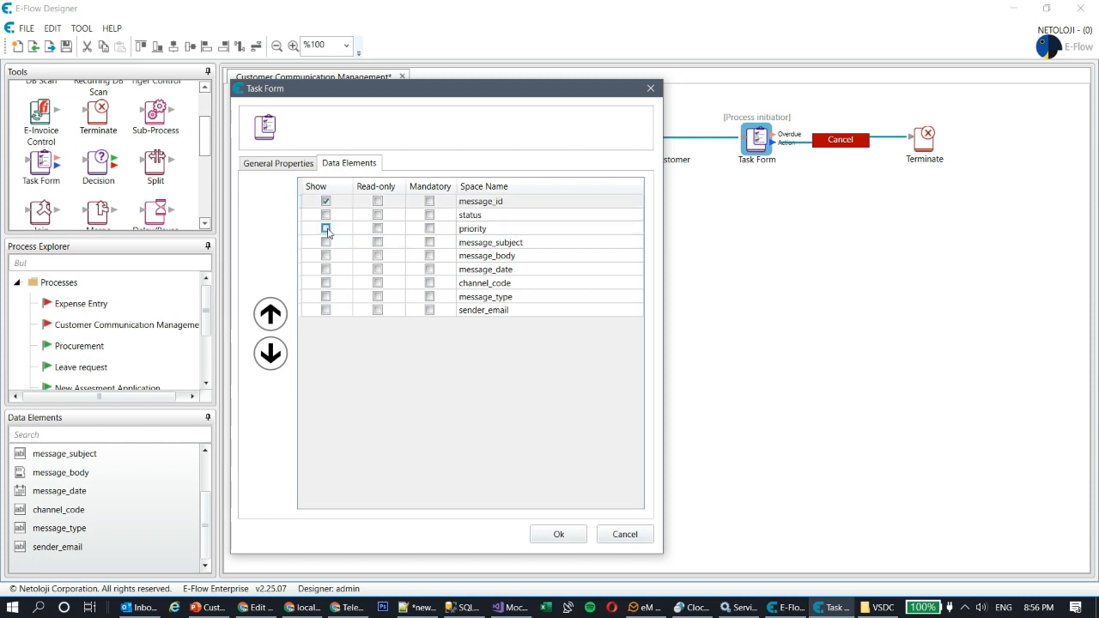
{"action": "left_click", "coordinate": [325, 214]}
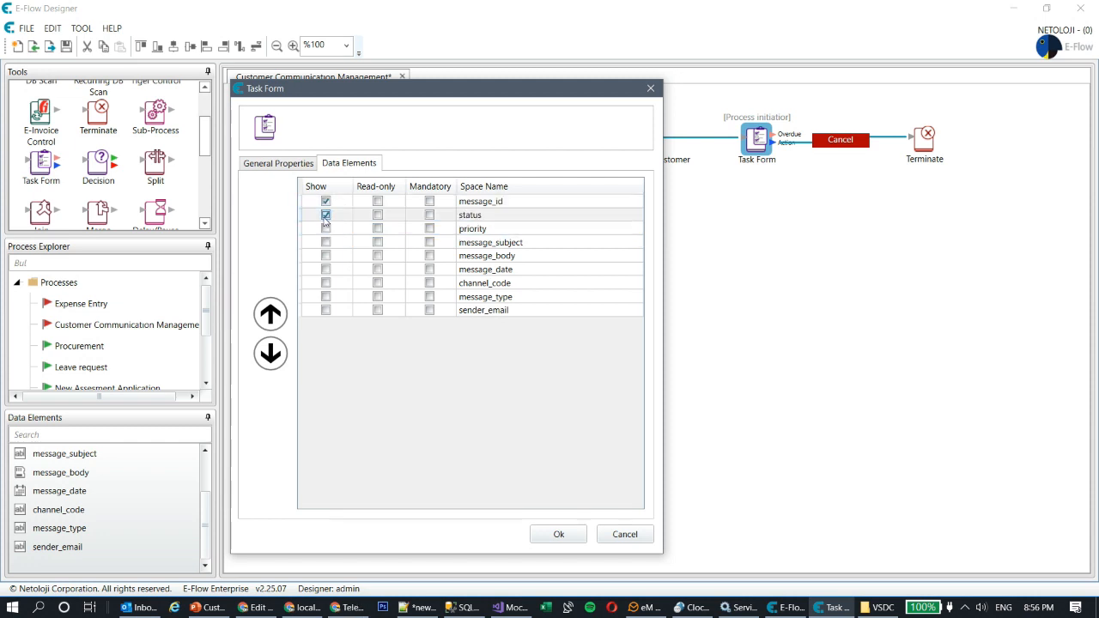
{"action": "left_click", "coordinate": [326, 243]}
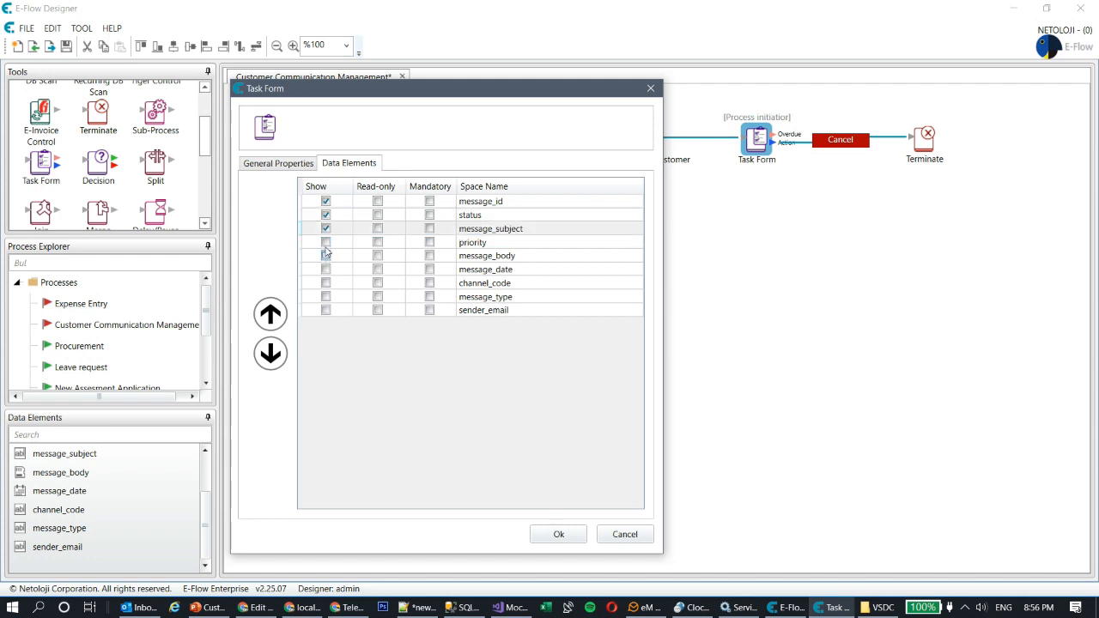
{"action": "left_click", "coordinate": [325, 256]}
{"action": "left_click", "coordinate": [326, 268]}
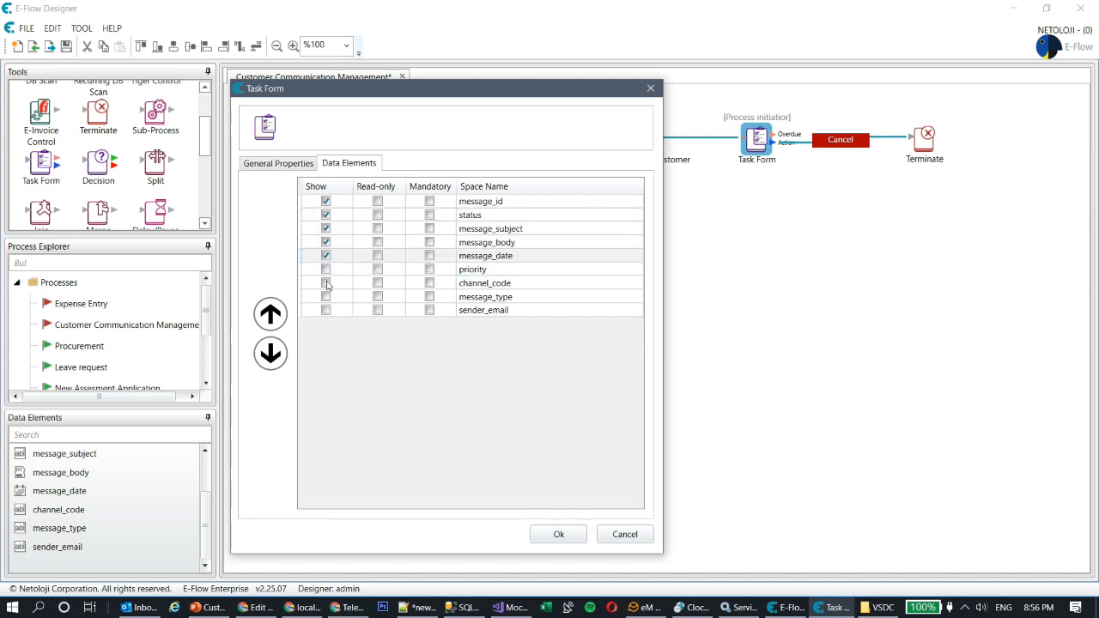
{"action": "left_click", "coordinate": [325, 283]}
{"action": "left_click", "coordinate": [326, 297]}
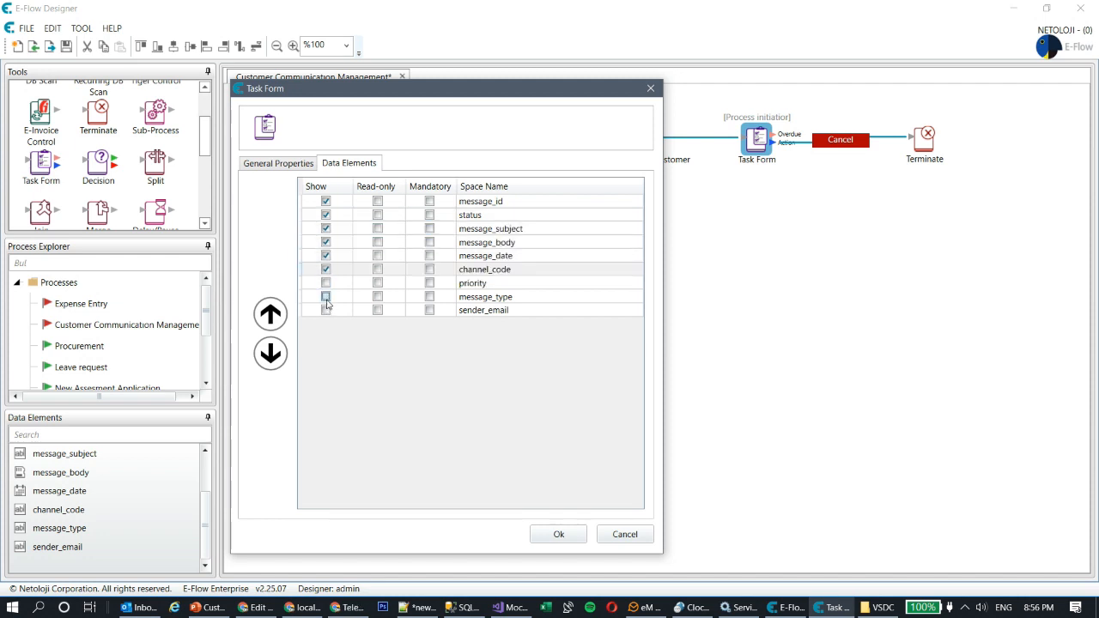
{"action": "left_click", "coordinate": [325, 310]}
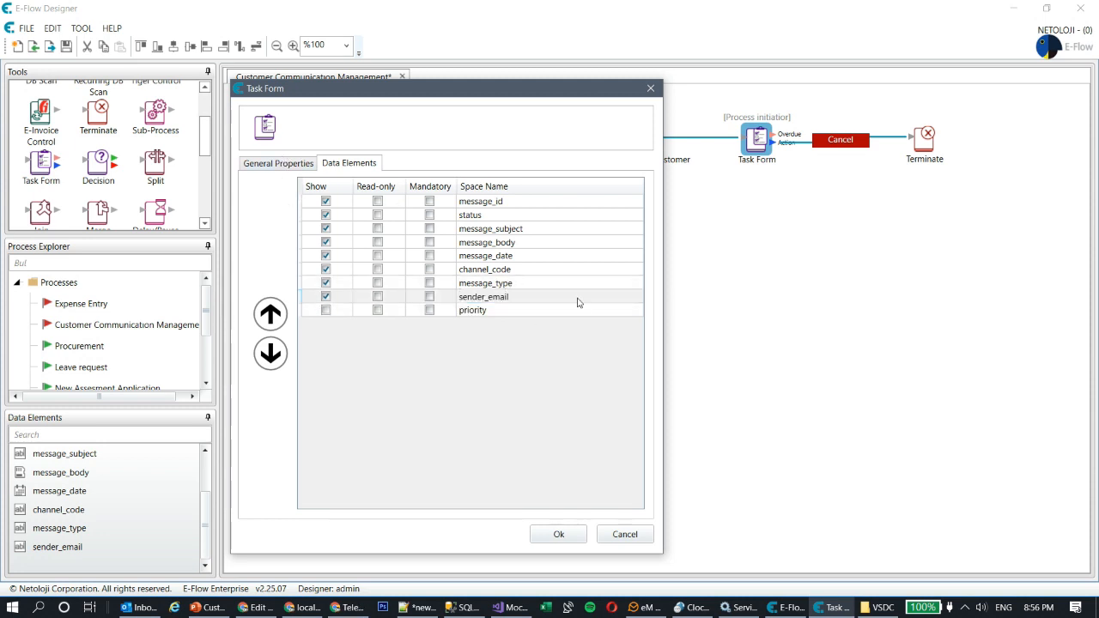
{"action": "left_click", "coordinate": [273, 167]}
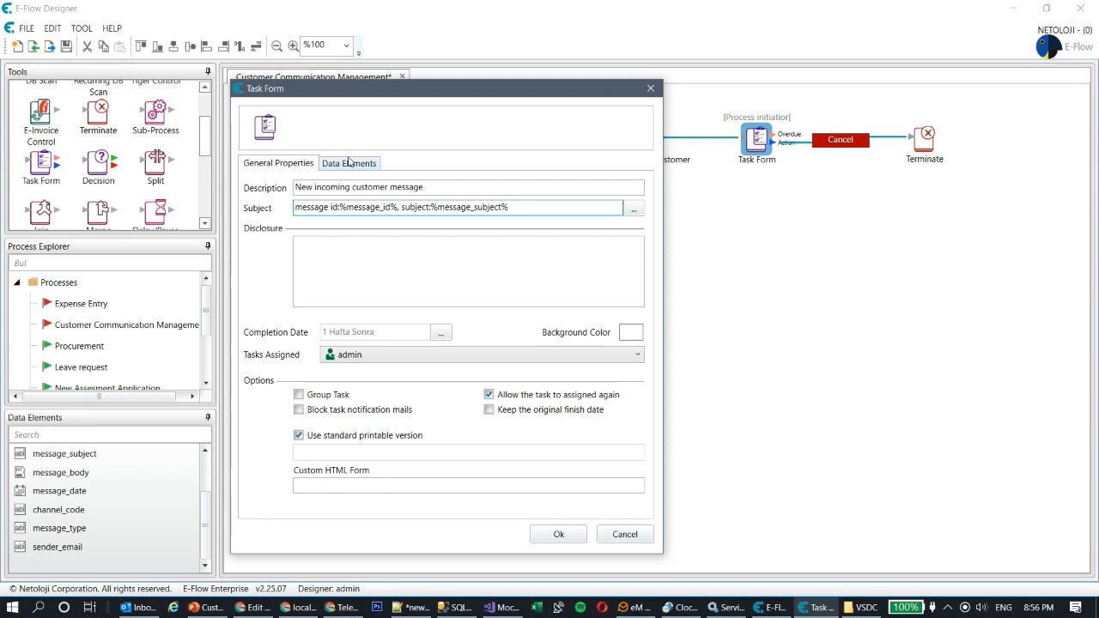
{"action": "left_click", "coordinate": [560, 535]}
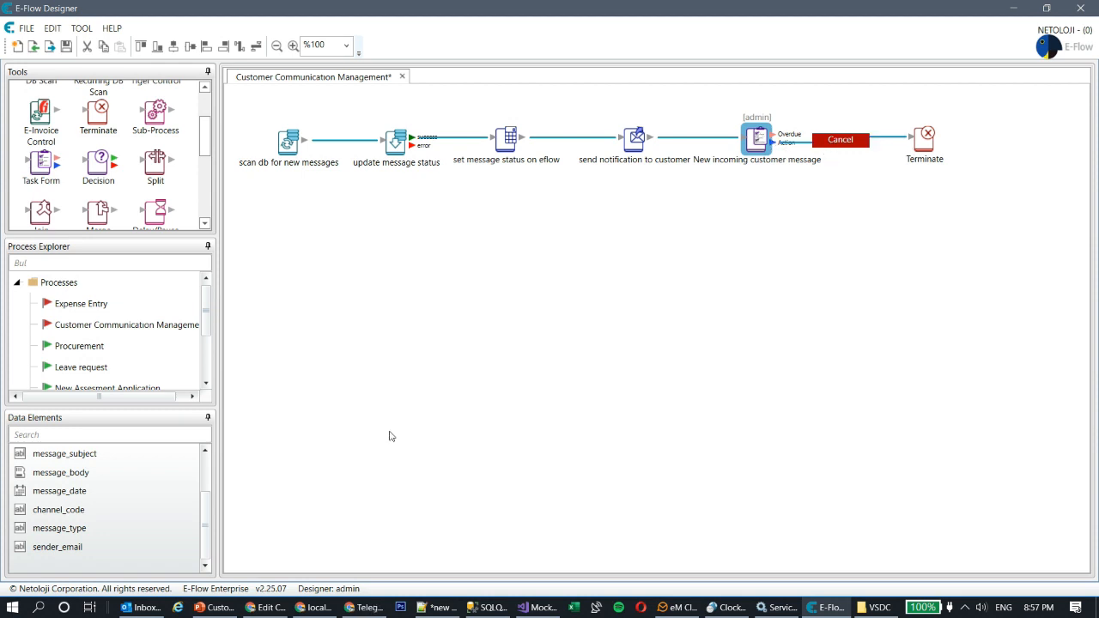
Step: Create a new String data element named 'cancel reason'
{"action": "right_click", "coordinate": [62, 428]}
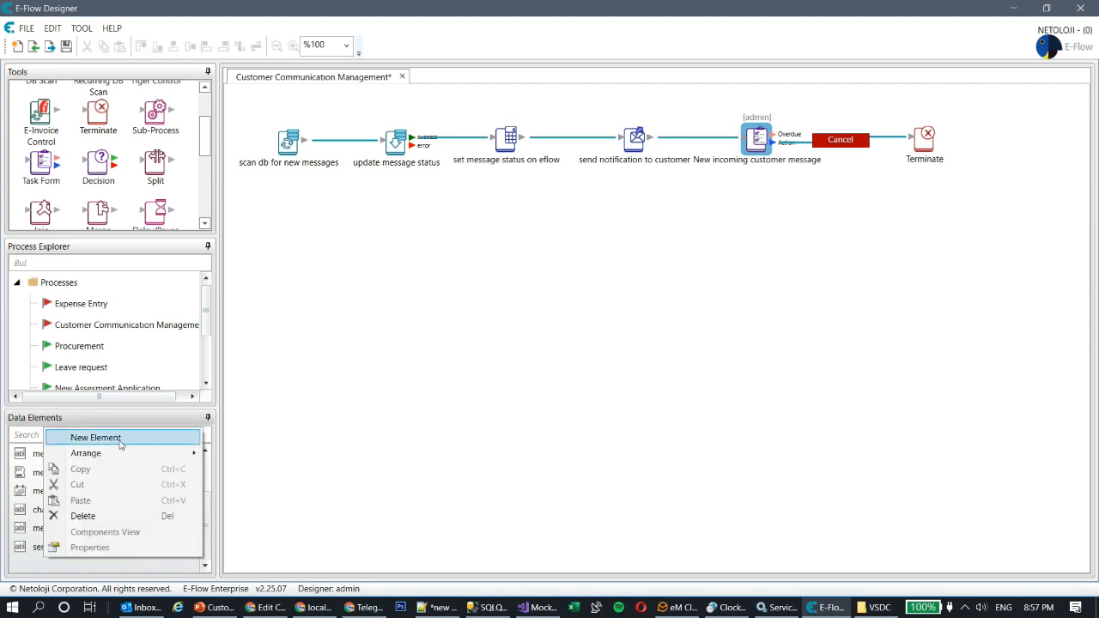
{"action": "left_click", "coordinate": [119, 439]}
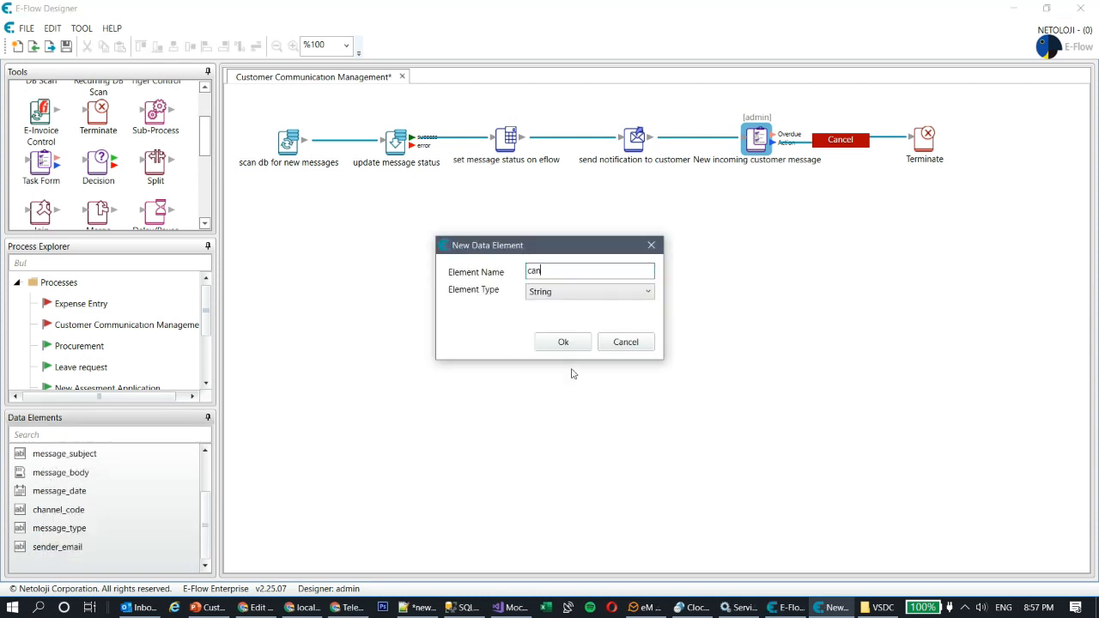
{"action": "type", "text": "cancel reason"}
{"action": "key", "text": "Tab"}
{"action": "left_click", "coordinate": [610, 294]}
{"action": "scroll", "coordinate": [610, 296], "scroll_direction": "up", "scroll_amount": 1}
{"action": "left_click", "coordinate": [606, 306]}
{"action": "left_click", "coordinate": [569, 341]}
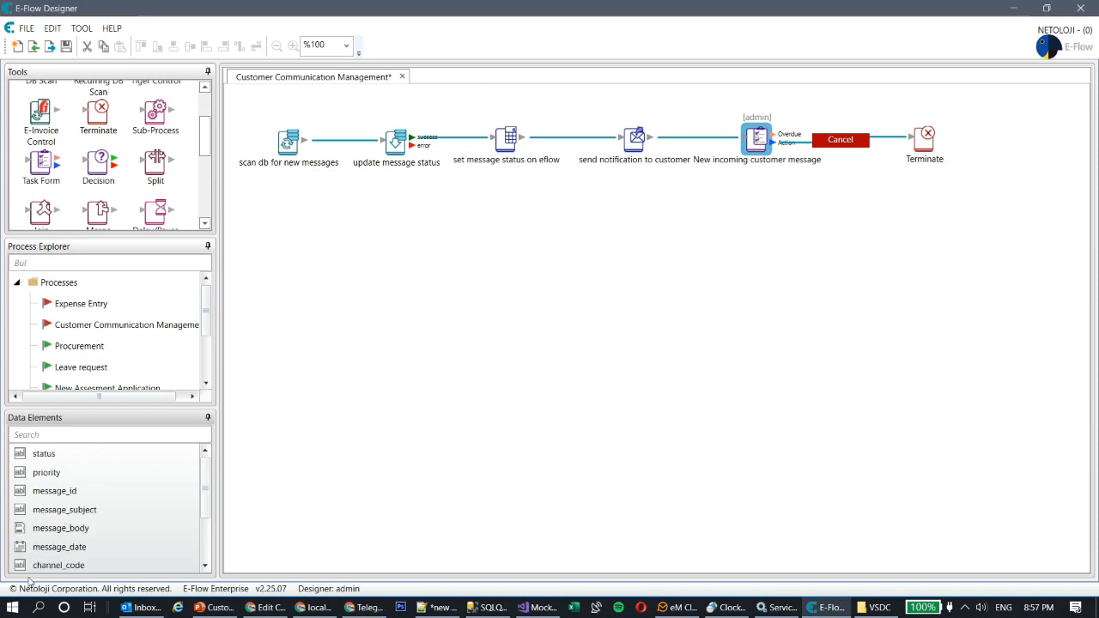
Step: Change cancel_reason's Format length from 50 to 150
{"action": "double_click", "coordinate": [69, 547]}
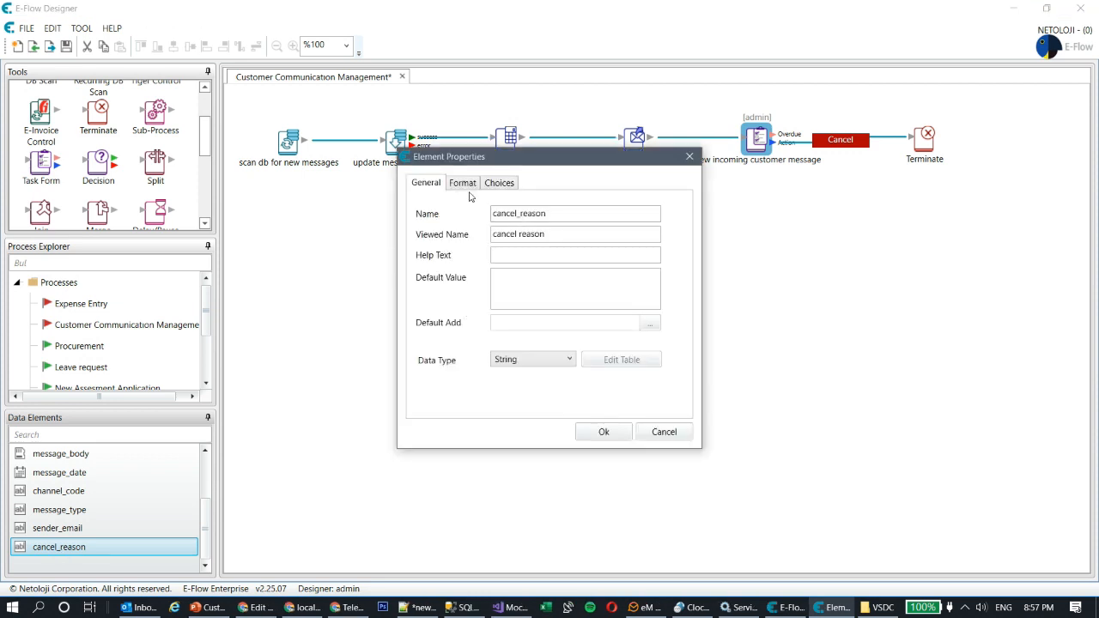
{"action": "left_click", "coordinate": [464, 184]}
{"action": "double_click", "coordinate": [580, 254]}
{"action": "type", "text": "150"}
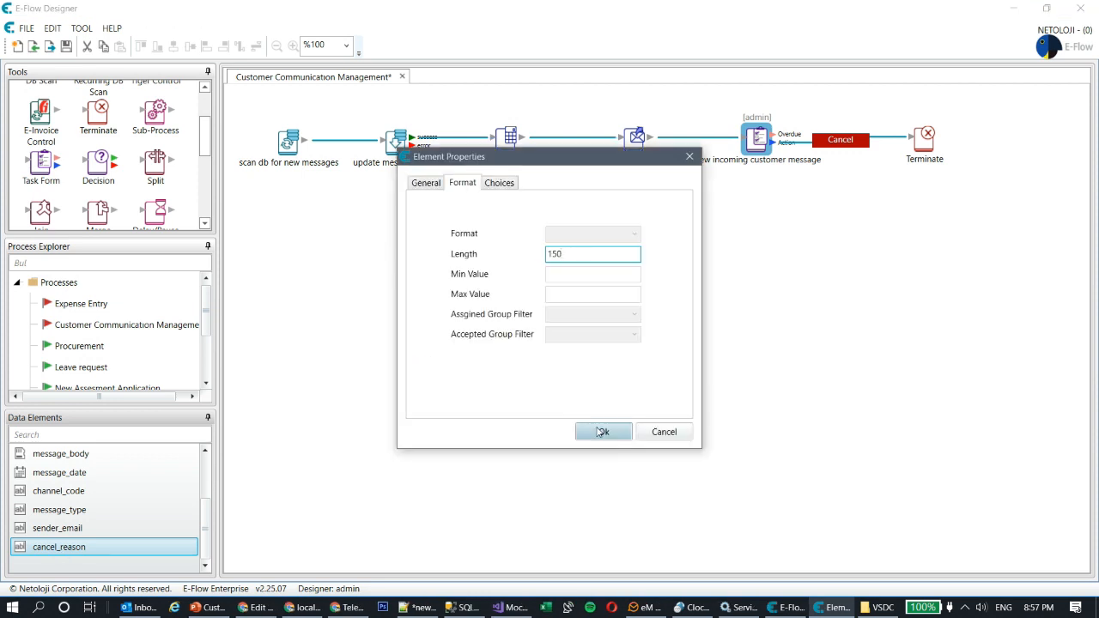
{"action": "left_click", "coordinate": [601, 432]}
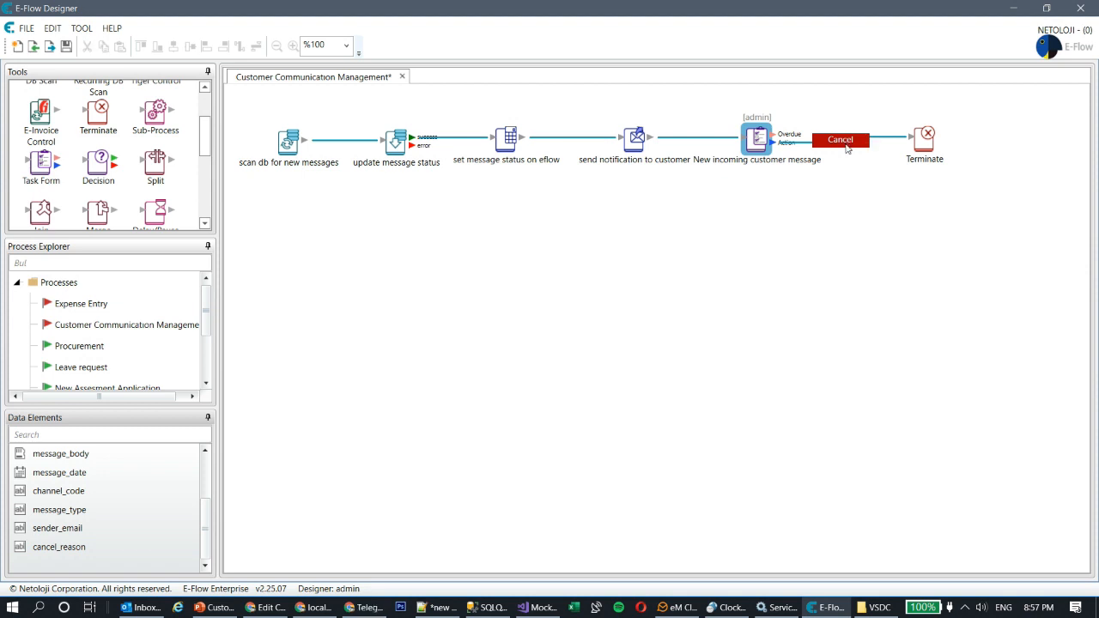
Step: Show the cancel_reason data element on the New incoming customer message task form
{"action": "double_click", "coordinate": [847, 145]}
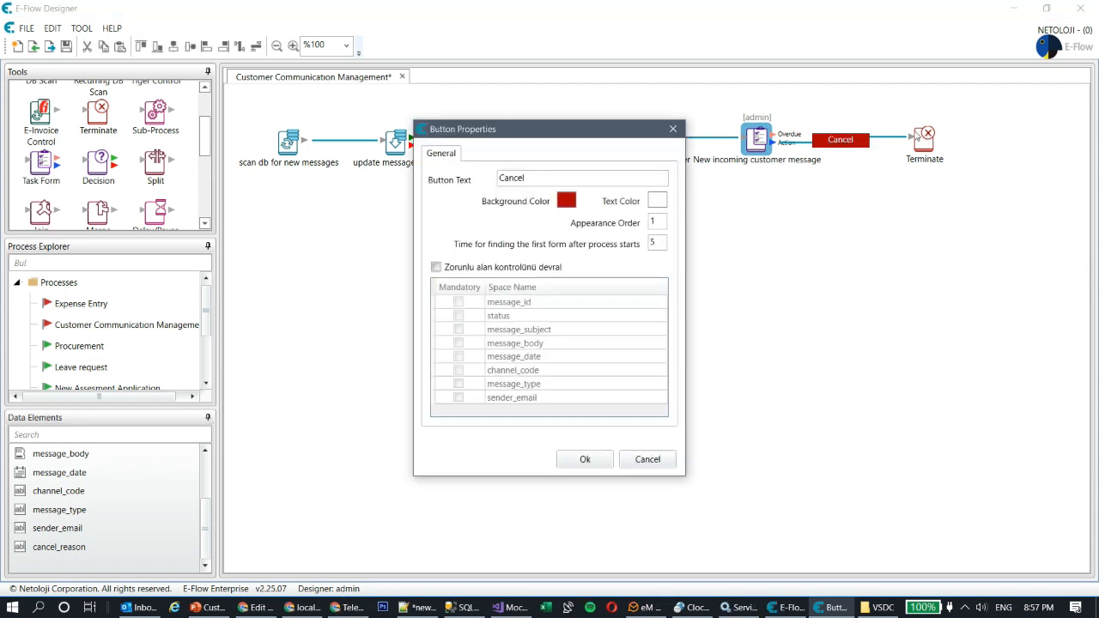
{"action": "left_click", "coordinate": [436, 267]}
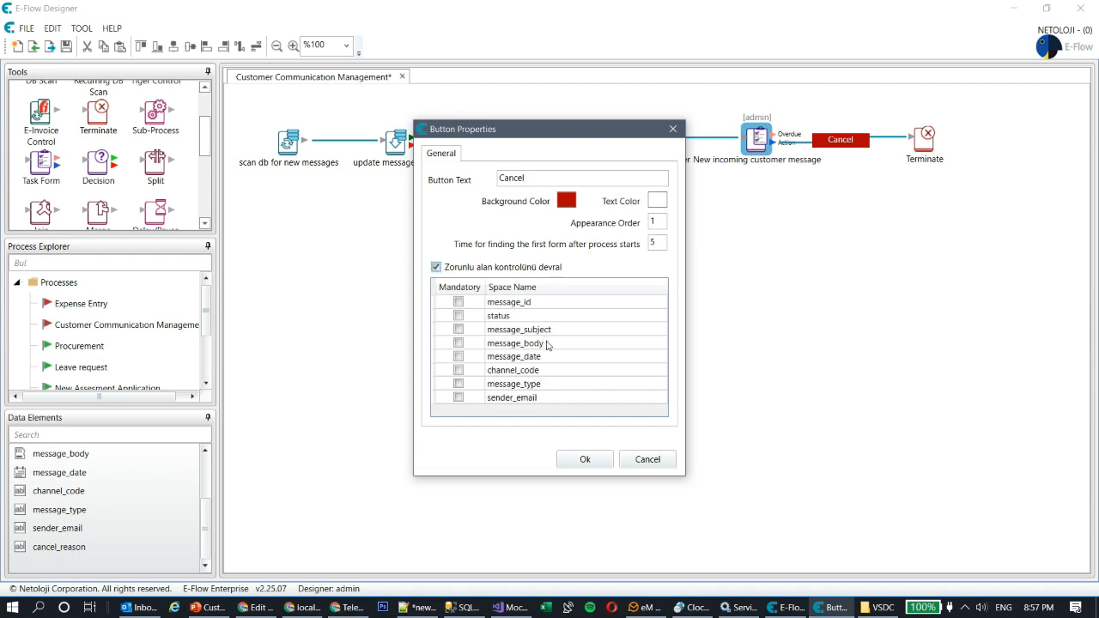
{"action": "left_click", "coordinate": [647, 459]}
{"action": "double_click", "coordinate": [752, 142]}
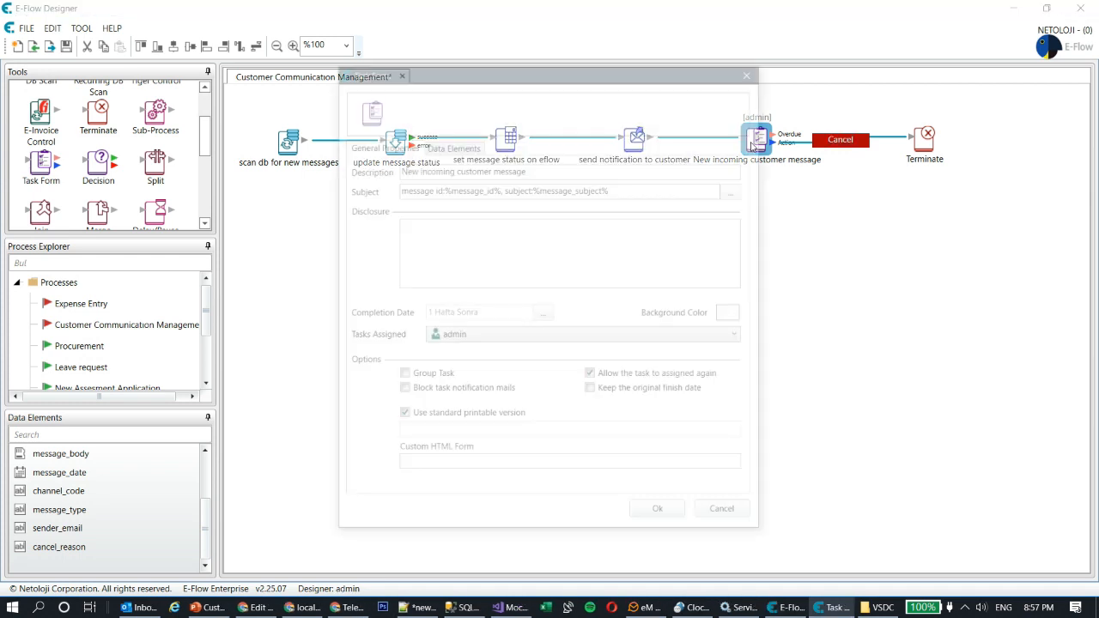
{"action": "left_click", "coordinate": [453, 145]}
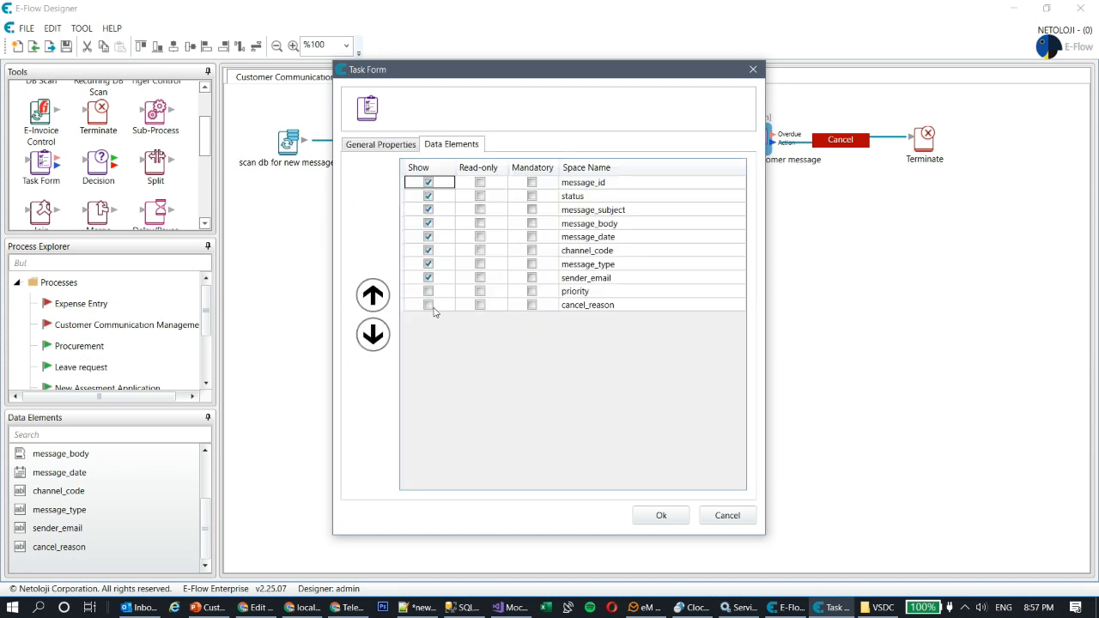
{"action": "left_click", "coordinate": [429, 305]}
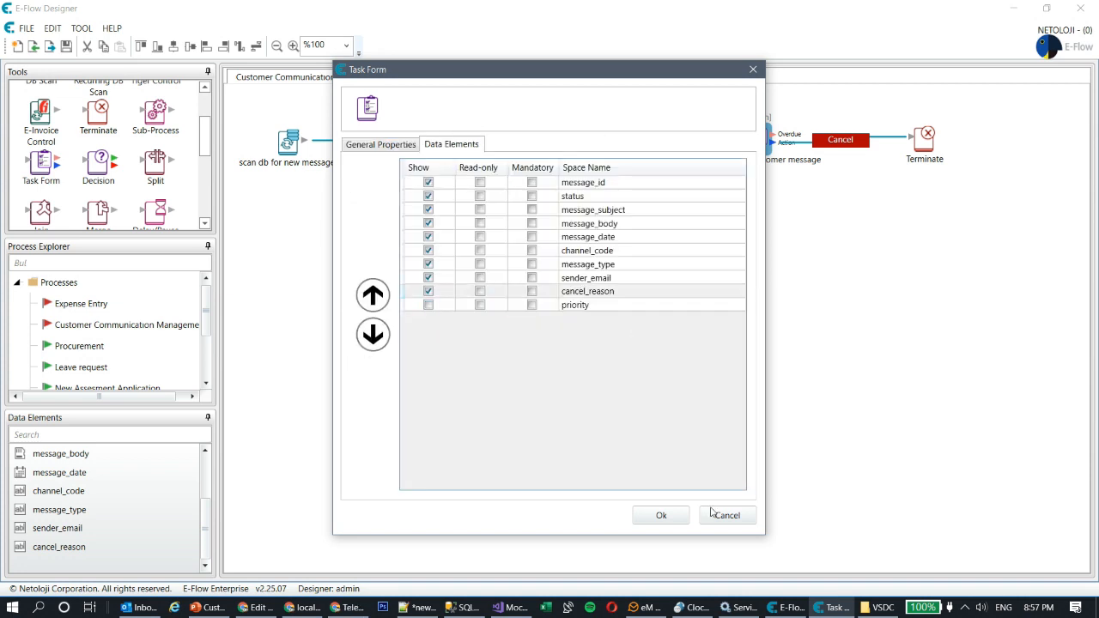
{"action": "left_click", "coordinate": [659, 515]}
Step: Make the Cancel action inherit mandatory checks, with cancel_reason as a mandatory field
{"action": "double_click", "coordinate": [839, 140]}
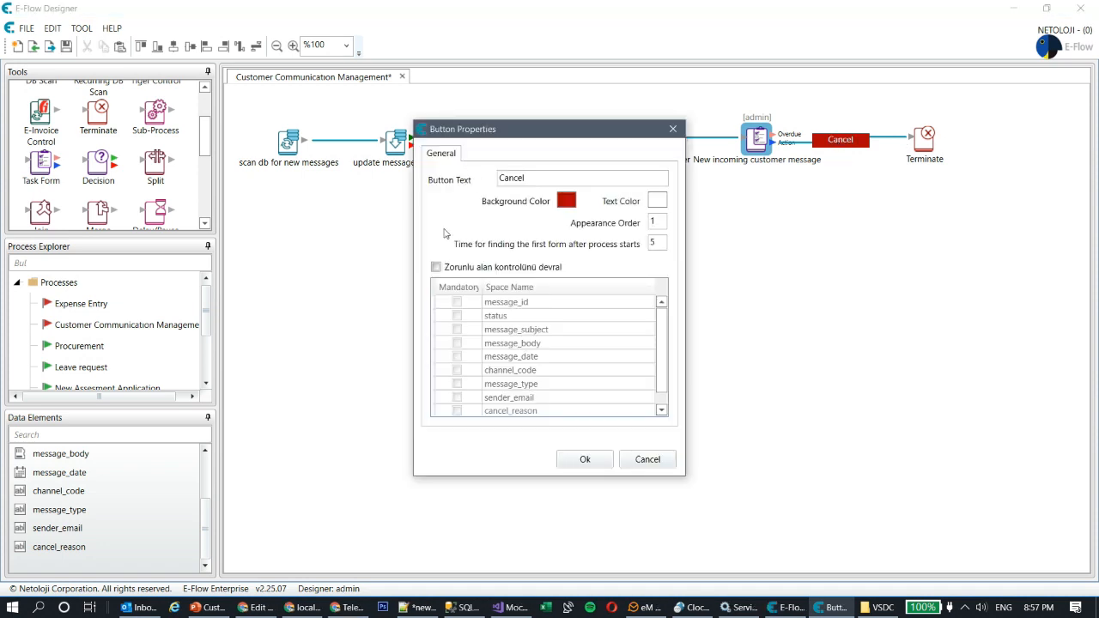
{"action": "left_click", "coordinate": [437, 267]}
{"action": "scroll", "coordinate": [554, 361], "scroll_direction": "down", "scroll_amount": 1}
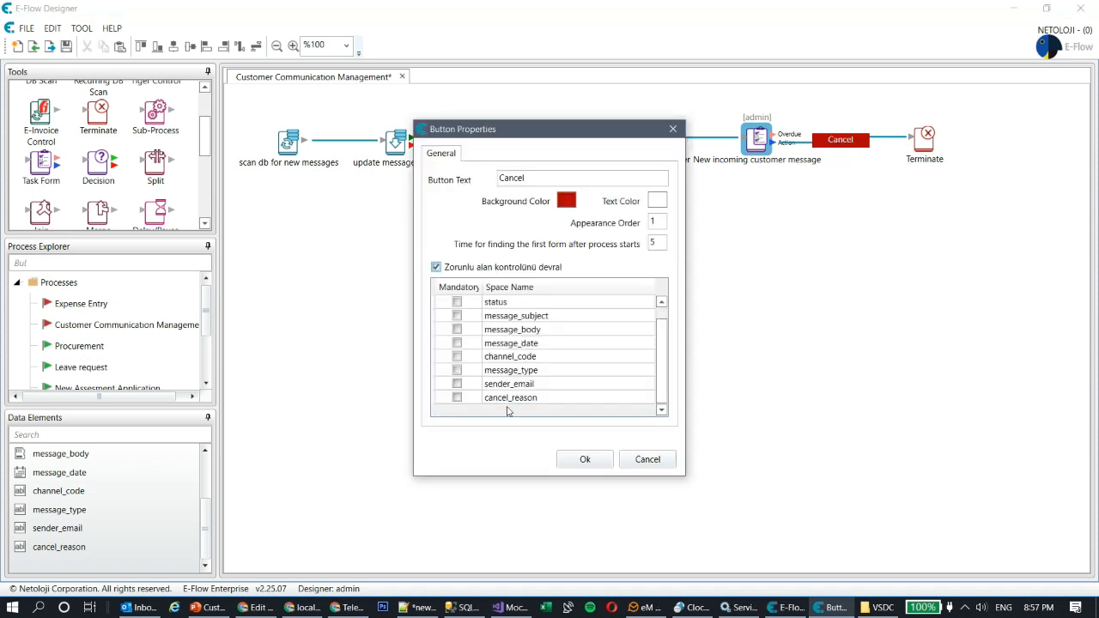
{"action": "left_click", "coordinate": [457, 397]}
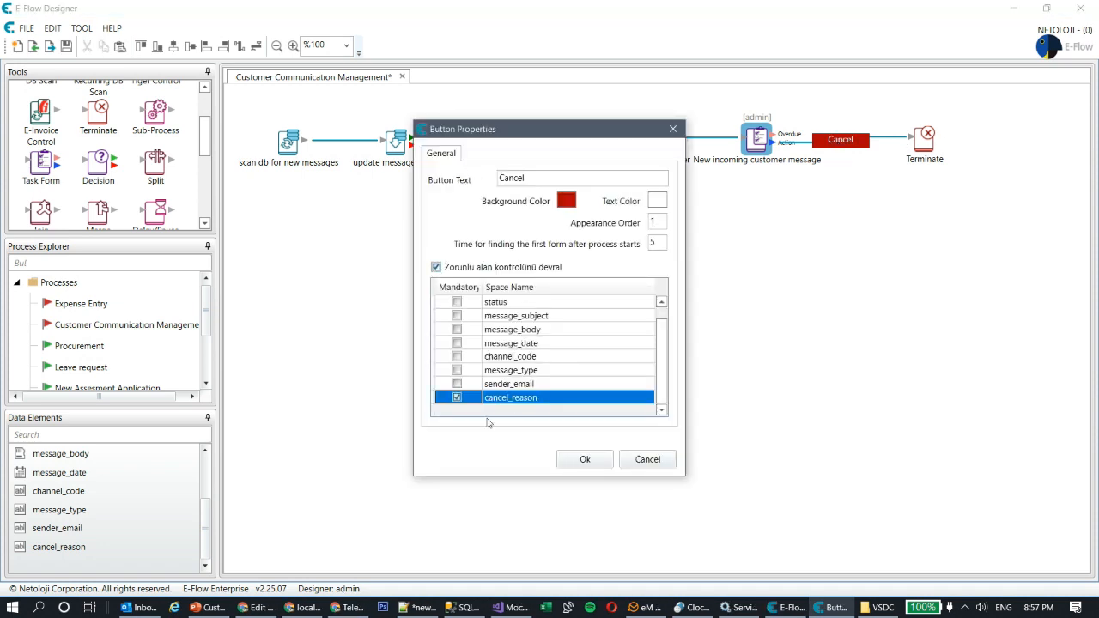
{"action": "left_click", "coordinate": [588, 463]}
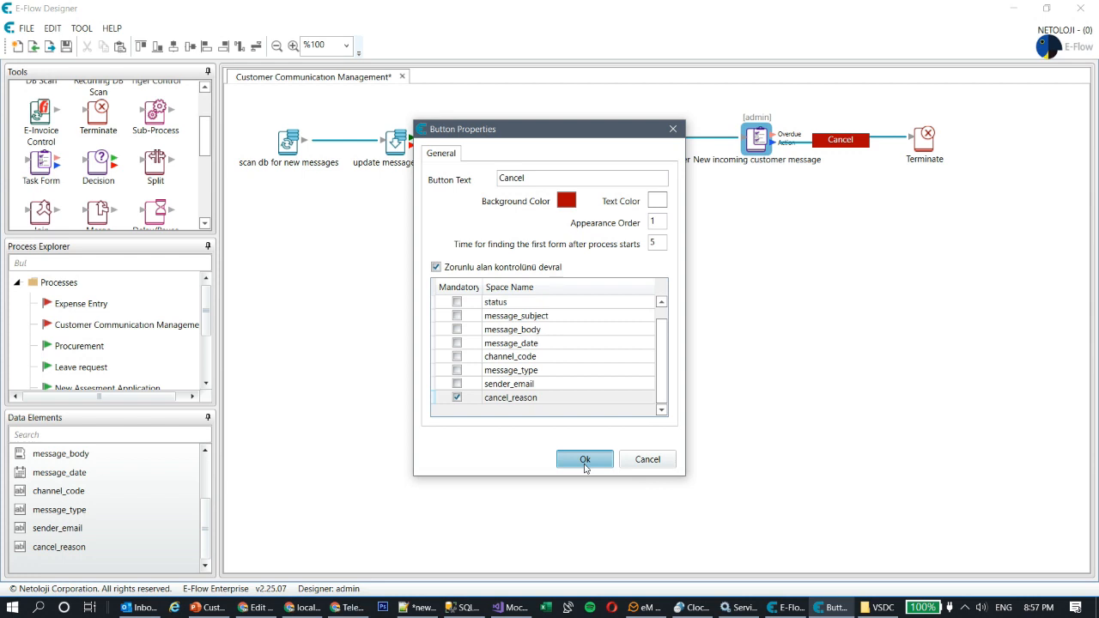
{"action": "left_click", "coordinate": [584, 455]}
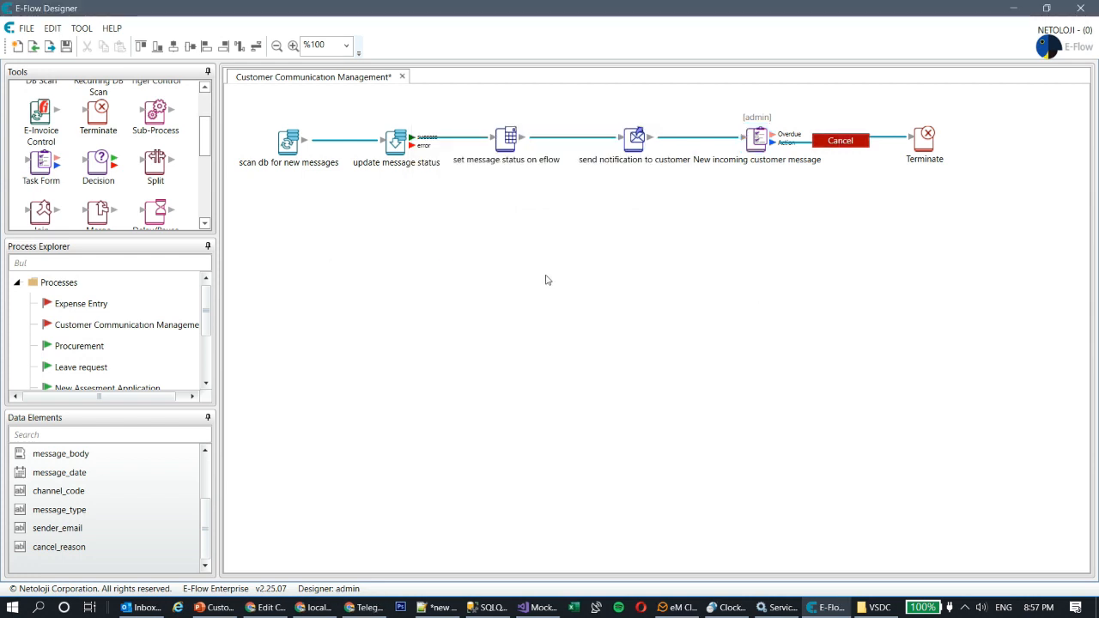
Step: Save and activate Customer Communication Management from Process Explorer, then return to the web portal
{"action": "left_click", "coordinate": [67, 46]}
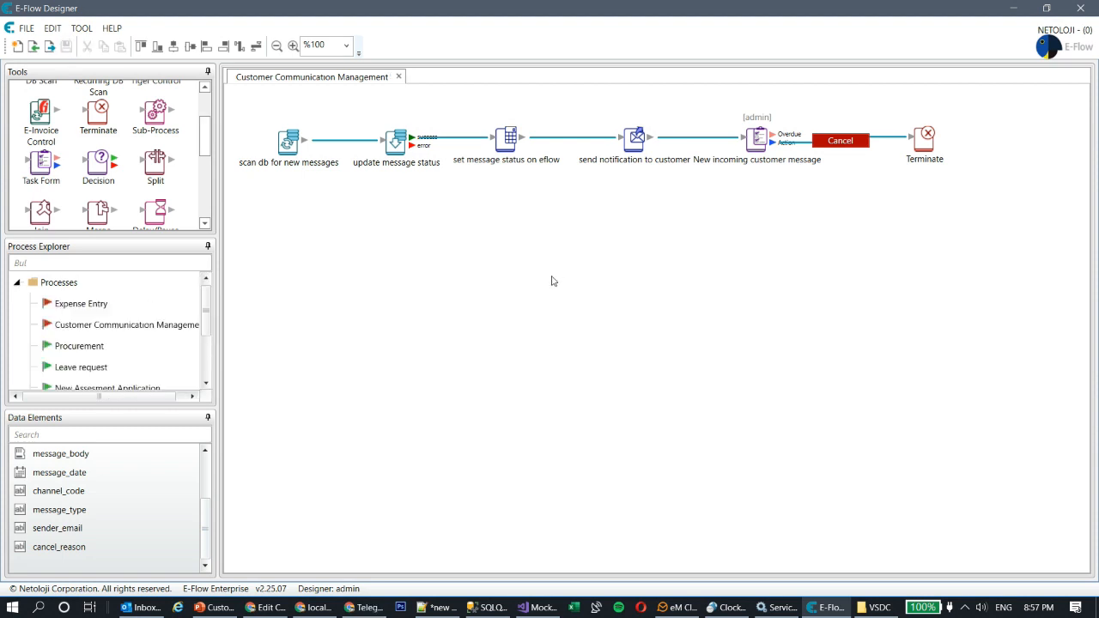
{"action": "right_click", "coordinate": [78, 329]}
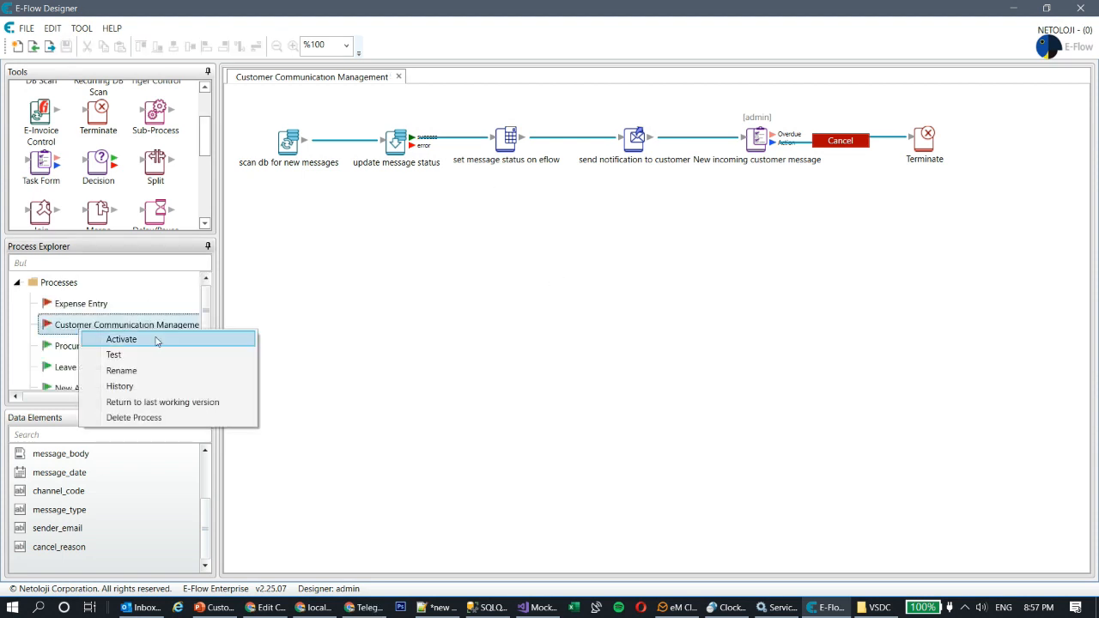
{"action": "left_click", "coordinate": [157, 340]}
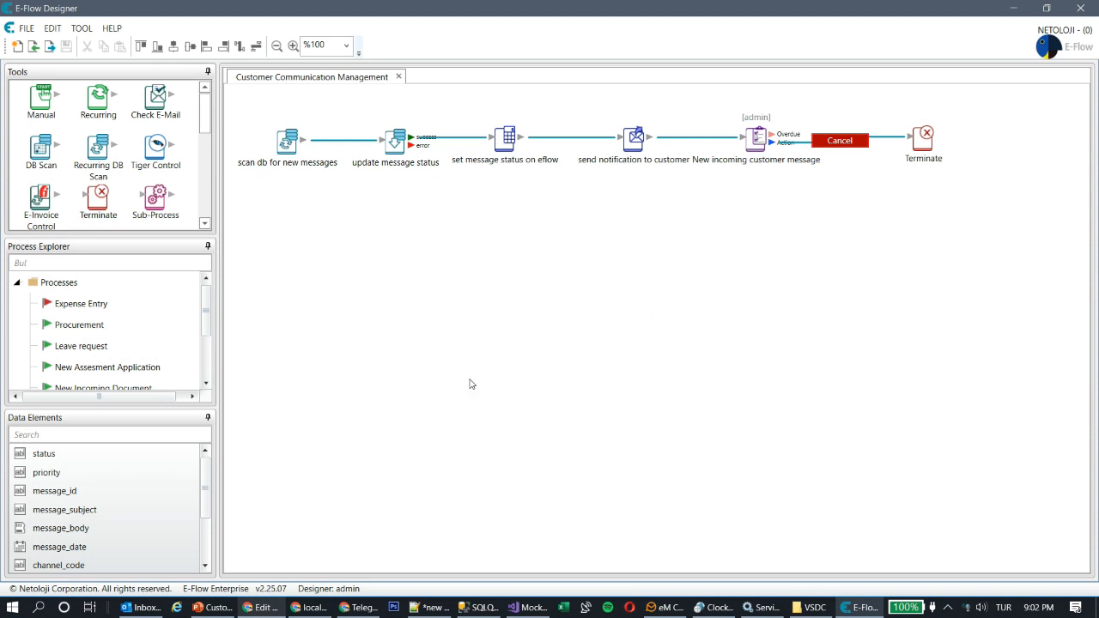
{"action": "left_click", "coordinate": [265, 608]}
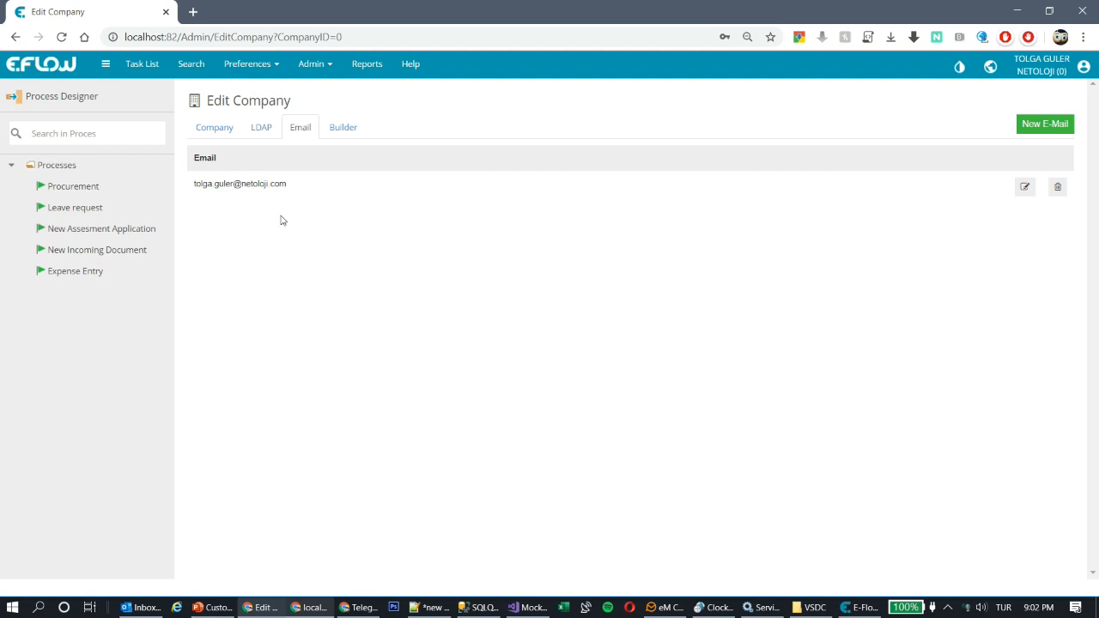
Step: Run the first task from the Task List and verify Cancel is refused without a cancel reason
{"action": "left_click", "coordinate": [140, 66]}
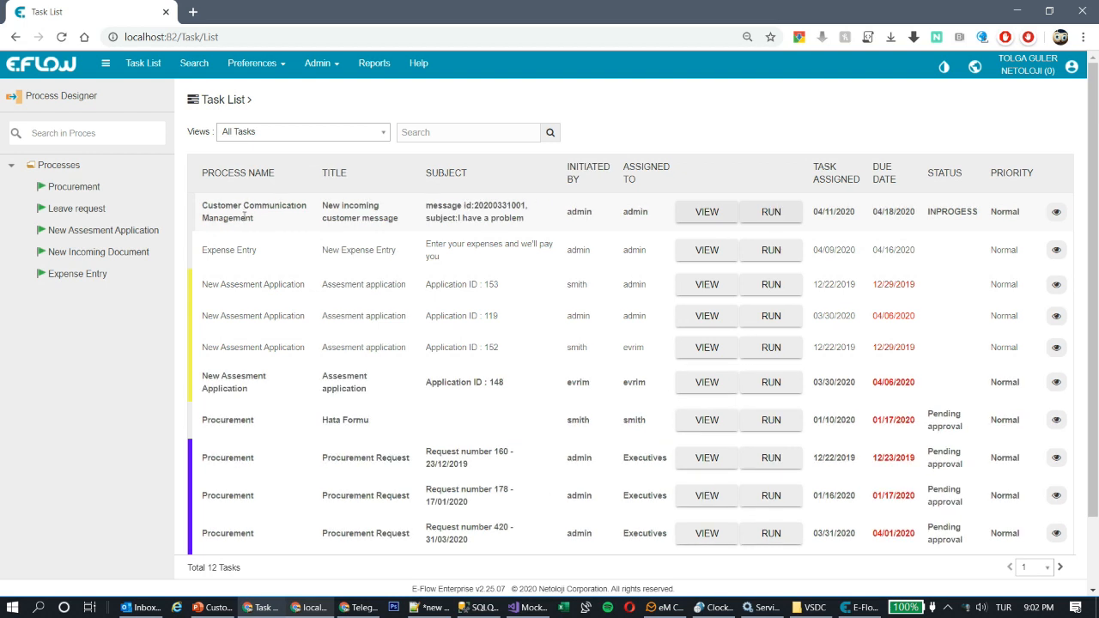
{"action": "left_click", "coordinate": [787, 216]}
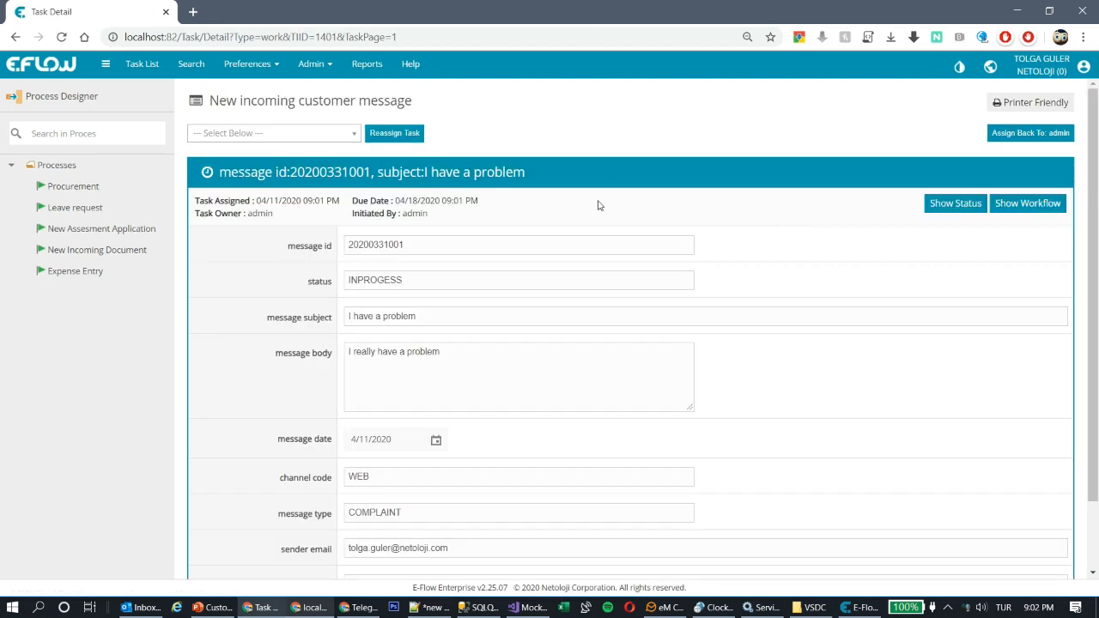
{"action": "scroll", "coordinate": [515, 215], "scroll_direction": "down", "scroll_amount": 1}
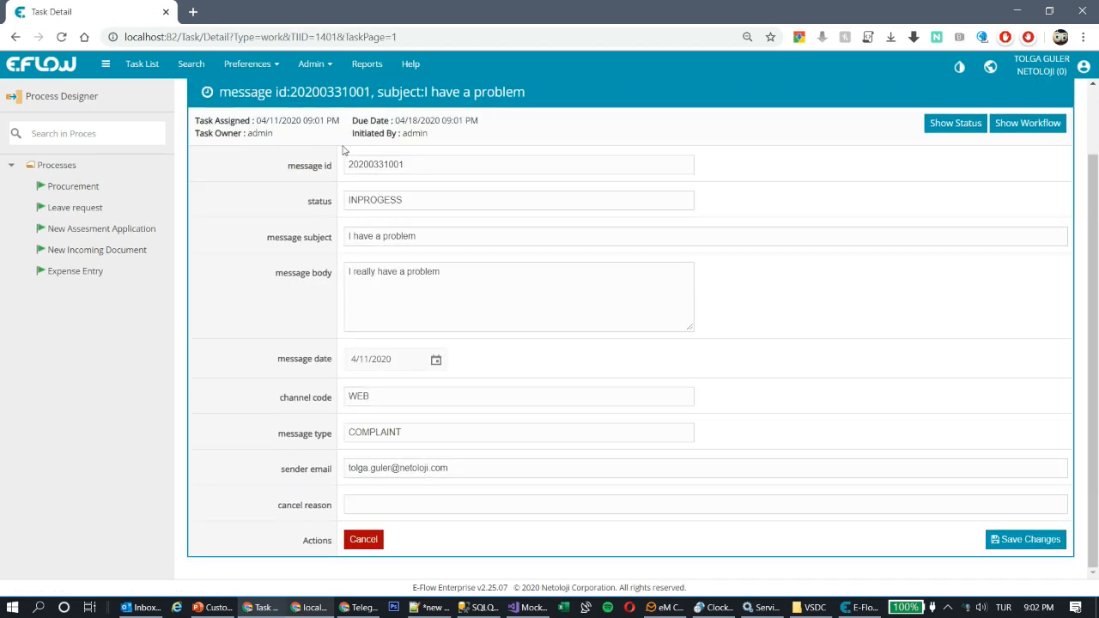
{"action": "left_click", "coordinate": [369, 541]}
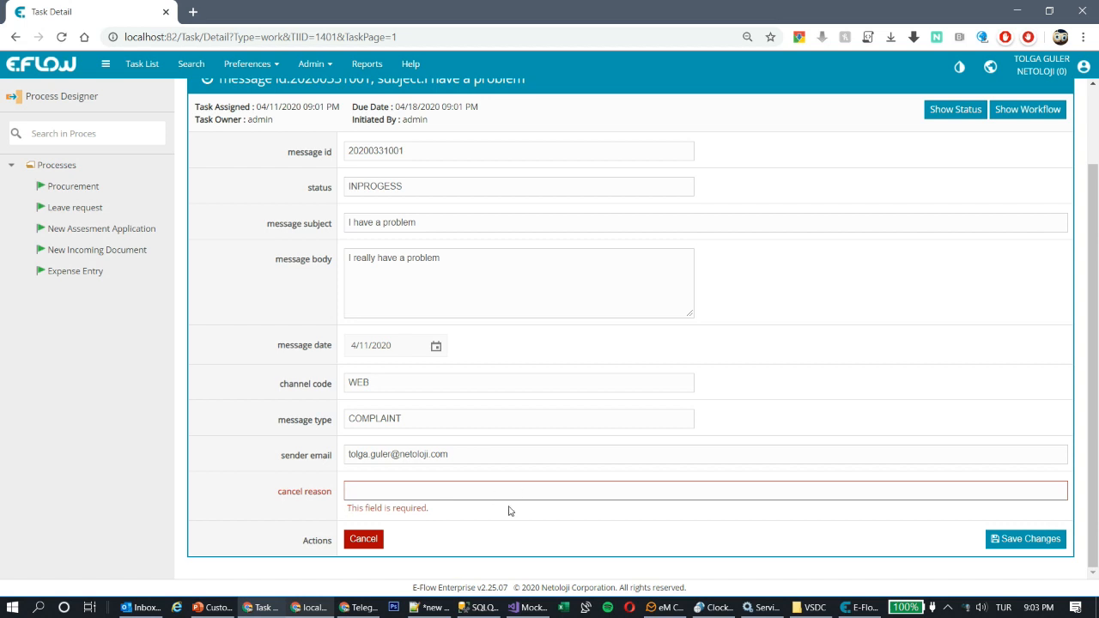
{"action": "scroll", "coordinate": [694, 441], "scroll_direction": "up", "scroll_amount": 2}
{"action": "scroll", "coordinate": [704, 433], "scroll_direction": "down", "scroll_amount": 1}
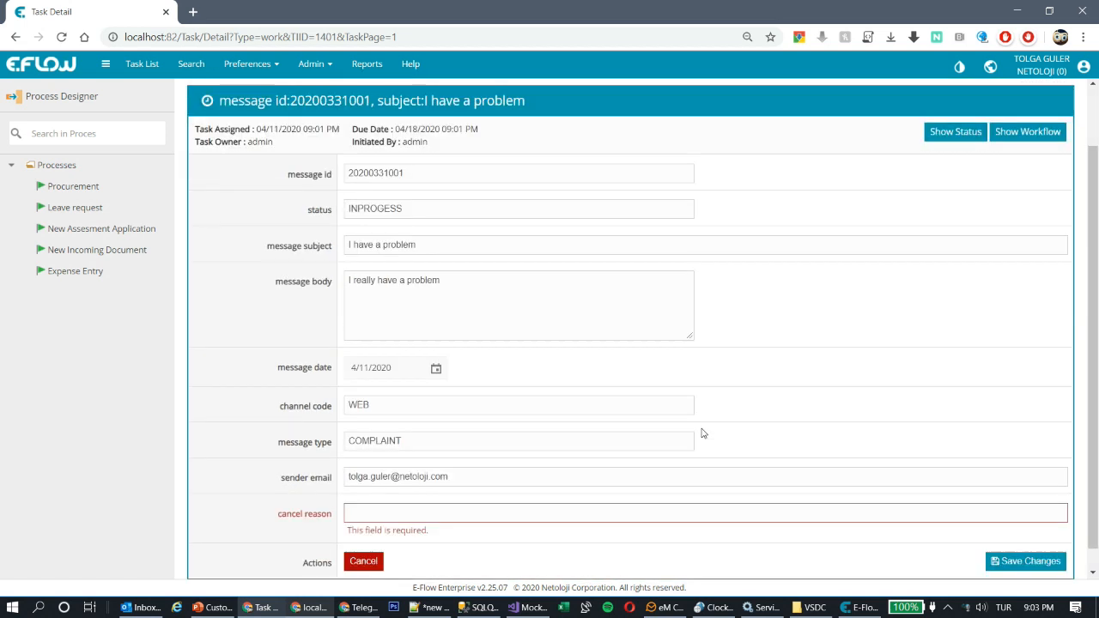
{"action": "scroll", "coordinate": [704, 434], "scroll_direction": "up", "scroll_amount": 1}
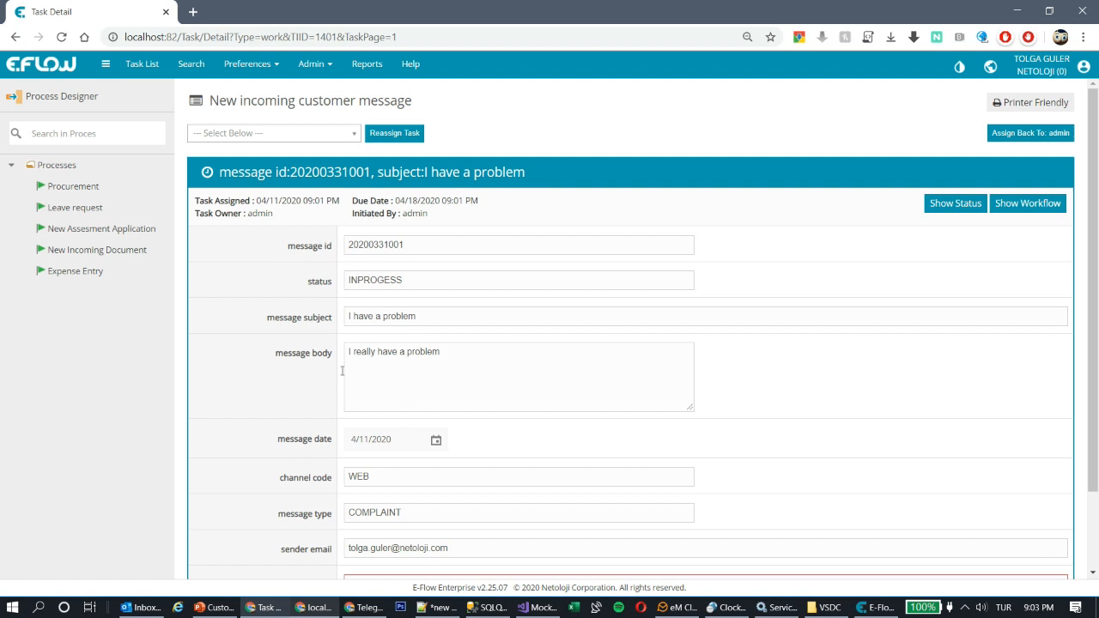
{"action": "left_click", "coordinate": [140, 607]}
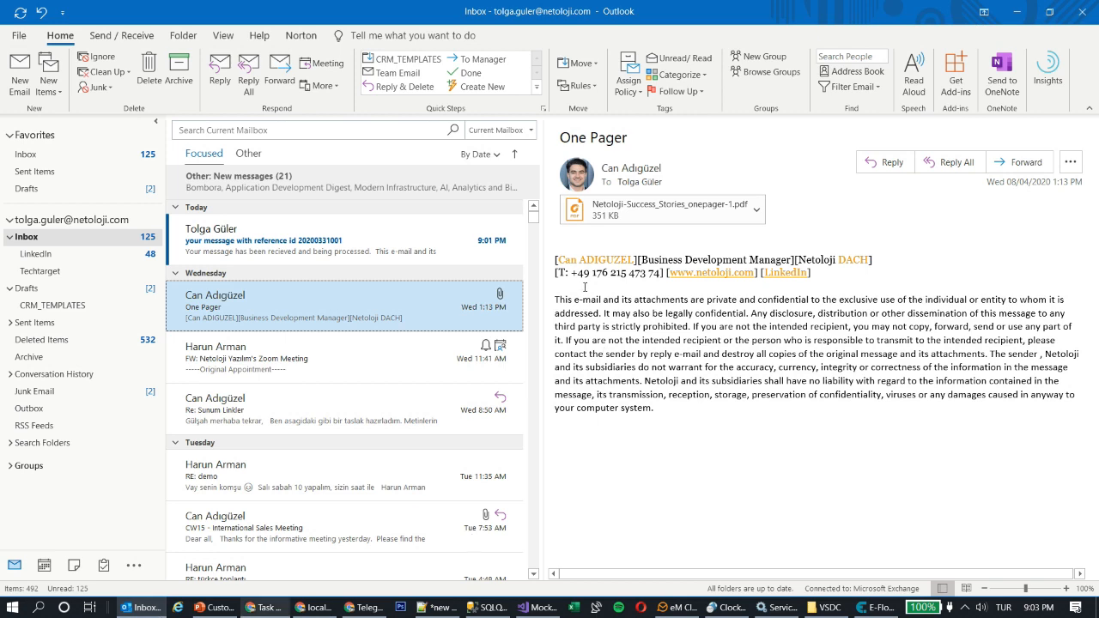
{"action": "left_click", "coordinate": [221, 248]}
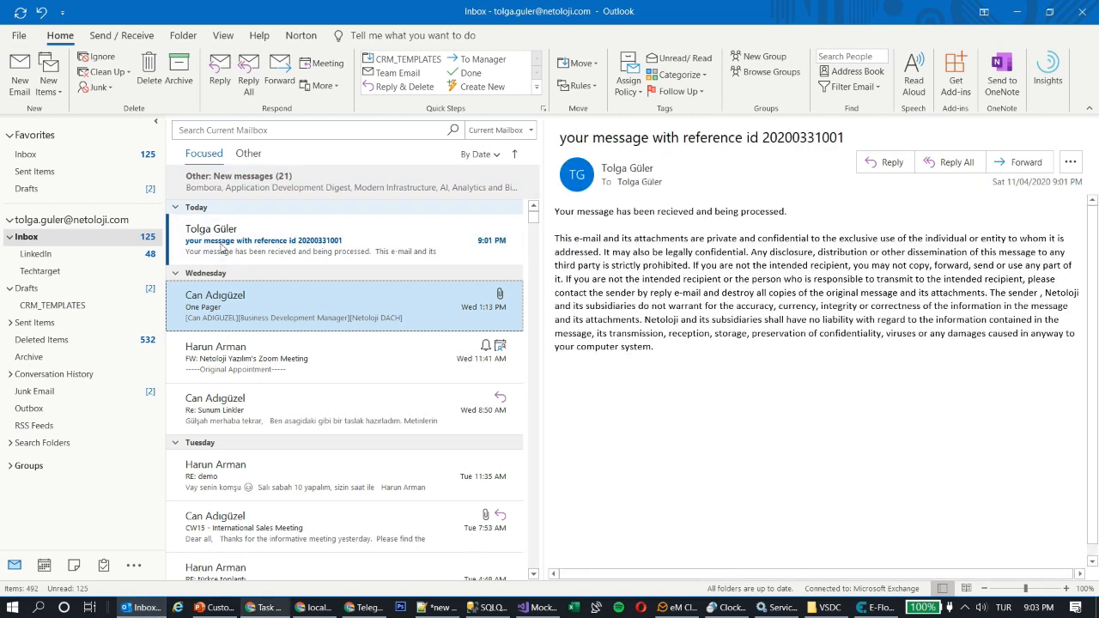
{"action": "left_click_drag", "start_coordinate": [556, 208], "coordinate": [802, 218]}
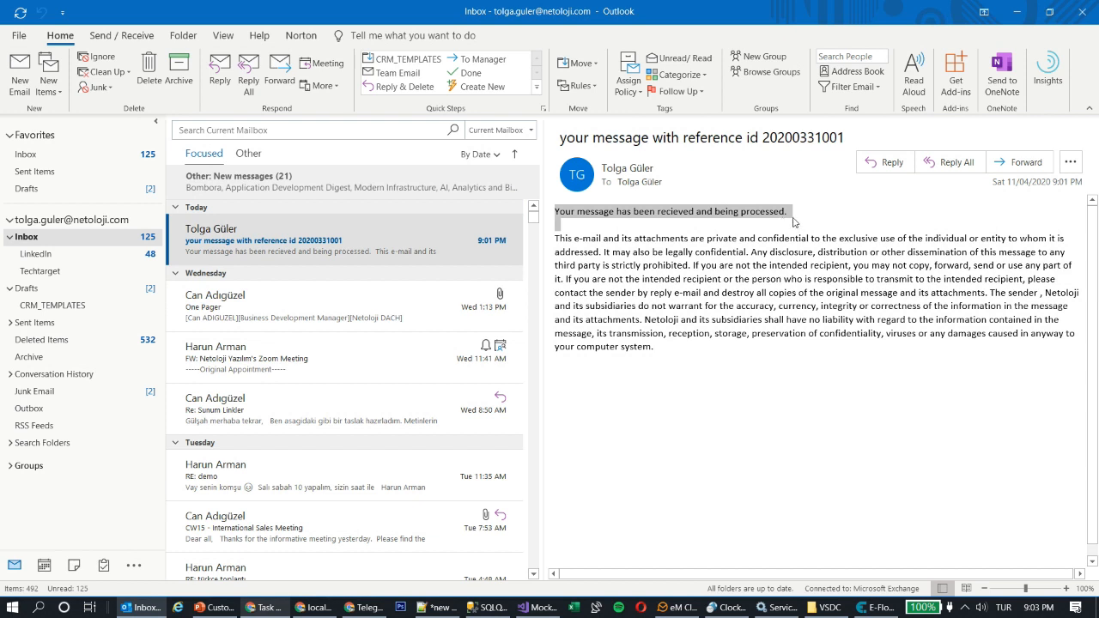
{"action": "left_click", "coordinate": [725, 227]}
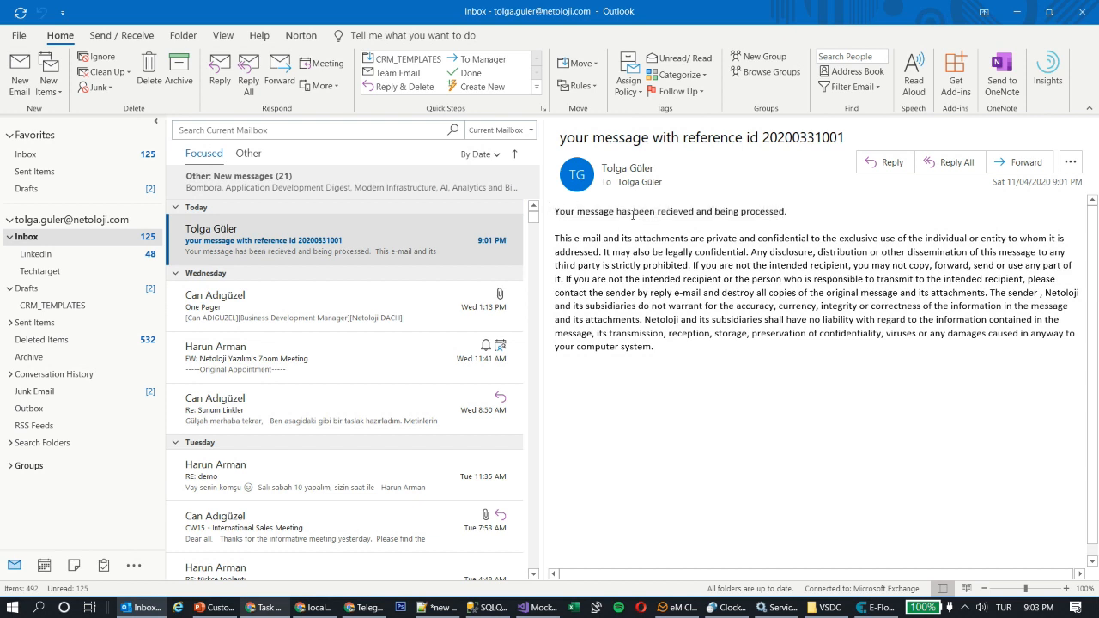
{"action": "left_click", "coordinate": [266, 607]}
{"action": "scroll", "coordinate": [703, 296], "scroll_direction": "down", "scroll_amount": 2}
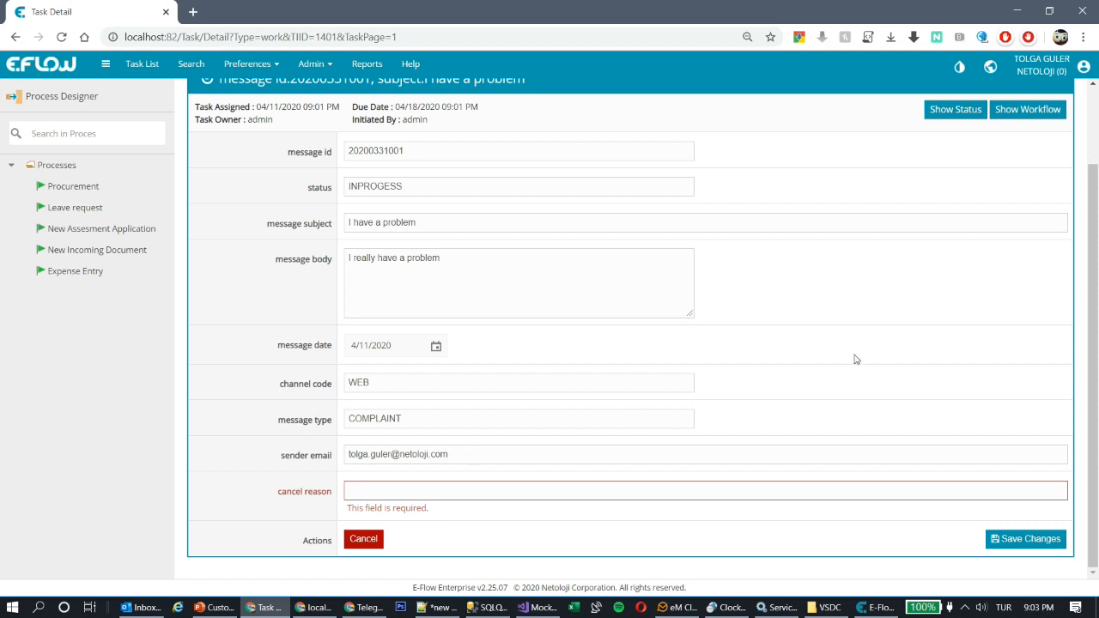
Step: Go to the Groups / Roles page through the portal's Admin menu
{"action": "left_click", "coordinate": [884, 608]}
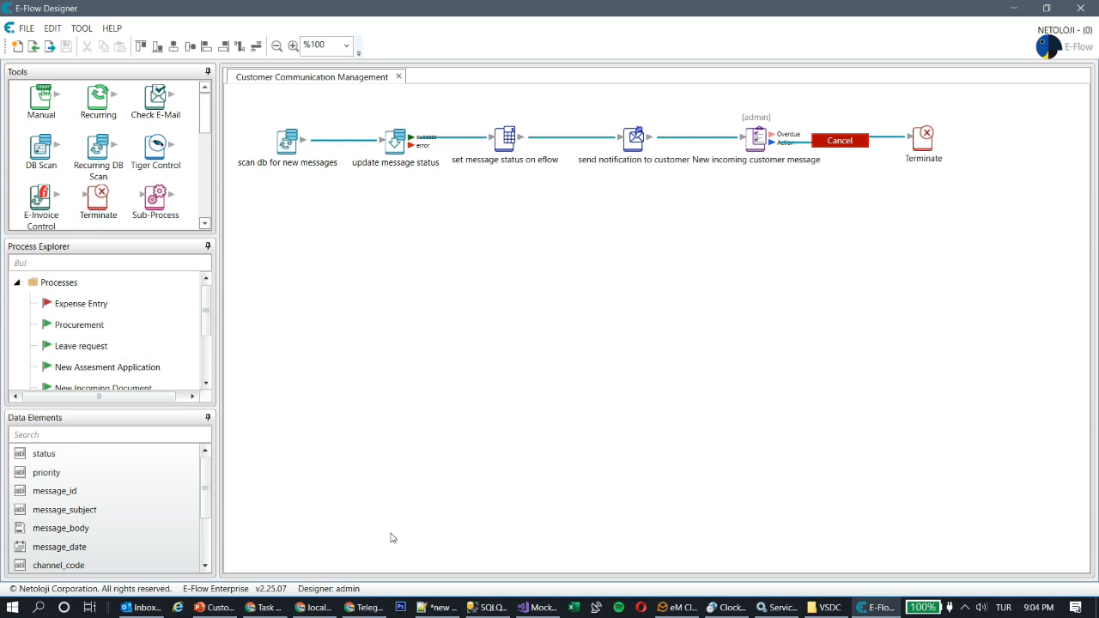
{"action": "left_click", "coordinate": [263, 607]}
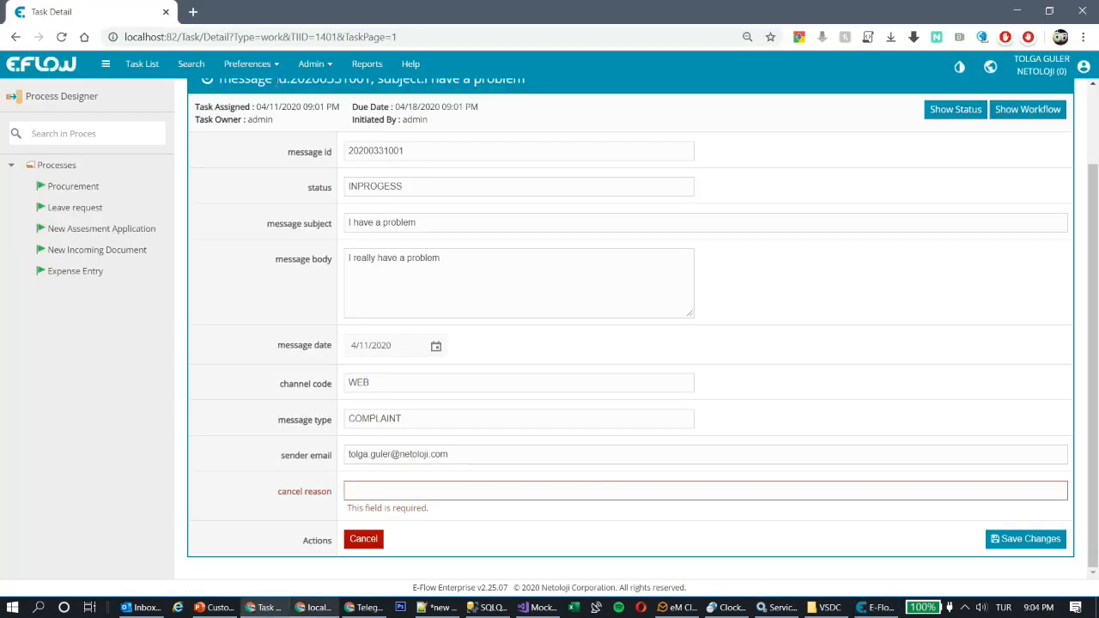
{"action": "left_click", "coordinate": [311, 66]}
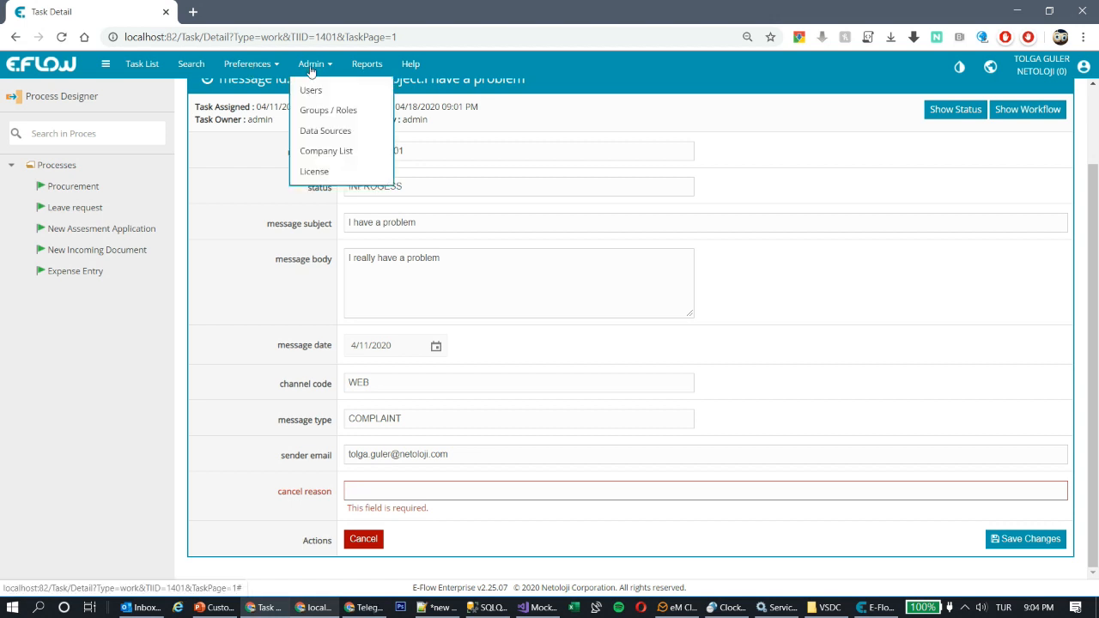
{"action": "left_click", "coordinate": [332, 111]}
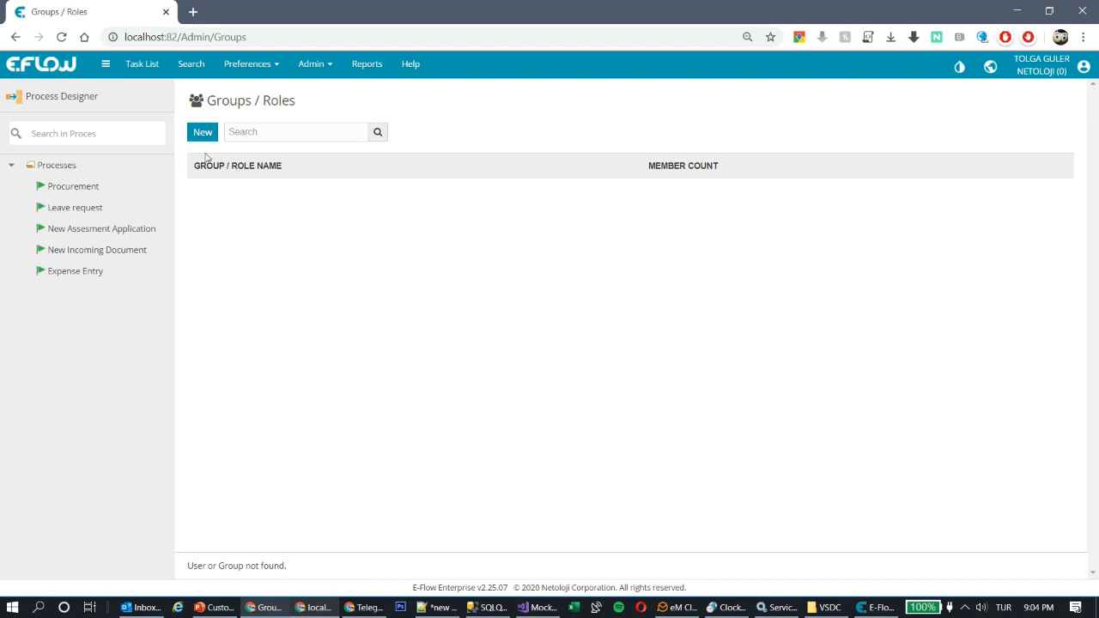
Step: Create a new group named COMPLAINTS GROUP
{"action": "left_click", "coordinate": [204, 137]}
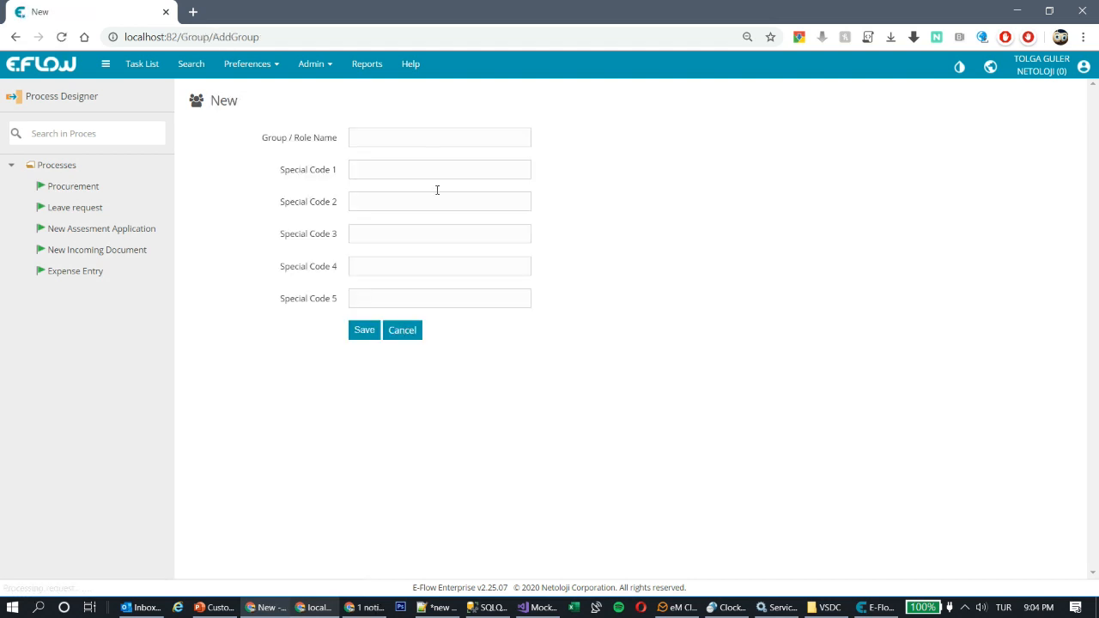
{"action": "left_click", "coordinate": [412, 139]}
{"action": "left_click", "coordinate": [407, 167]}
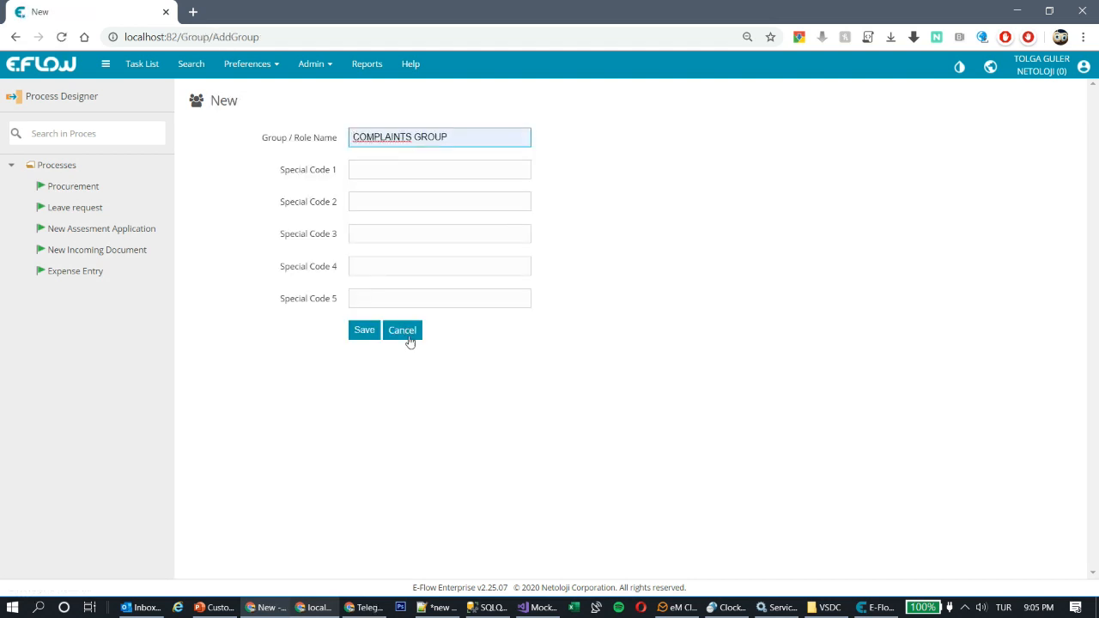
{"action": "left_click", "coordinate": [363, 333]}
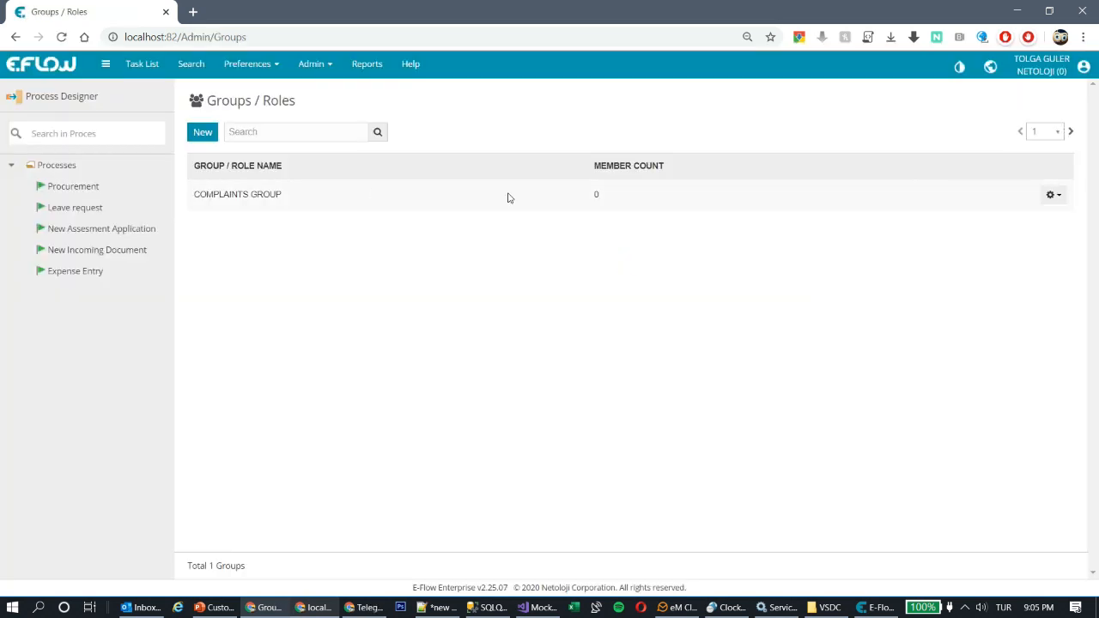
Step: Create the SUPPORT and INFO GROUP groups as well
{"action": "left_click", "coordinate": [201, 137]}
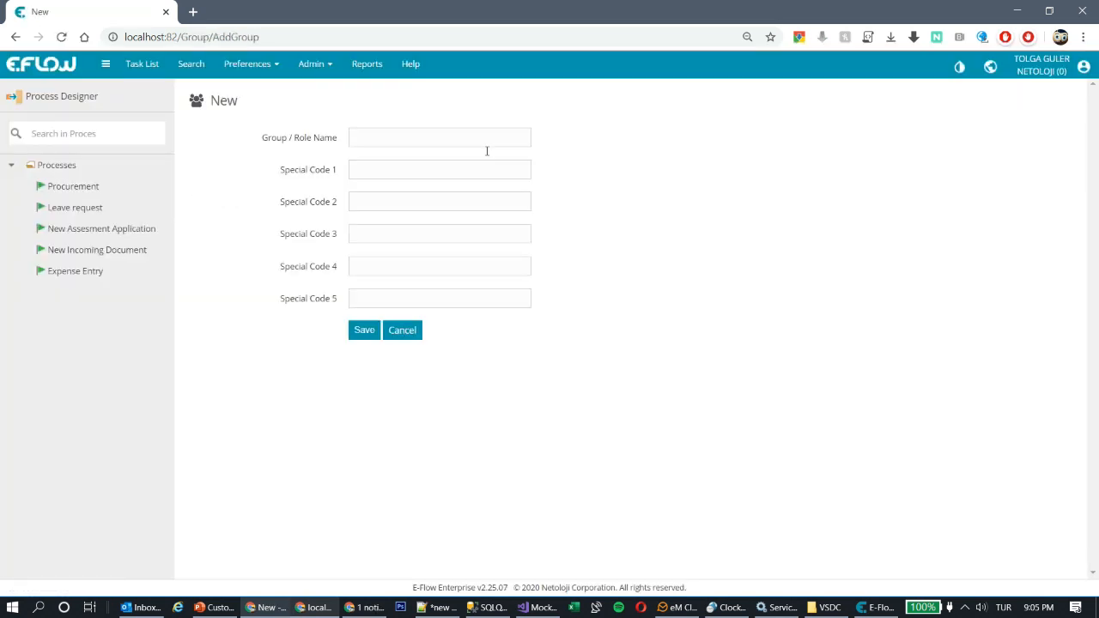
{"action": "left_click", "coordinate": [369, 133]}
{"action": "left_click", "coordinate": [395, 189]}
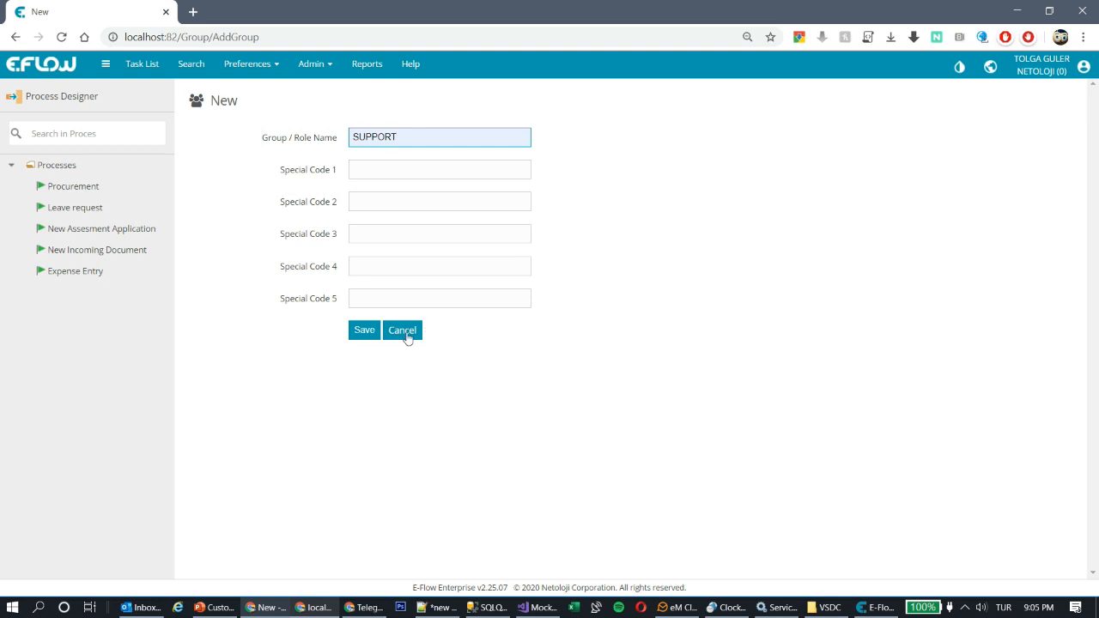
{"action": "left_click", "coordinate": [363, 333]}
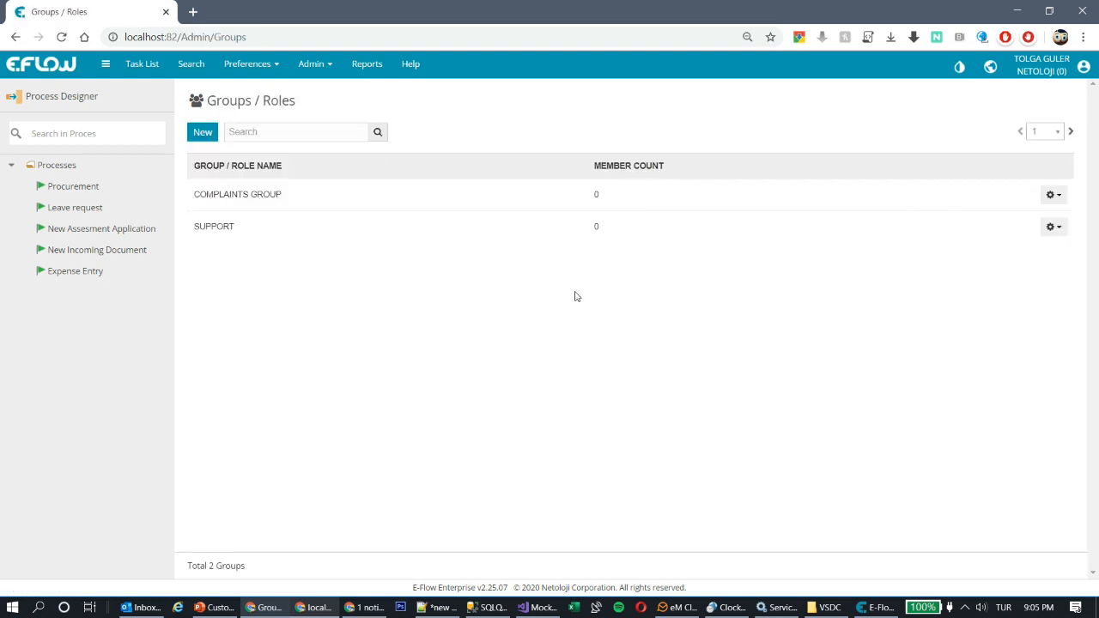
{"action": "left_click", "coordinate": [203, 133]}
{"action": "left_click", "coordinate": [394, 136]}
{"action": "left_click", "coordinate": [410, 217]}
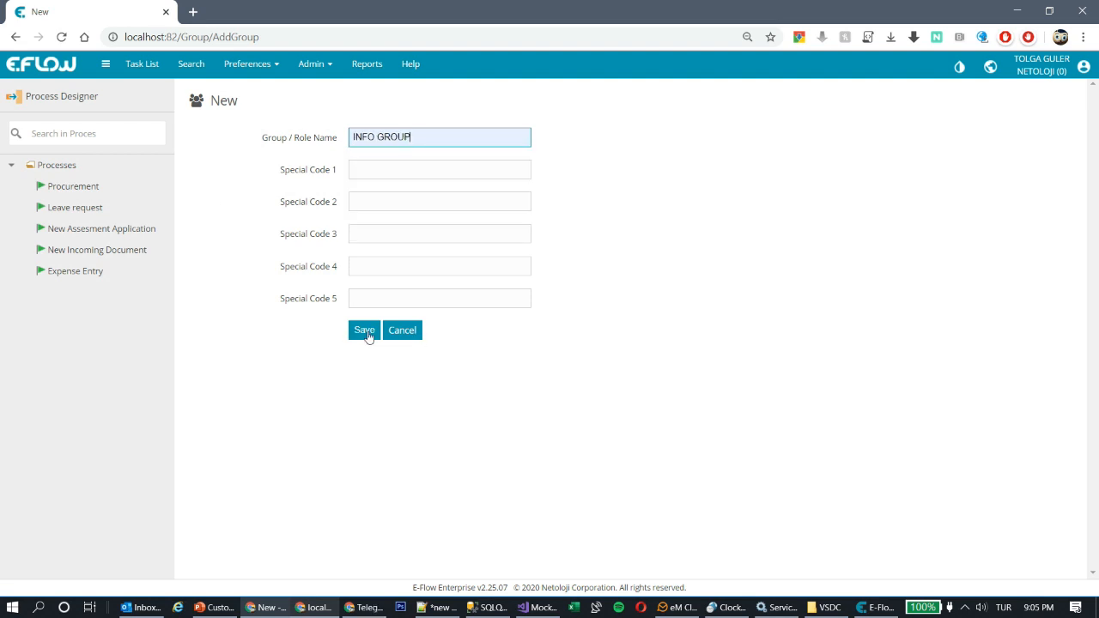
{"action": "left_click", "coordinate": [365, 333]}
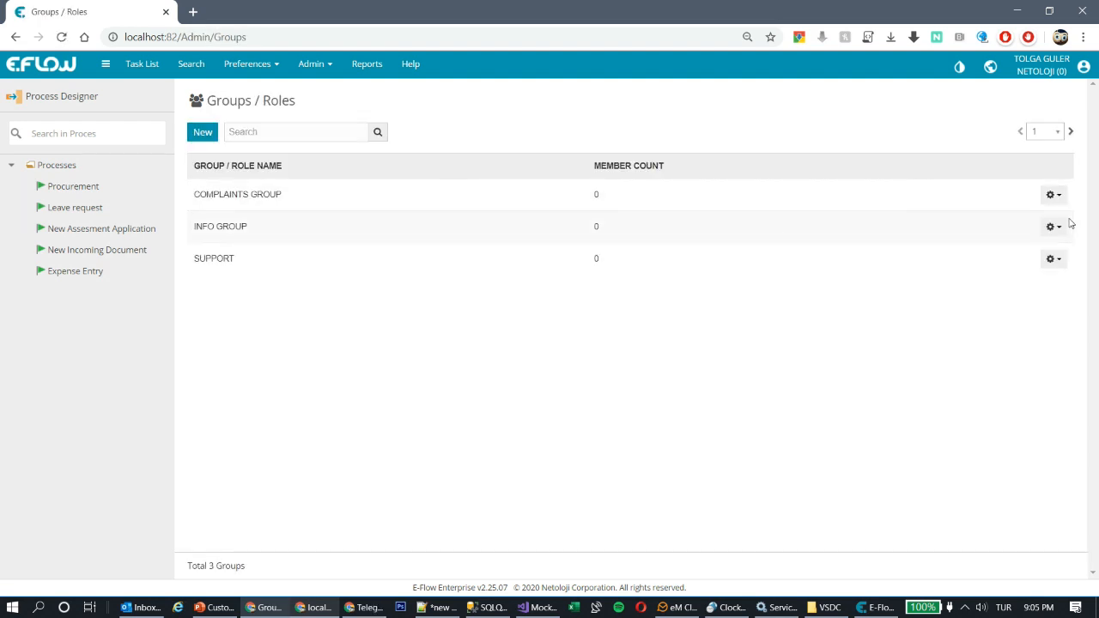
{"action": "left_click", "coordinate": [1053, 195]}
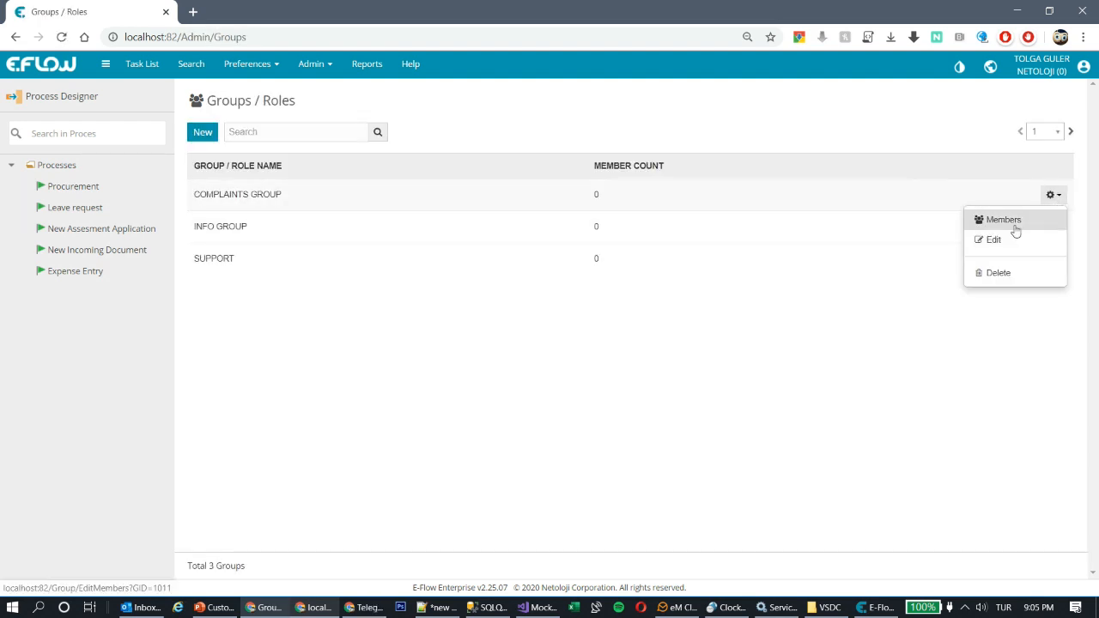
Step: Add admin and a second user as members of COMPLAINTS GROUP and save
{"action": "left_click", "coordinate": [1015, 225]}
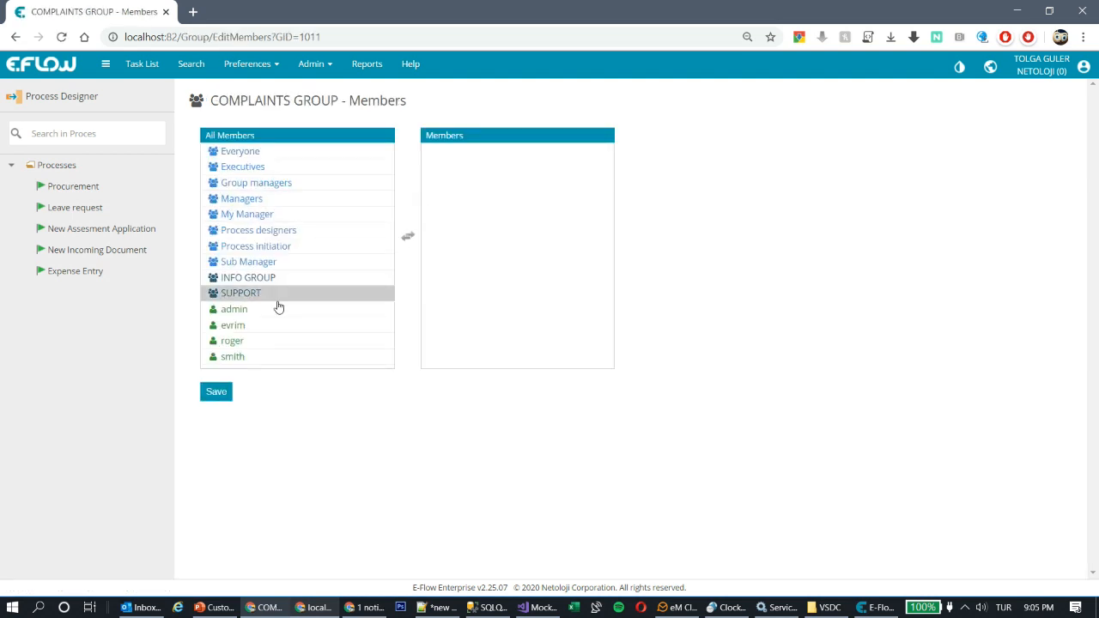
{"action": "double_click", "coordinate": [254, 312]}
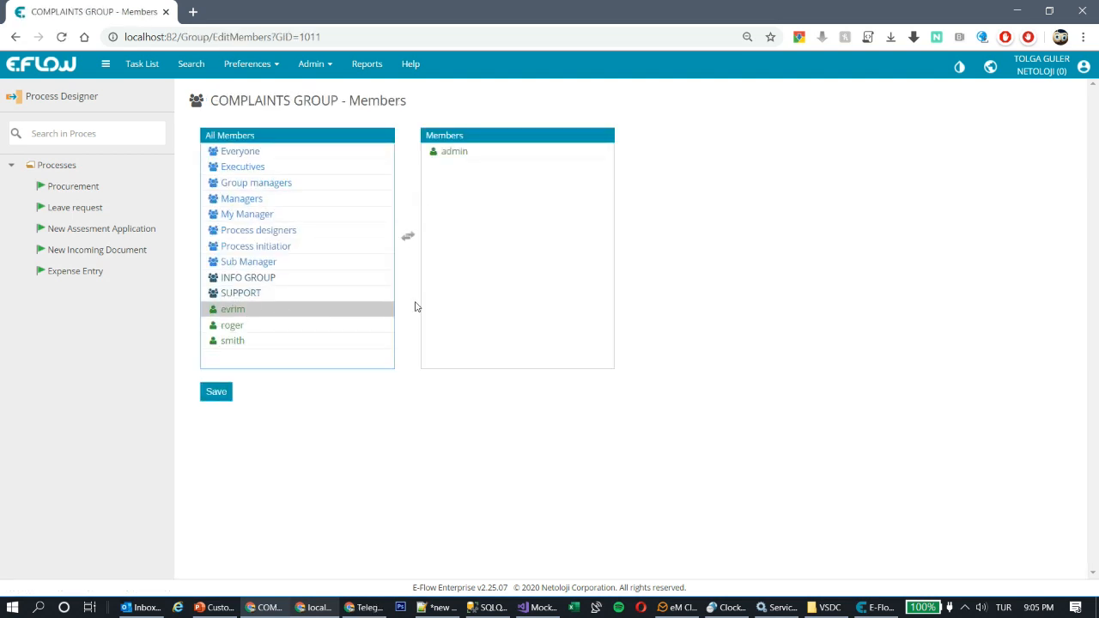
{"action": "double_click", "coordinate": [225, 312]}
{"action": "left_click", "coordinate": [216, 392]}
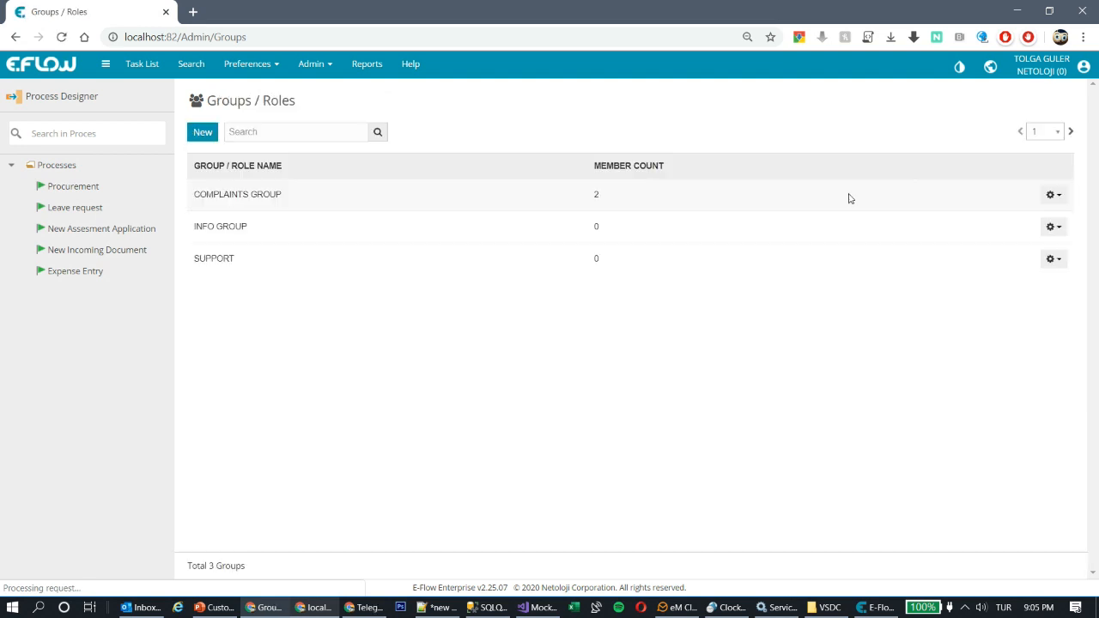
Step: Add admin and another user as members of INFO GROUP
{"action": "left_click", "coordinate": [1049, 228]}
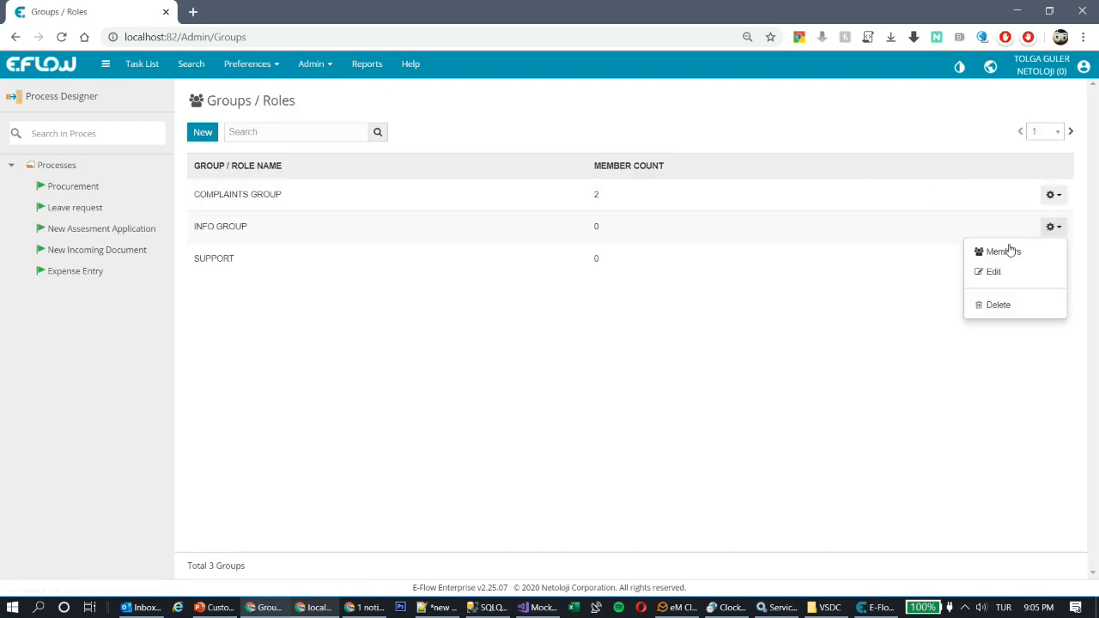
{"action": "left_click", "coordinate": [1010, 251]}
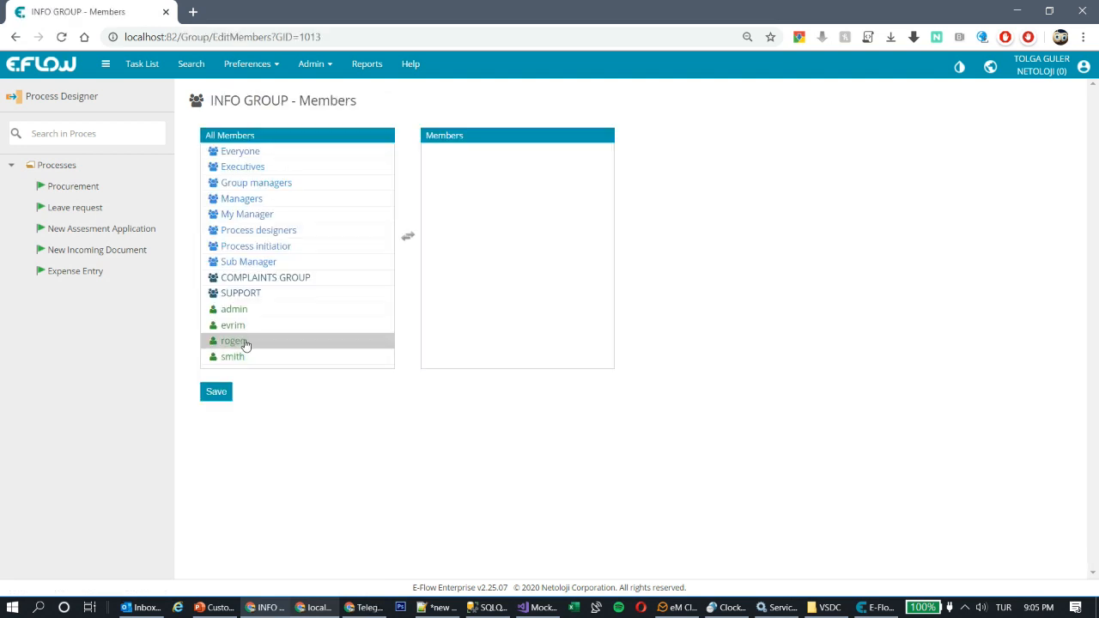
{"action": "double_click", "coordinate": [245, 343]}
{"action": "double_click", "coordinate": [253, 313]}
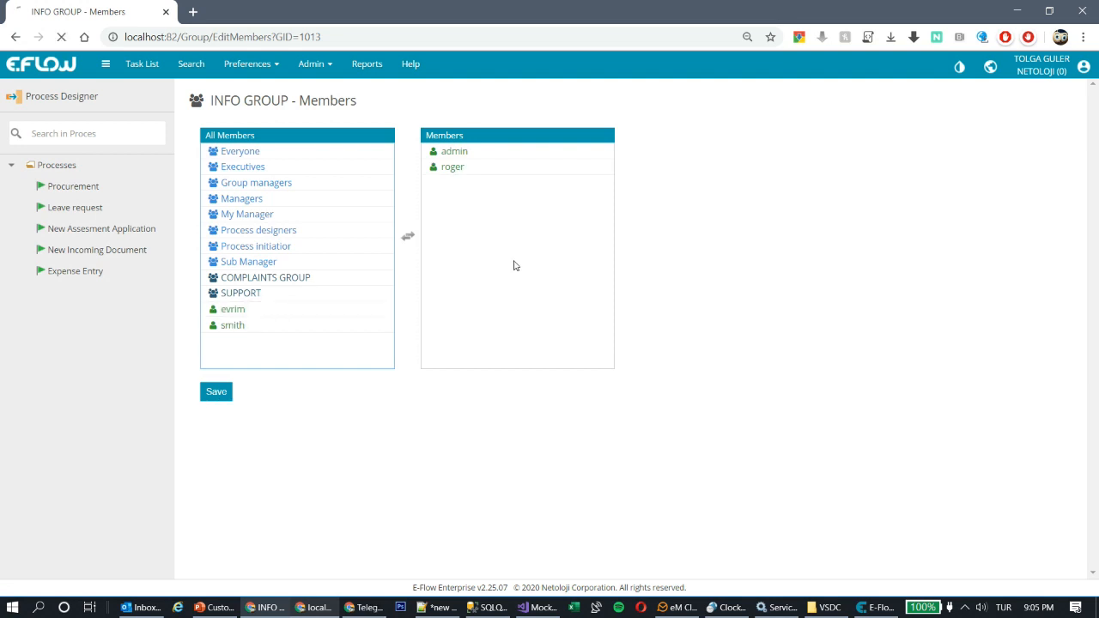
Step: Add admin and a second user as members of SUPPORT and save
{"action": "left_click", "coordinate": [1054, 259]}
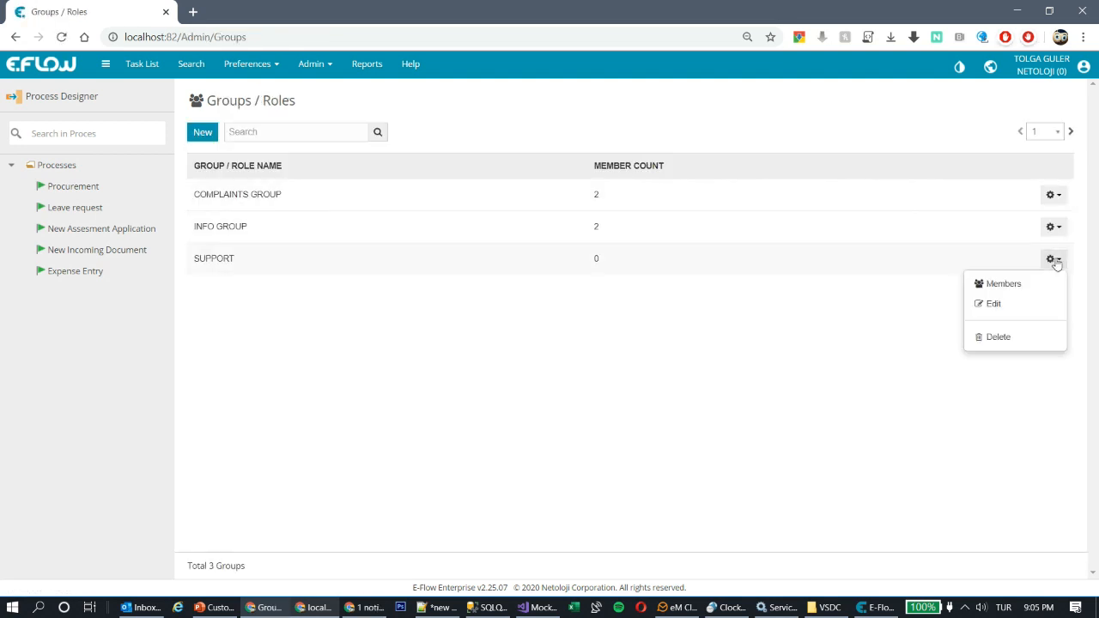
{"action": "left_click", "coordinate": [1004, 285]}
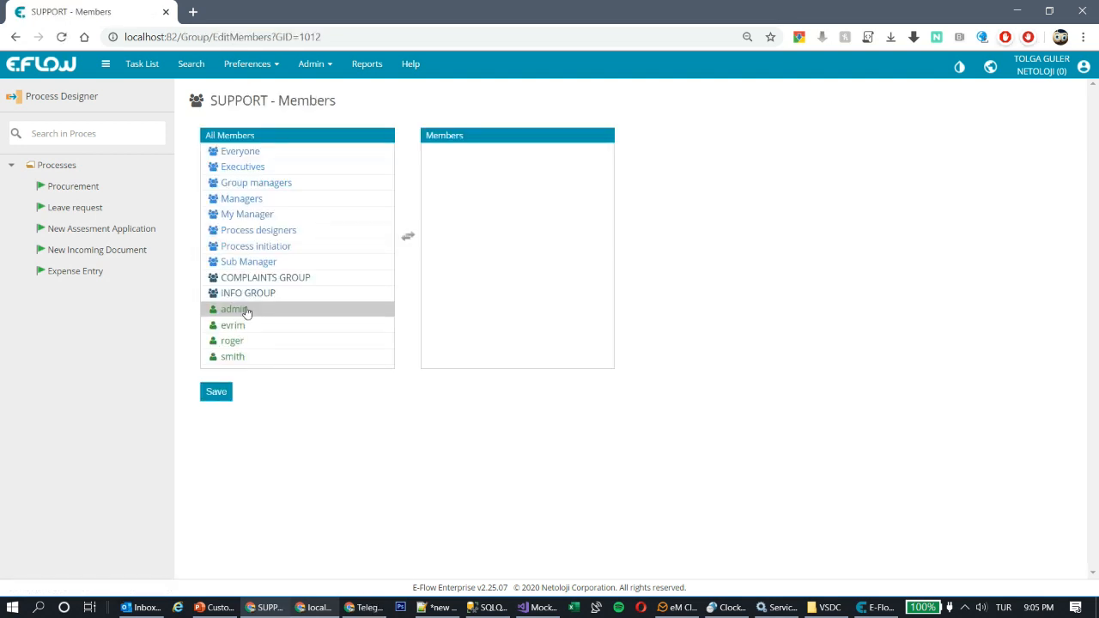
{"action": "double_click", "coordinate": [240, 311]}
{"action": "double_click", "coordinate": [223, 343]}
{"action": "left_click", "coordinate": [205, 393]}
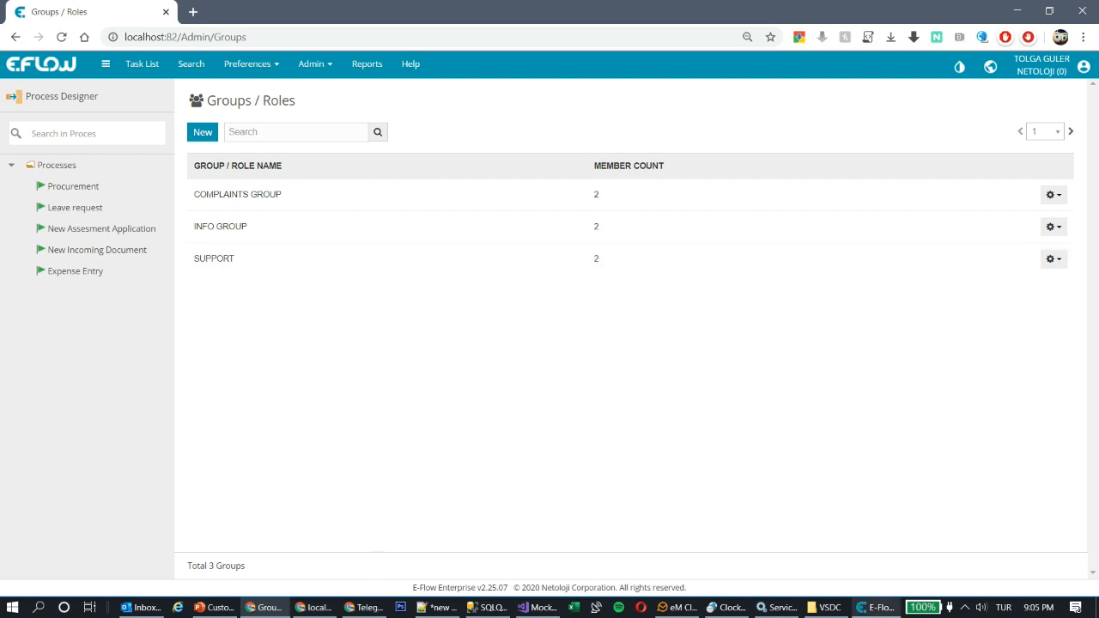
Step: Drop a Decision step onto the canvas and type its description 'Message forwards'
{"action": "left_click", "coordinate": [889, 611]}
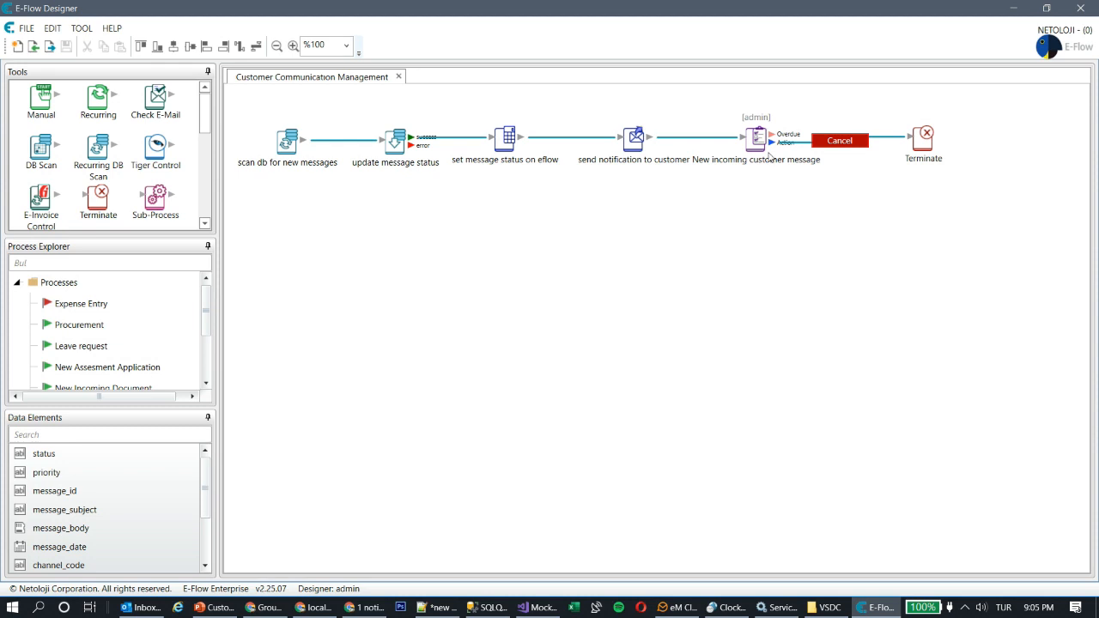
{"action": "scroll", "coordinate": [195, 127], "scroll_direction": "down", "scroll_amount": 2}
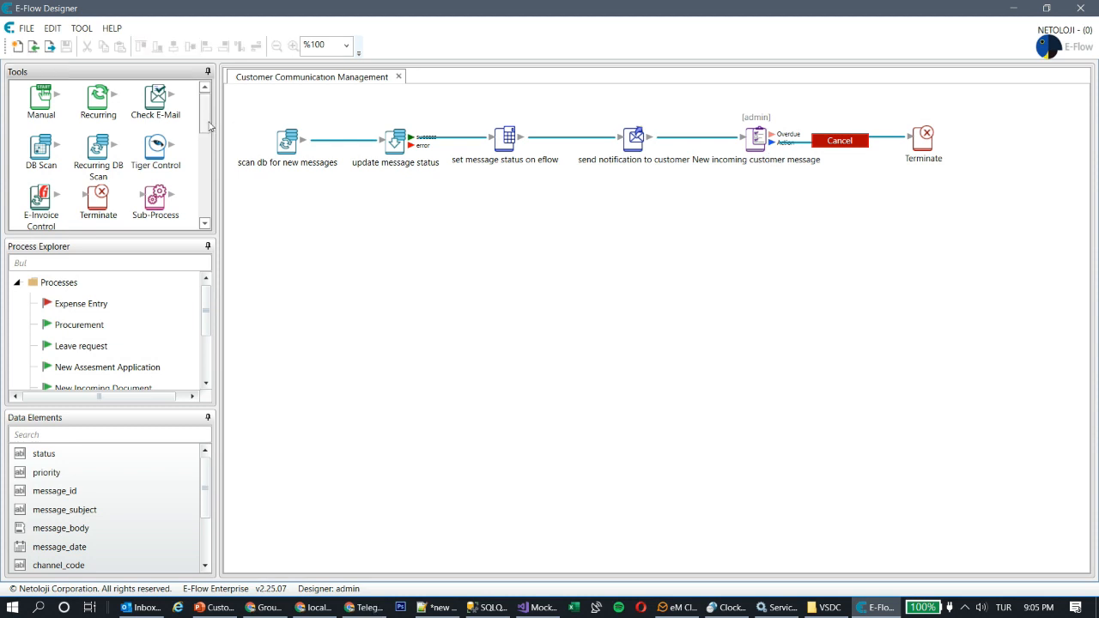
{"action": "mouse_move", "coordinate": [214, 137]}
{"action": "left_mouse_down"}
{"action": "mouse_move", "coordinate": [203, 198]}
{"action": "mouse_move", "coordinate": [204, 132]}
{"action": "mouse_move", "coordinate": [203, 201]}
{"action": "mouse_move", "coordinate": [197, 116]}
{"action": "mouse_move", "coordinate": [205, 140]}
{"action": "left_mouse_up"}
{"action": "left_click_drag", "start_coordinate": [100, 175], "coordinate": [228, 262]}
{"action": "type", "text": "Message forwards"}
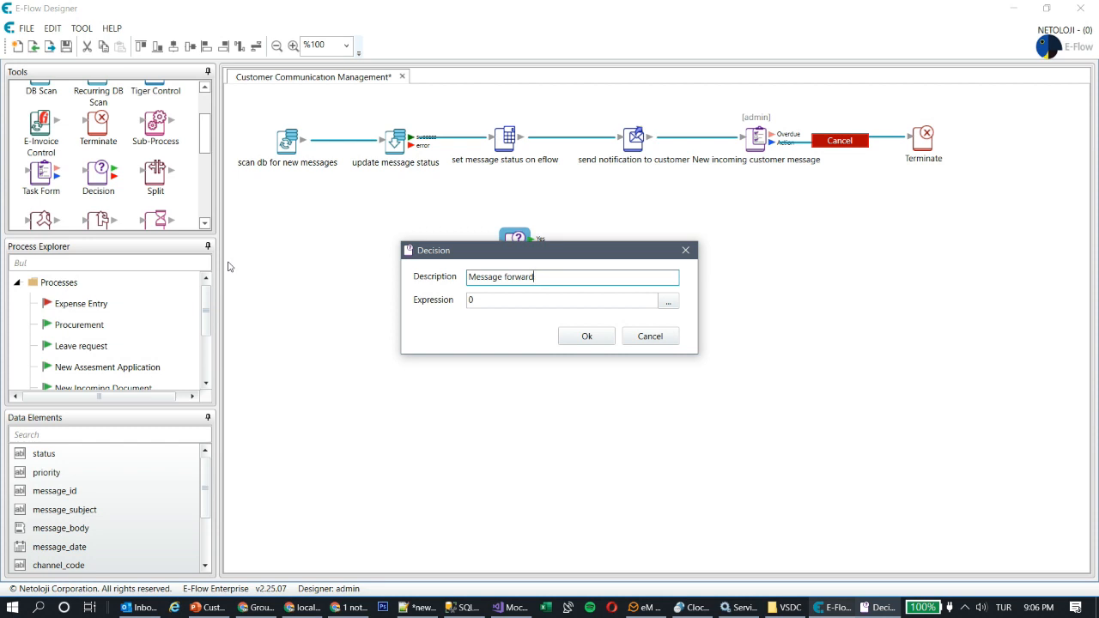
Step: Build the decision expression starting with message_type followed by an == comparison
{"action": "left_click", "coordinate": [518, 302]}
{"action": "left_click", "coordinate": [668, 301]}
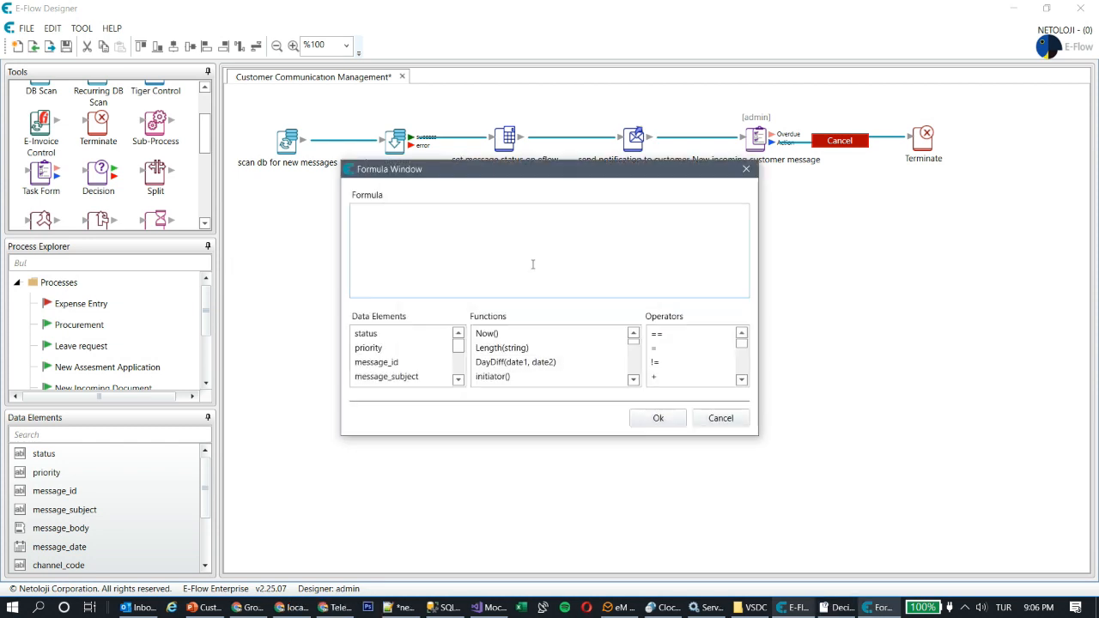
{"action": "left_click_drag", "start_coordinate": [460, 348], "coordinate": [462, 374]}
{"action": "left_click", "coordinate": [420, 349]}
{"action": "double_click", "coordinate": [392, 351]}
{"action": "left_click", "coordinate": [446, 211]}
{"action": "double_click", "coordinate": [677, 334]}
{"action": "left_click", "coordinate": [463, 211]}
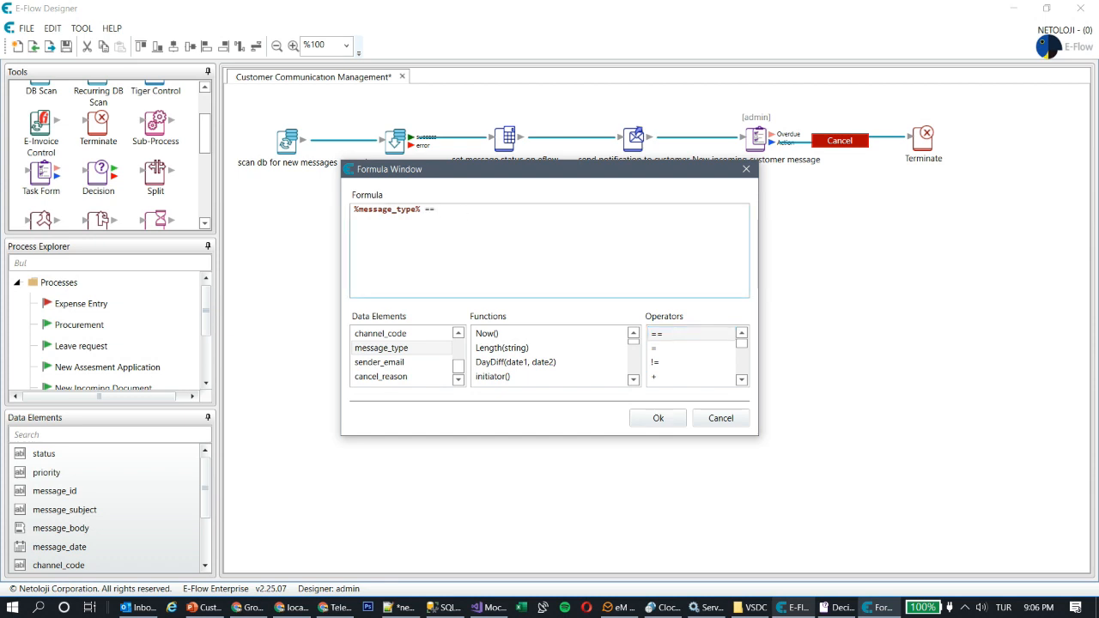
Step: Correct the comparison value to COMPLAINT and confirm the formula and decision
{"action": "double_click", "coordinate": [441, 210]}
{"action": "key", "text": "super+space"}
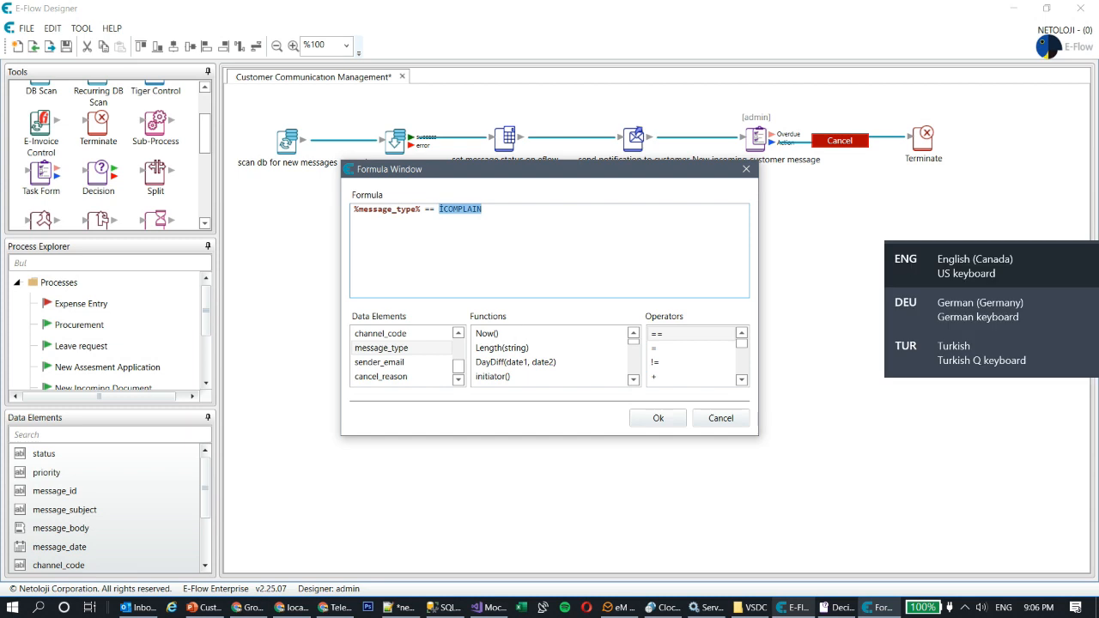
{"action": "key", "text": "super+space"}
{"action": "key", "text": "super+space"}
{"action": "key", "text": "super+space"}
{"action": "key", "text": "BackSpace"}
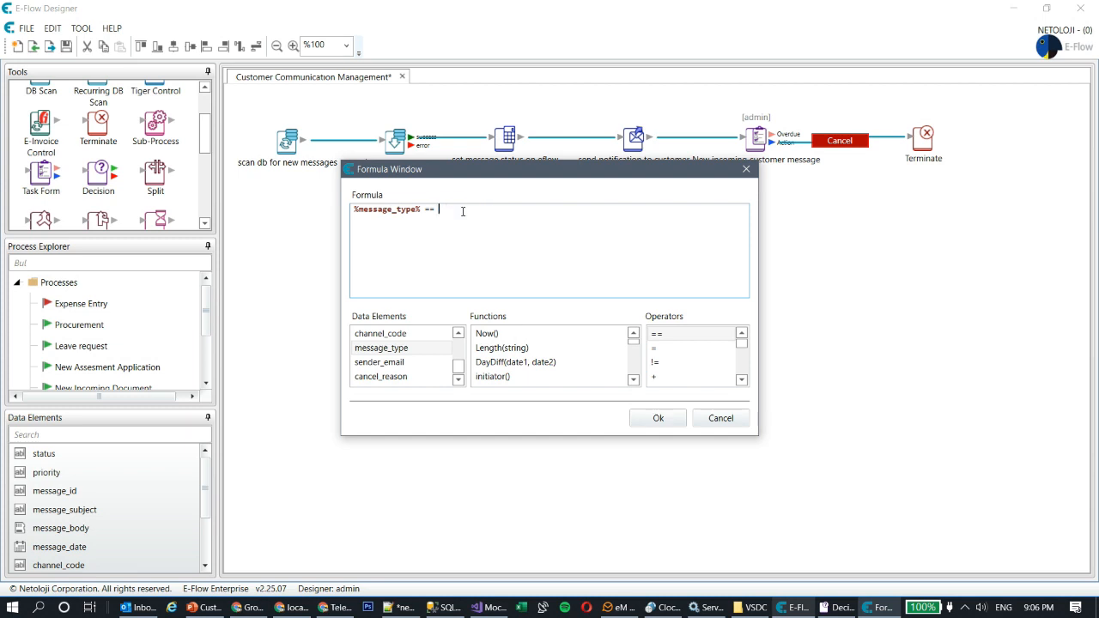
{"action": "type", "text": "COMPLAINT\""}
{"action": "left_click", "coordinate": [654, 420]}
{"action": "left_click", "coordinate": [588, 339]}
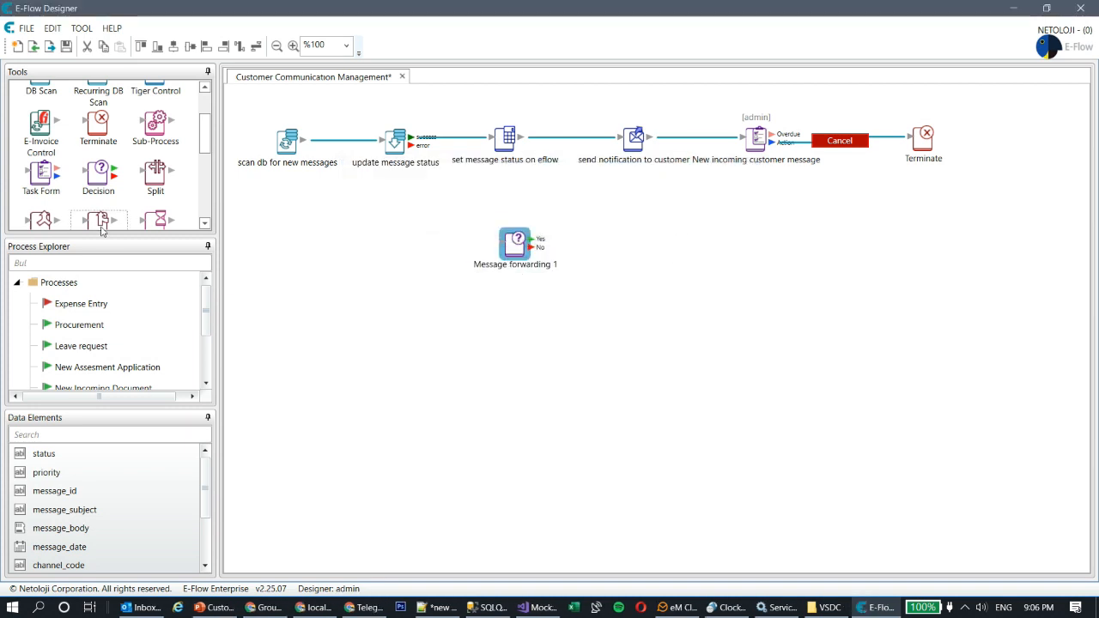
Step: Place a second decision step and describe it as 'Message Forwarding 2'
{"action": "left_click_drag", "start_coordinate": [103, 180], "coordinate": [640, 240]}
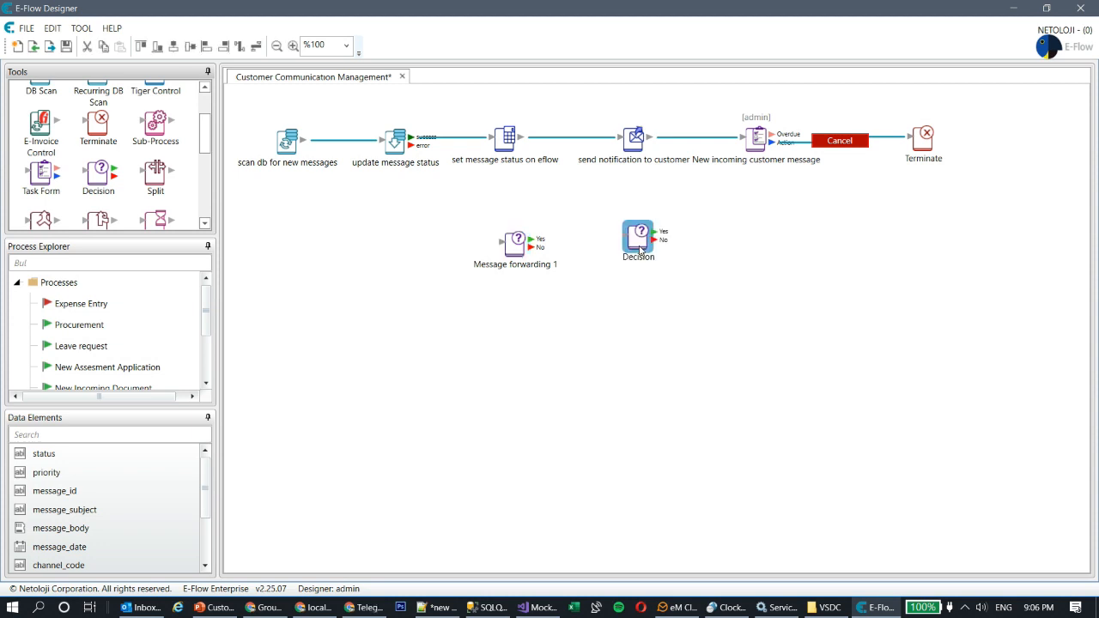
{"action": "left_click_drag", "start_coordinate": [521, 281], "coordinate": [366, 272]}
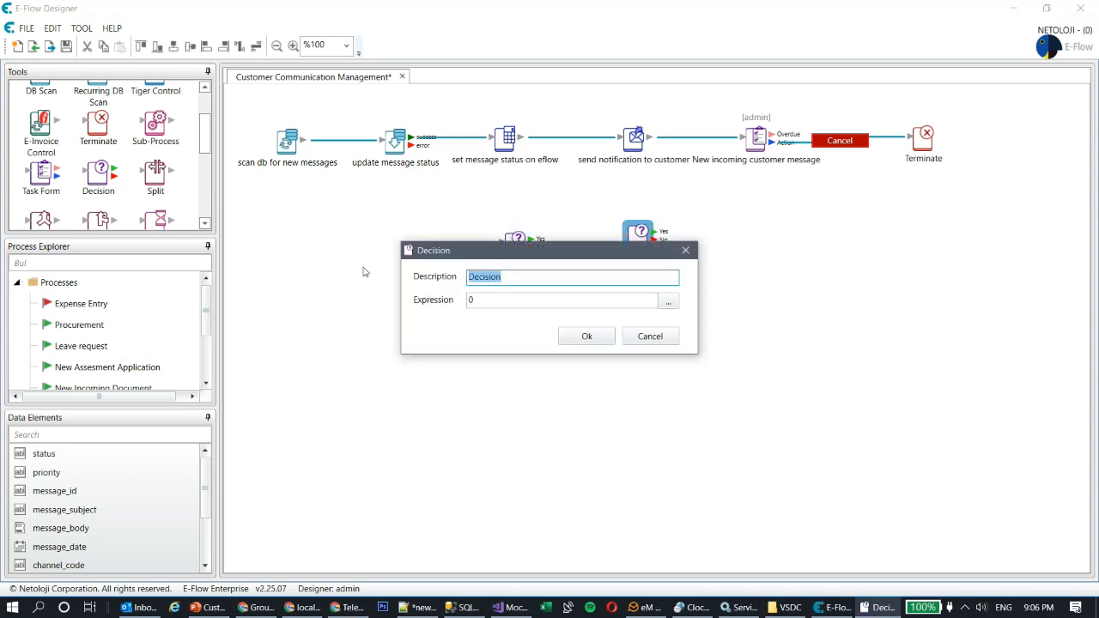
{"action": "type", "text": "Message Forwarding 2"}
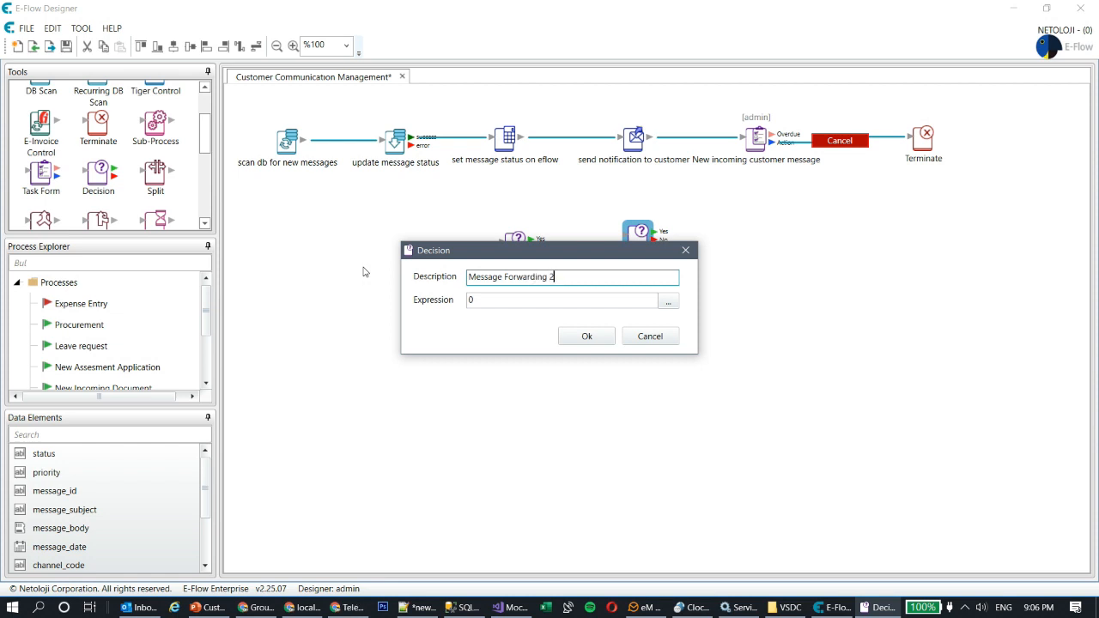
Step: Give it the expression %message_type% == "SUPPORT" and confirm the decision
{"action": "left_click", "coordinate": [668, 301]}
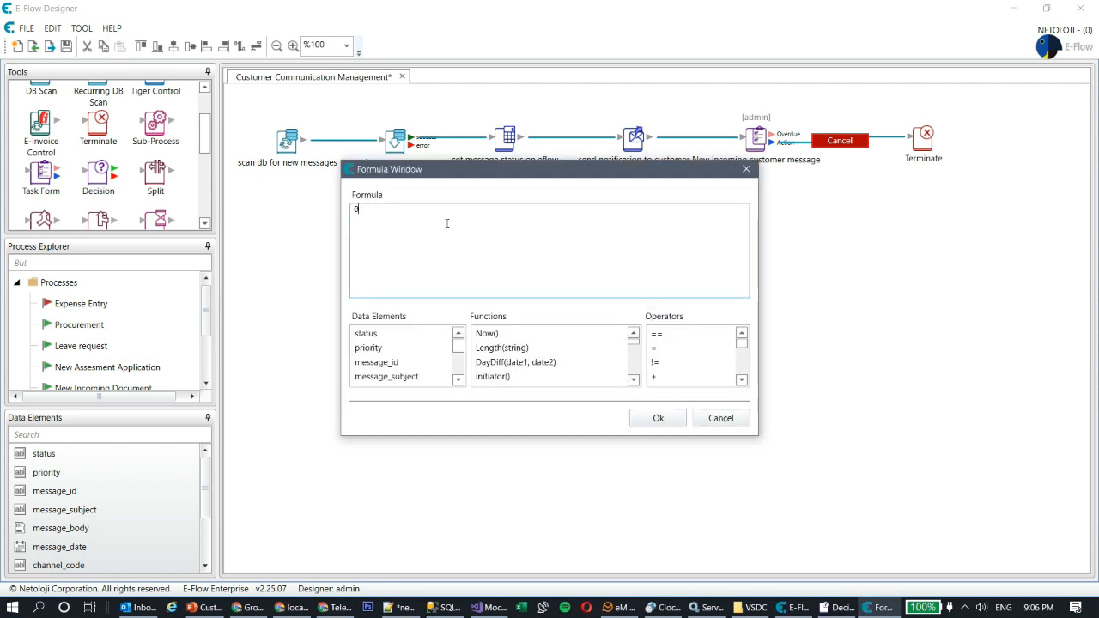
{"action": "key", "text": "BackSpace"}
{"action": "scroll", "coordinate": [390, 352], "scroll_direction": "down", "scroll_amount": 2}
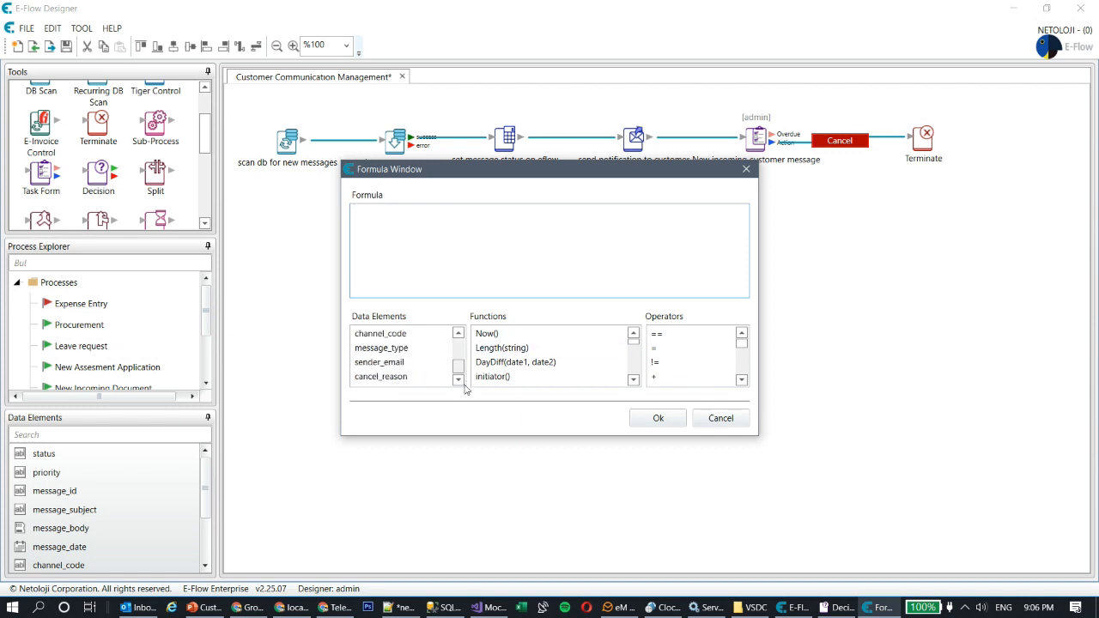
{"action": "double_click", "coordinate": [389, 348]}
{"action": "left_click", "coordinate": [460, 211]}
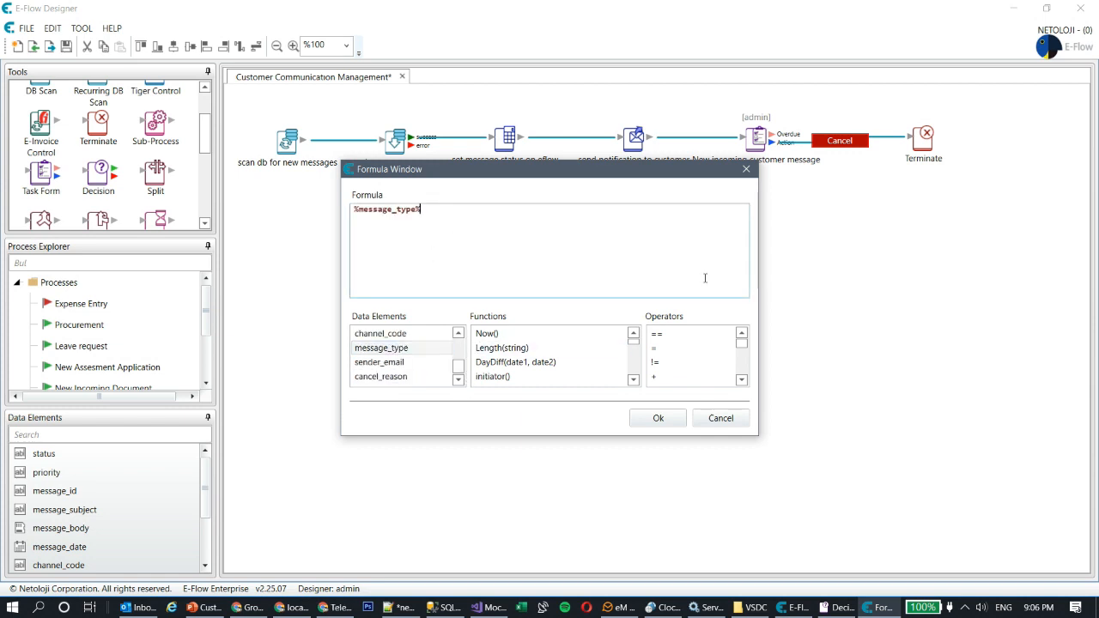
{"action": "double_click", "coordinate": [671, 337]}
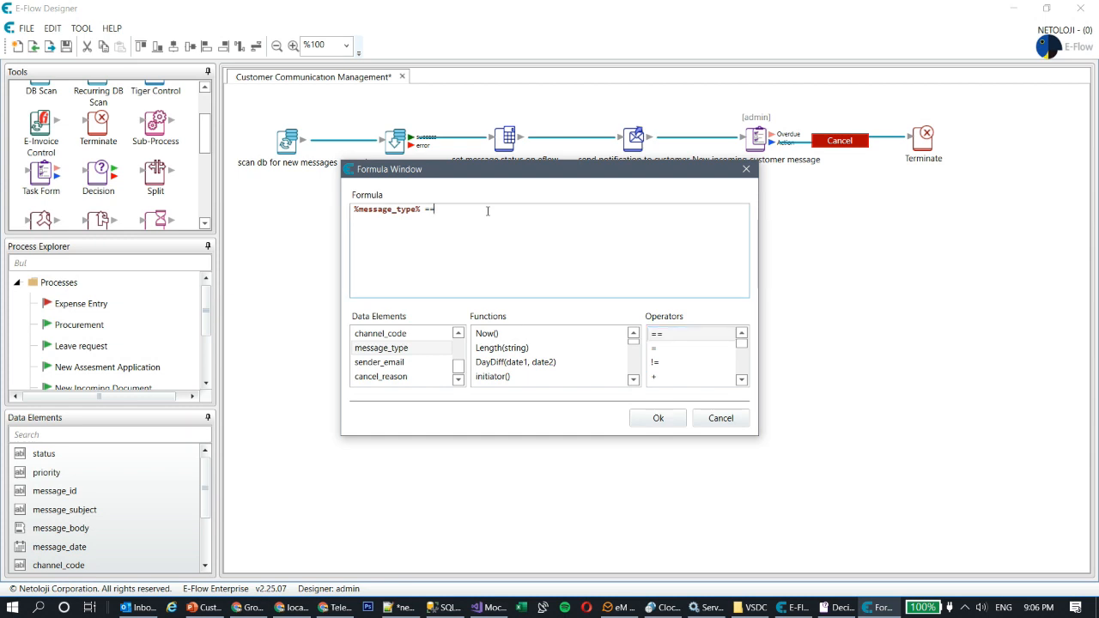
{"action": "type", "text": "\"SUPPORT\""}
{"action": "left_click", "coordinate": [657, 418]}
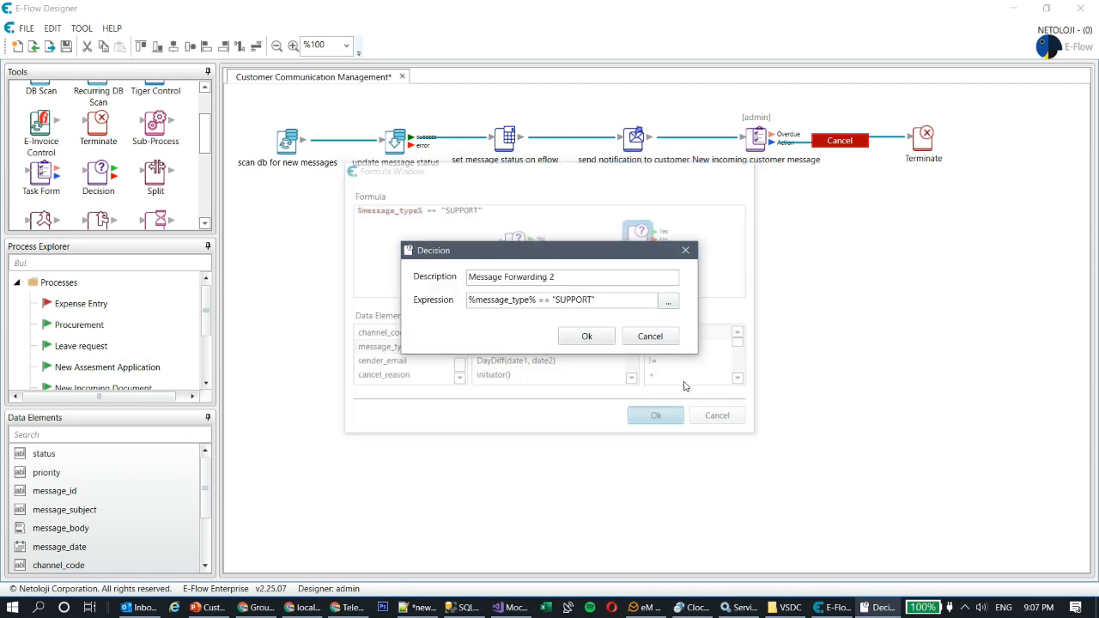
{"action": "left_click", "coordinate": [586, 336]}
Step: Rearrange the canvas: move the customer message task, notification step and both Message Forwarding decisions lower
{"action": "left_click_drag", "start_coordinate": [632, 243], "coordinate": [527, 316]}
{"action": "left_click_drag", "start_coordinate": [518, 250], "coordinate": [488, 248]}
{"action": "left_click_drag", "start_coordinate": [757, 138], "coordinate": [680, 234]}
{"action": "left_click_drag", "start_coordinate": [634, 137], "coordinate": [581, 200]}
{"action": "left_click_drag", "start_coordinate": [534, 311], "coordinate": [639, 419]}
{"action": "left_click_drag", "start_coordinate": [487, 249], "coordinate": [514, 352]}
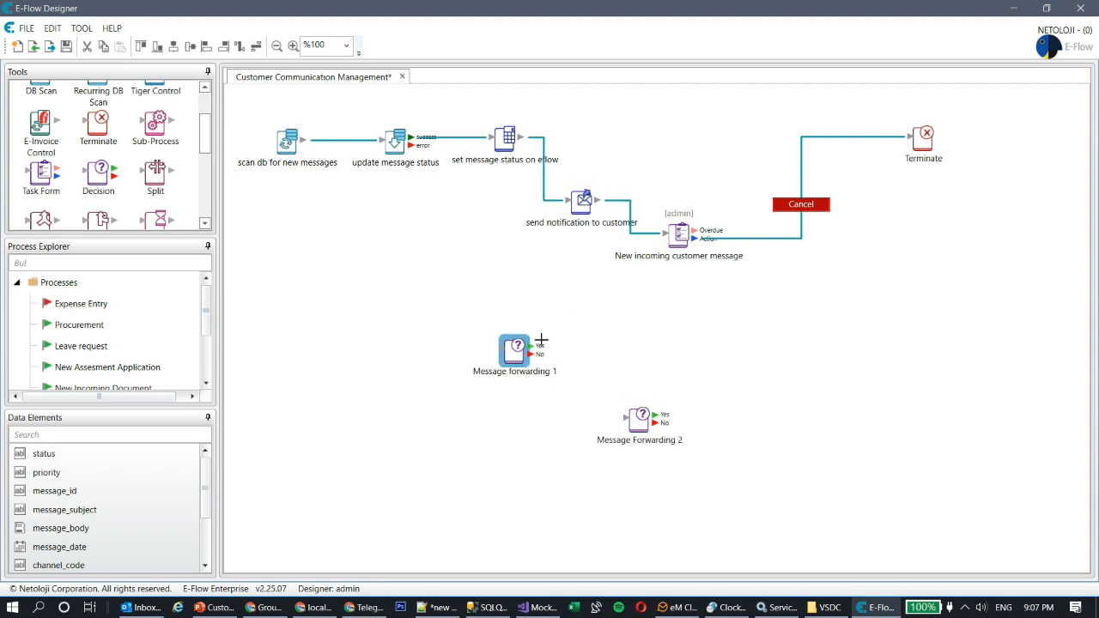
Step: Link the customer message task's Action to Message forwarding 1 with a green 'Forward' button
{"action": "left_click_drag", "start_coordinate": [698, 239], "coordinate": [690, 347]}
{"action": "double_click", "coordinate": [667, 330]}
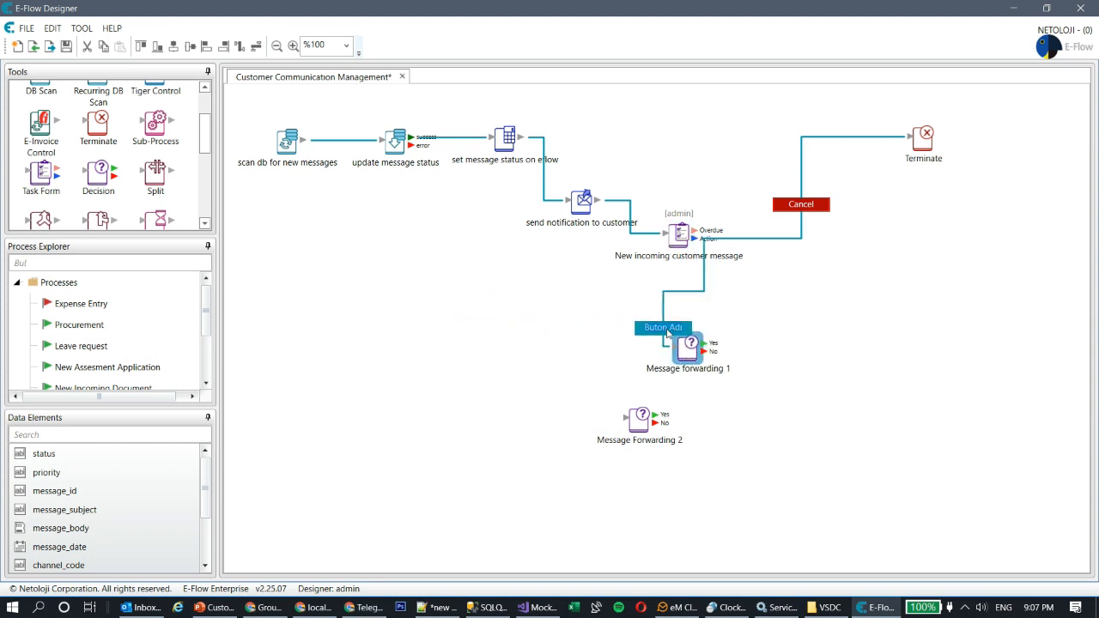
{"action": "left_click_drag", "start_coordinate": [569, 183], "coordinate": [302, 179]}
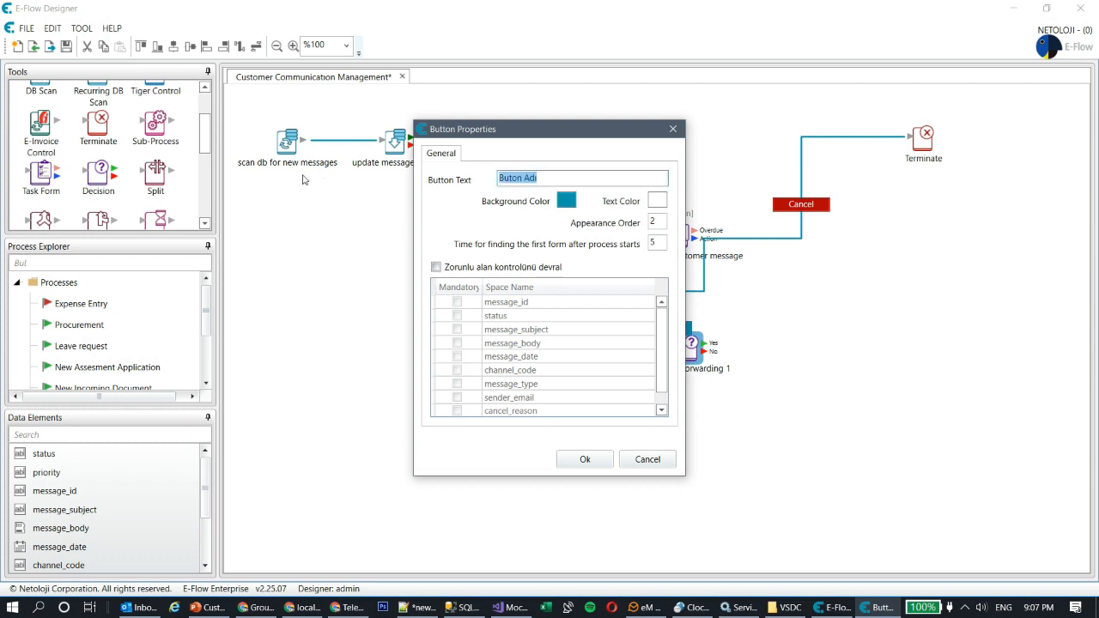
{"action": "type", "text": "Forward"}
{"action": "left_click", "coordinate": [566, 200]}
{"action": "left_click_drag", "start_coordinate": [627, 256], "coordinate": [625, 243]}
{"action": "left_click_drag", "start_coordinate": [579, 290], "coordinate": [437, 298]}
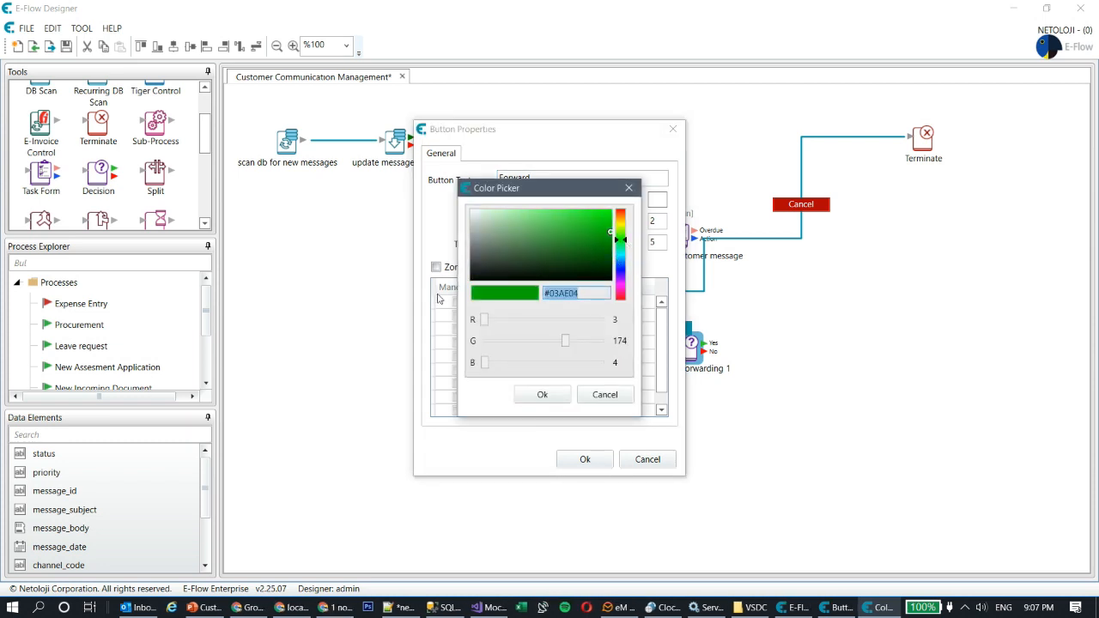
{"action": "left_click", "coordinate": [542, 397]}
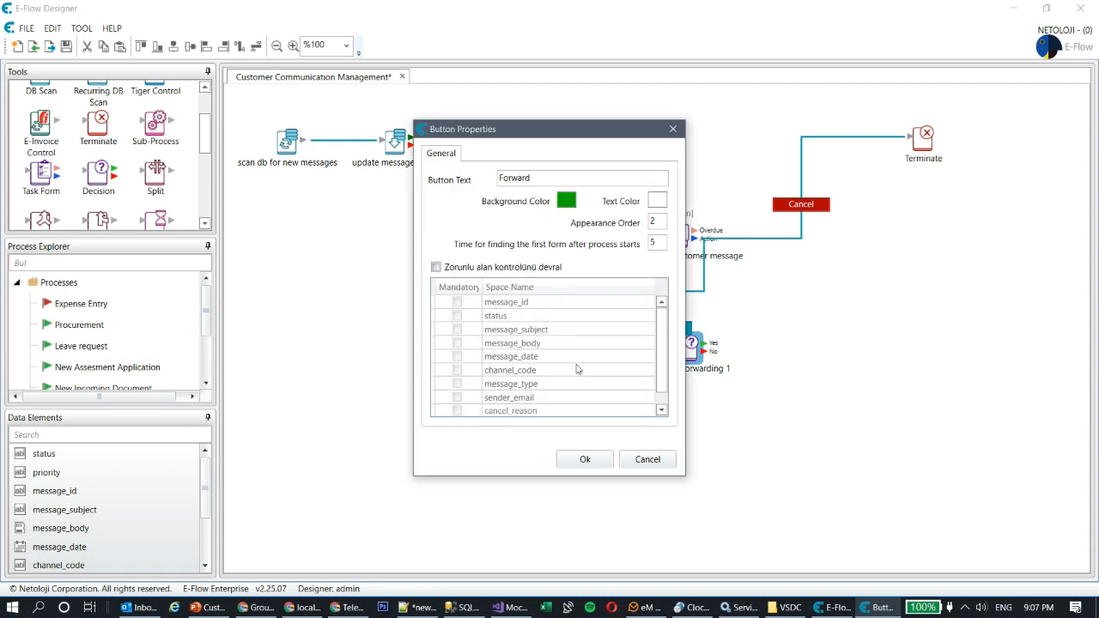
{"action": "left_click", "coordinate": [584, 460]}
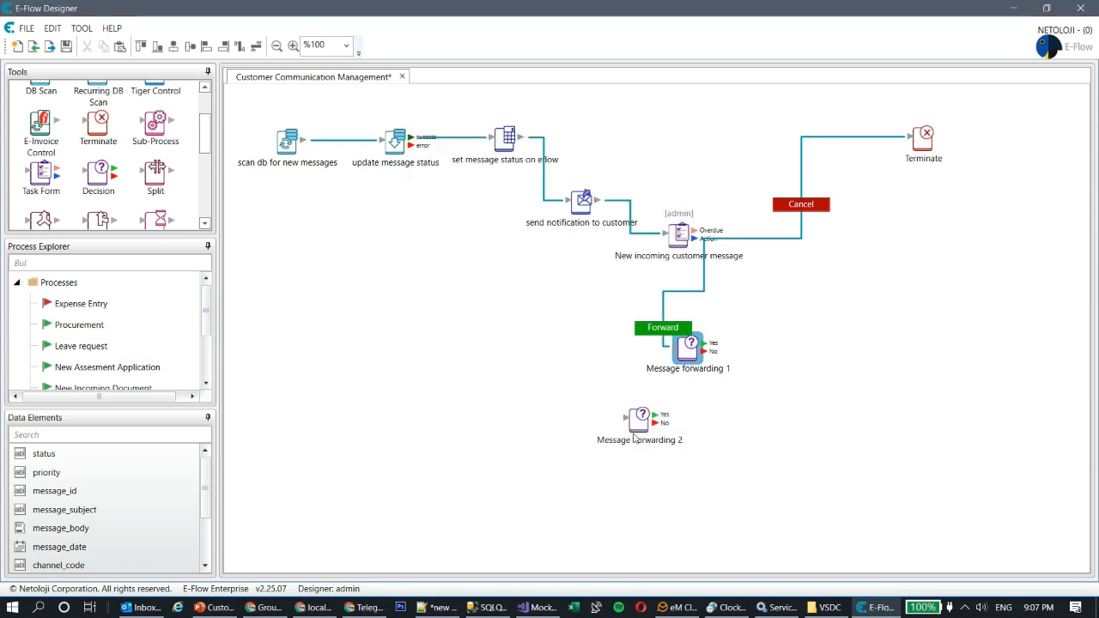
{"action": "left_click", "coordinate": [43, 183]}
{"action": "left_click_drag", "start_coordinate": [41, 182], "coordinate": [53, 183]}
Step: Duplicate the New incoming customer message task and place the copy beside Message forwarding 1
{"action": "left_click", "coordinate": [690, 244]}
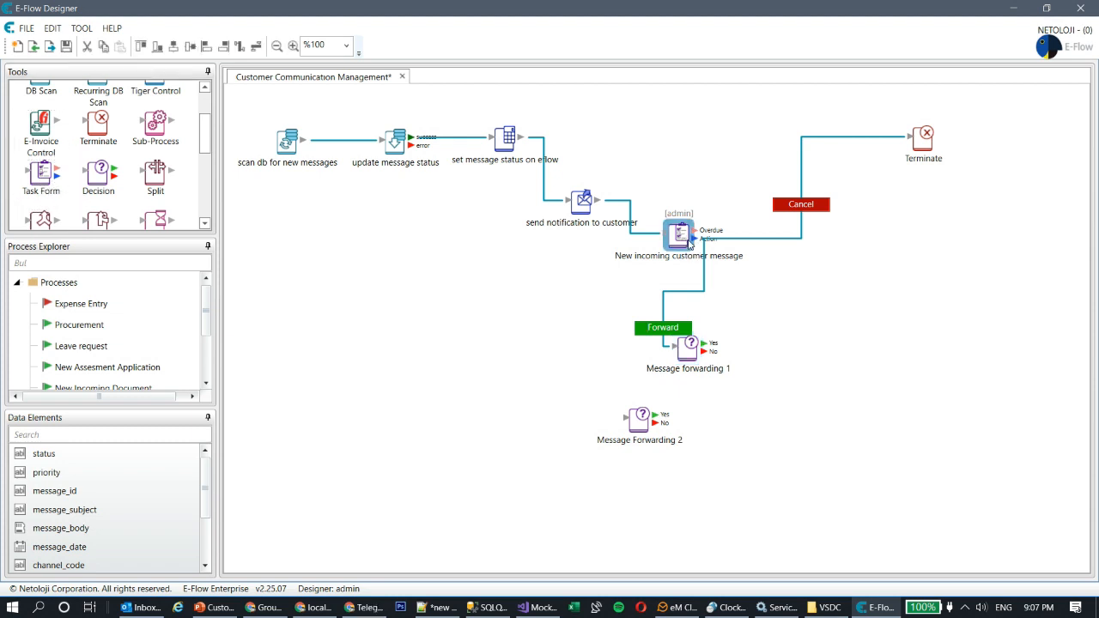
{"action": "key", "text": "ctrl+c"}
{"action": "key", "text": "ctrl+v"}
{"action": "left_click_drag", "start_coordinate": [657, 214], "coordinate": [820, 340]}
Step: Change the copy's description to 'New incoming complaint' and save it
{"action": "double_click", "coordinate": [820, 339]}
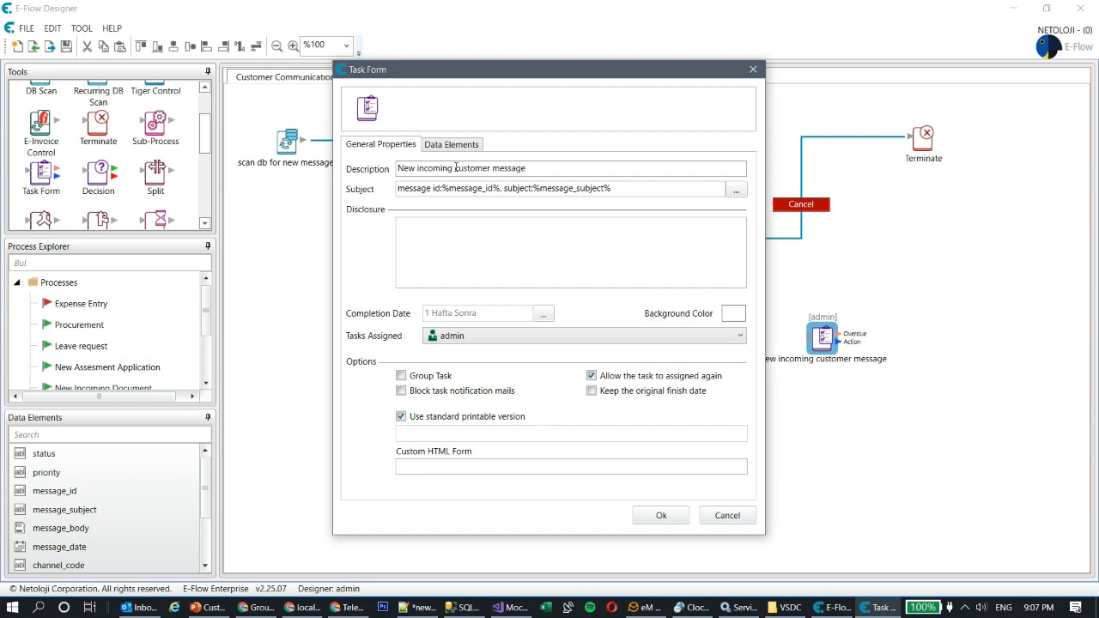
{"action": "left_click_drag", "start_coordinate": [454, 168], "coordinate": [708, 171]}
{"action": "type", "text": "complaint"}
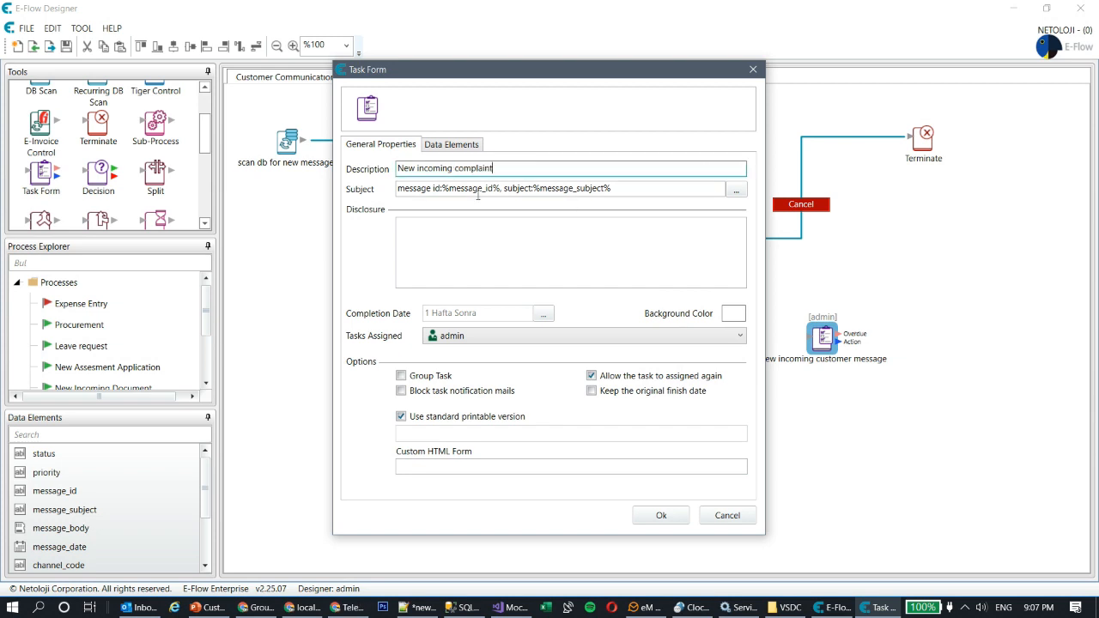
{"action": "left_click", "coordinate": [436, 146]}
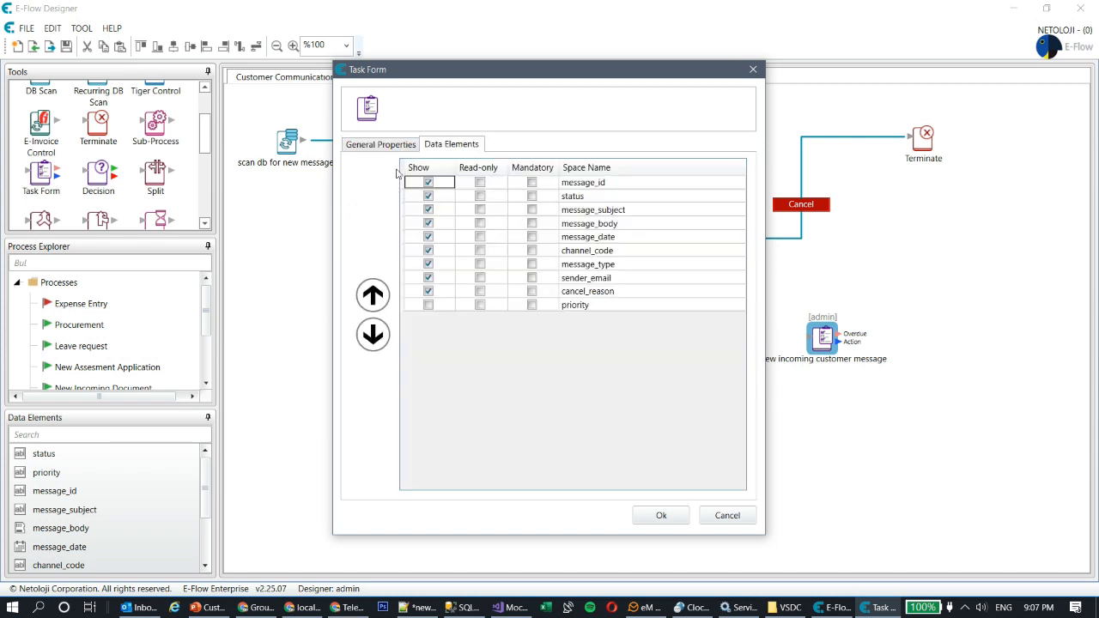
{"action": "left_click", "coordinate": [388, 145]}
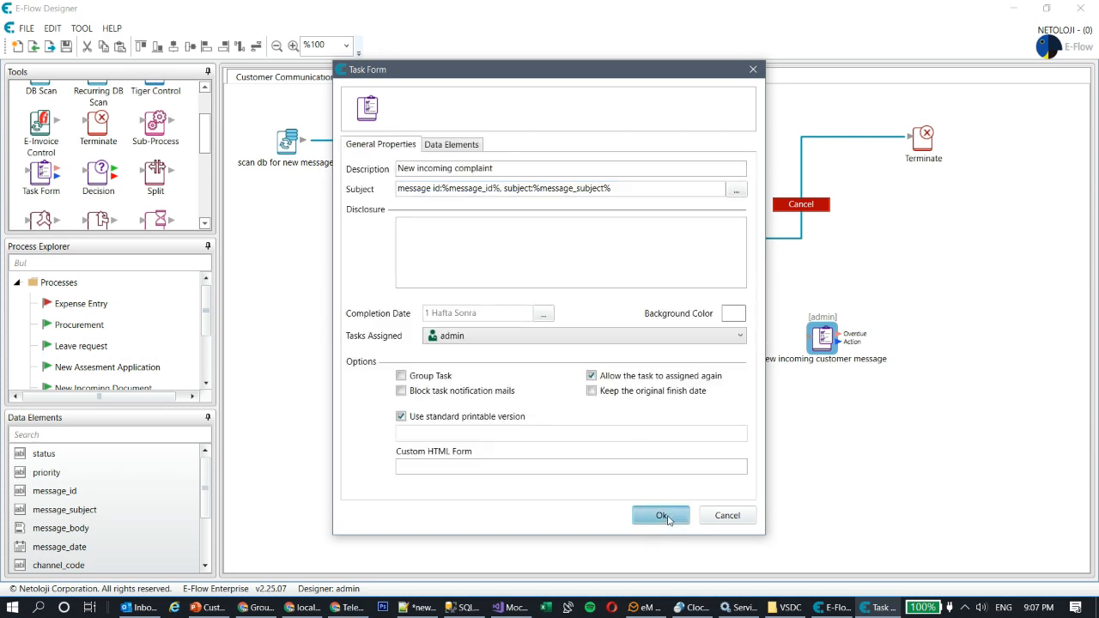
{"action": "left_click", "coordinate": [661, 516]}
{"action": "left_click_drag", "start_coordinate": [817, 342], "coordinate": [819, 353]}
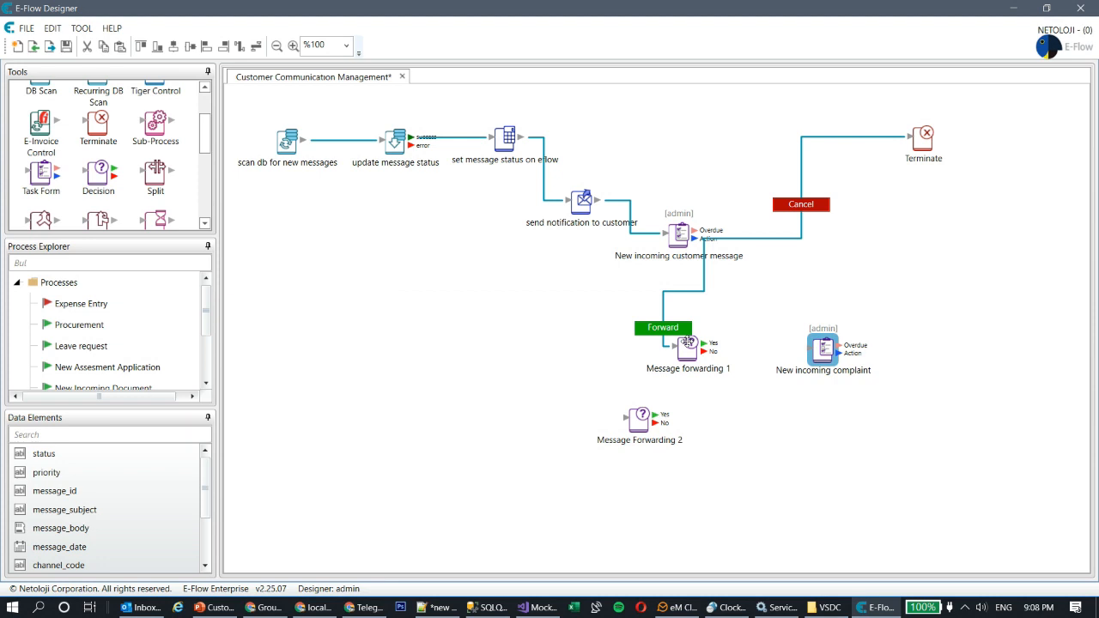
Step: Connect Message forwarding 1's Yes to New incoming complaint and its No to Message Forwarding 2
{"action": "double_click", "coordinate": [687, 346]}
{"action": "left_click", "coordinate": [670, 336]}
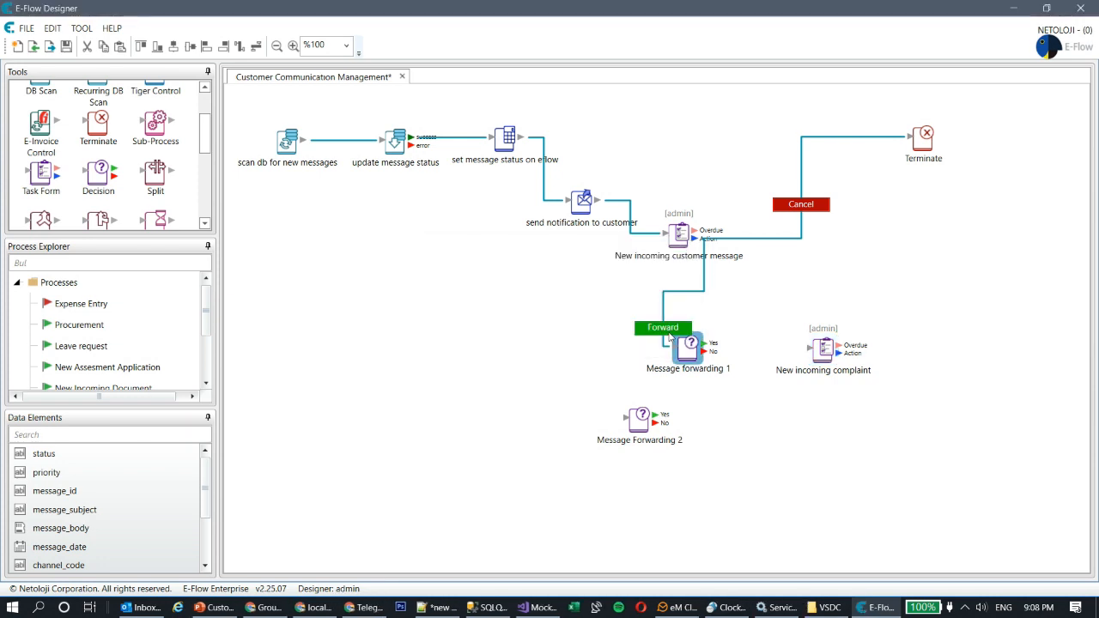
{"action": "left_click_drag", "start_coordinate": [710, 347], "coordinate": [823, 344]}
{"action": "left_click_drag", "start_coordinate": [640, 419], "coordinate": [732, 416]}
{"action": "mouse_move", "coordinate": [704, 352]}
{"action": "left_mouse_down"}
{"action": "mouse_move", "coordinate": [707, 404]}
{"action": "mouse_move", "coordinate": [735, 426]}
{"action": "mouse_move", "coordinate": [739, 354]}
{"action": "mouse_move", "coordinate": [748, 421]}
{"action": "left_mouse_up"}
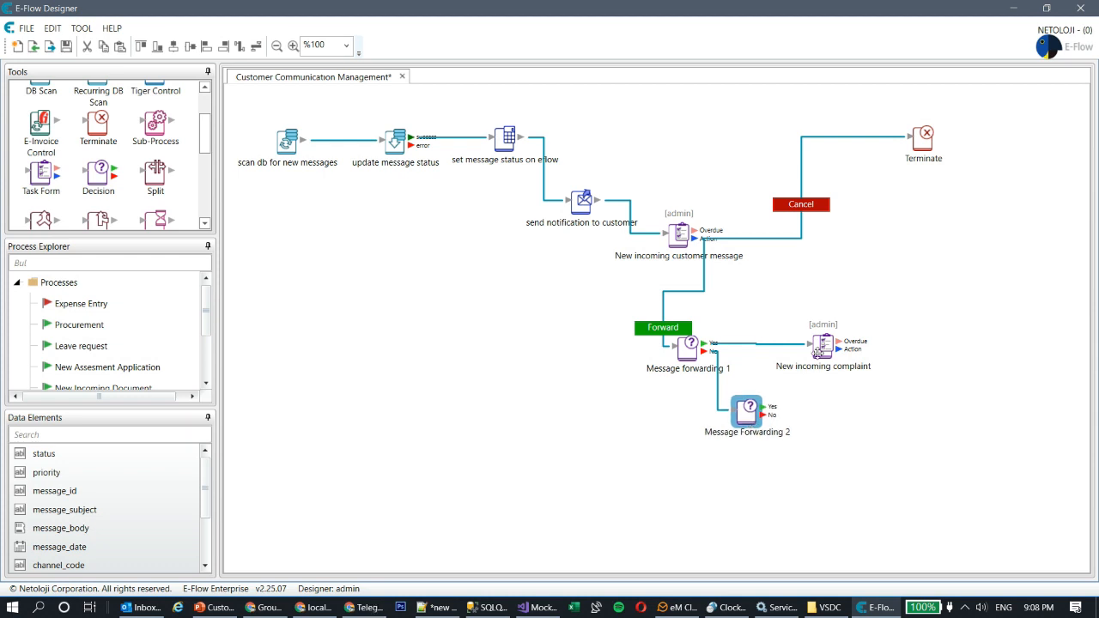
Step: Paste a second complaint task below and connect Message Forwarding 2's Yes outcome to it
{"action": "left_click", "coordinate": [821, 347]}
{"action": "key", "text": "ctrl+v"}
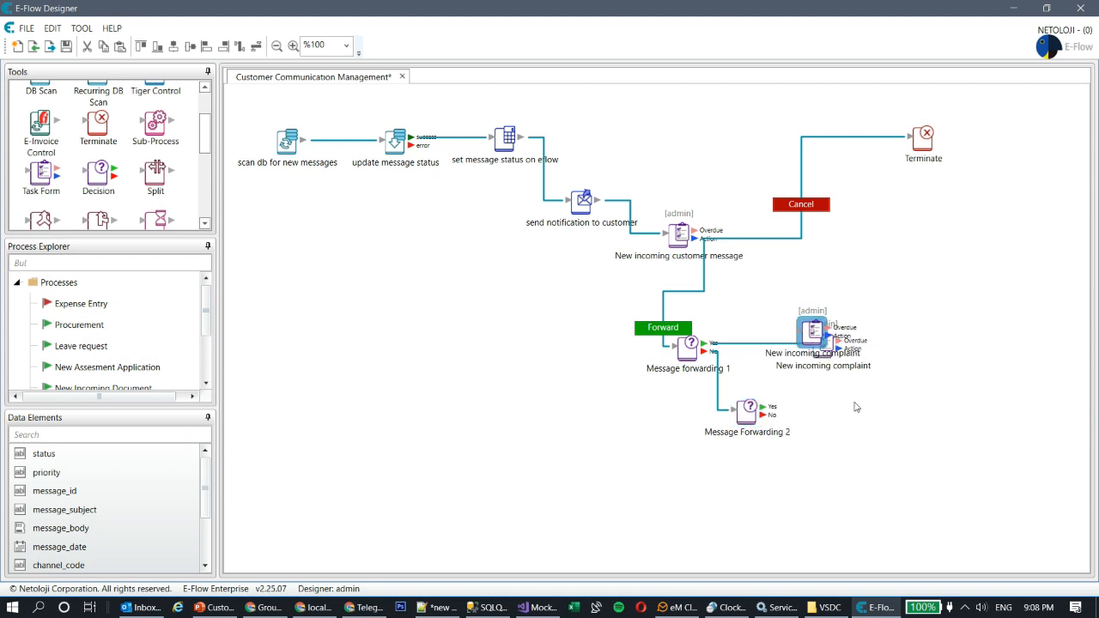
{"action": "left_click_drag", "start_coordinate": [805, 330], "coordinate": [872, 401]}
{"action": "double_click", "coordinate": [747, 413]}
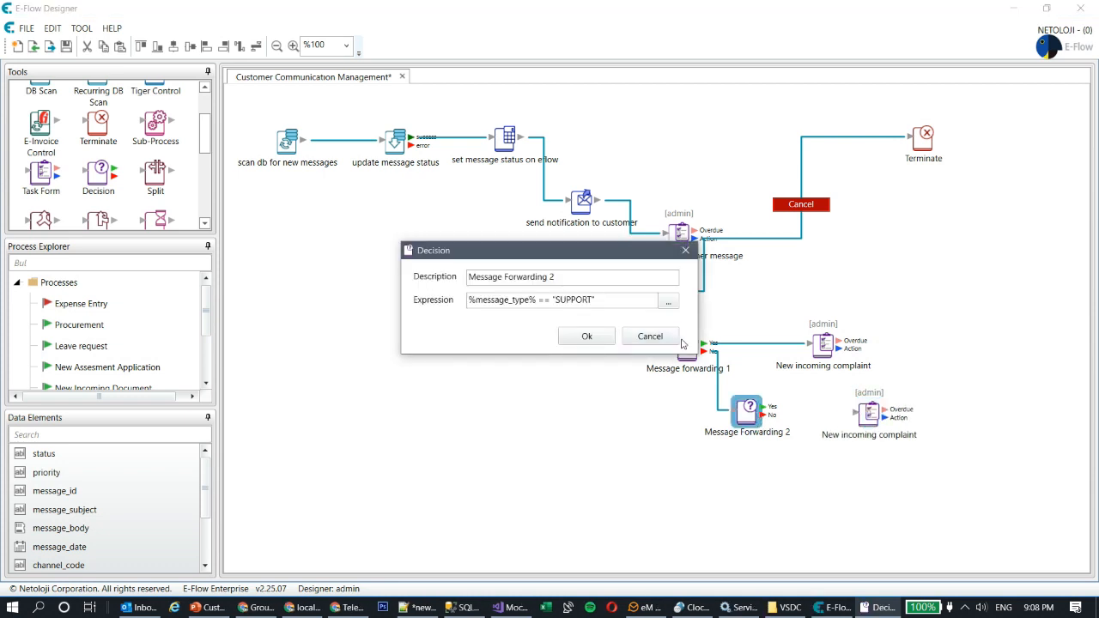
{"action": "left_click", "coordinate": [650, 337]}
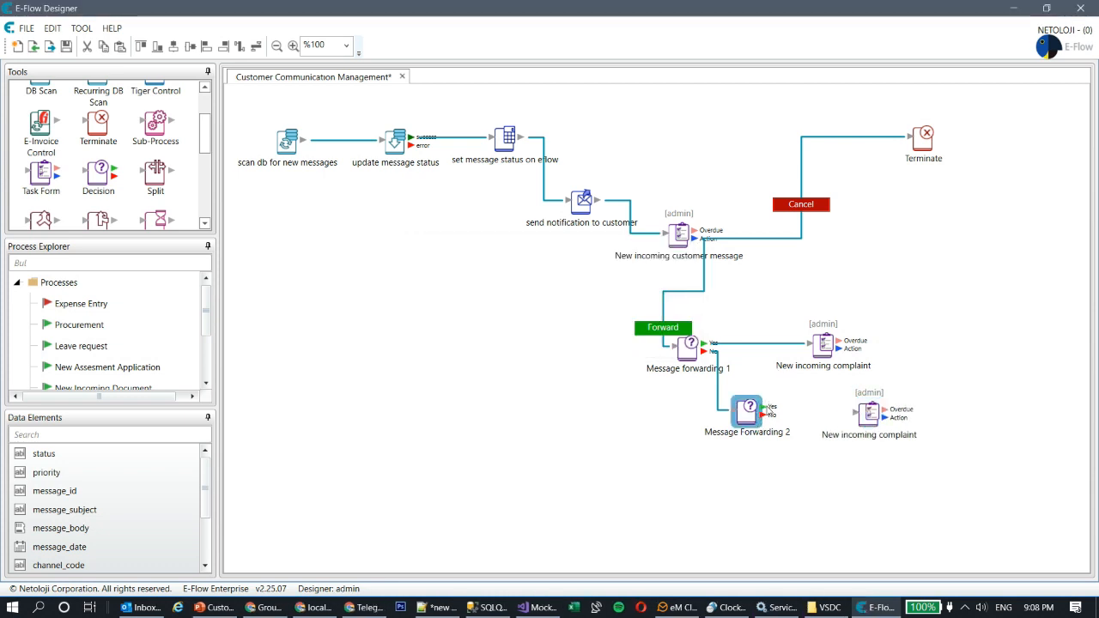
{"action": "left_click_drag", "start_coordinate": [765, 407], "coordinate": [871, 415]}
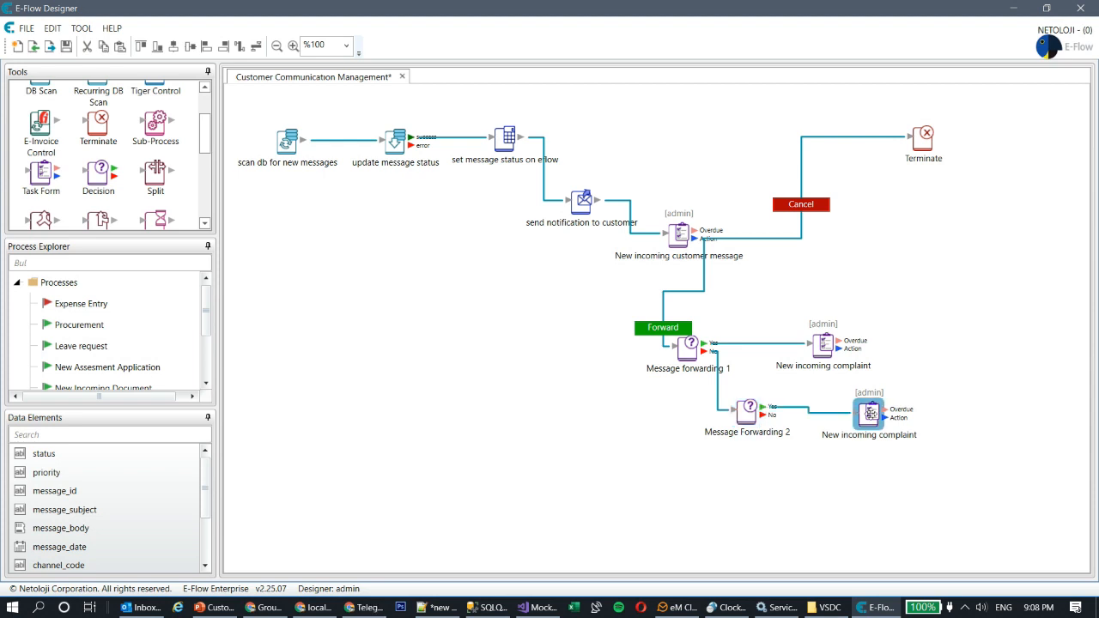
{"action": "double_click", "coordinate": [870, 414]}
Step: Edit the second complaint task's description to 'support requses', keeping admin as assignee
{"action": "double_click", "coordinate": [483, 170]}
{"action": "type", "text": "support "}
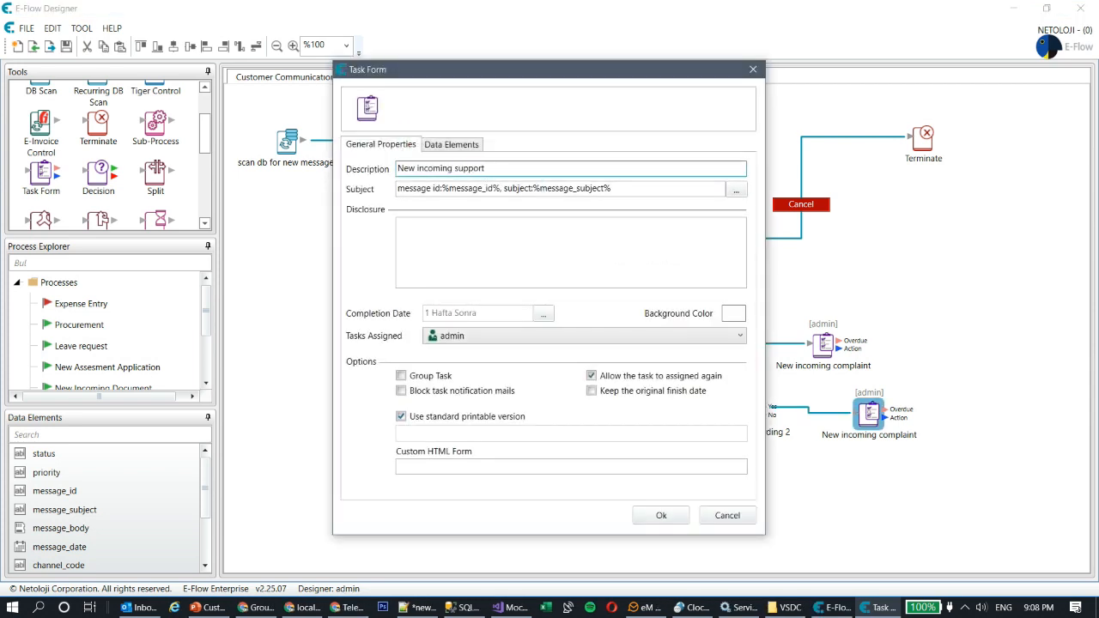
{"action": "type", "text": "requsest"}
{"action": "left_click", "coordinate": [509, 337]}
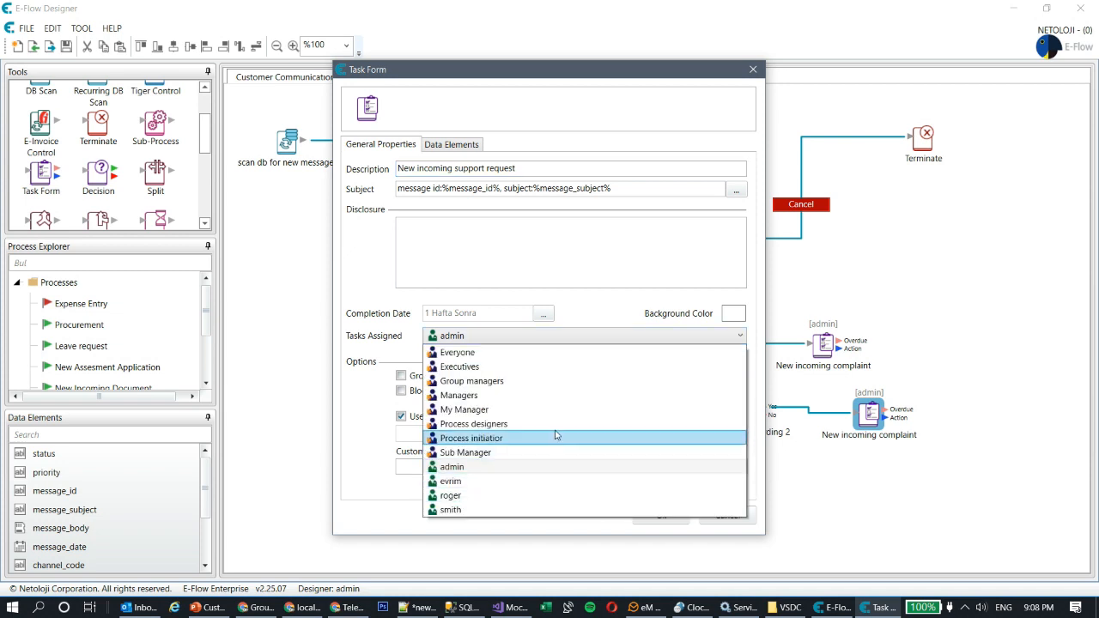
{"action": "left_click", "coordinate": [827, 496]}
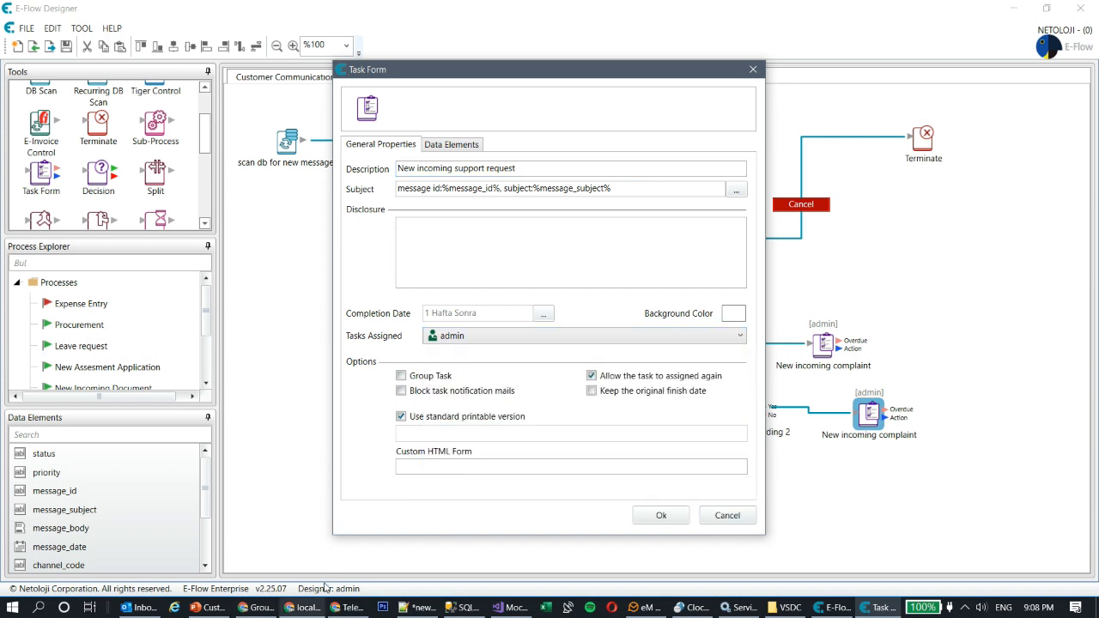
{"action": "left_click", "coordinate": [731, 513]}
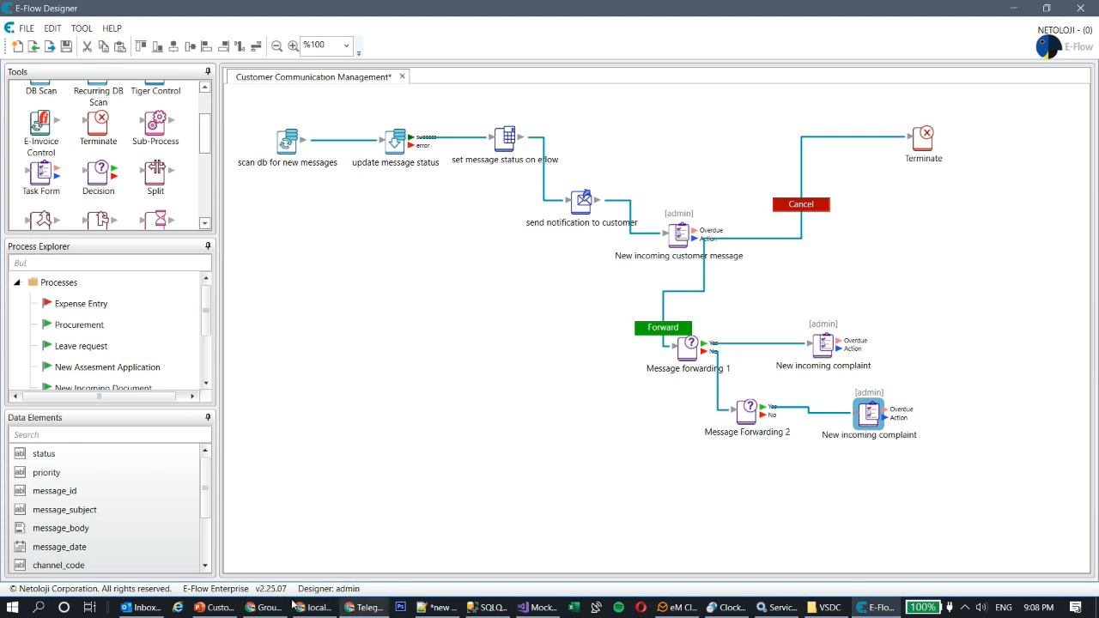
Step: Check the web portal's Groups/Roles and Task List, then return to the designer diagram
{"action": "left_click", "coordinate": [287, 607]}
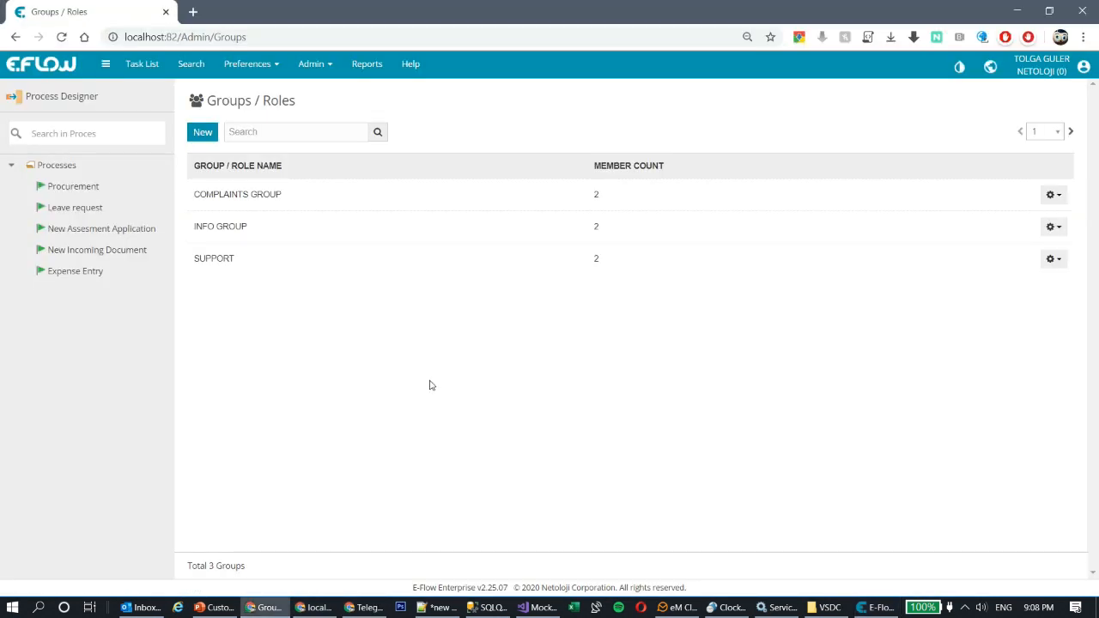
{"action": "left_click", "coordinate": [151, 71]}
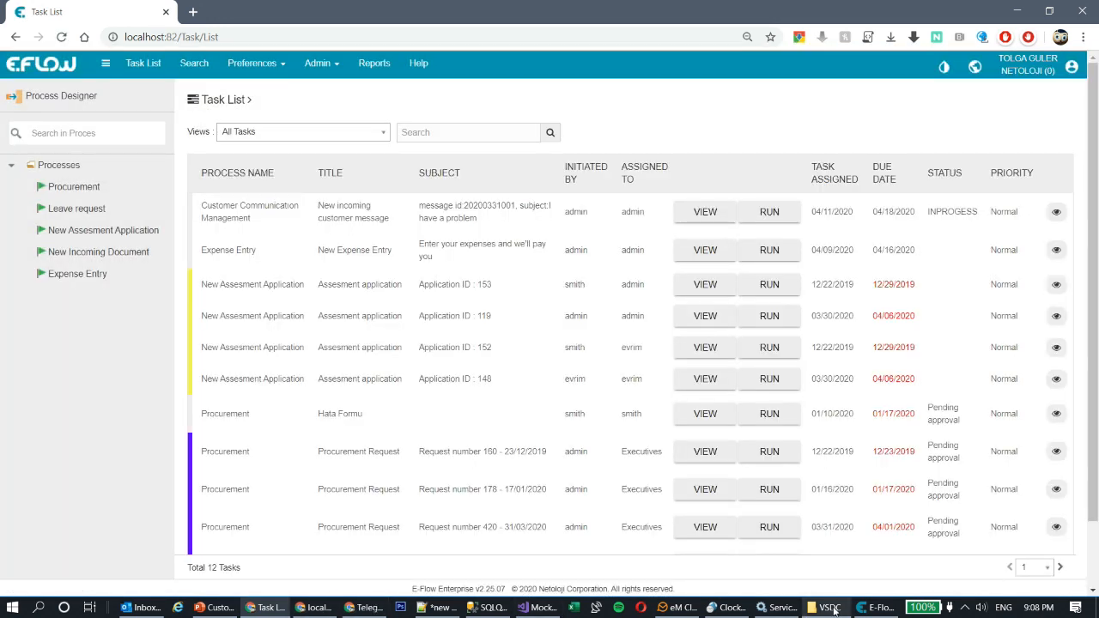
{"action": "left_click", "coordinate": [880, 607]}
Step: Reposition the upper complaint task up and right, then save the process
{"action": "double_click", "coordinate": [826, 354]}
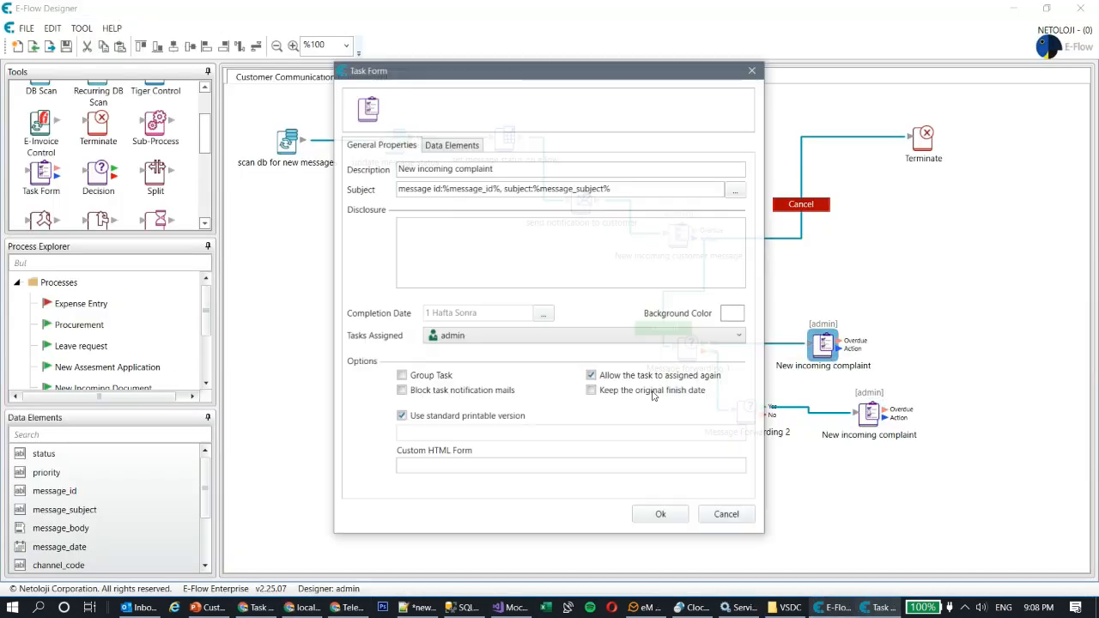
{"action": "left_click", "coordinate": [495, 343]}
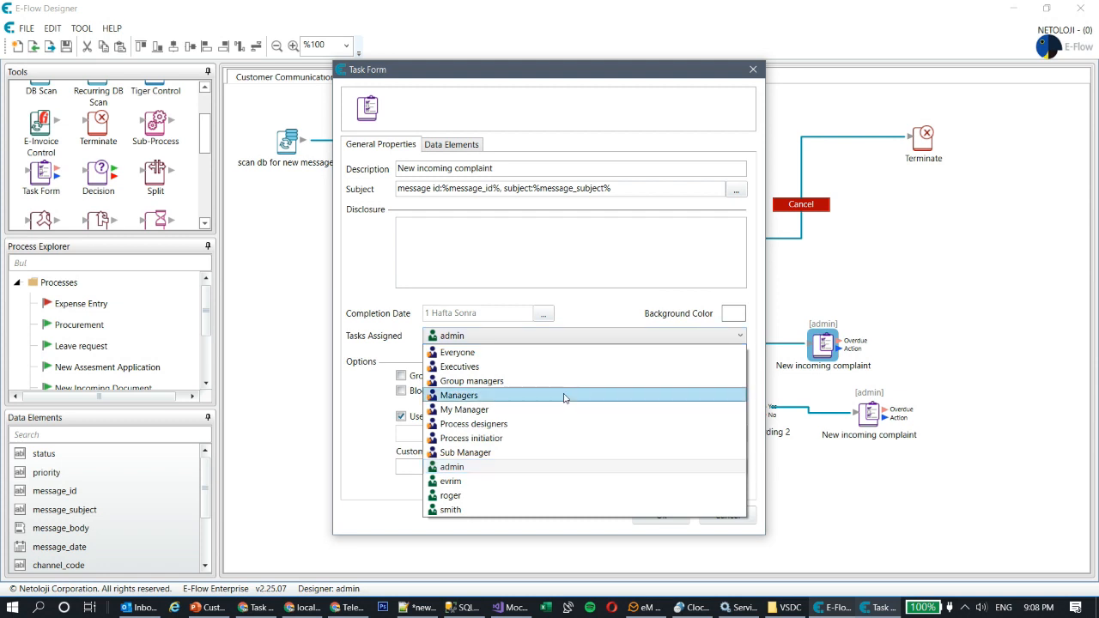
{"action": "left_click", "coordinate": [869, 347]}
{"action": "left_click", "coordinate": [734, 517]}
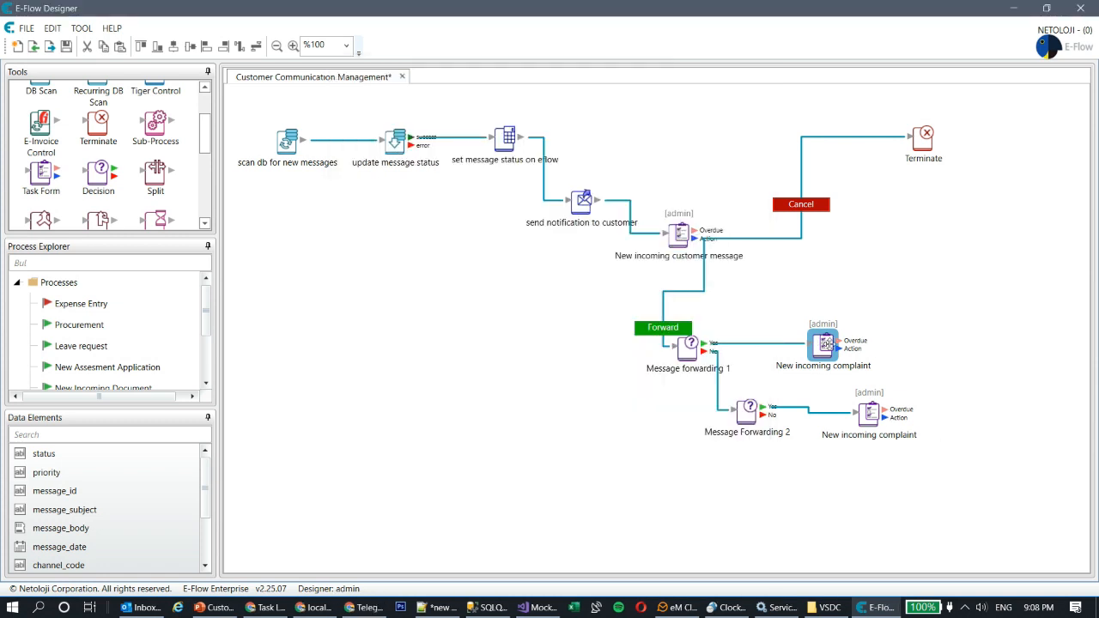
{"action": "left_click_drag", "start_coordinate": [824, 342], "coordinate": [869, 331]}
{"action": "key", "text": "ctrl+s"}
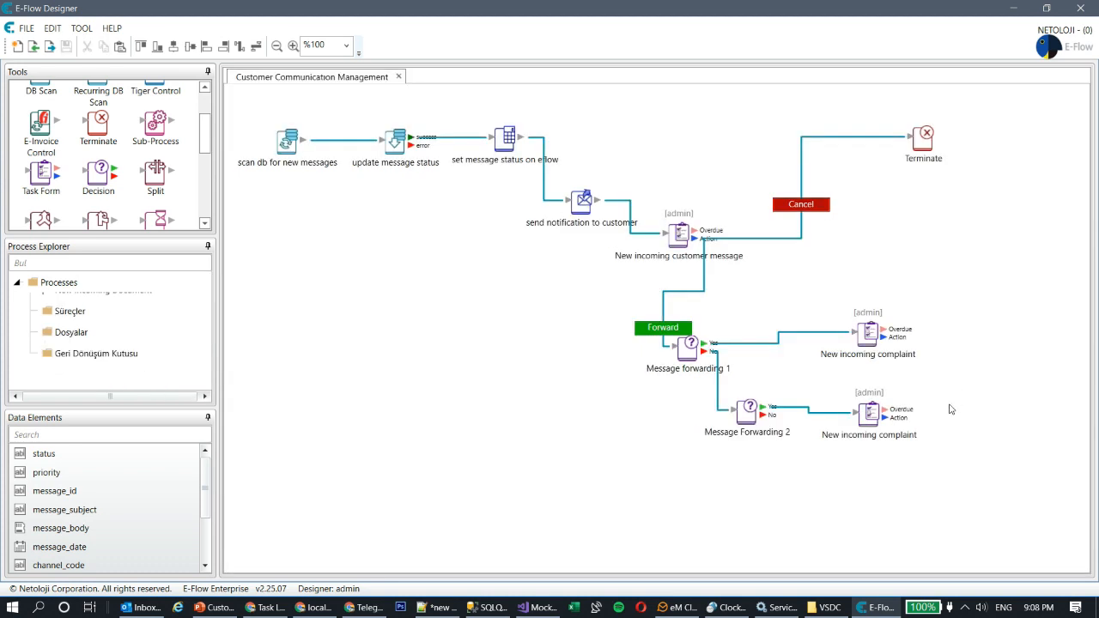
Step: Assign the upper complaint task to COMPLAINTS GROUP and the lower one to SUPPORT
{"action": "double_click", "coordinate": [865, 337]}
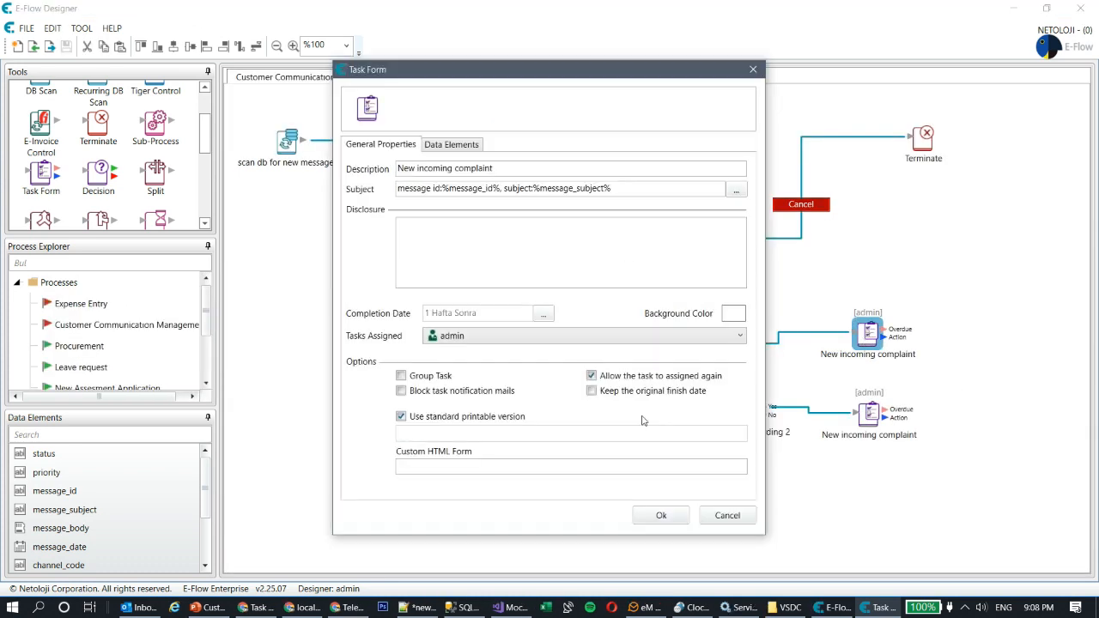
{"action": "left_click", "coordinate": [522, 337]}
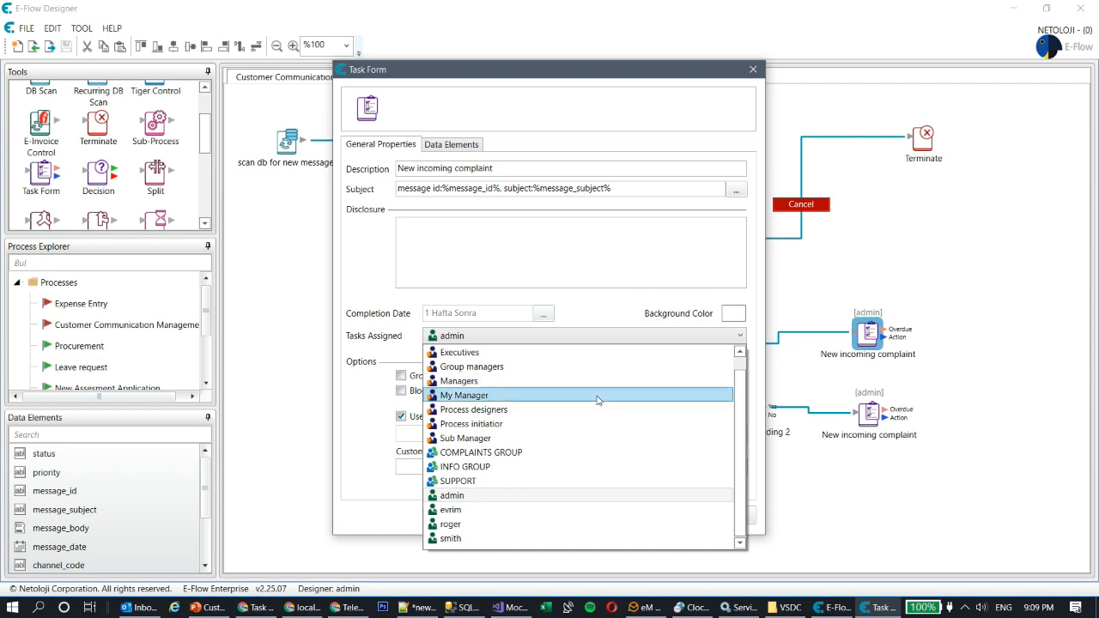
{"action": "left_click", "coordinate": [550, 453]}
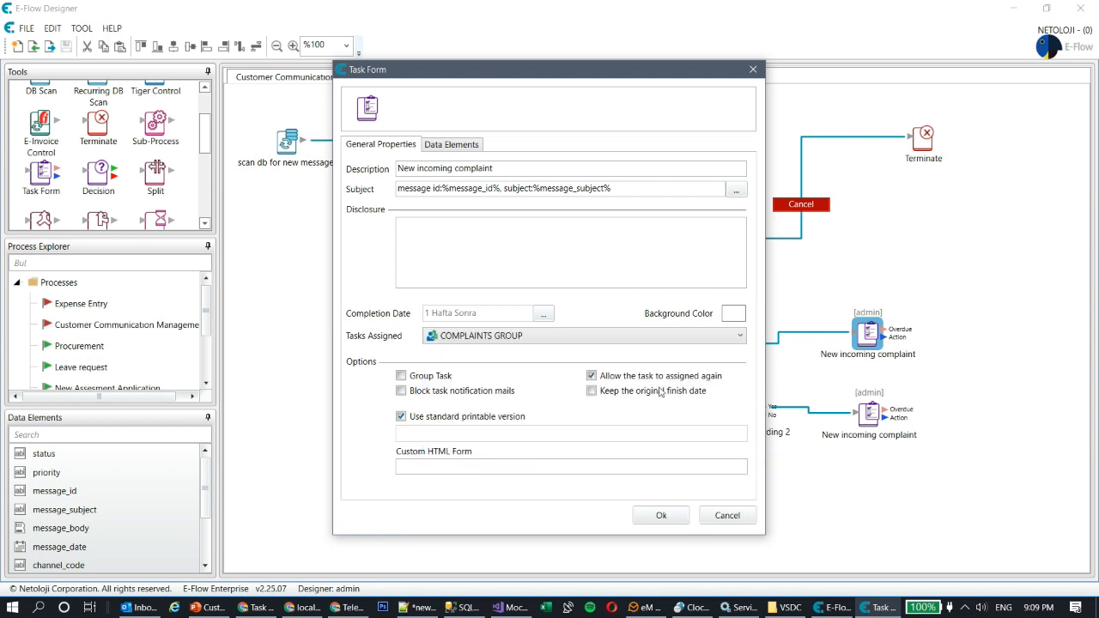
{"action": "left_click", "coordinate": [680, 523]}
{"action": "double_click", "coordinate": [865, 416]}
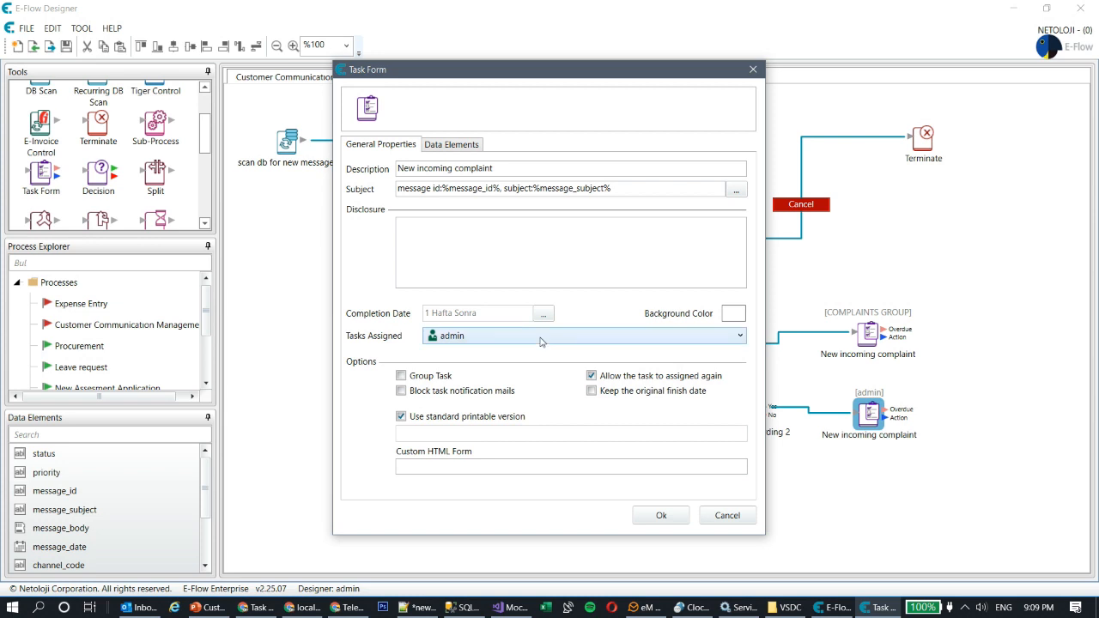
{"action": "left_click", "coordinate": [535, 341]}
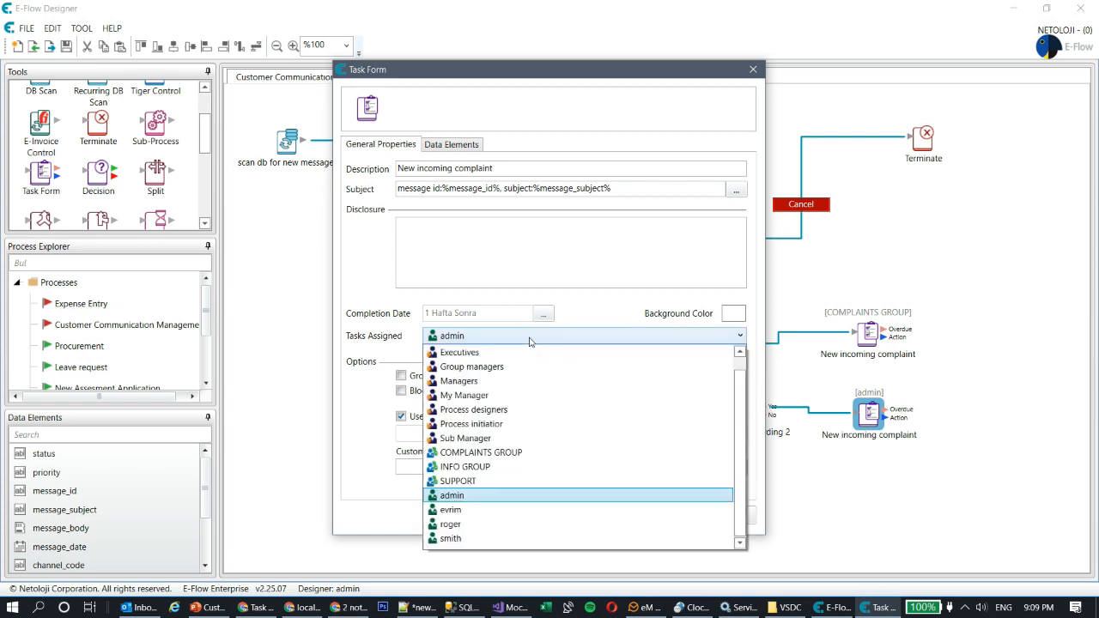
{"action": "left_click", "coordinate": [505, 481]}
{"action": "left_click", "coordinate": [662, 515]}
Step: Adjust both task positions and rename the SUPPORT task's description to 'New incoming support'
{"action": "left_click_drag", "start_coordinate": [869, 417], "coordinate": [875, 412]}
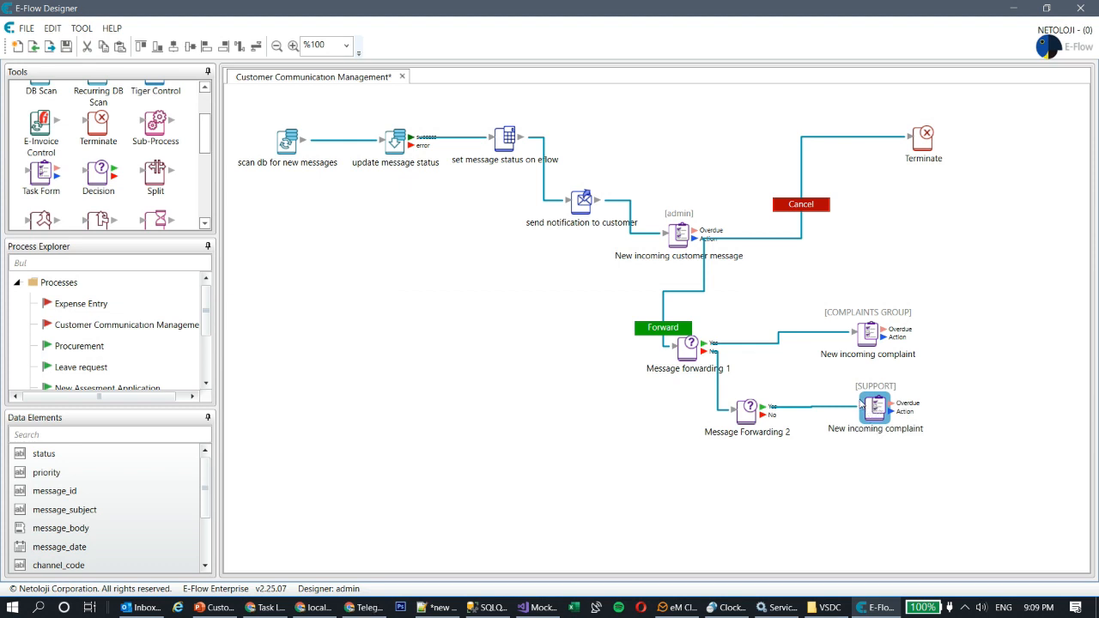
{"action": "left_click_drag", "start_coordinate": [867, 333], "coordinate": [862, 342]}
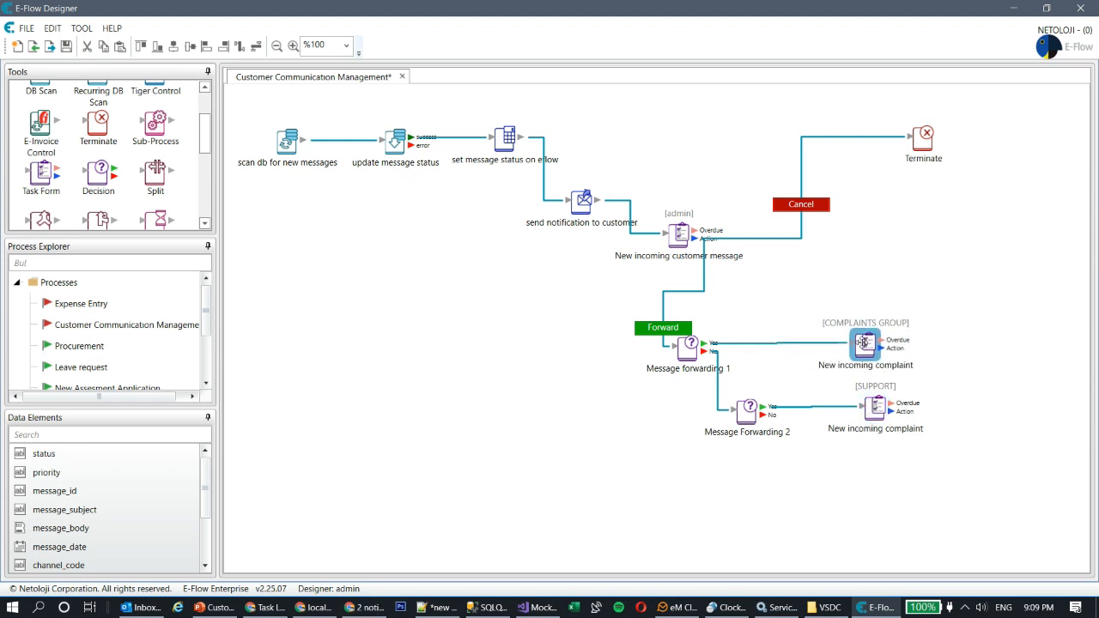
{"action": "left_click", "coordinate": [874, 410]}
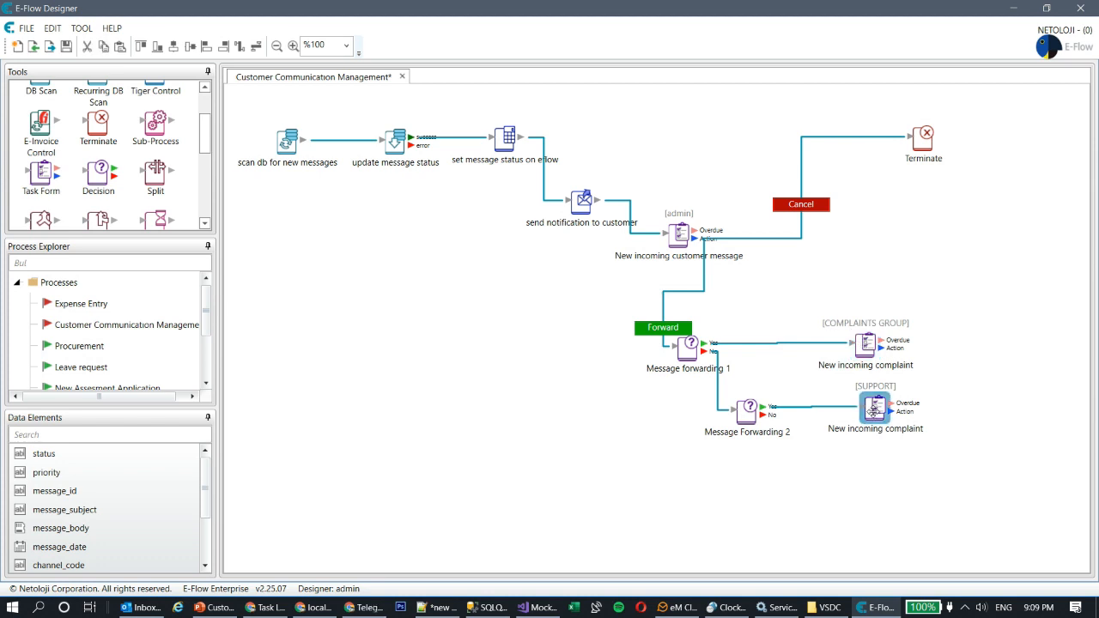
{"action": "double_click", "coordinate": [871, 410]}
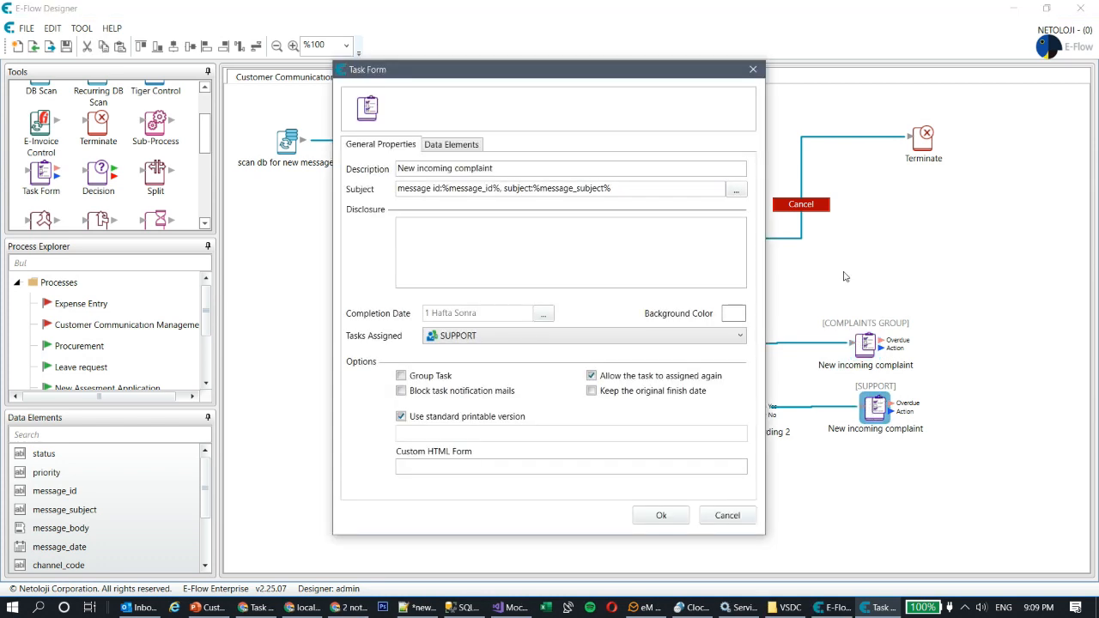
{"action": "double_click", "coordinate": [480, 169]}
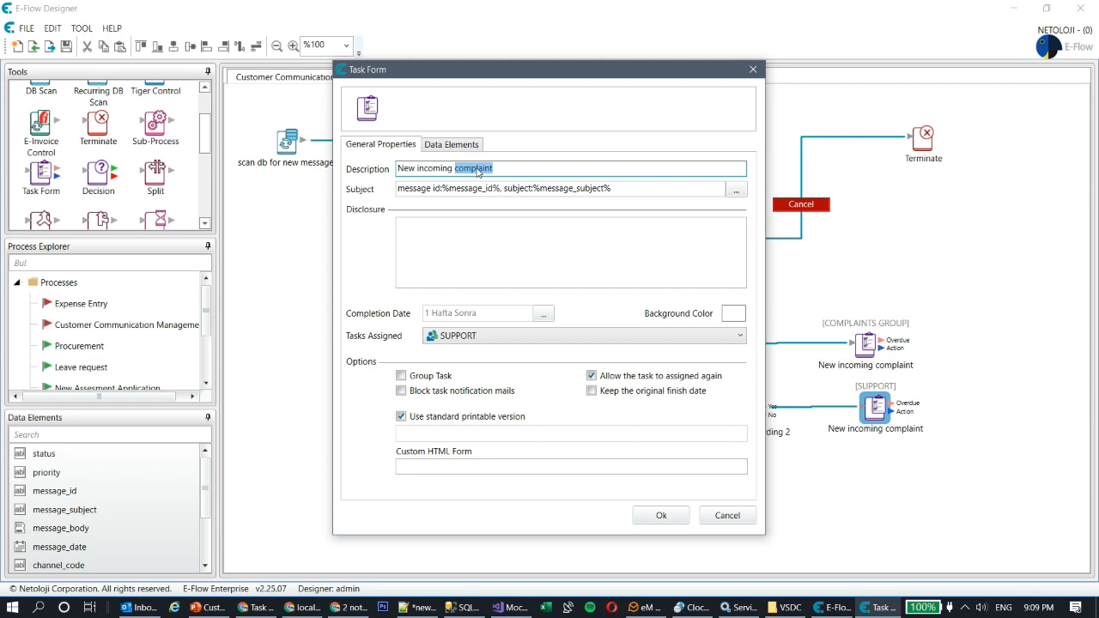
{"action": "type", "text": "support"}
{"action": "left_click", "coordinate": [659, 515]}
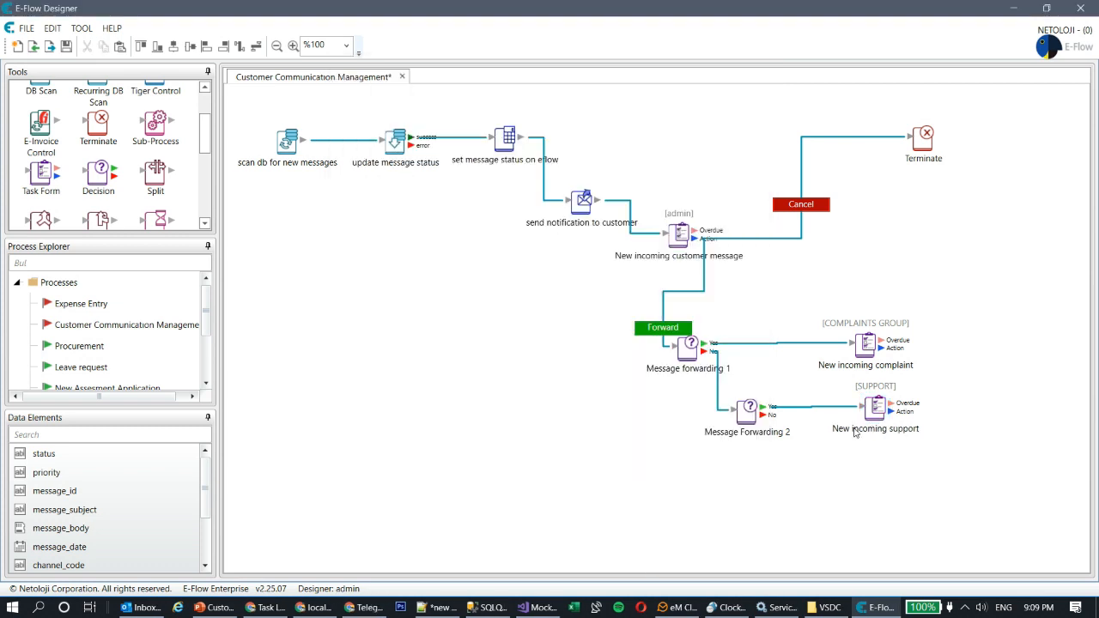
Step: Duplicate the support task as 'New incoming information request' assigned to INFO GROUP
{"action": "left_click", "coordinate": [870, 403]}
{"action": "key", "text": "ctrl+c"}
{"action": "key", "text": "ctrl+v"}
{"action": "left_click_drag", "start_coordinate": [864, 403], "coordinate": [882, 490]}
{"action": "double_click", "coordinate": [882, 490]}
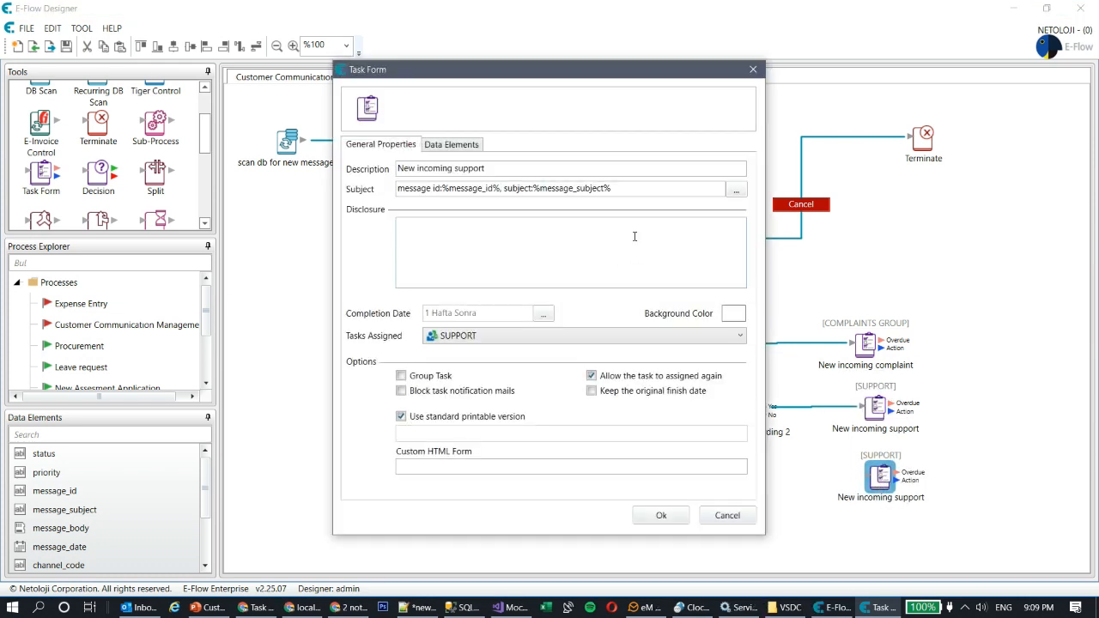
{"action": "left_click", "coordinate": [468, 168]}
{"action": "double_click", "coordinate": [464, 169]}
{"action": "type", "text": "information request"}
{"action": "left_click", "coordinate": [551, 337]}
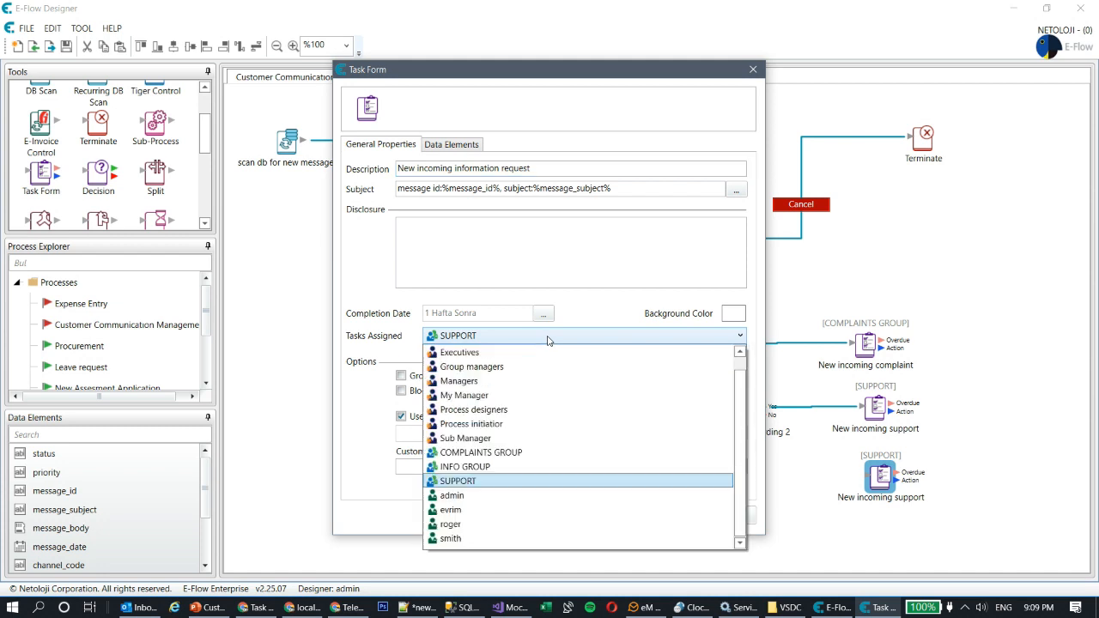
{"action": "left_click", "coordinate": [484, 468]}
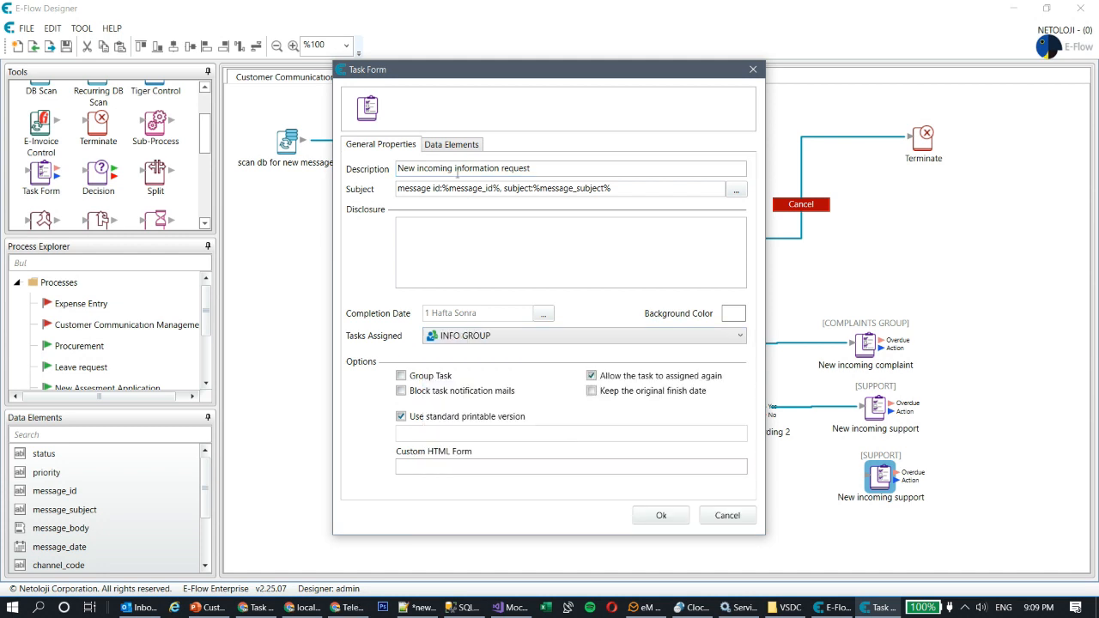
{"action": "left_click", "coordinate": [661, 515]}
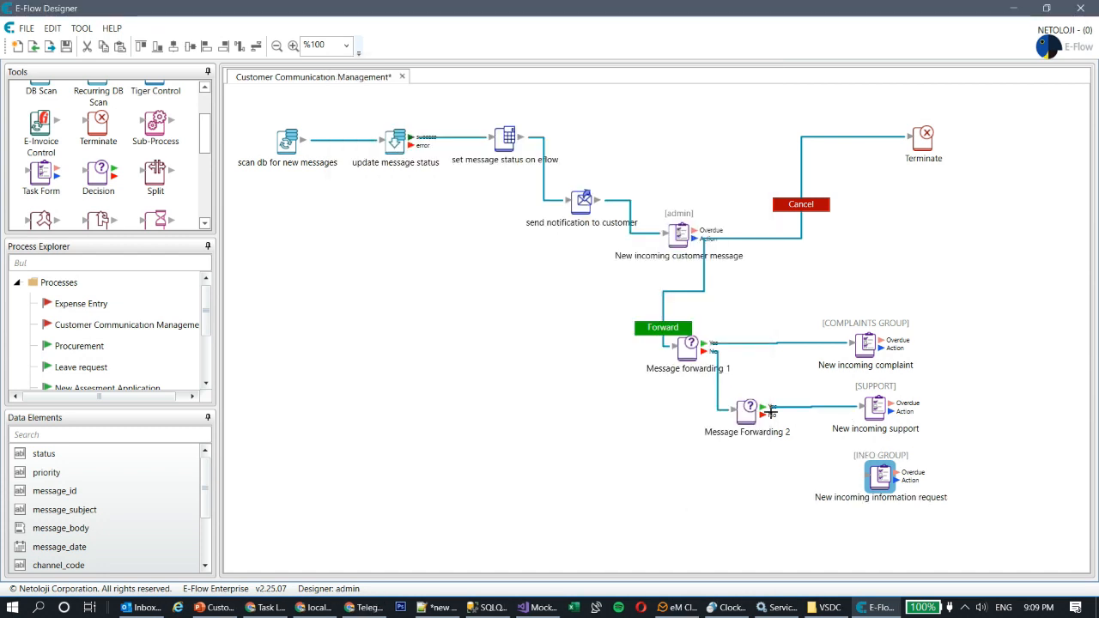
Step: Connect Message Forwarding 2's No branch to the information request task and shift the complaint task right
{"action": "left_click_drag", "start_coordinate": [763, 415], "coordinate": [866, 475]}
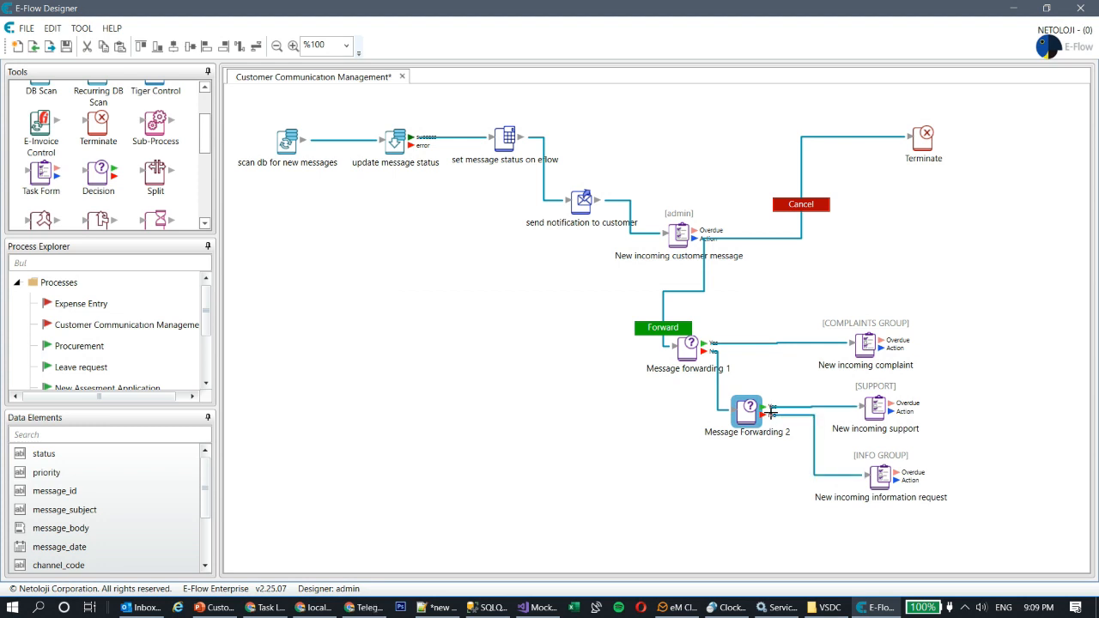
{"action": "left_click", "coordinate": [867, 344]}
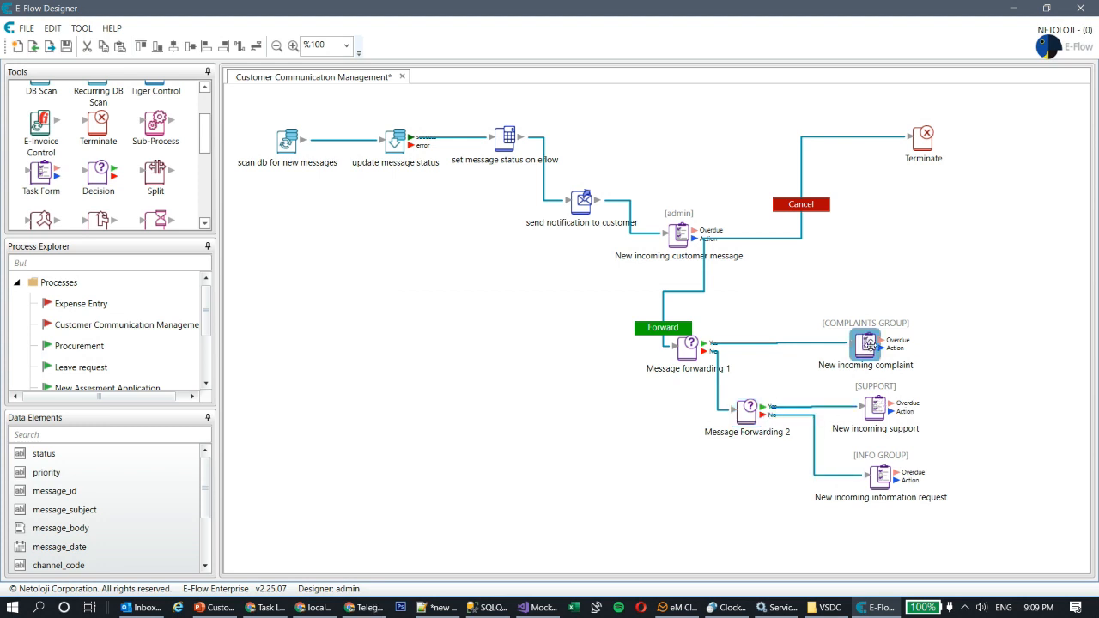
{"action": "left_click_drag", "start_coordinate": [869, 343], "coordinate": [885, 339]}
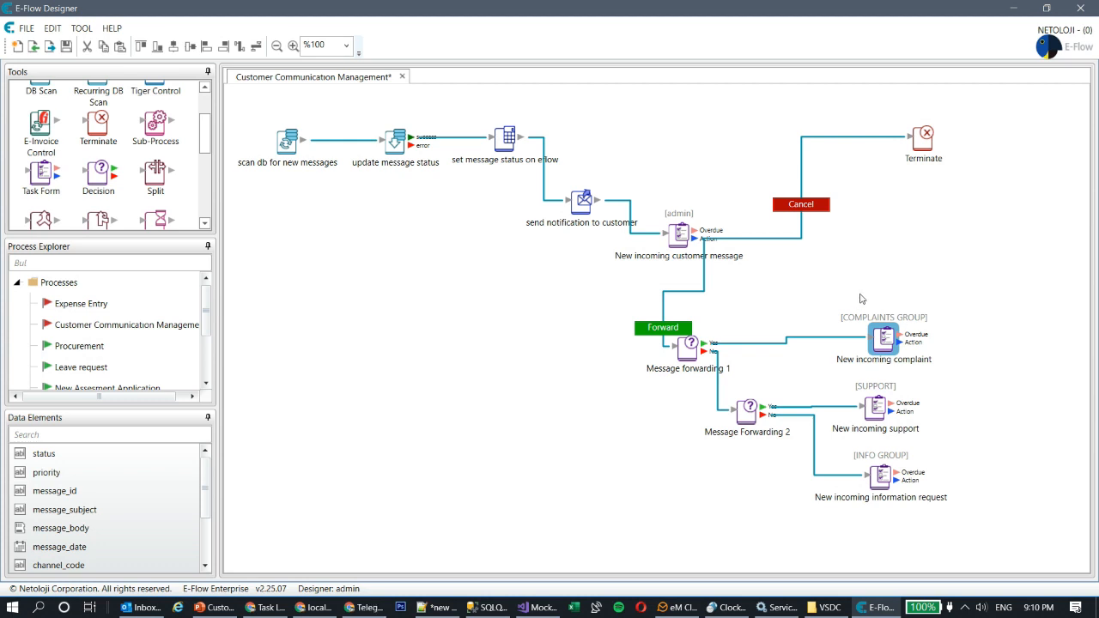
Step: Save the process and run an action on Customer Communication Management in Process Explorer
{"action": "key", "text": "ctrl+s"}
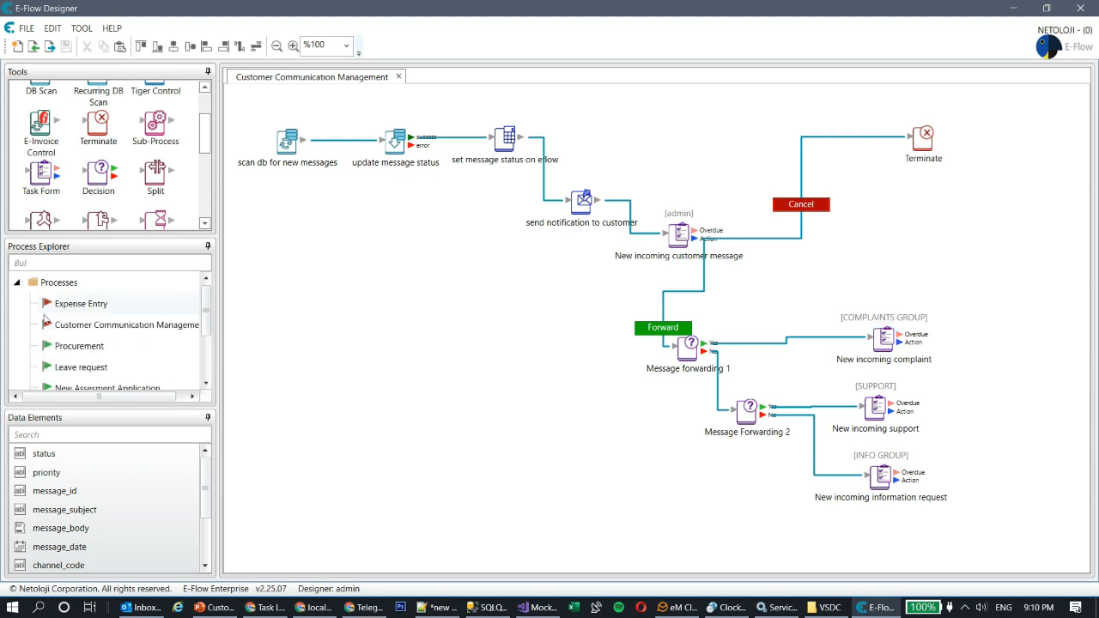
{"action": "right_click", "coordinate": [89, 324]}
{"action": "left_click", "coordinate": [166, 336]}
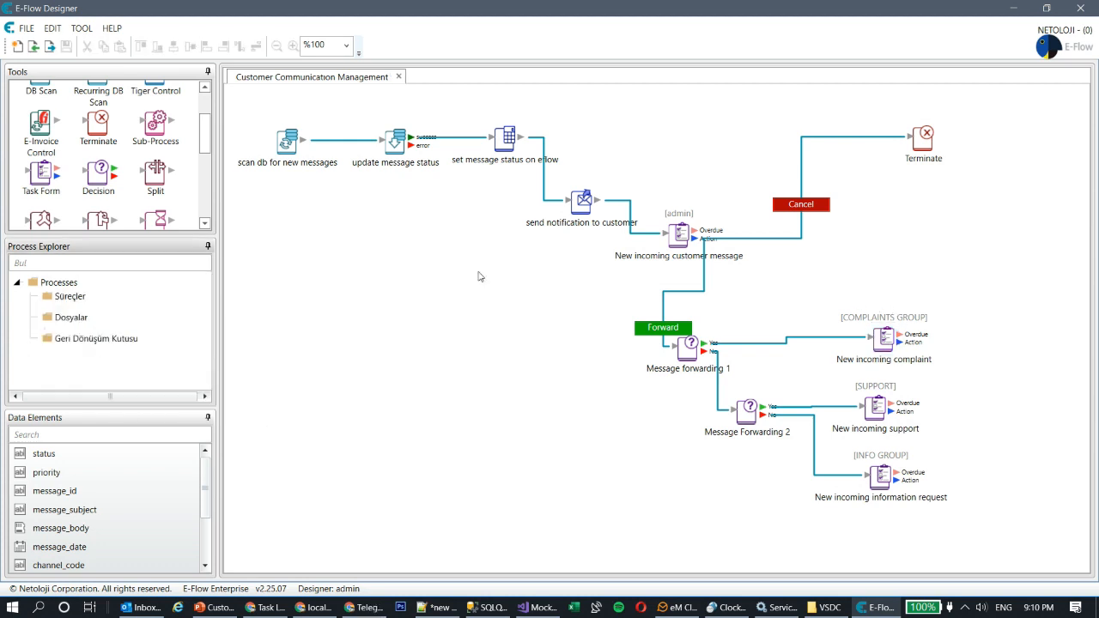
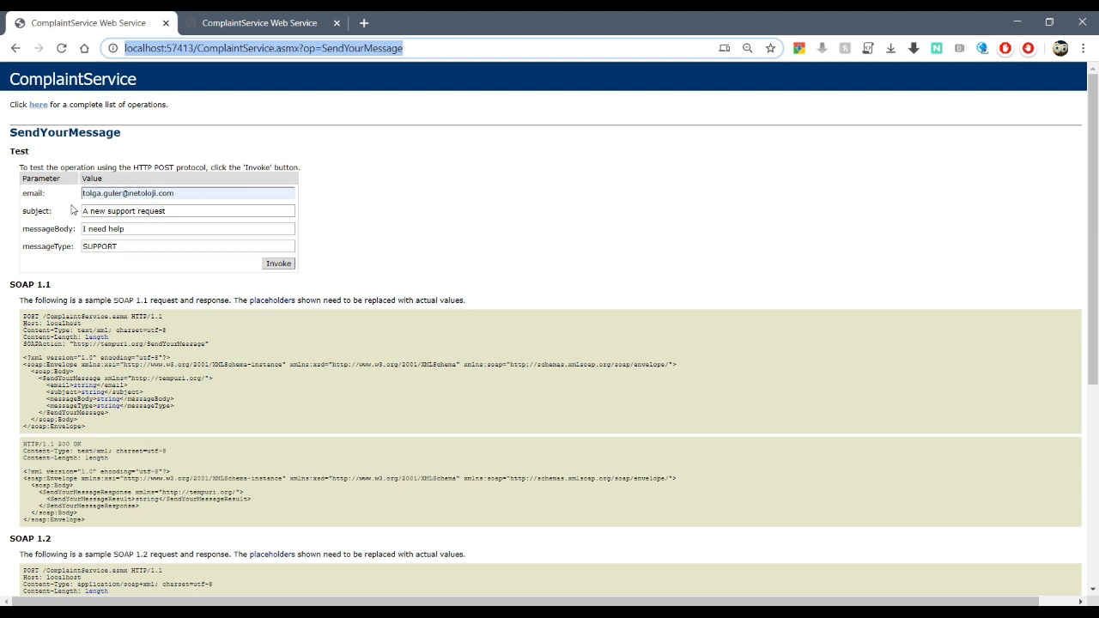
{"action": "left_click", "coordinate": [280, 267]}
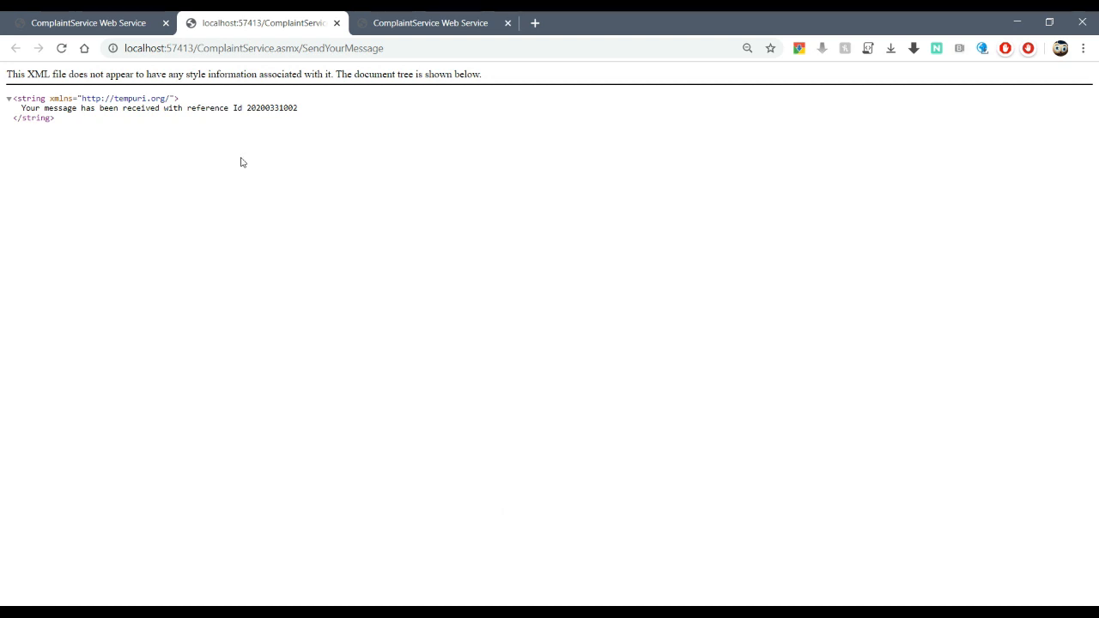
{"action": "key", "text": "alt+Tab"}
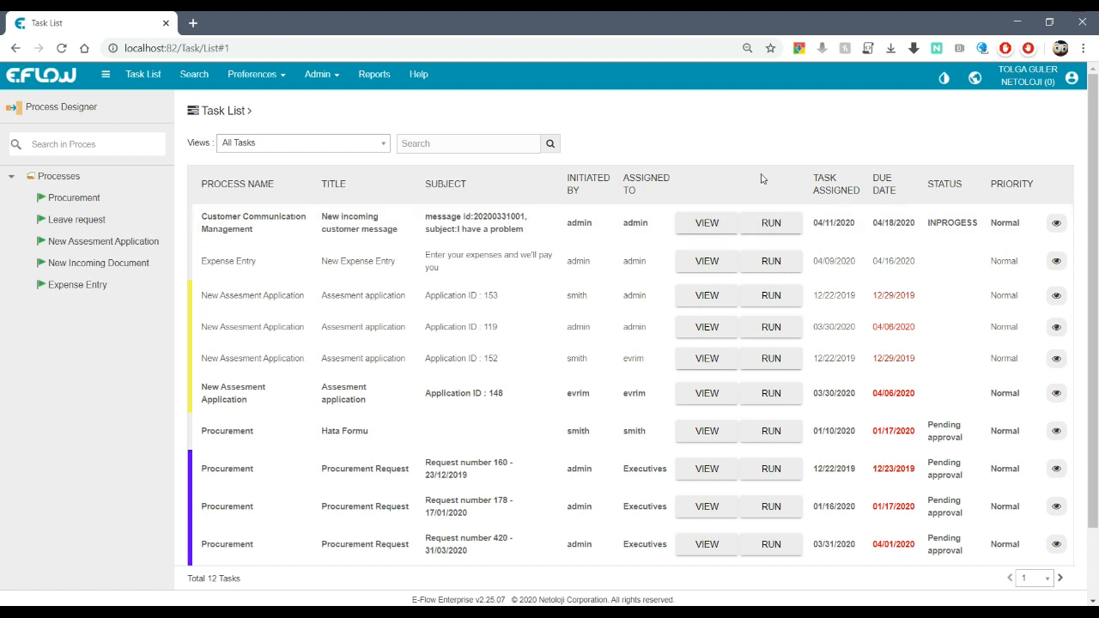
{"action": "left_click", "coordinate": [776, 224]}
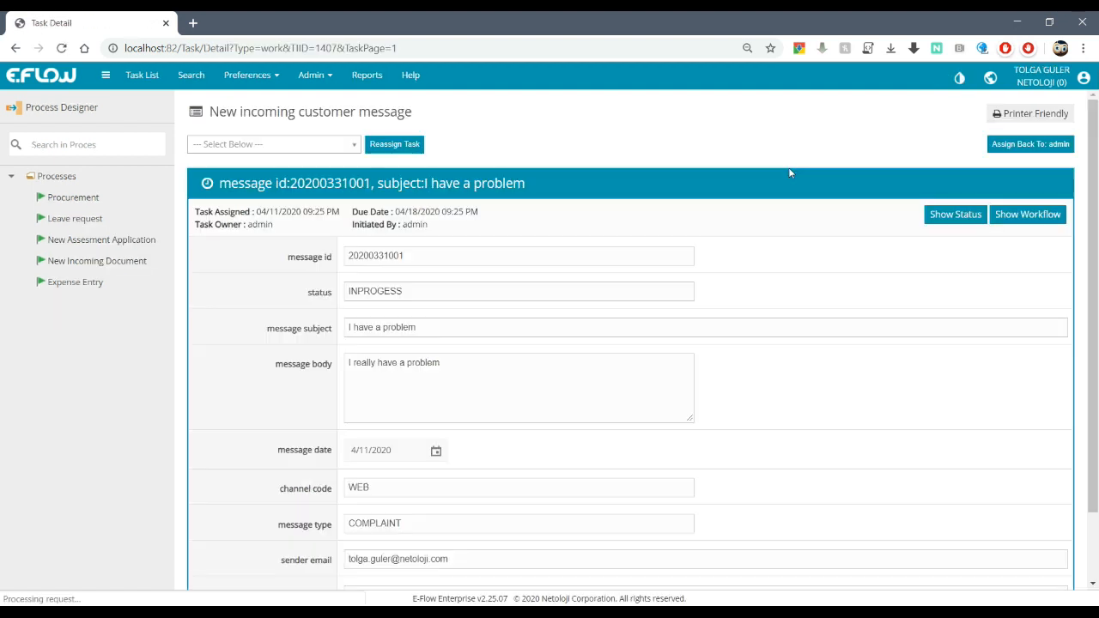
{"action": "scroll", "coordinate": [361, 283], "scroll_direction": "down", "scroll_amount": 1}
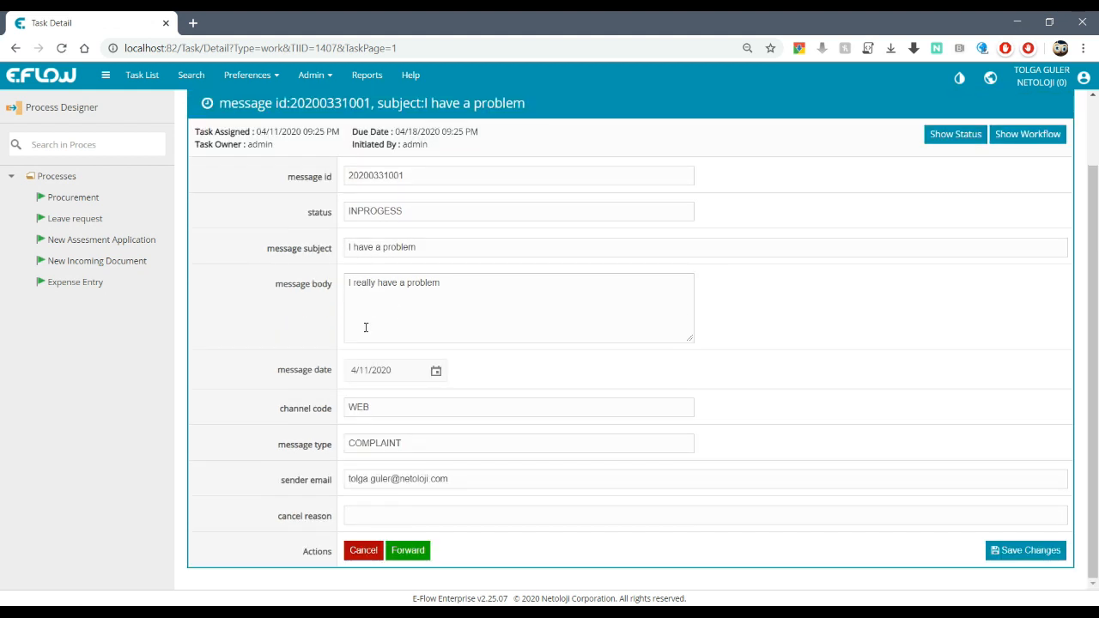
{"action": "left_click", "coordinate": [411, 552]}
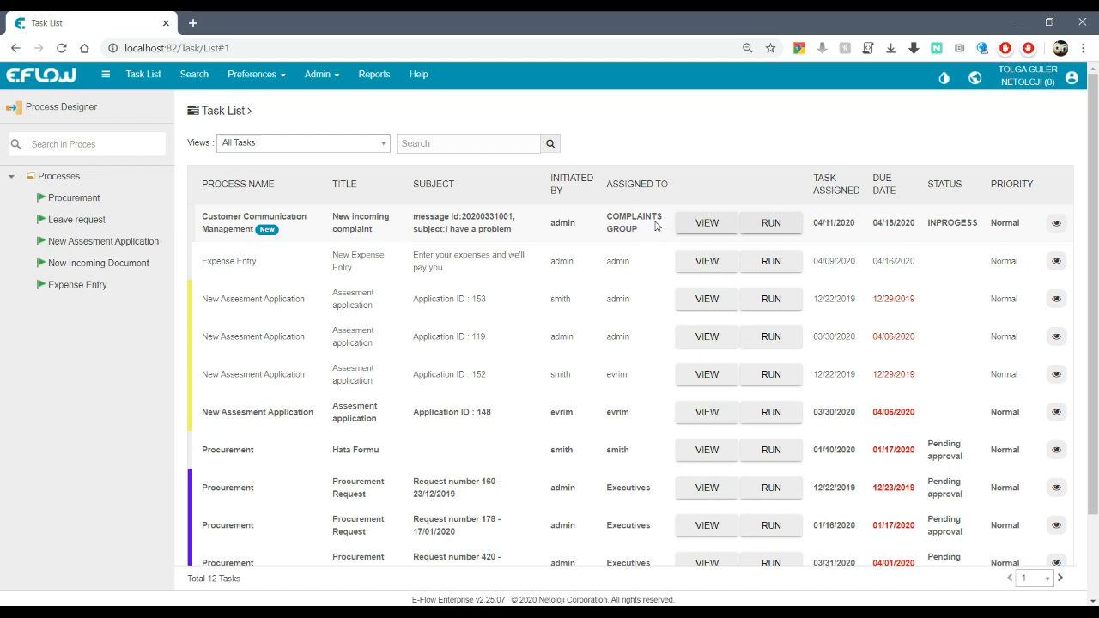
{"action": "left_click", "coordinate": [788, 225]}
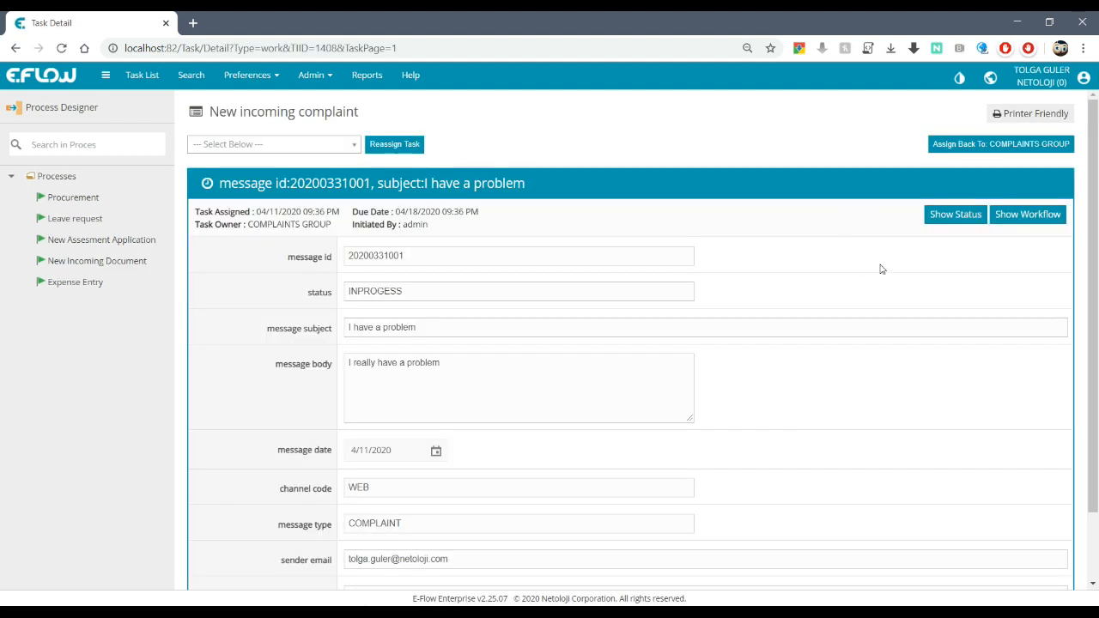
{"action": "left_click", "coordinate": [1014, 215]}
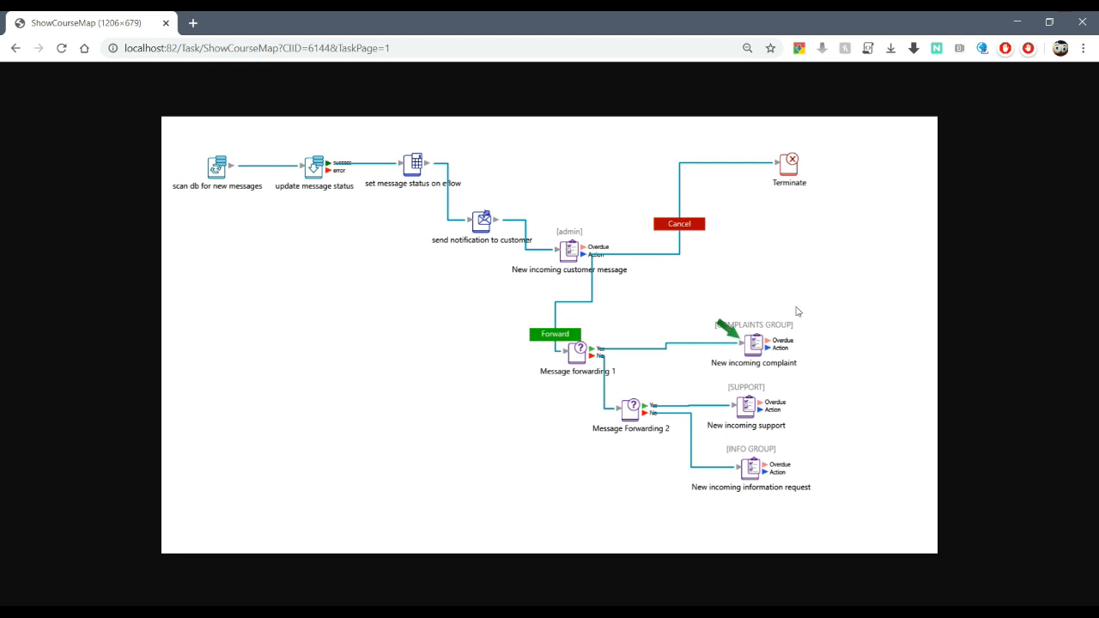
{"action": "left_click", "coordinate": [16, 49]}
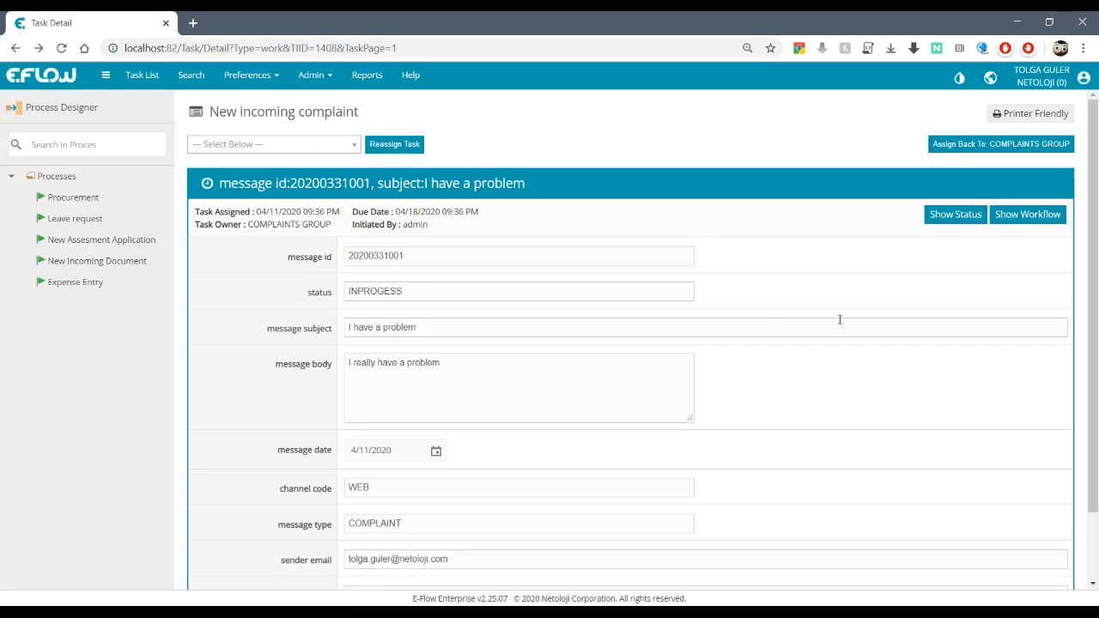
{"action": "left_click", "coordinate": [142, 79]}
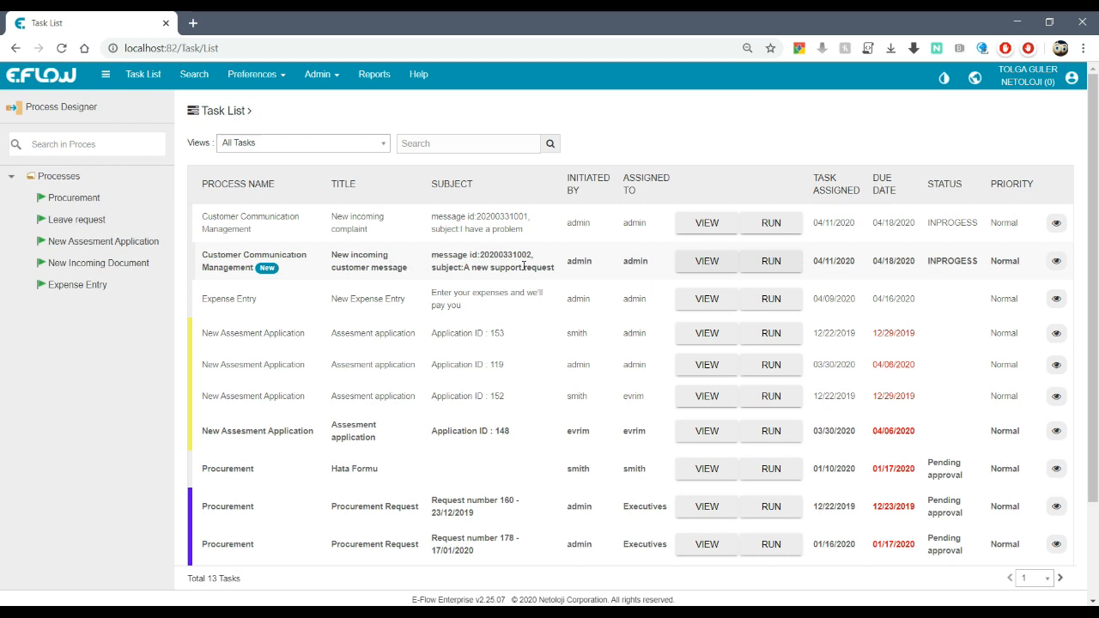
{"action": "left_click", "coordinate": [770, 262]}
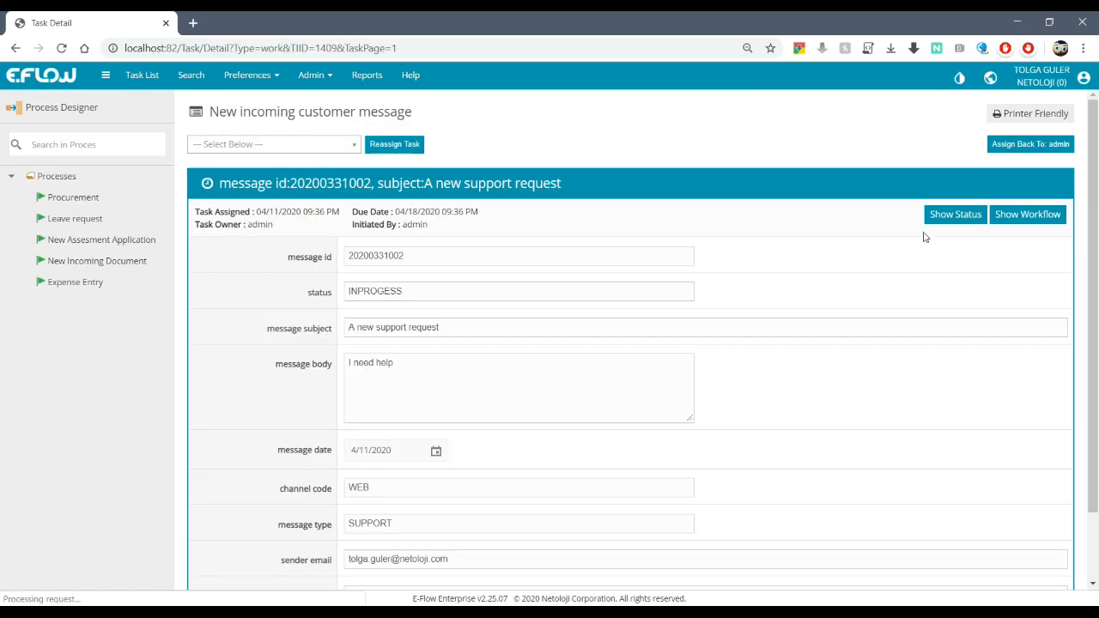
{"action": "scroll", "coordinate": [799, 230], "scroll_direction": "down", "scroll_amount": 2}
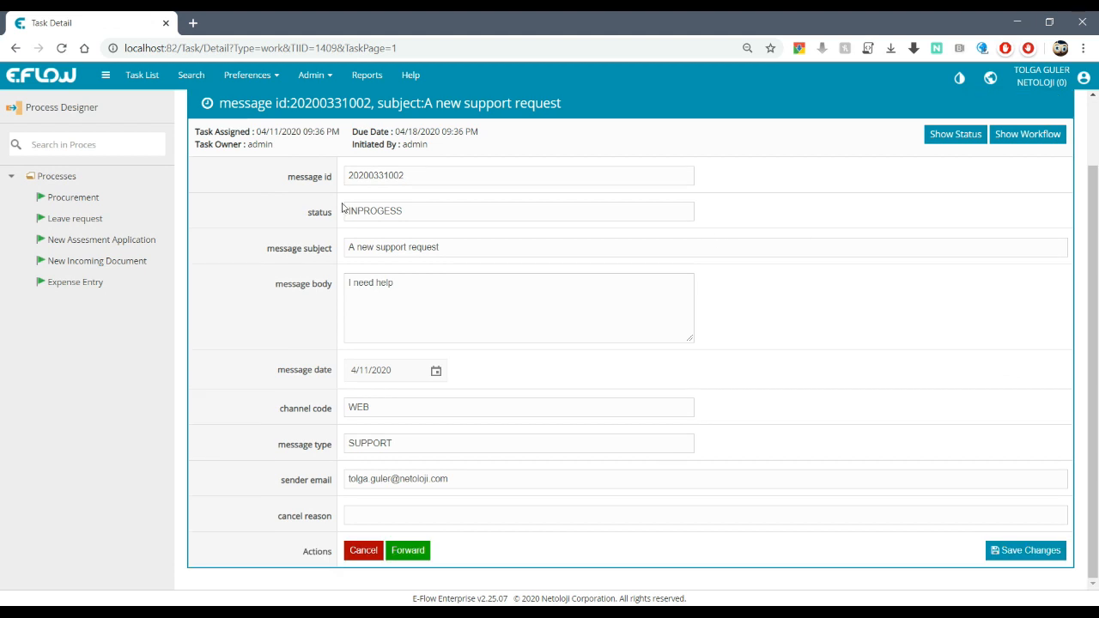
{"action": "left_click", "coordinate": [417, 553]}
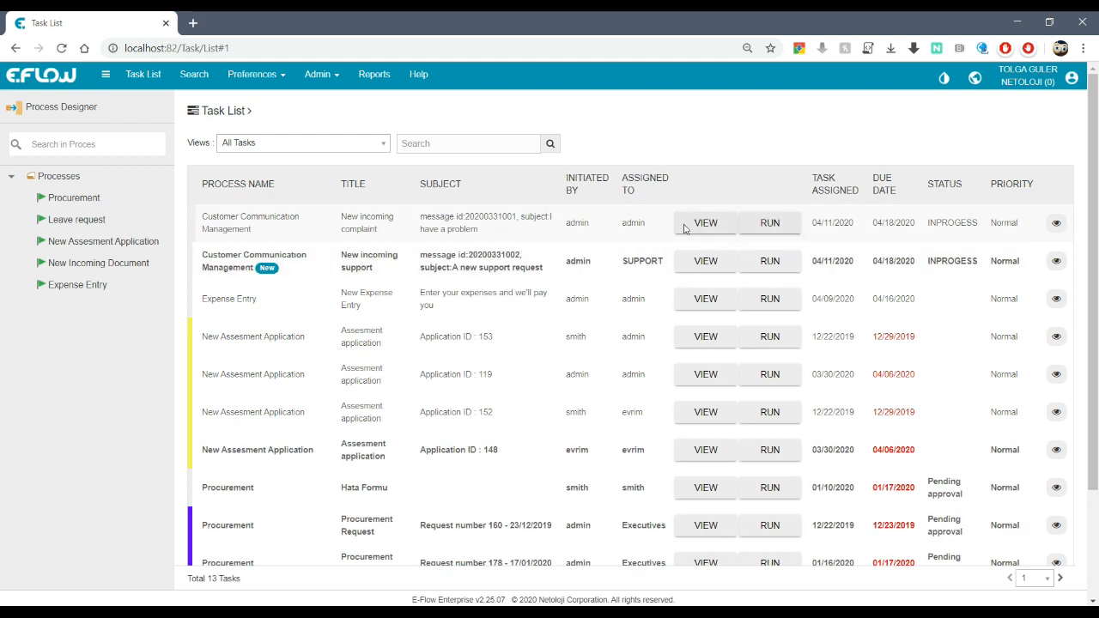
Step: Open the resulting New incoming support task and inspect its form
{"action": "left_click", "coordinate": [770, 263]}
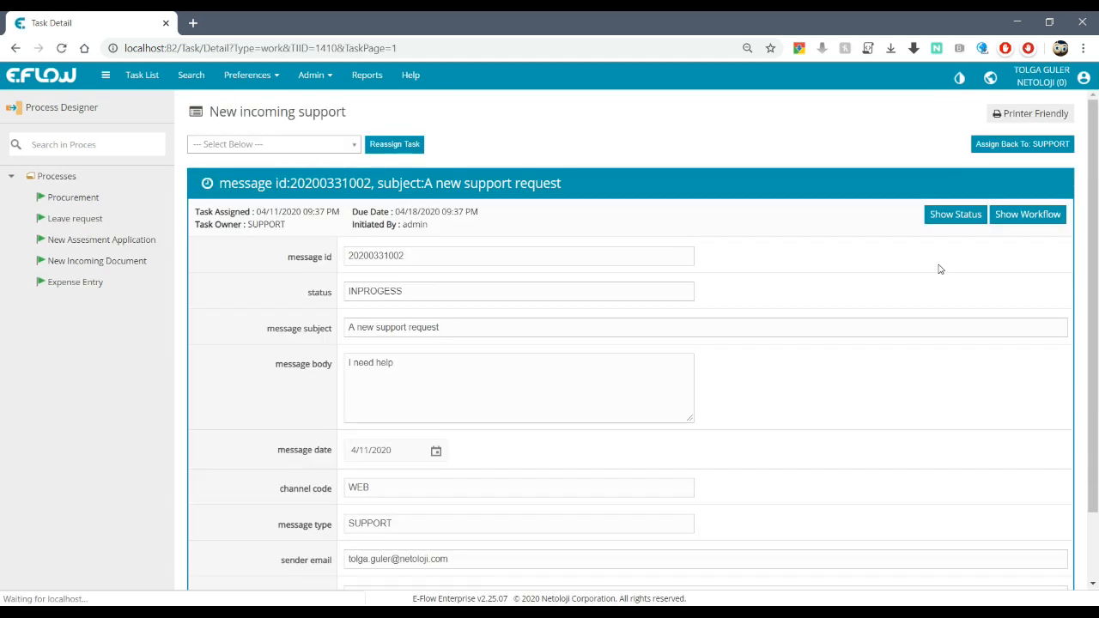
{"action": "scroll", "coordinate": [940, 273], "scroll_direction": "down", "scroll_amount": 1}
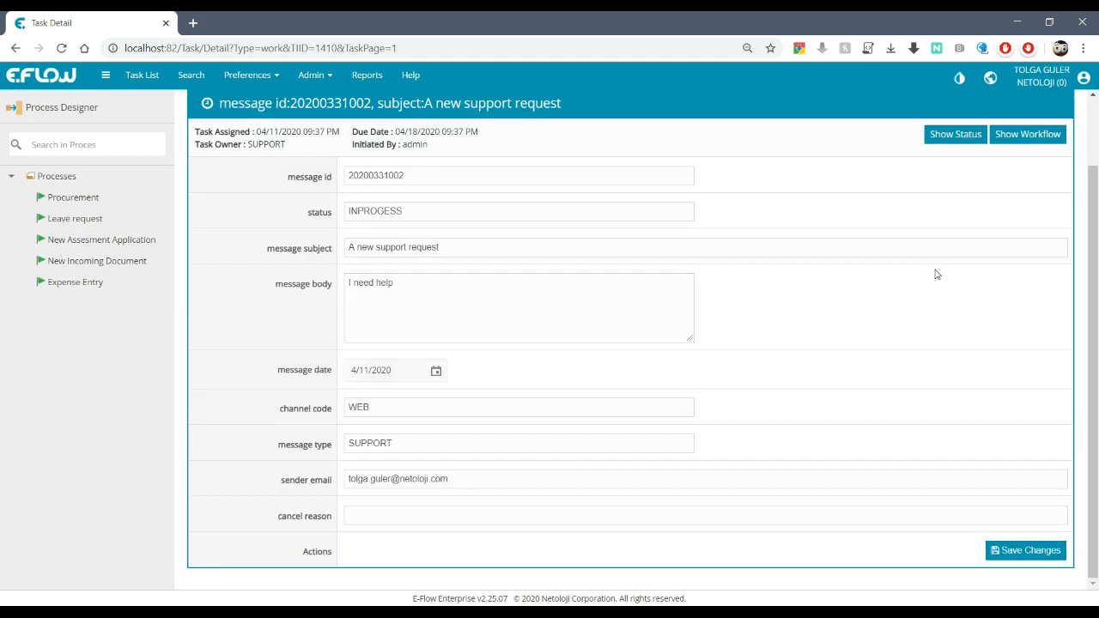
{"action": "scroll", "coordinate": [934, 306], "scroll_direction": "up", "scroll_amount": 1}
{"action": "scroll", "coordinate": [826, 305], "scroll_direction": "down", "scroll_amount": 1}
{"action": "scroll", "coordinate": [838, 278], "scroll_direction": "up", "scroll_amount": 1}
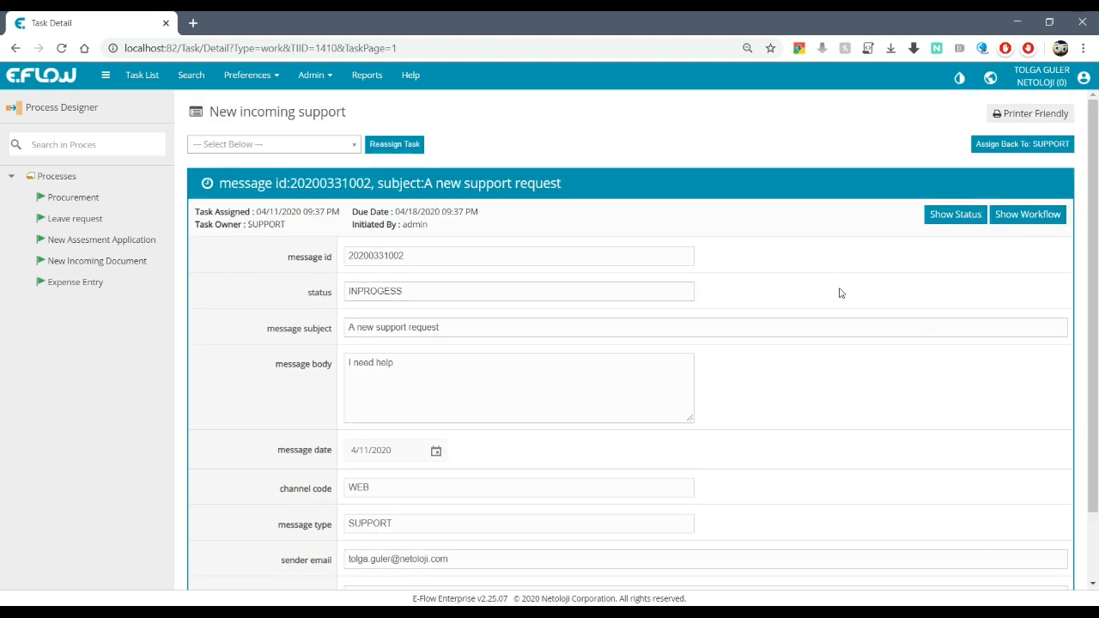
{"action": "scroll", "coordinate": [857, 287], "scroll_direction": "down", "scroll_amount": 1}
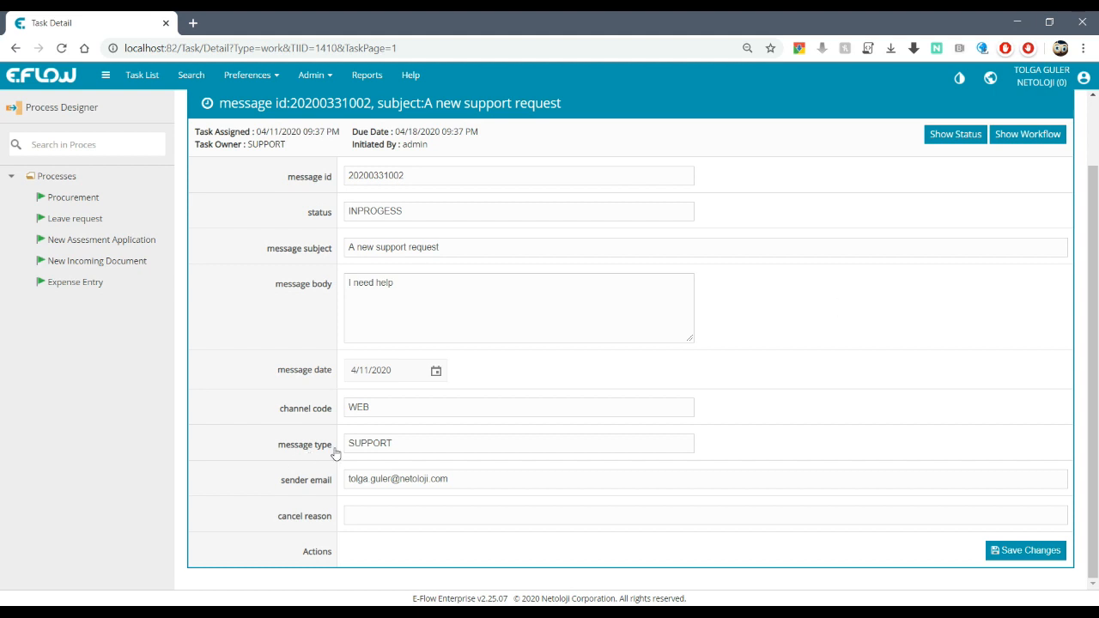
{"action": "scroll", "coordinate": [806, 386], "scroll_direction": "up", "scroll_amount": 1}
{"action": "scroll", "coordinate": [805, 381], "scroll_direction": "down", "scroll_amount": 1}
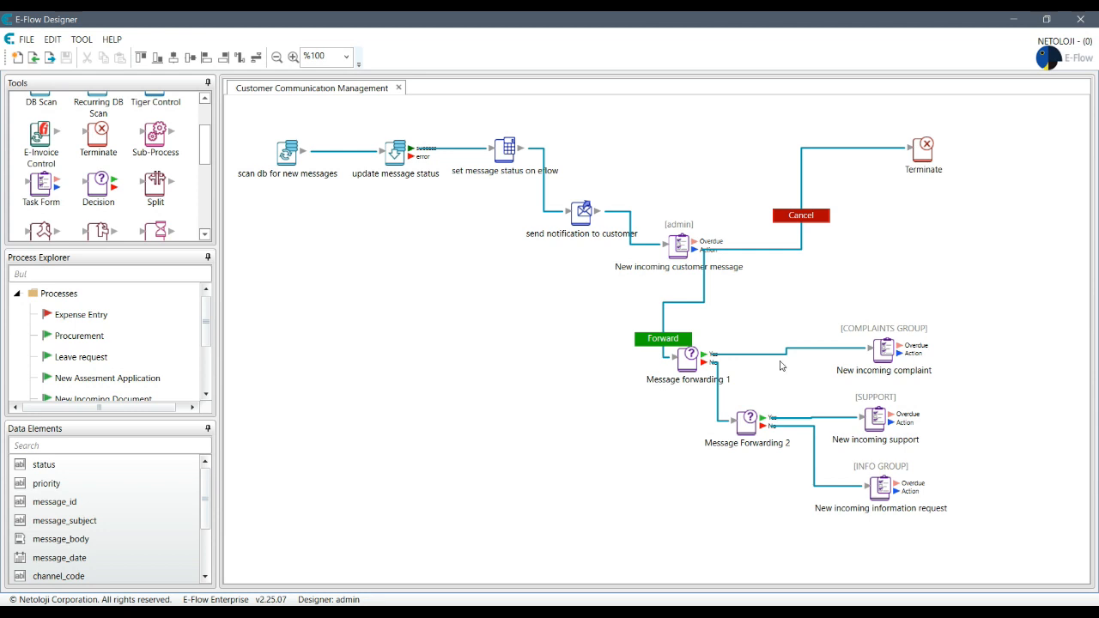
Step: Create a new data element named action
{"action": "scroll", "coordinate": [182, 520], "scroll_direction": "down", "scroll_amount": 2}
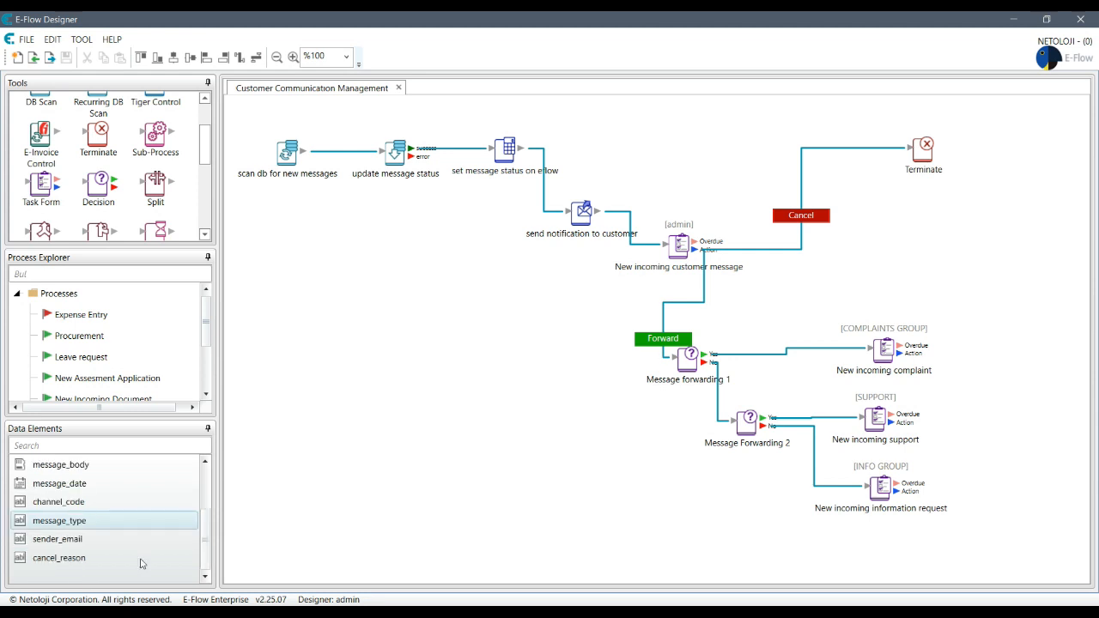
{"action": "right_click", "coordinate": [104, 567]}
{"action": "left_click", "coordinate": [168, 453]}
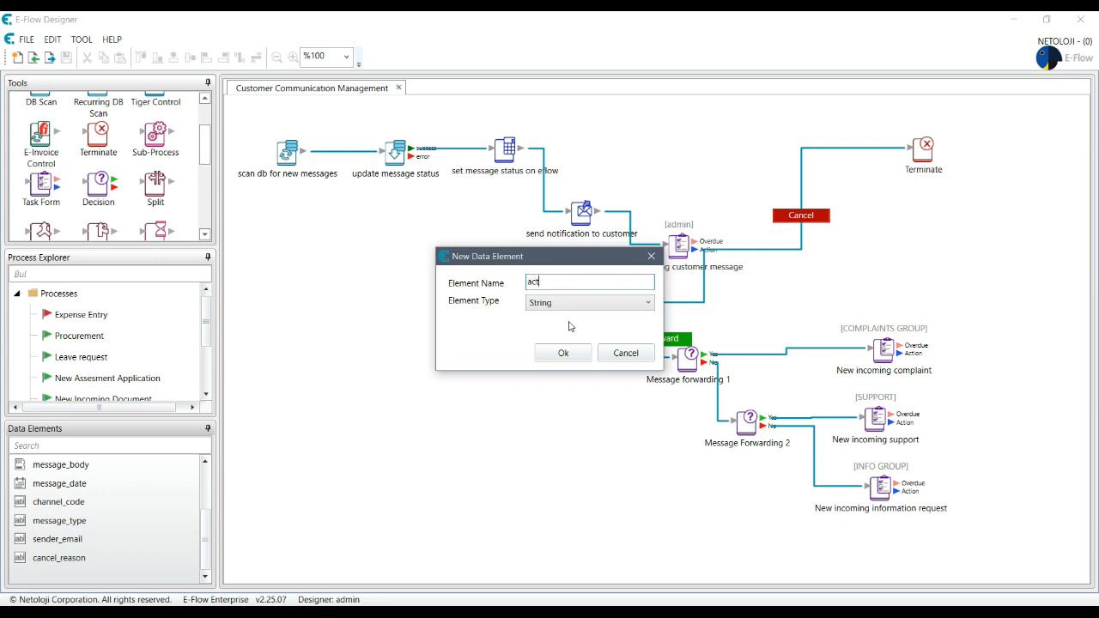
{"action": "key", "text": "super+space"}
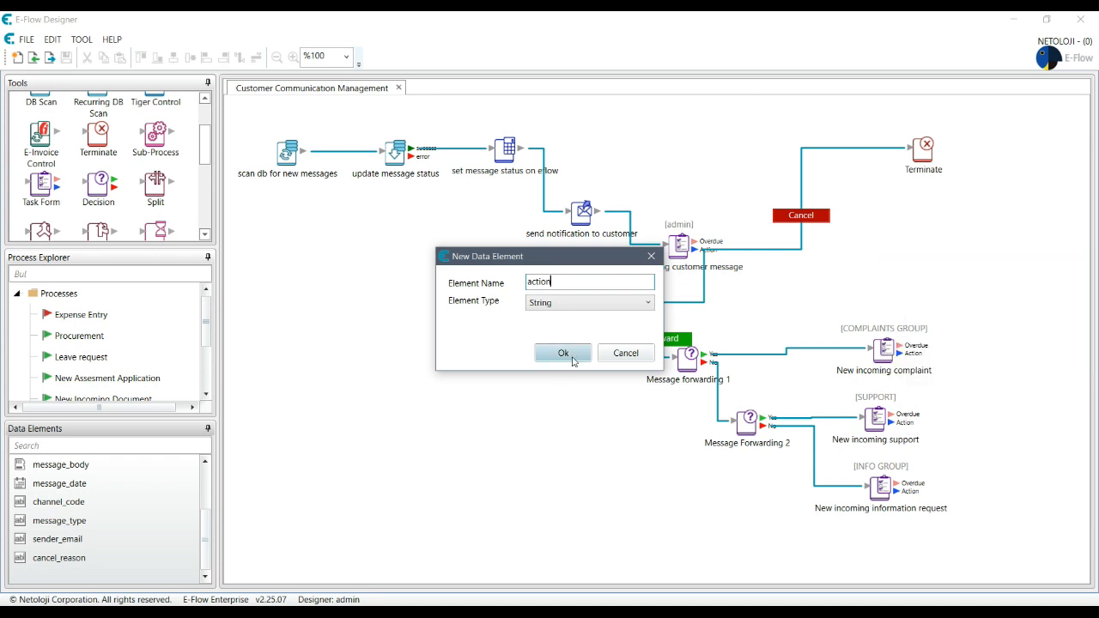
{"action": "left_click", "coordinate": [573, 362]}
Step: Make action a Dropdown offering the choices REJECT, REFUND and FEEDBACK
{"action": "double_click", "coordinate": [30, 560]}
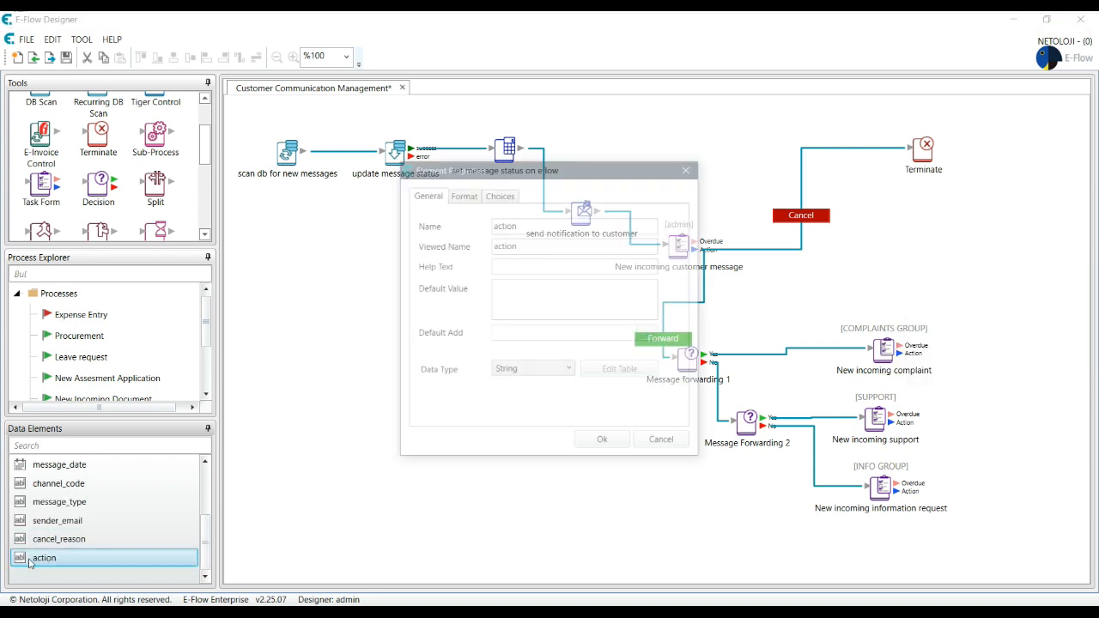
{"action": "left_click", "coordinate": [500, 196]}
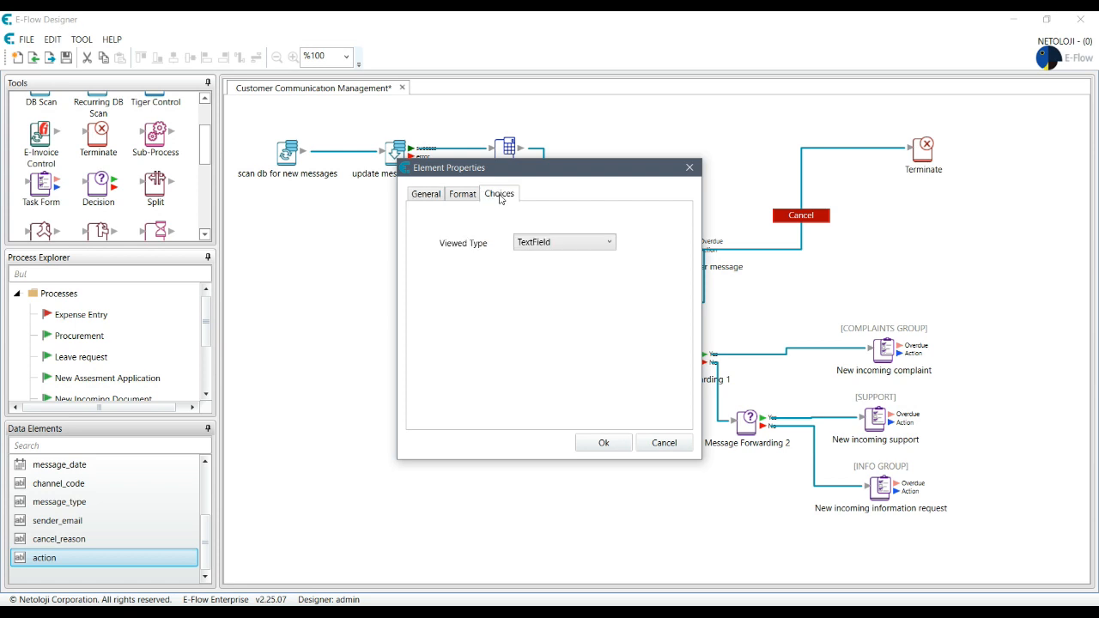
{"action": "left_click", "coordinate": [567, 243]}
{"action": "left_click", "coordinate": [550, 269]}
{"action": "left_click", "coordinate": [550, 284]}
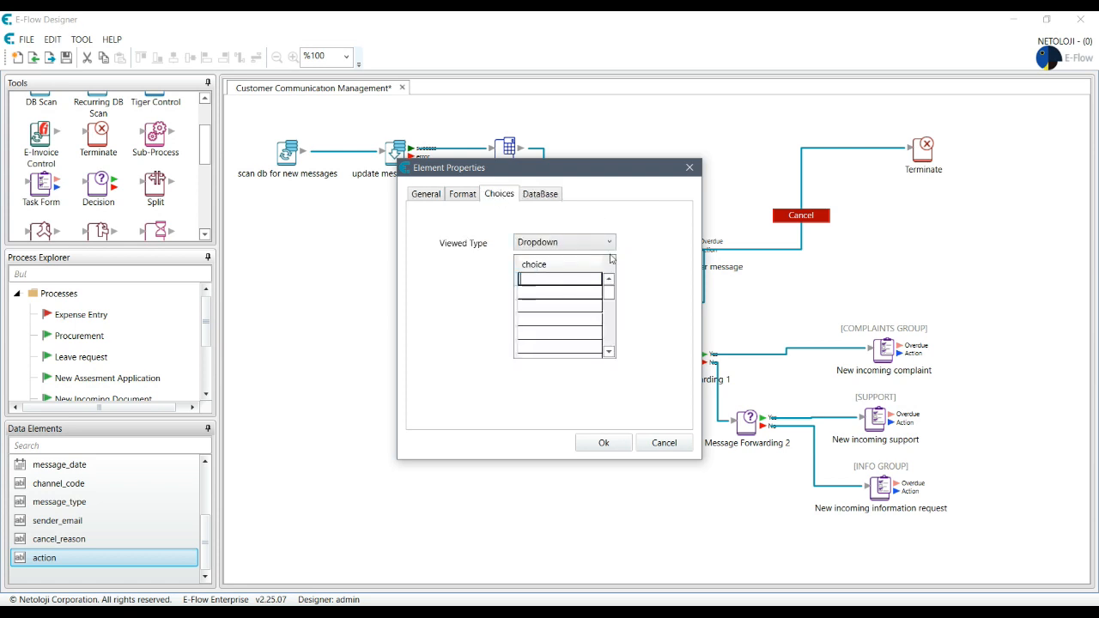
{"action": "type", "text": "REJECT"}
{"action": "left_click", "coordinate": [558, 294]}
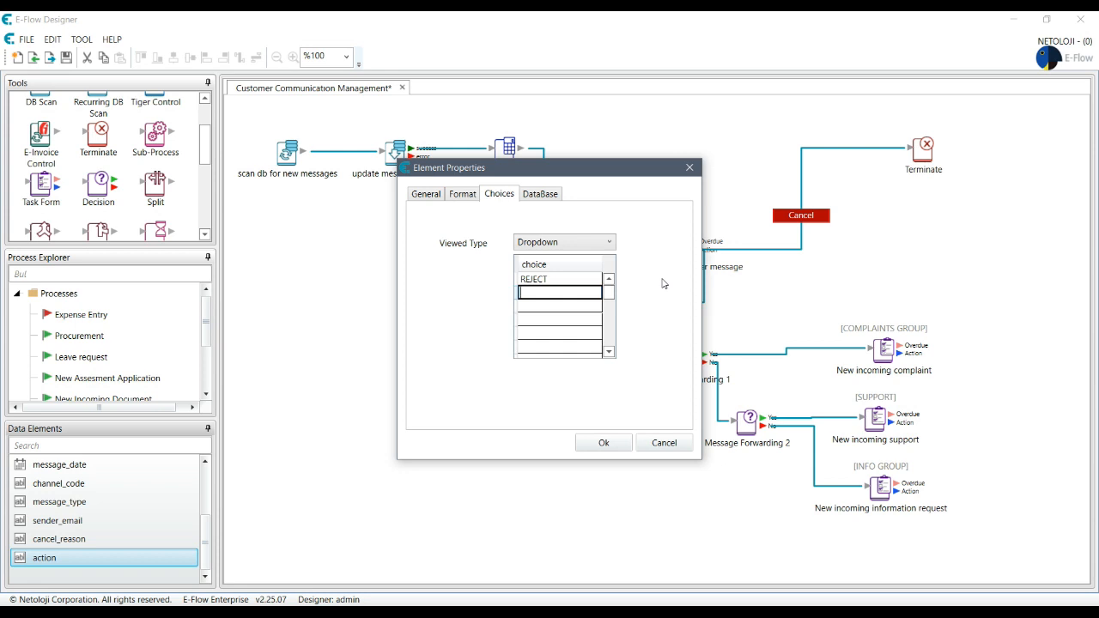
{"action": "type", "text": "REFUND"}
{"action": "left_click", "coordinate": [543, 307]}
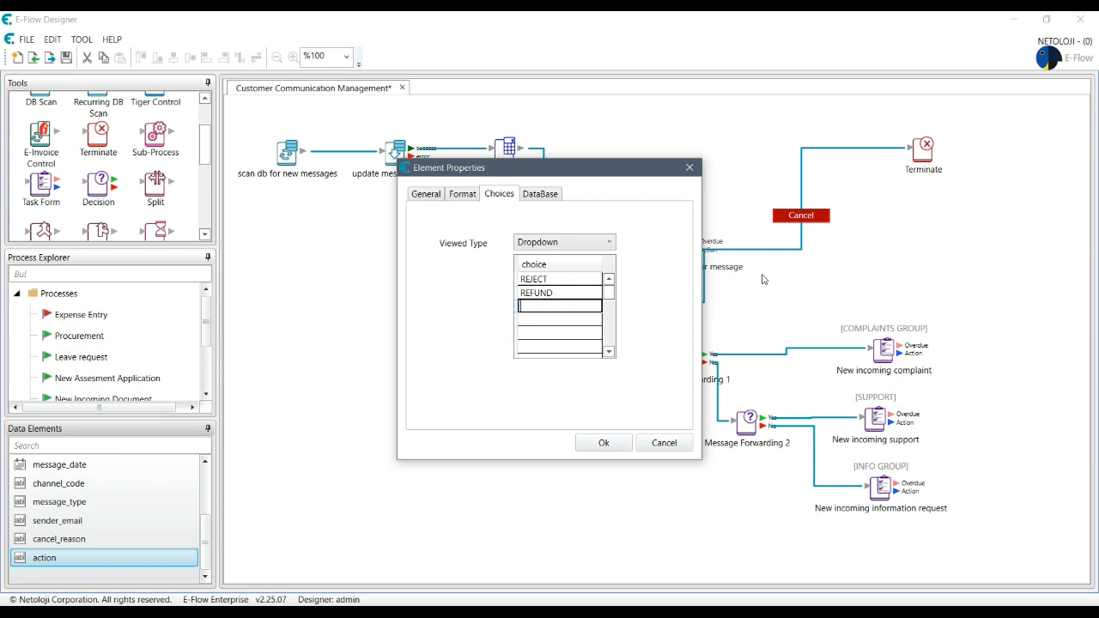
{"action": "type", "text": "FEEDBACK"}
{"action": "left_click", "coordinate": [596, 449]}
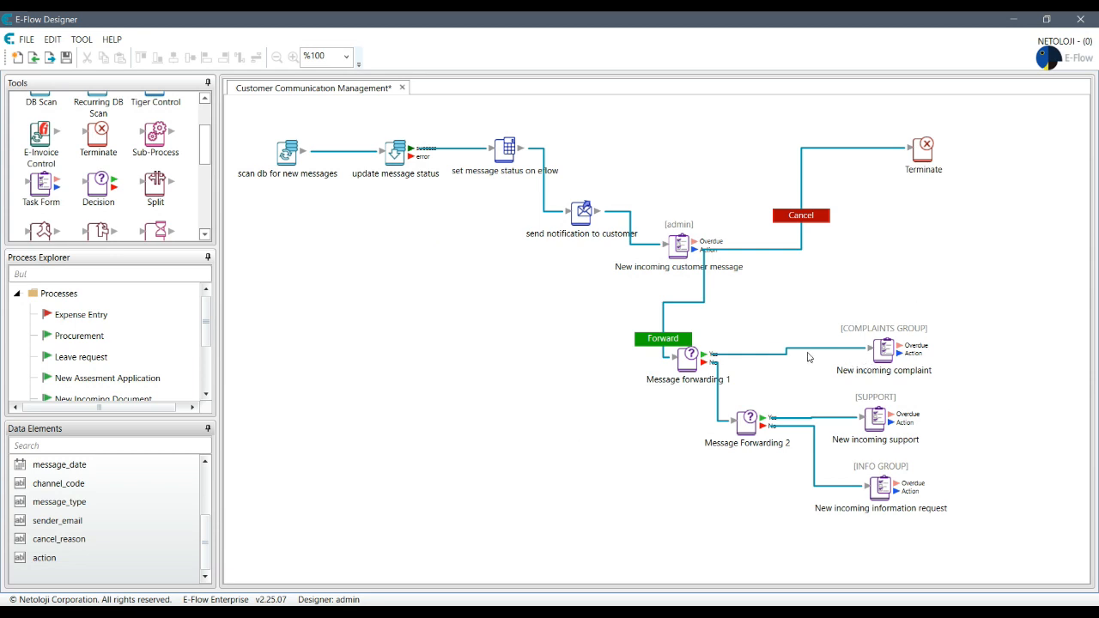
Step: Create a data element named message_to_customer with element type Memo
{"action": "right_click", "coordinate": [57, 570]}
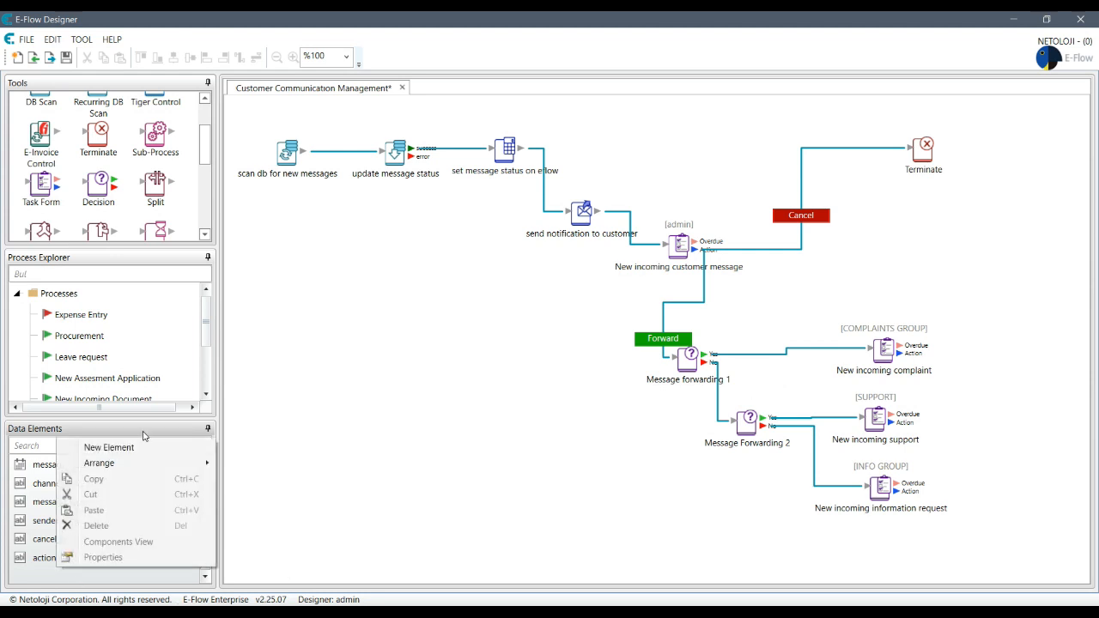
{"action": "left_click", "coordinate": [94, 445]}
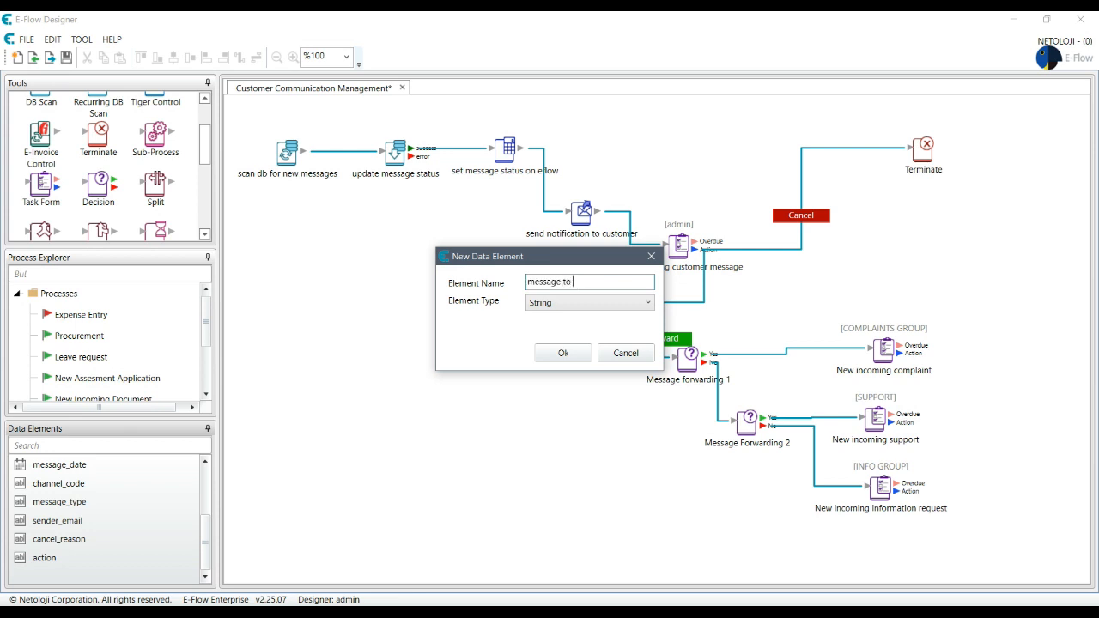
{"action": "left_click", "coordinate": [554, 305]}
{"action": "left_click", "coordinate": [560, 377]}
{"action": "left_click", "coordinate": [563, 354]}
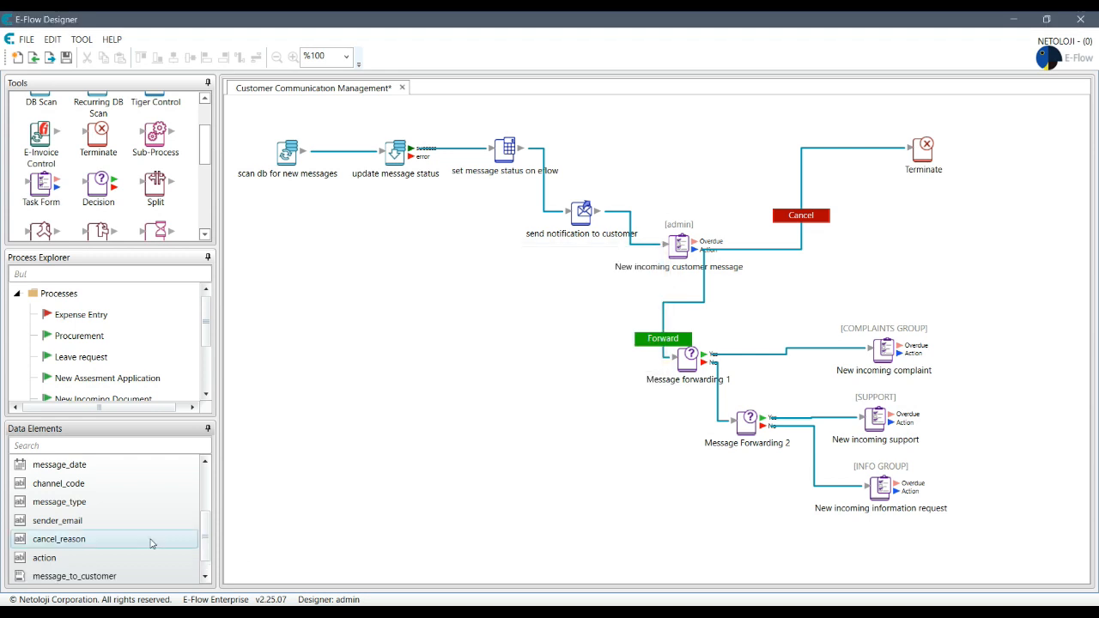
{"action": "scroll", "coordinate": [197, 540], "scroll_direction": "down", "scroll_amount": 1}
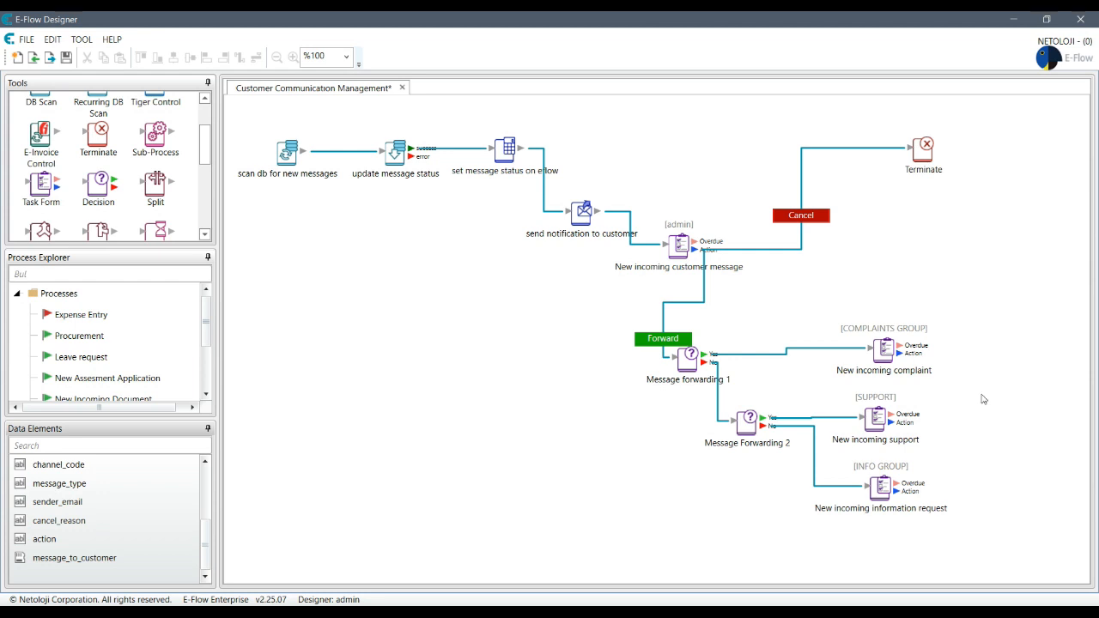
{"action": "left_click", "coordinate": [1034, 396]}
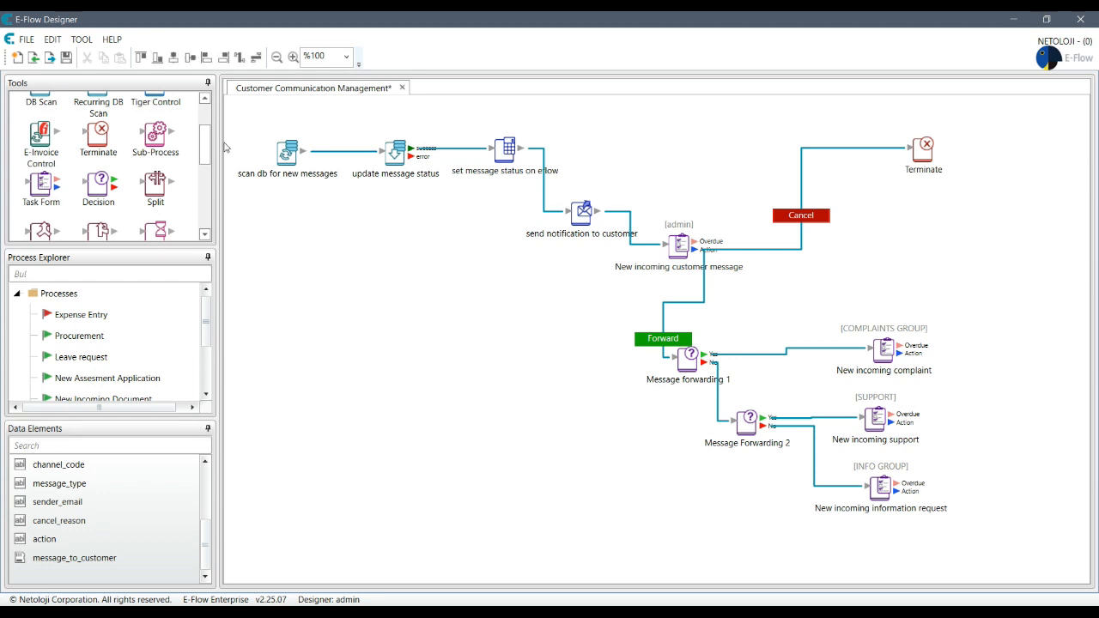
Step: Place a Send Email step on the process diagram
{"action": "left_click_drag", "start_coordinate": [208, 165], "coordinate": [207, 141]}
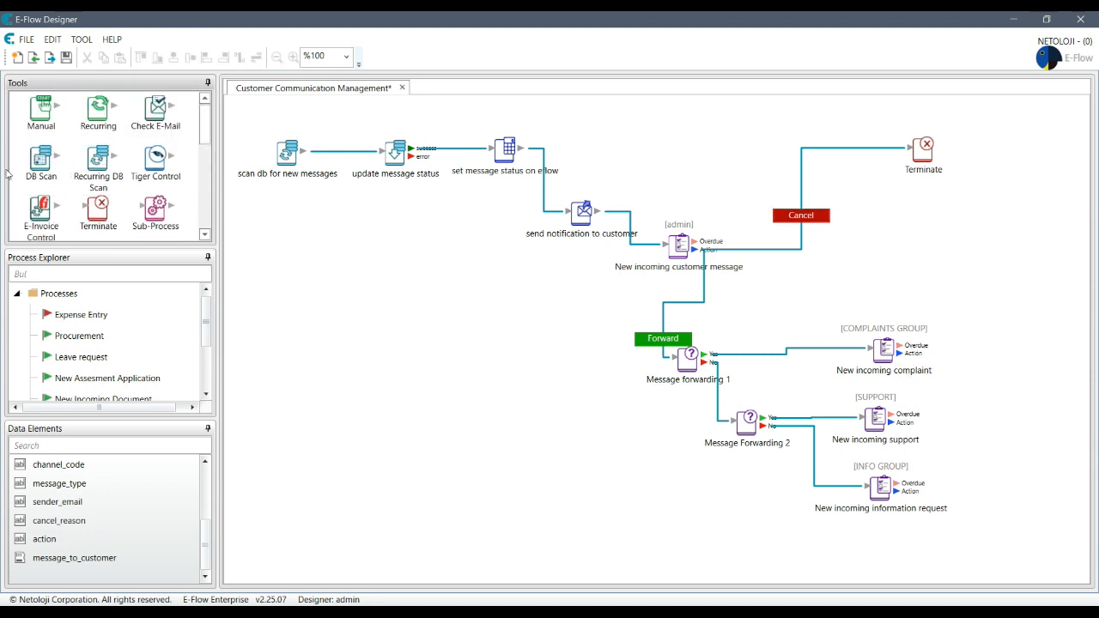
{"action": "left_click_drag", "start_coordinate": [206, 123], "coordinate": [217, 178]}
{"action": "left_click", "coordinate": [155, 165]}
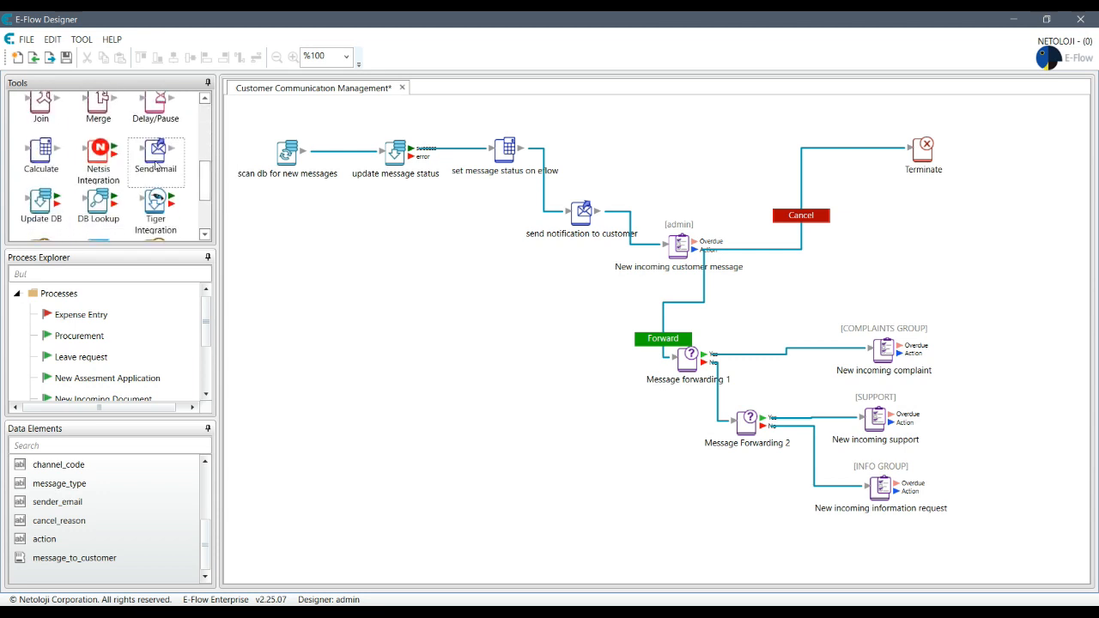
{"action": "left_click_drag", "start_coordinate": [146, 160], "coordinate": [611, 507]}
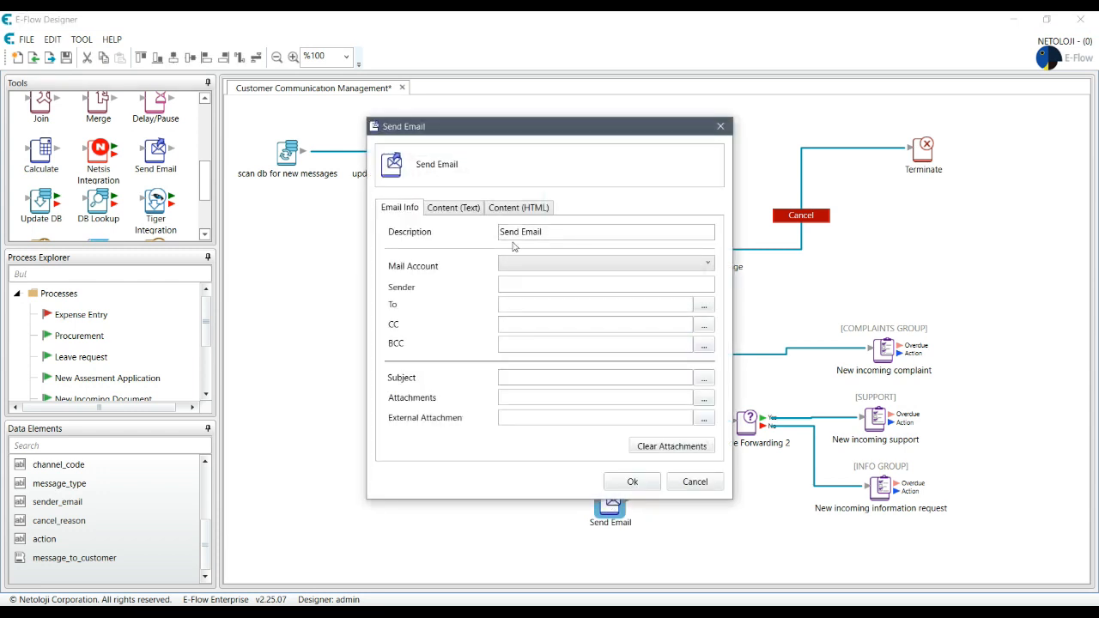
Step: Choose the mail account, enter the sender, and set the recipient to sender_email
{"action": "left_click", "coordinate": [568, 269]}
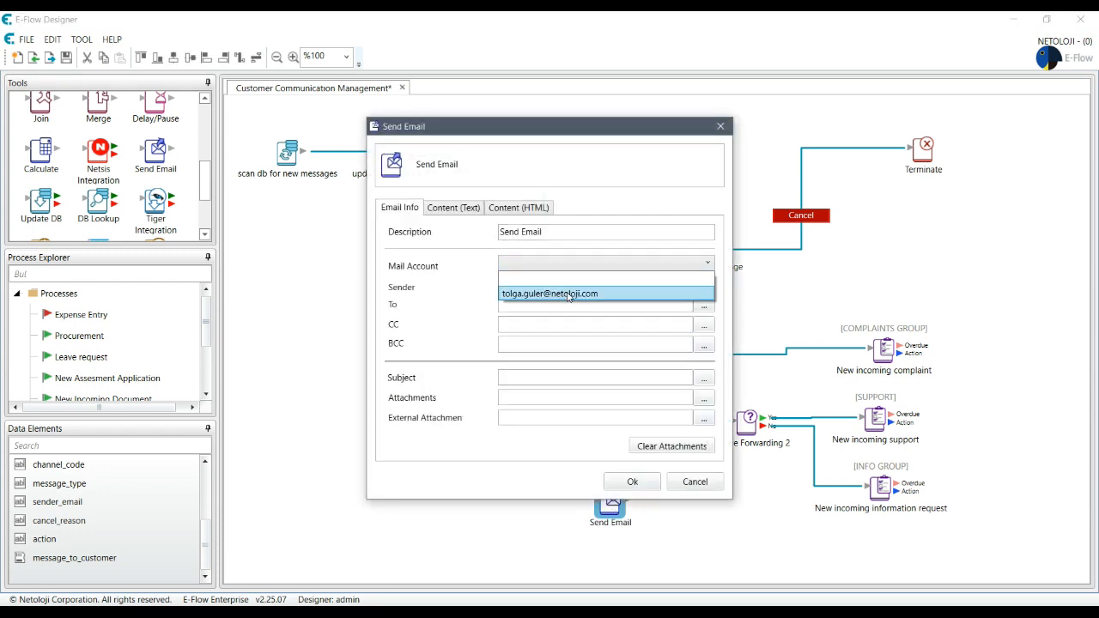
{"action": "left_click", "coordinate": [569, 294]}
{"action": "left_click", "coordinate": [538, 284]}
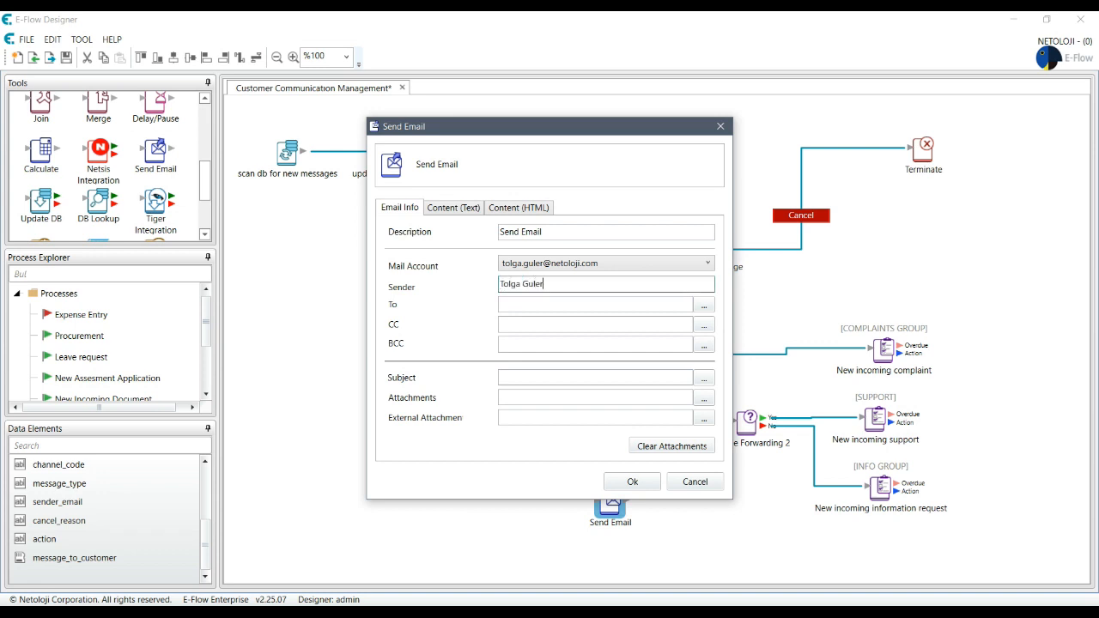
{"action": "left_click", "coordinate": [703, 310]}
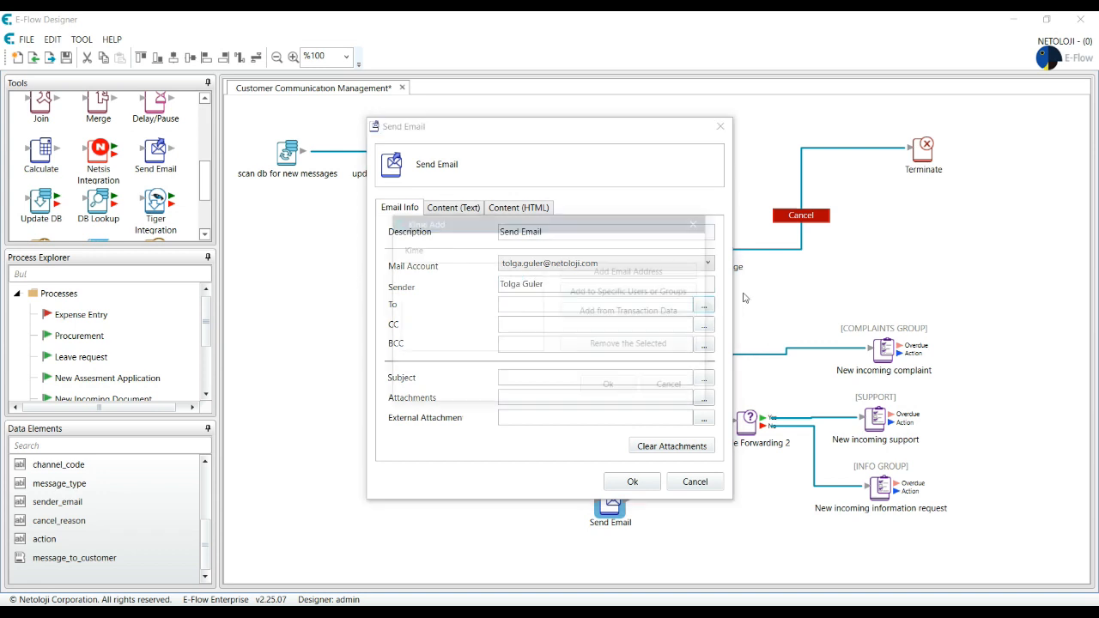
{"action": "left_click", "coordinate": [645, 313]}
{"action": "left_click", "coordinate": [507, 342]}
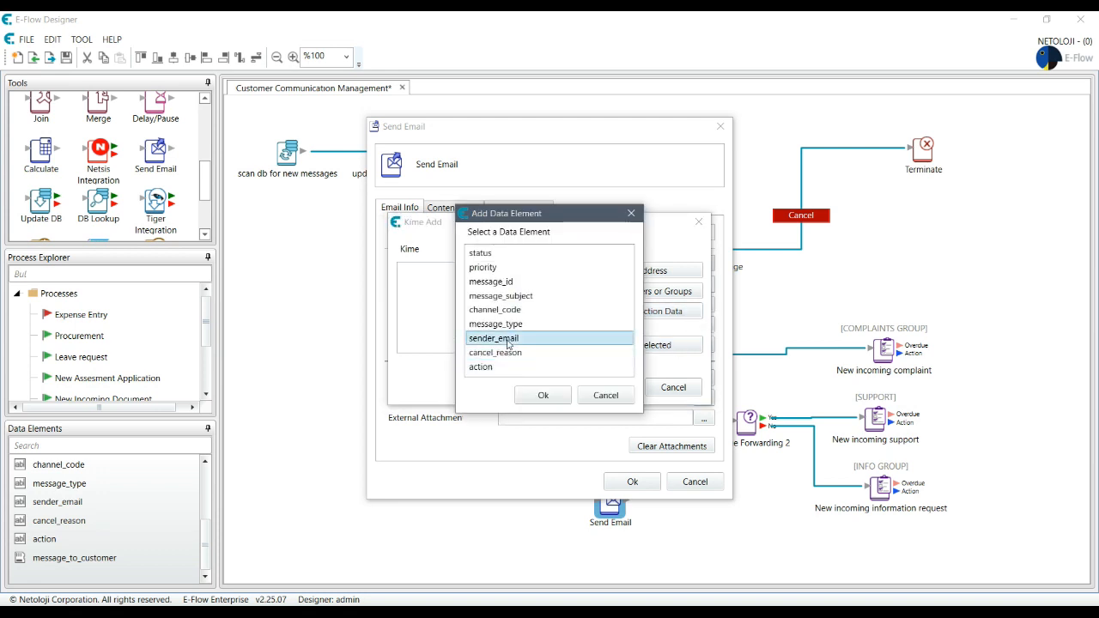
{"action": "left_click", "coordinate": [558, 399]}
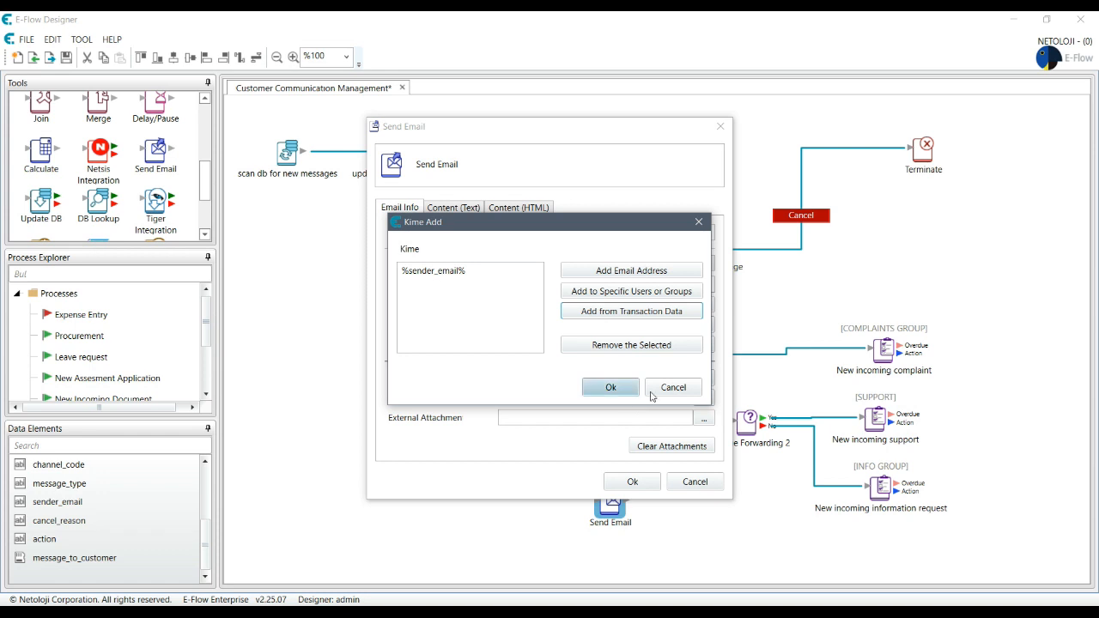
{"action": "left_click", "coordinate": [612, 388]}
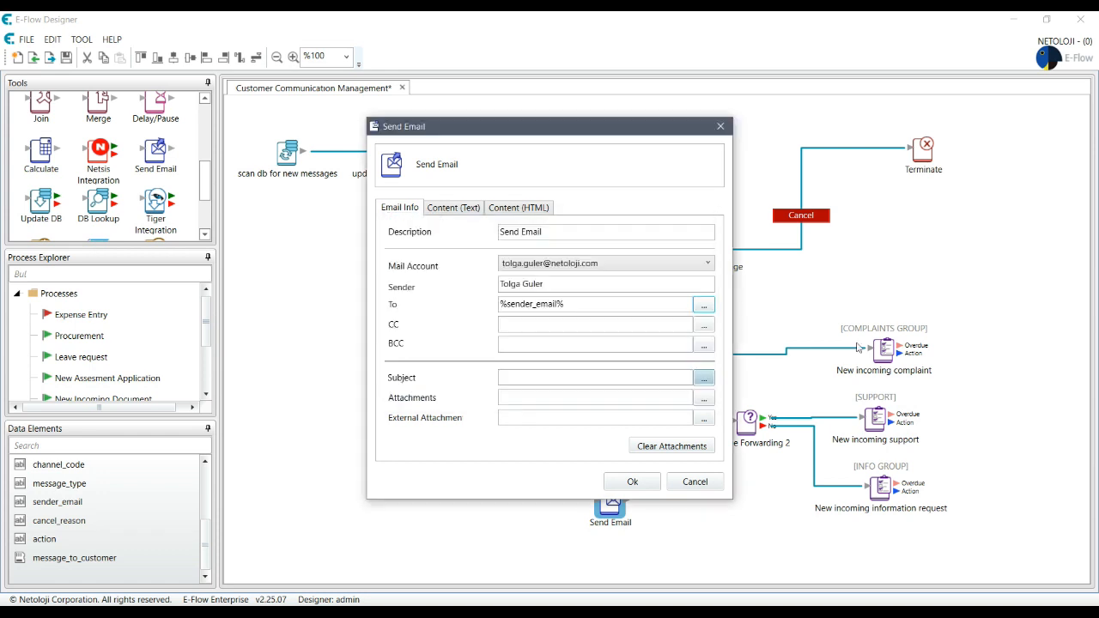
Step: Set the subject to 'Feedback for your message reference %message_id%' and save the email settings
{"action": "left_click", "coordinate": [703, 378]}
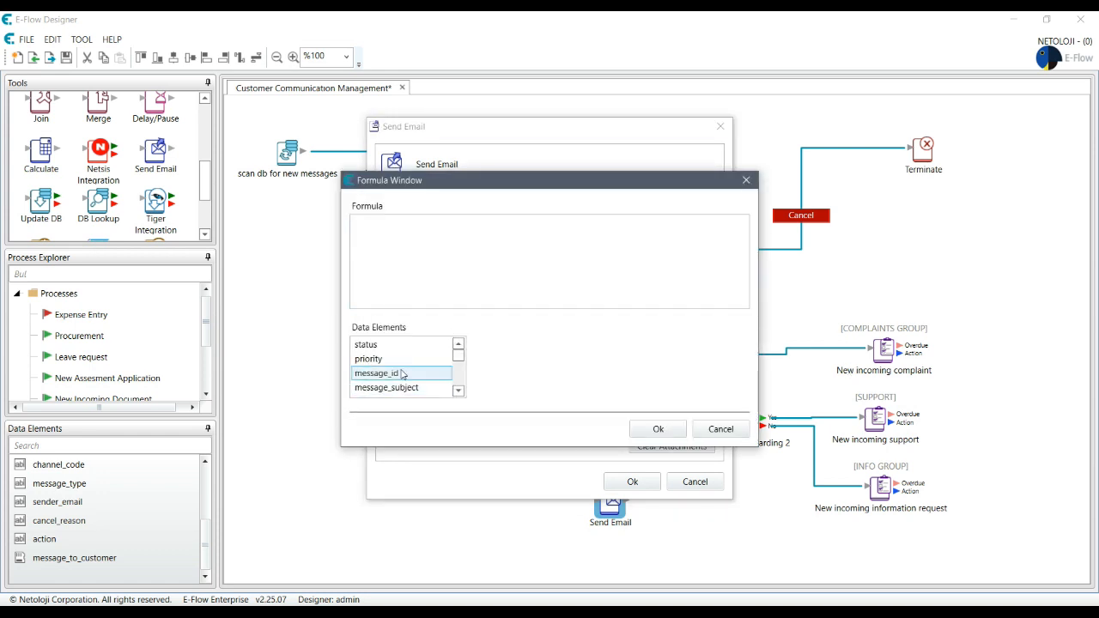
{"action": "double_click", "coordinate": [382, 372]}
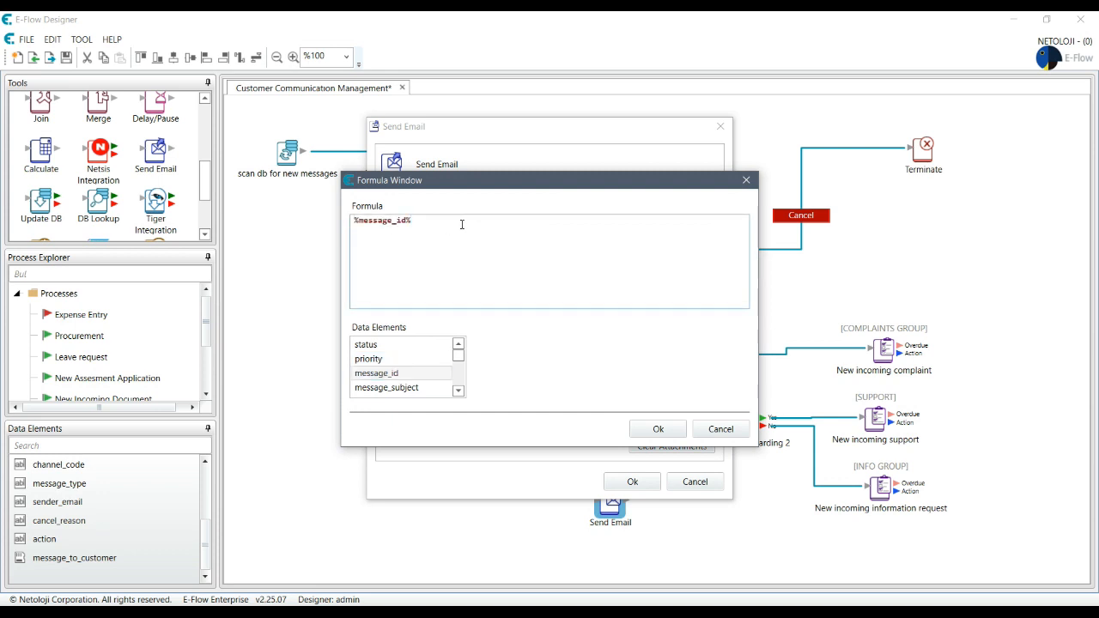
{"action": "type", "text": "Feedback "}
{"action": "type", "text": "for your me"}
{"action": "type", "text": "ssage "}
{"action": "type", "text": "fefere"}
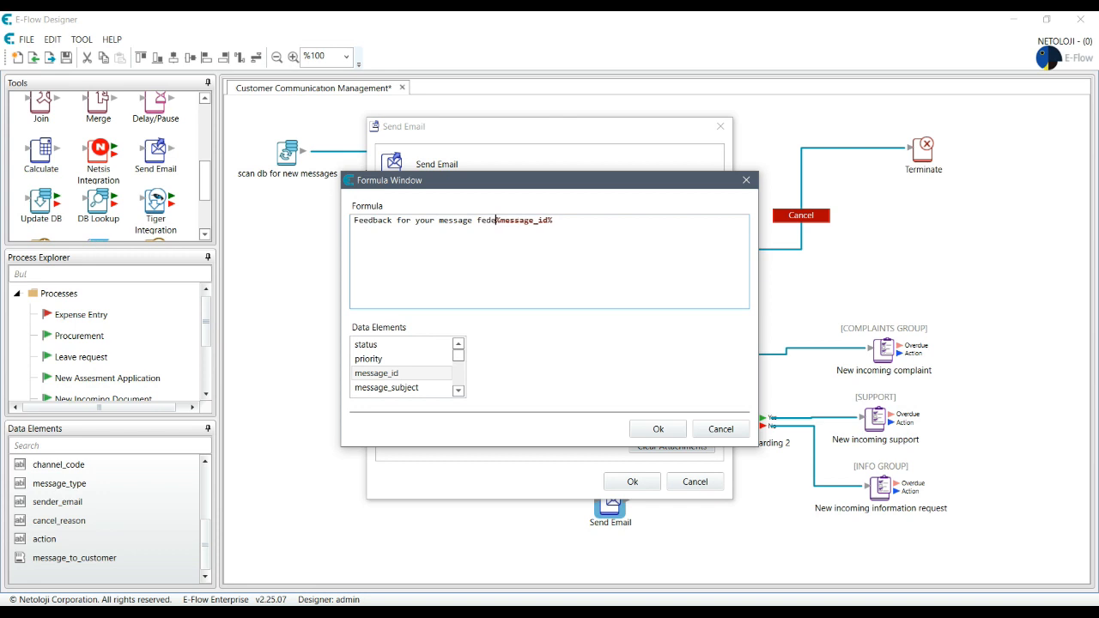
{"action": "key", "text": "ctrl+shift+Left"}
{"action": "type", "text": "reference"}
{"action": "left_click", "coordinate": [656, 429]}
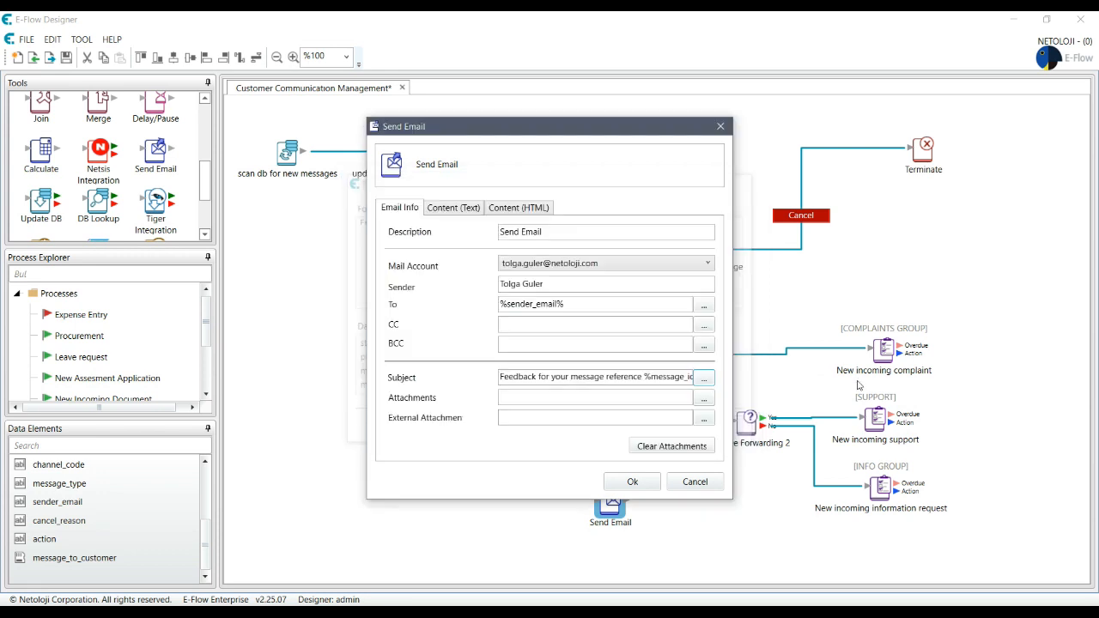
{"action": "left_click", "coordinate": [455, 207]}
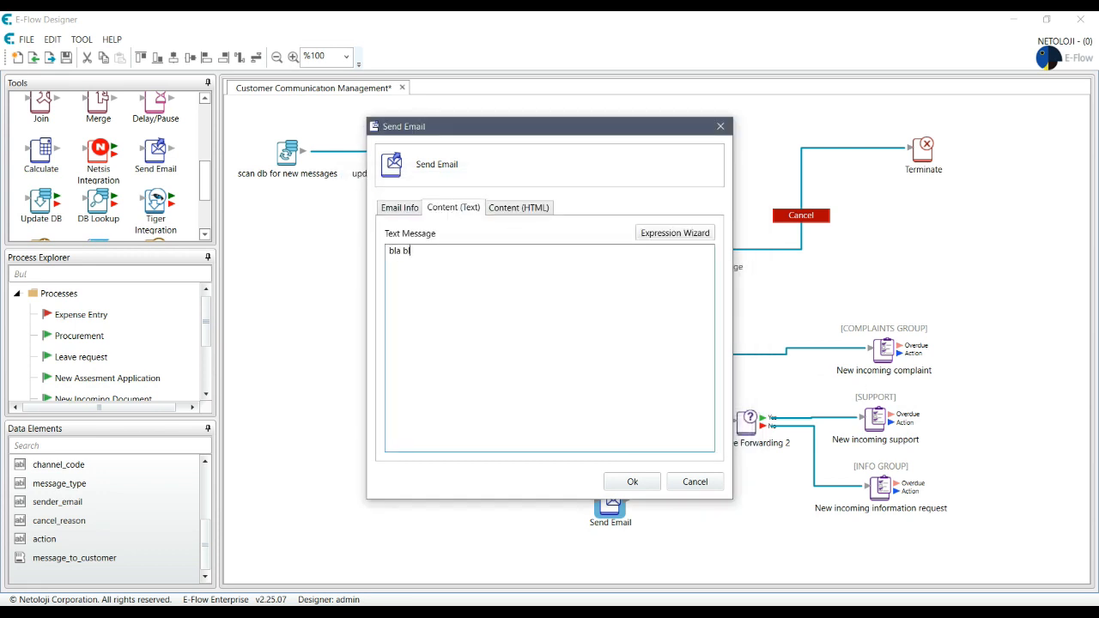
{"action": "left_click", "coordinate": [411, 207]}
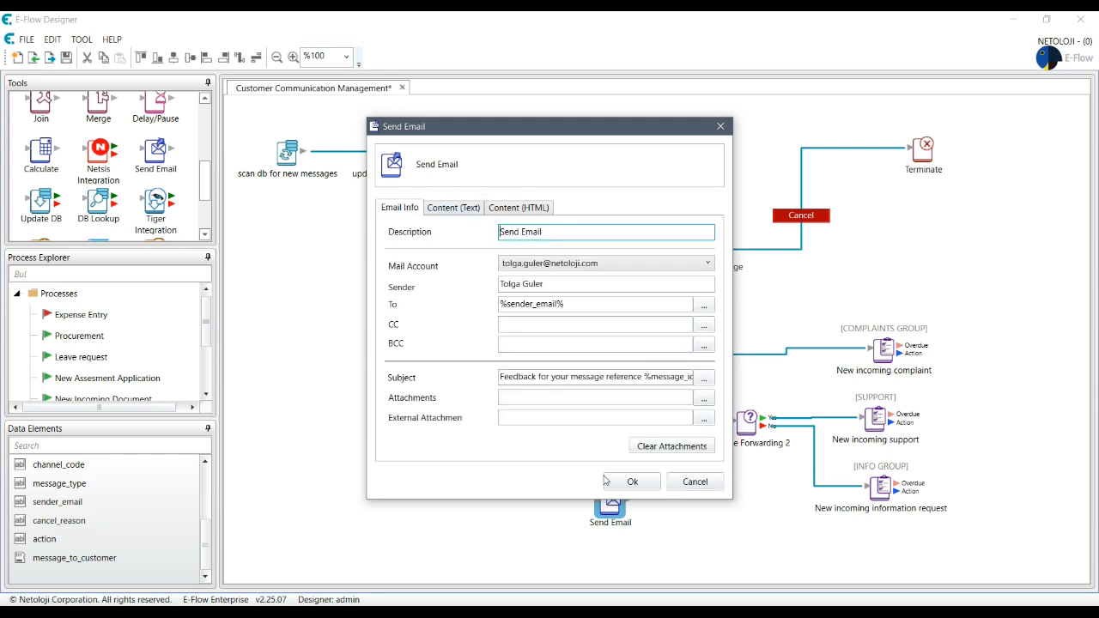
{"action": "left_click", "coordinate": [635, 484]}
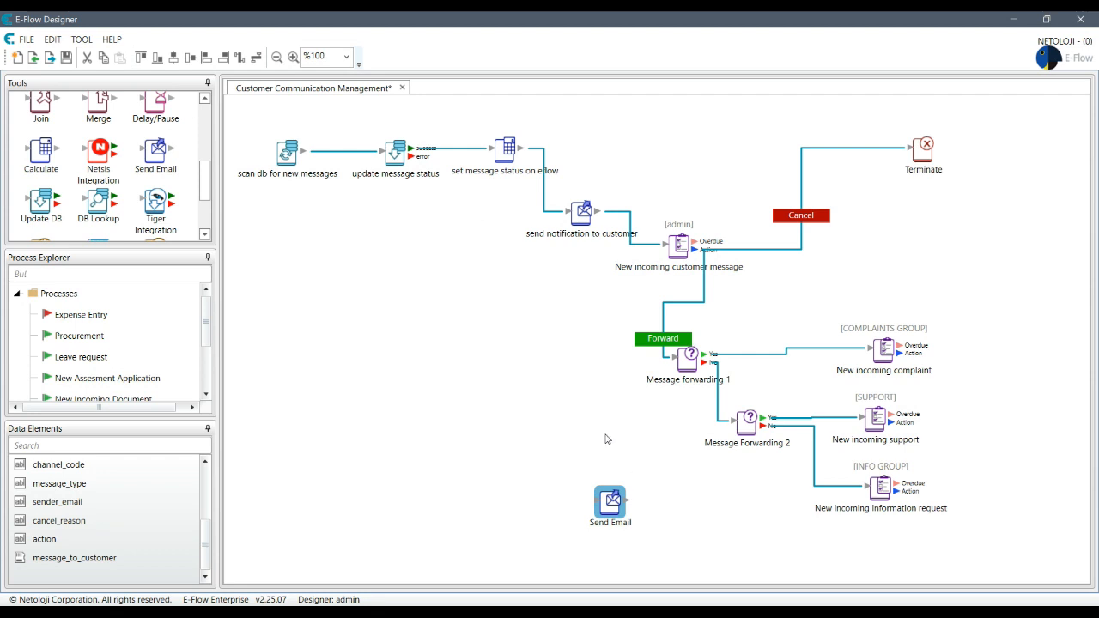
Step: Move the Send Email step up and left on the diagram
{"action": "left_click_drag", "start_coordinate": [614, 504], "coordinate": [528, 467]}
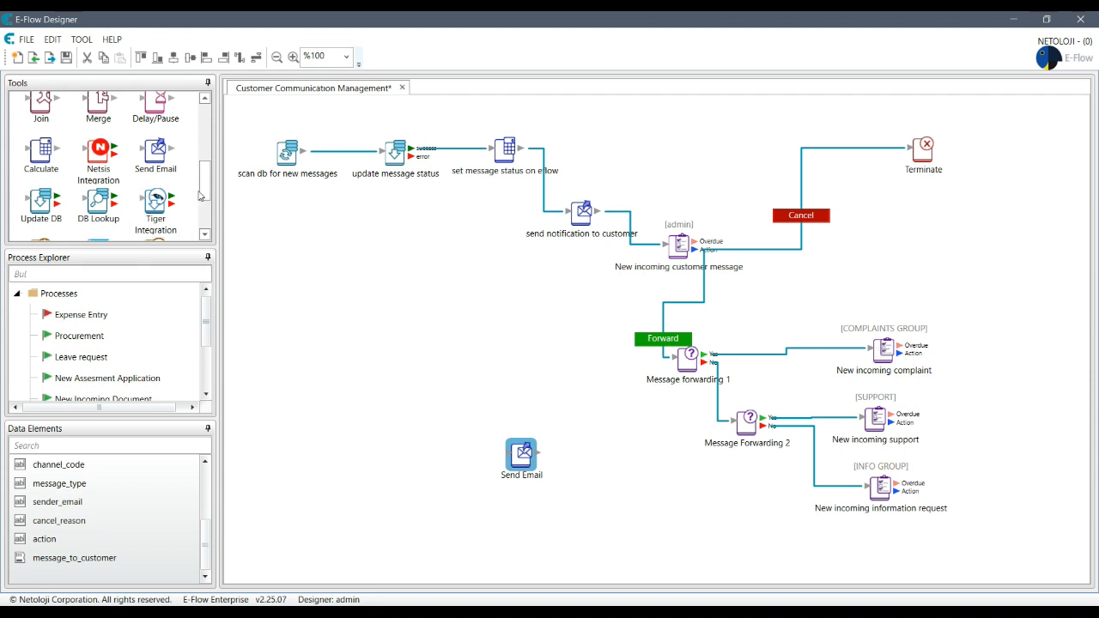
{"action": "left_click_drag", "start_coordinate": [206, 192], "coordinate": [211, 190]}
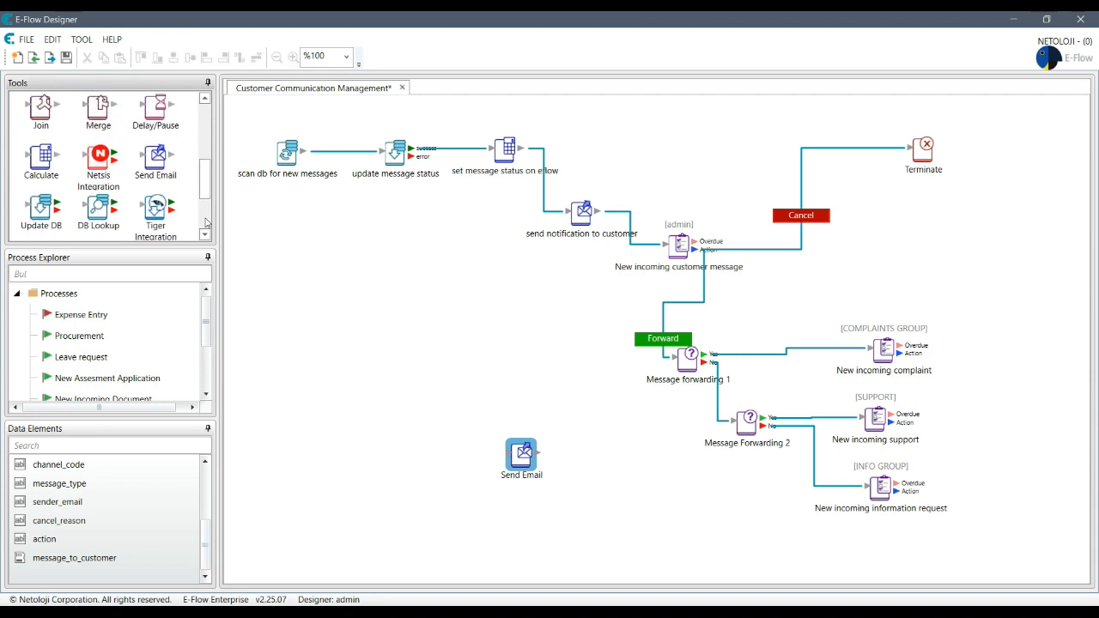
{"action": "left_click_drag", "start_coordinate": [206, 189], "coordinate": [211, 220]}
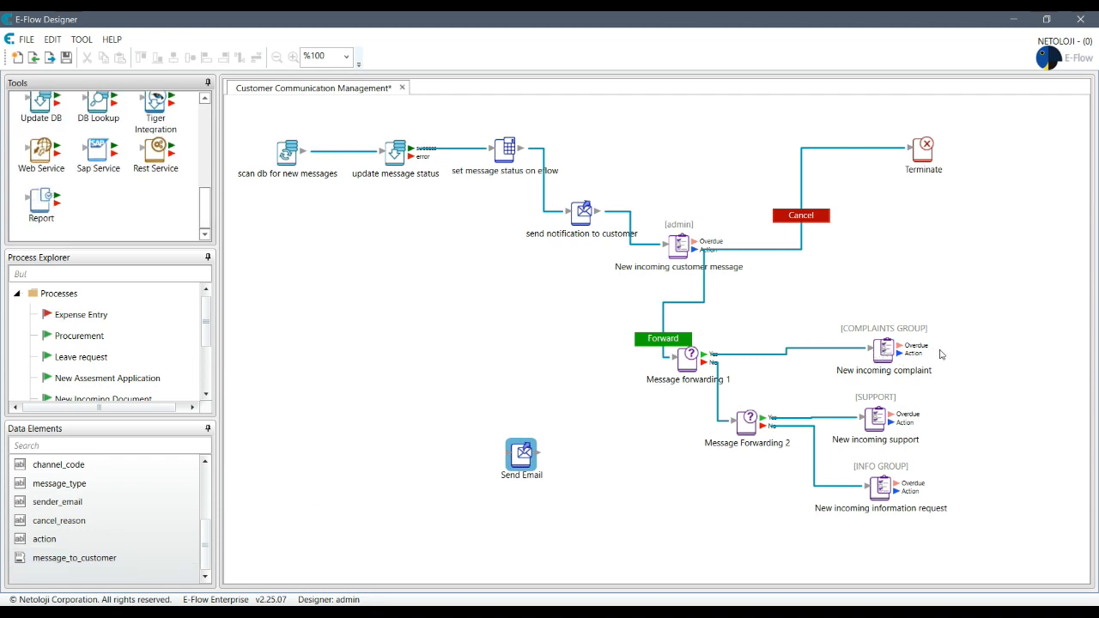
Step: Show action and message_to_customer on the New incoming complaint task form
{"action": "double_click", "coordinate": [891, 358]}
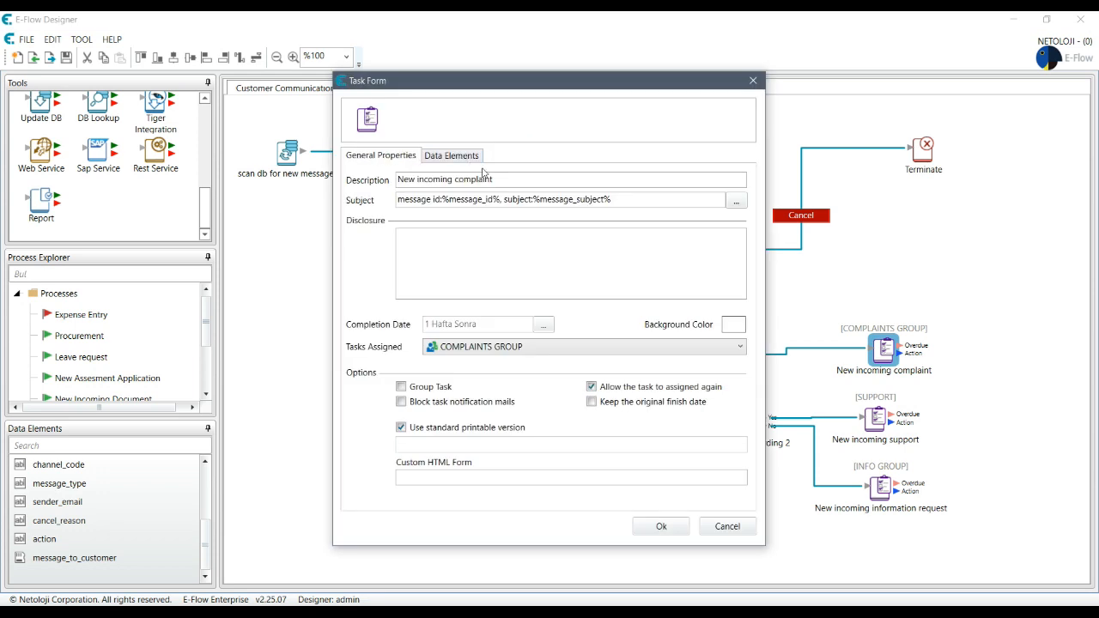
{"action": "left_click", "coordinate": [447, 156]}
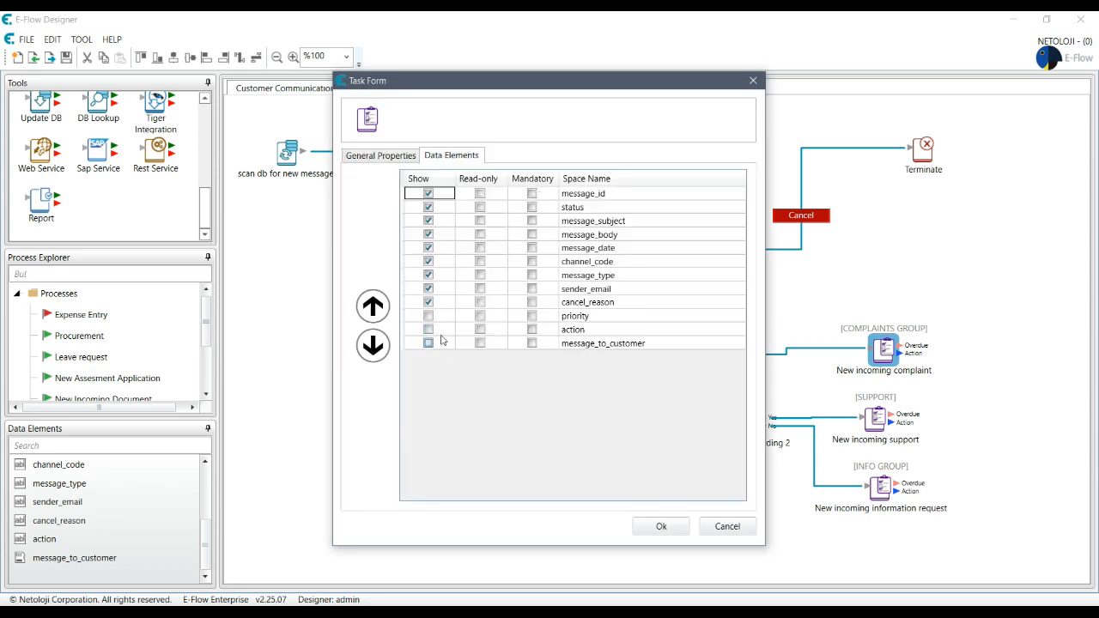
{"action": "left_click", "coordinate": [428, 330]}
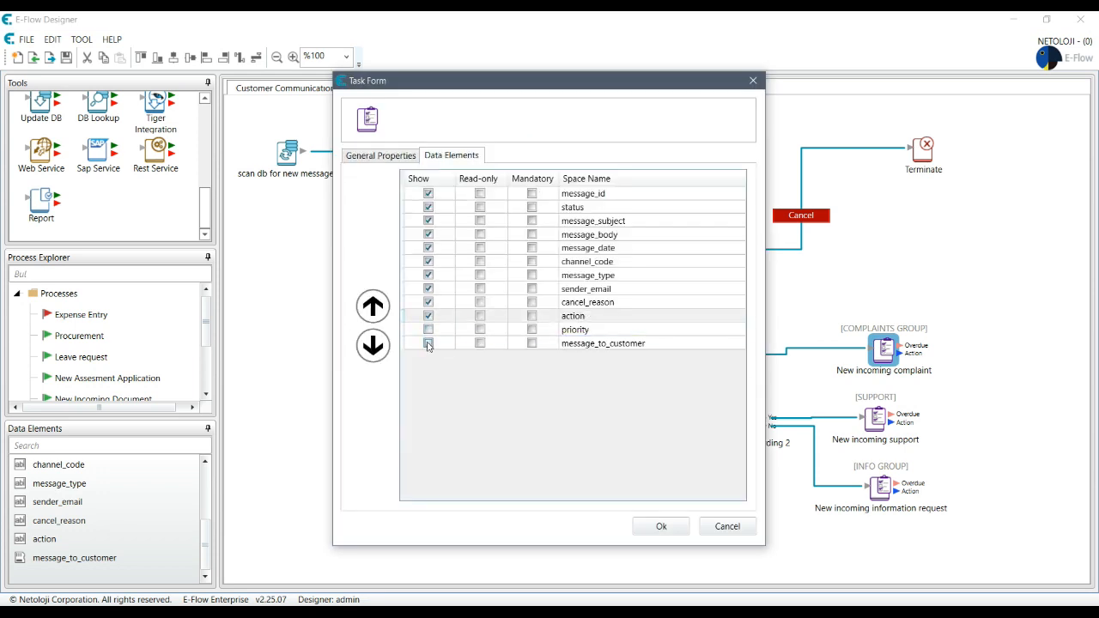
{"action": "left_click", "coordinate": [428, 344]}
{"action": "left_click", "coordinate": [665, 532]}
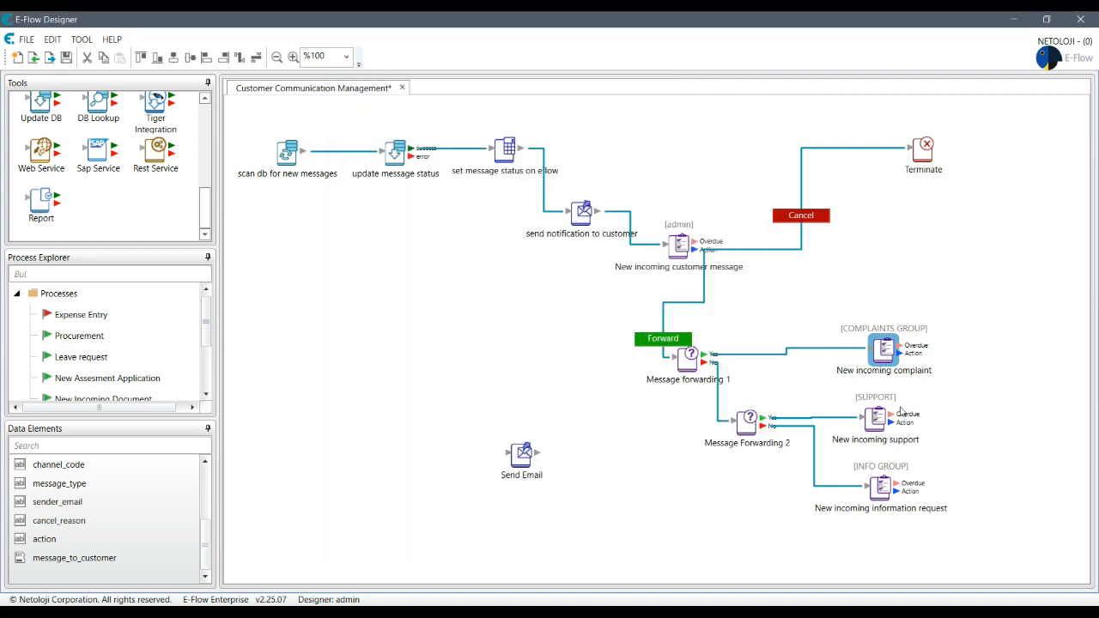
Step: Show action and message_to_customer on the New incoming support task form
{"action": "double_click", "coordinate": [876, 418]}
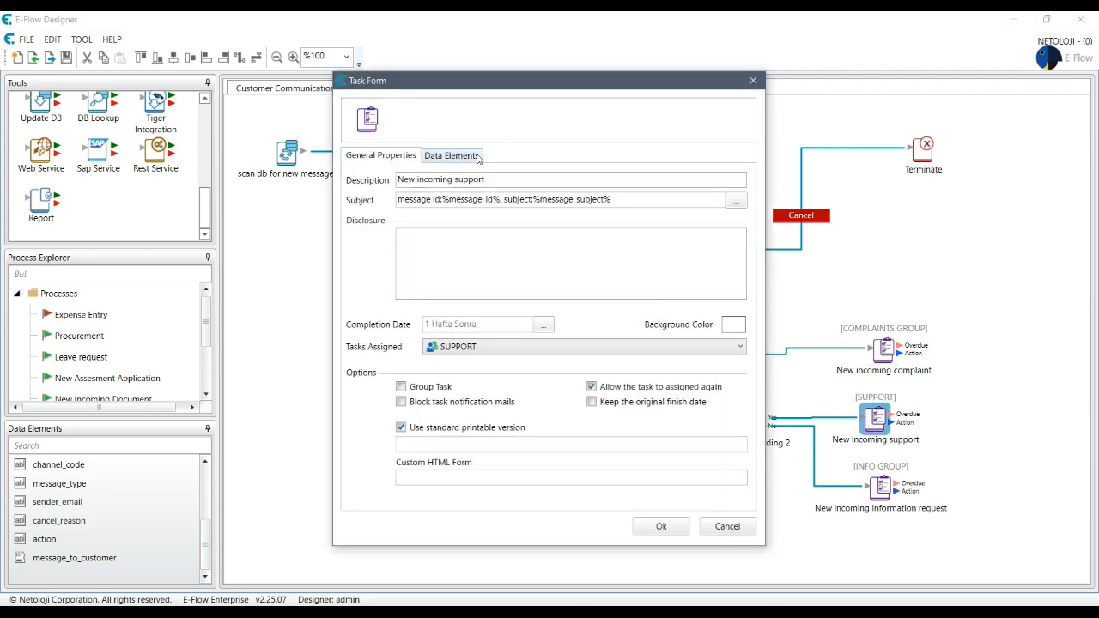
{"action": "left_click", "coordinate": [448, 155]}
{"action": "left_click", "coordinate": [429, 333]}
{"action": "left_click", "coordinate": [429, 331]}
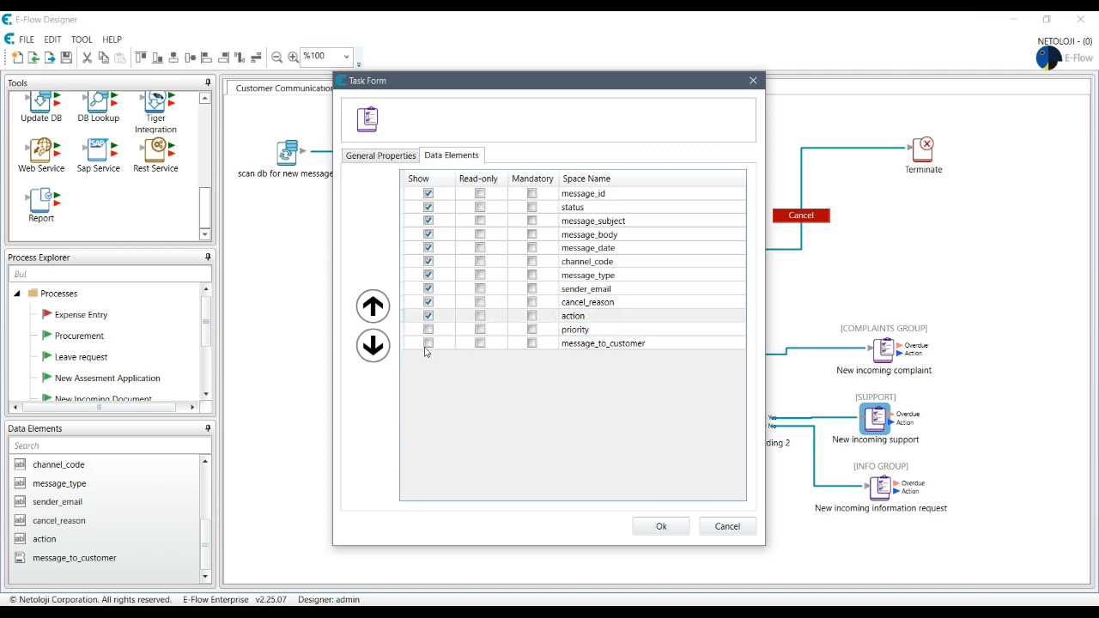
{"action": "left_click", "coordinate": [428, 343]}
{"action": "left_click", "coordinate": [660, 525]}
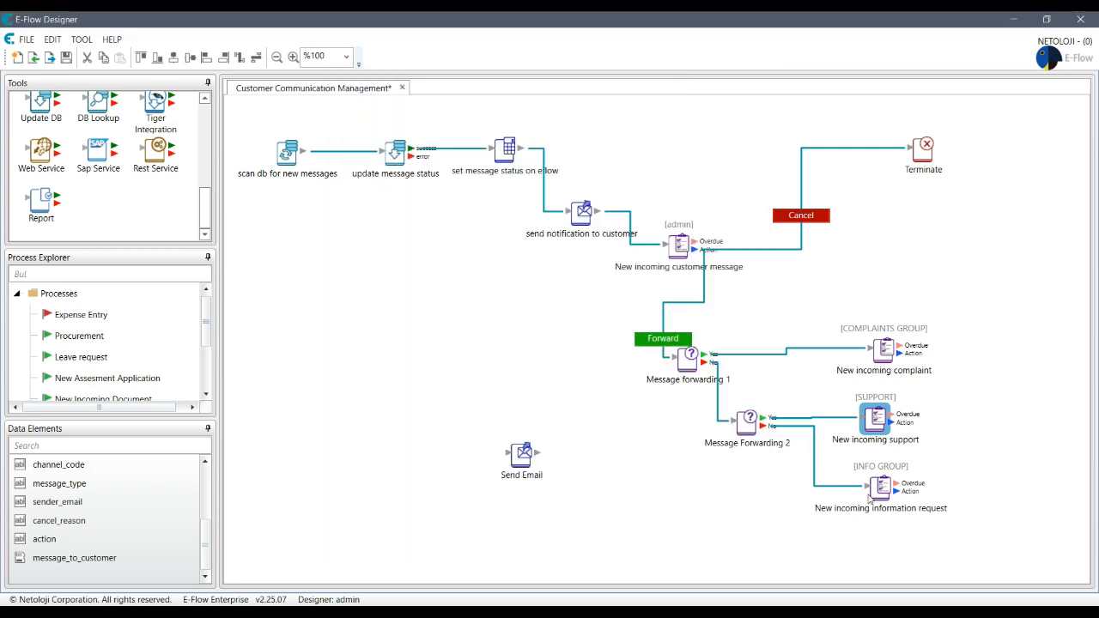
Step: Show action and message_to_customer on the information request task form, then reposition Send Email
{"action": "left_click", "coordinate": [880, 487]}
{"action": "double_click", "coordinate": [885, 487]}
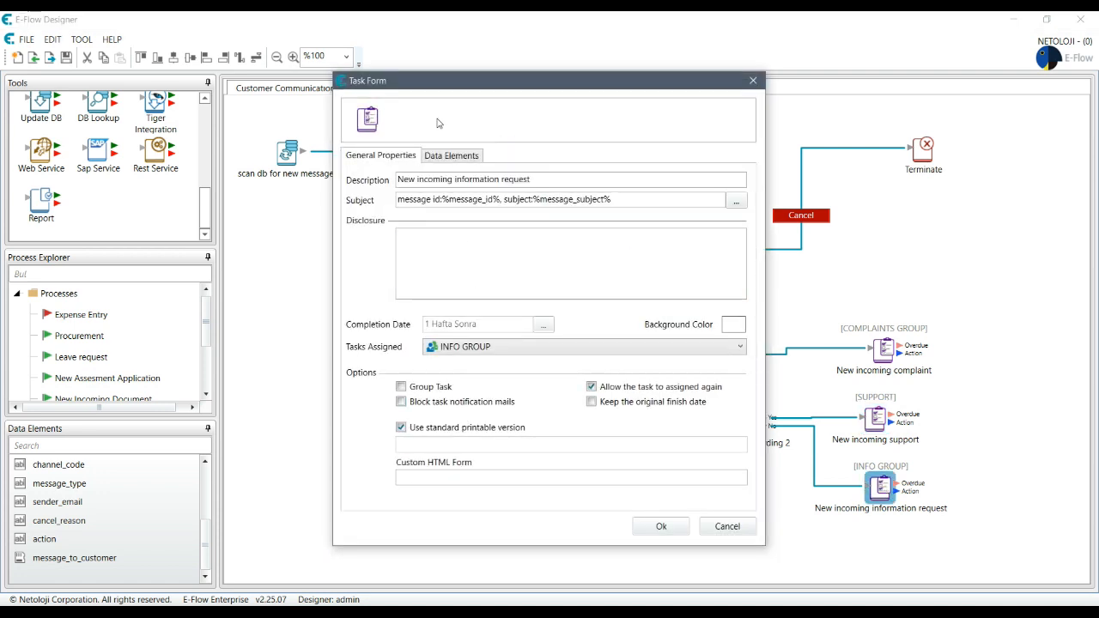
{"action": "left_click", "coordinate": [471, 158]}
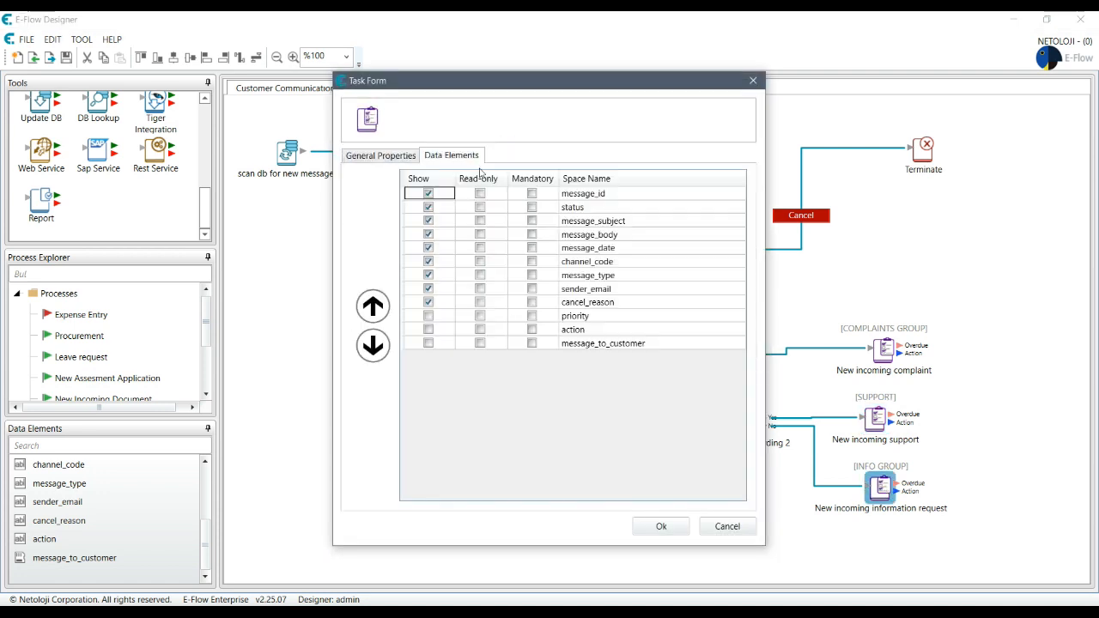
{"action": "left_click", "coordinate": [429, 330]}
{"action": "left_click", "coordinate": [429, 344]}
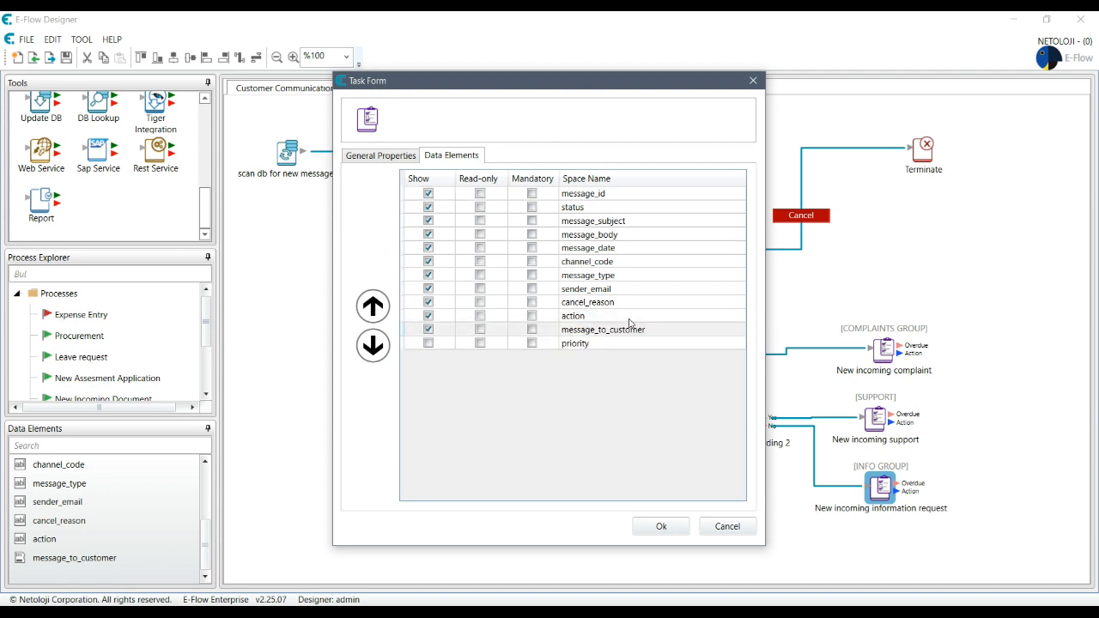
{"action": "left_click", "coordinate": [661, 526]}
{"action": "left_click_drag", "start_coordinate": [521, 455], "coordinate": [1024, 357]}
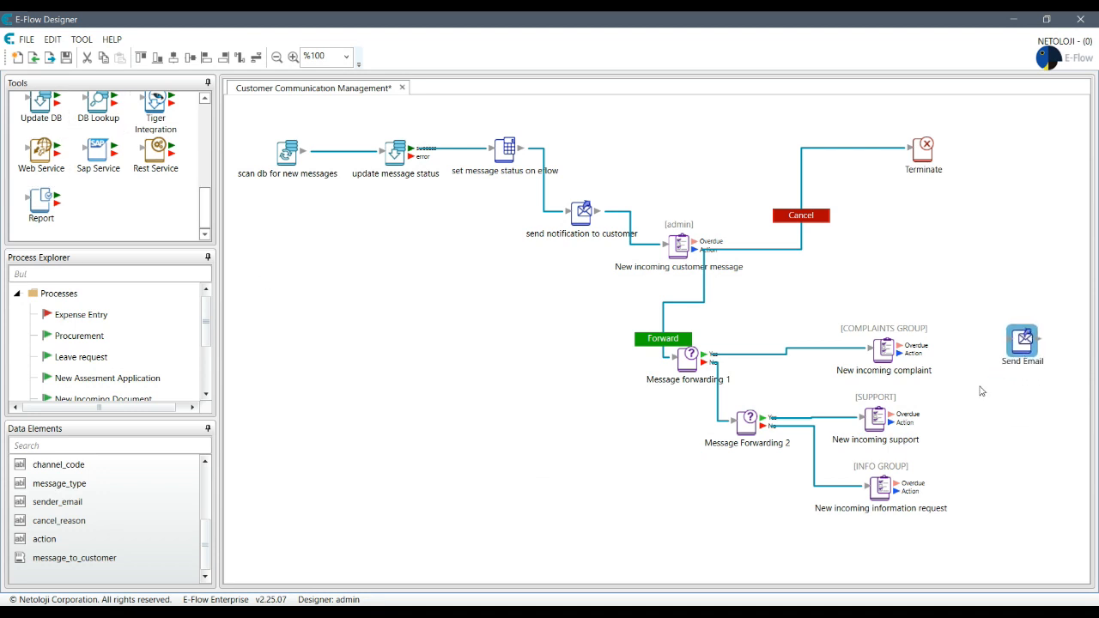
Step: Add a Decision step and connect the support, complaint and information request tasks to it
{"action": "left_click_drag", "start_coordinate": [205, 214], "coordinate": [203, 168]}
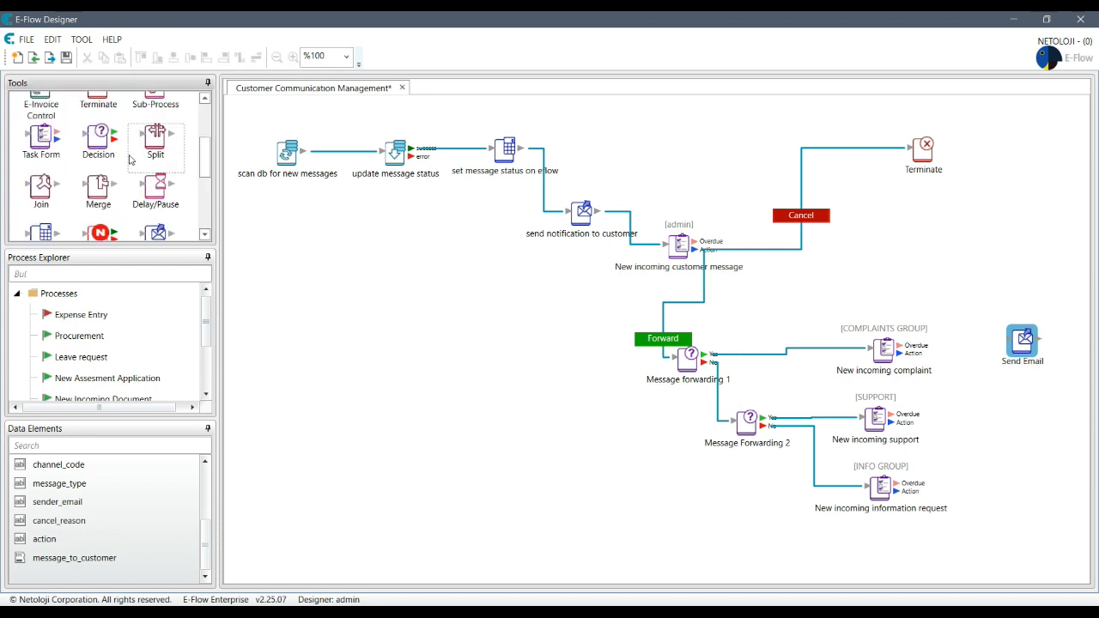
{"action": "left_click_drag", "start_coordinate": [99, 146], "coordinate": [997, 433]}
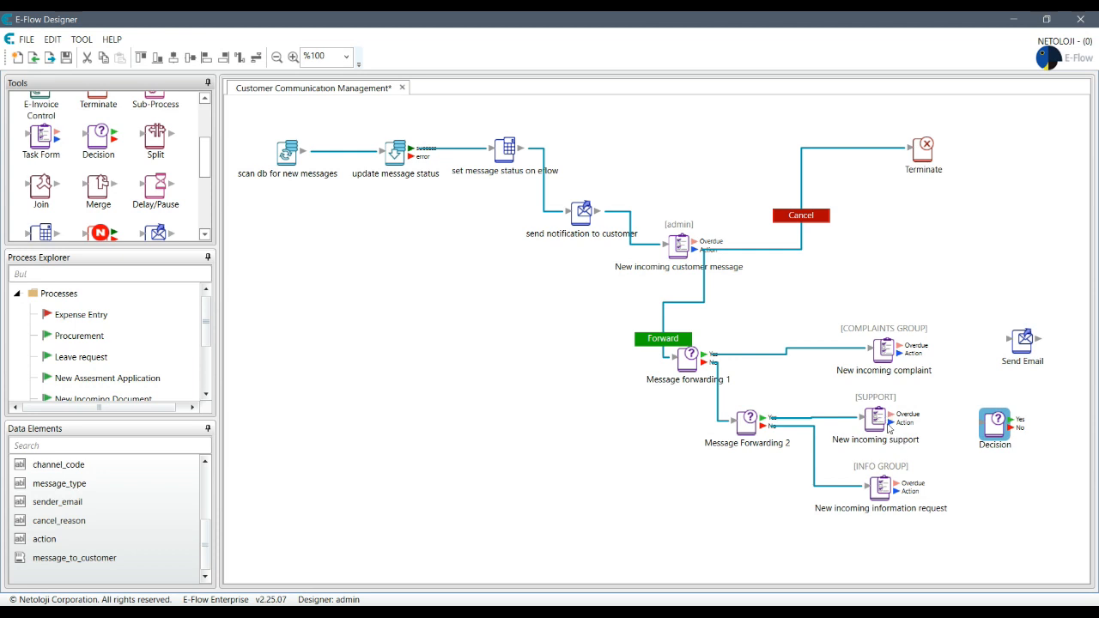
{"action": "left_click_drag", "start_coordinate": [889, 421], "coordinate": [996, 431]}
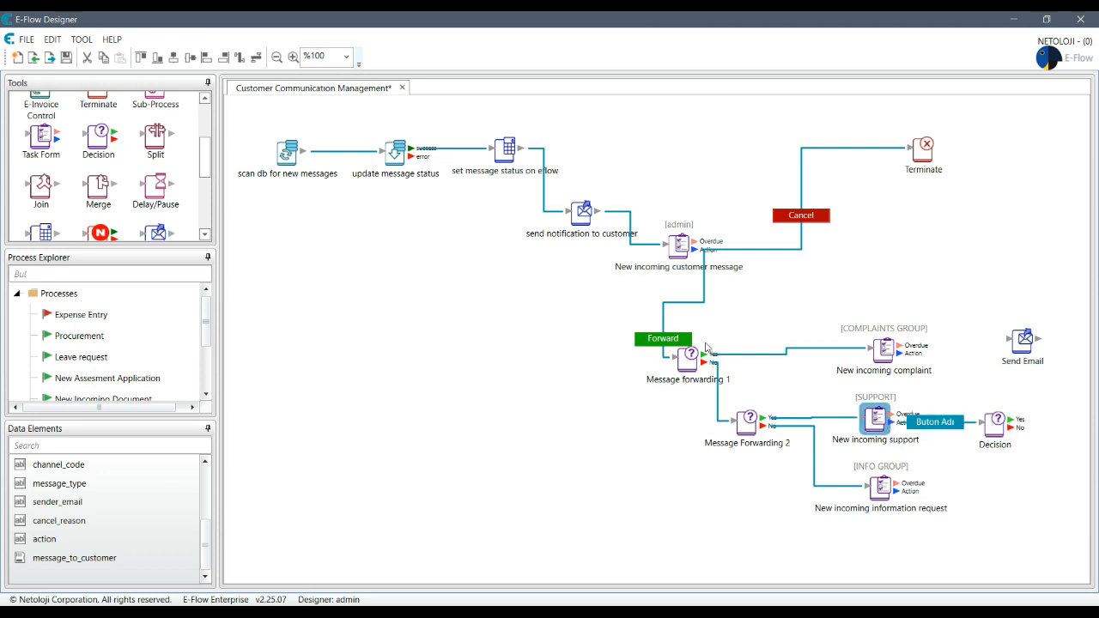
{"action": "left_click_drag", "start_coordinate": [899, 353], "coordinate": [995, 425]}
{"action": "left_click", "coordinate": [907, 497]}
{"action": "left_click_drag", "start_coordinate": [907, 497], "coordinate": [1009, 435]}
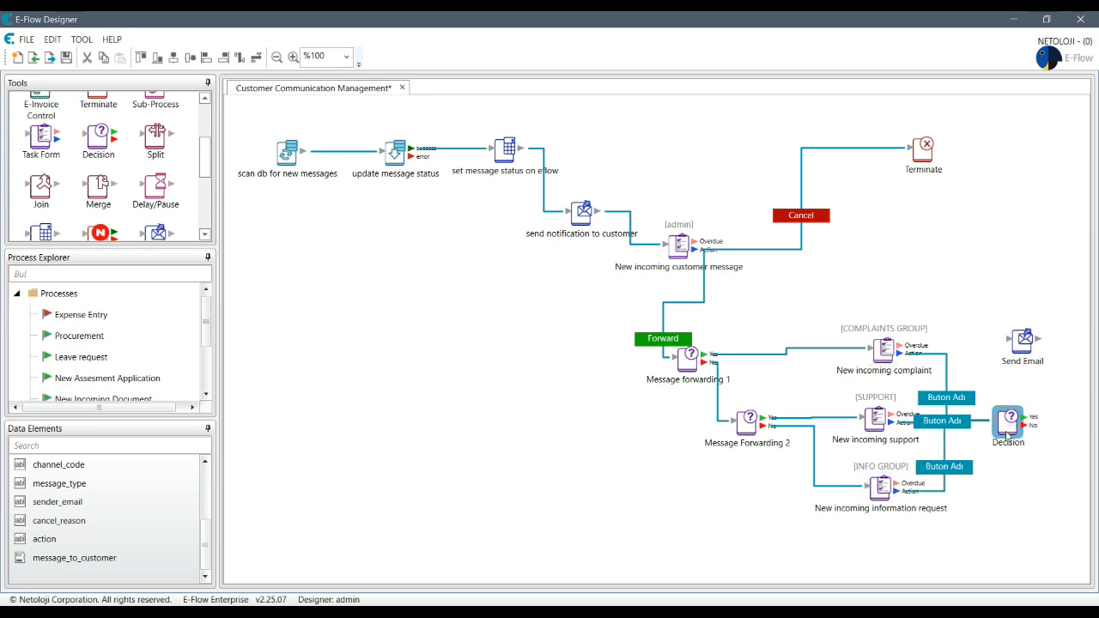
Step: Begin replacing the decision's default description with 'check email text'
{"action": "double_click", "coordinate": [1009, 435]}
{"action": "left_click_drag", "start_coordinate": [572, 297], "coordinate": [291, 297]}
{"action": "type", "text": "ce"}
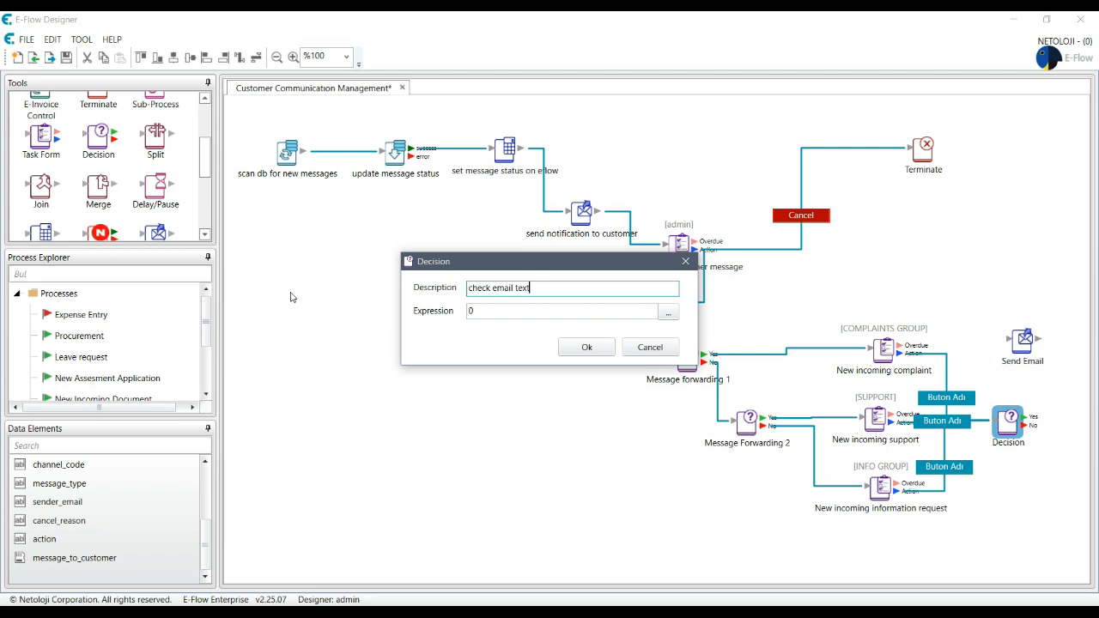
Step: Set the decision expression to %message_to_customer% != "" and confirm it
{"action": "left_click", "coordinate": [668, 312]}
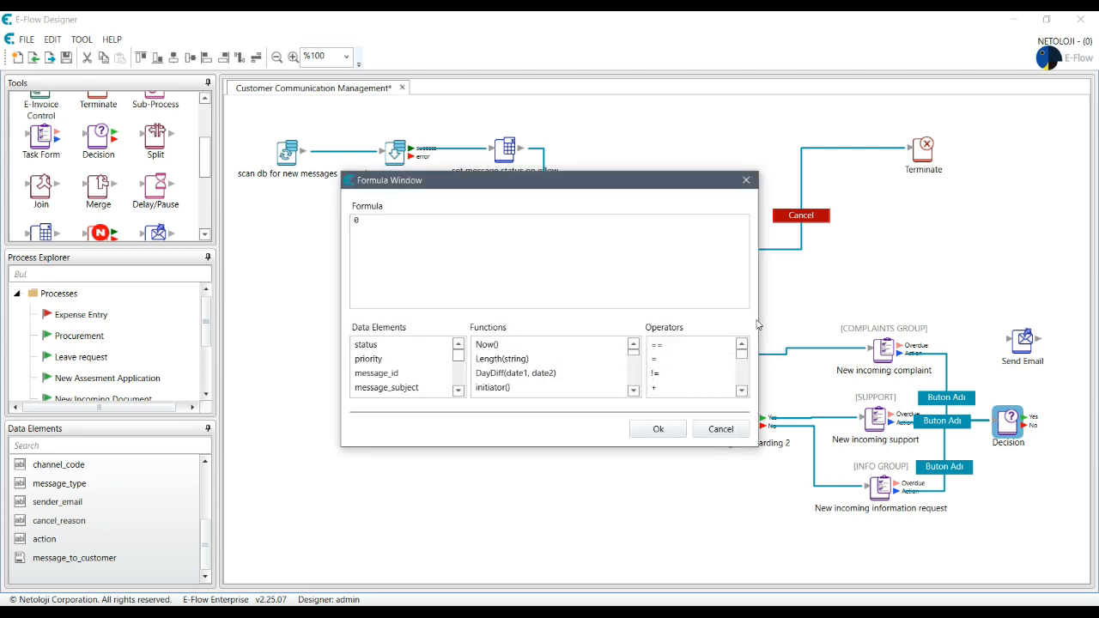
{"action": "left_click_drag", "start_coordinate": [458, 353], "coordinate": [462, 405]}
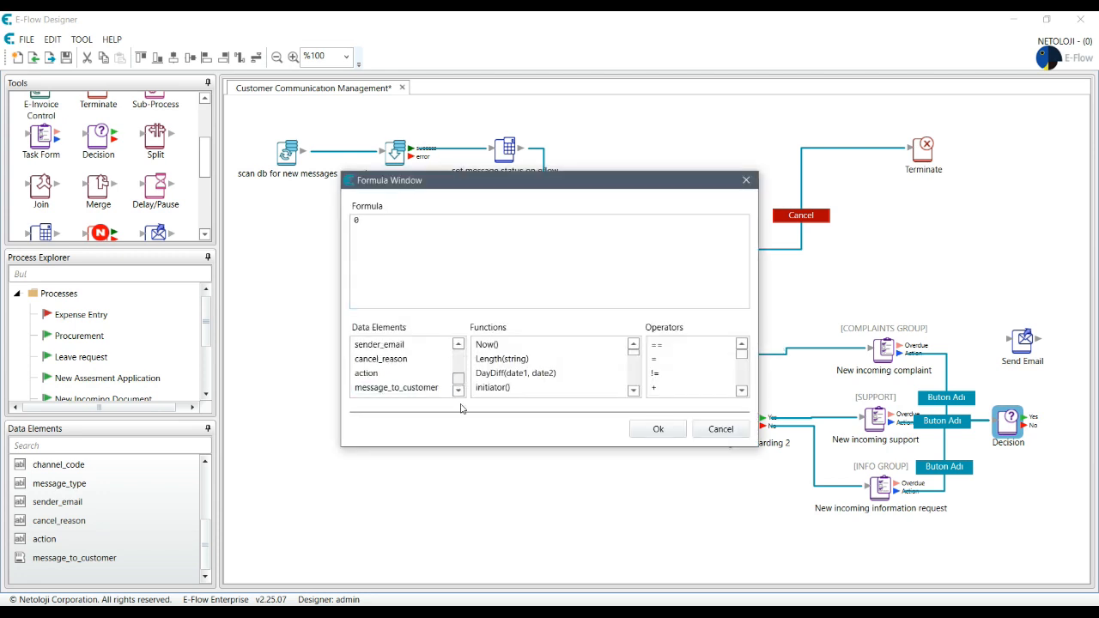
{"action": "left_click", "coordinate": [413, 225]}
{"action": "key", "text": "BackSpace"}
{"action": "left_click", "coordinate": [400, 388]}
{"action": "double_click", "coordinate": [400, 389]}
{"action": "left_click", "coordinate": [479, 226]}
{"action": "left_click", "coordinate": [675, 345]}
{"action": "double_click", "coordinate": [674, 345]}
{"action": "left_click", "coordinate": [522, 225]}
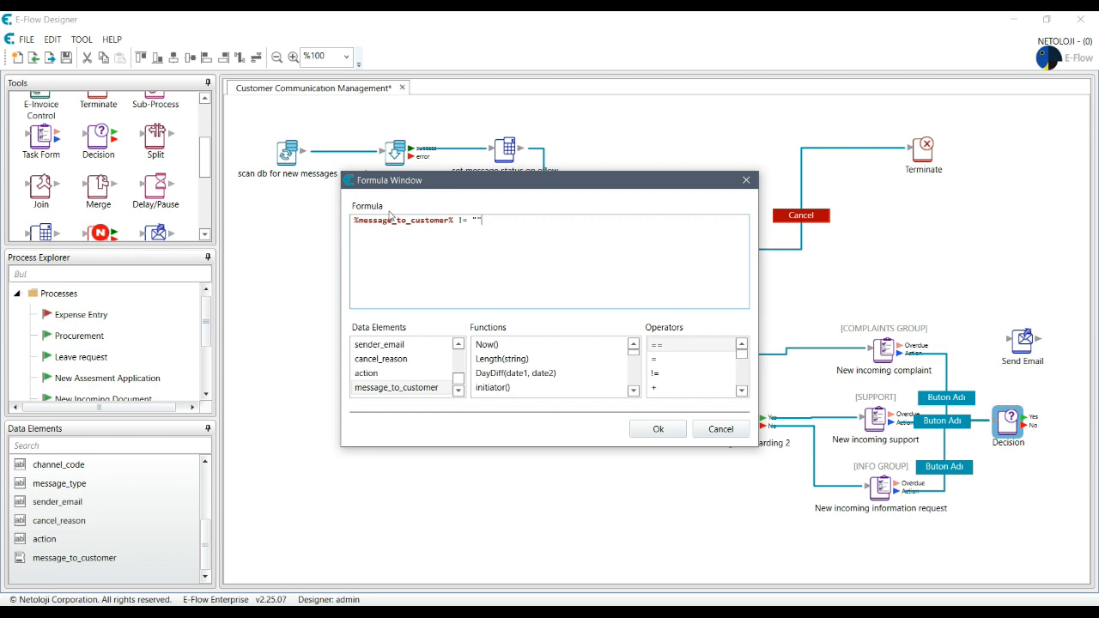
{"action": "left_click", "coordinate": [660, 432]}
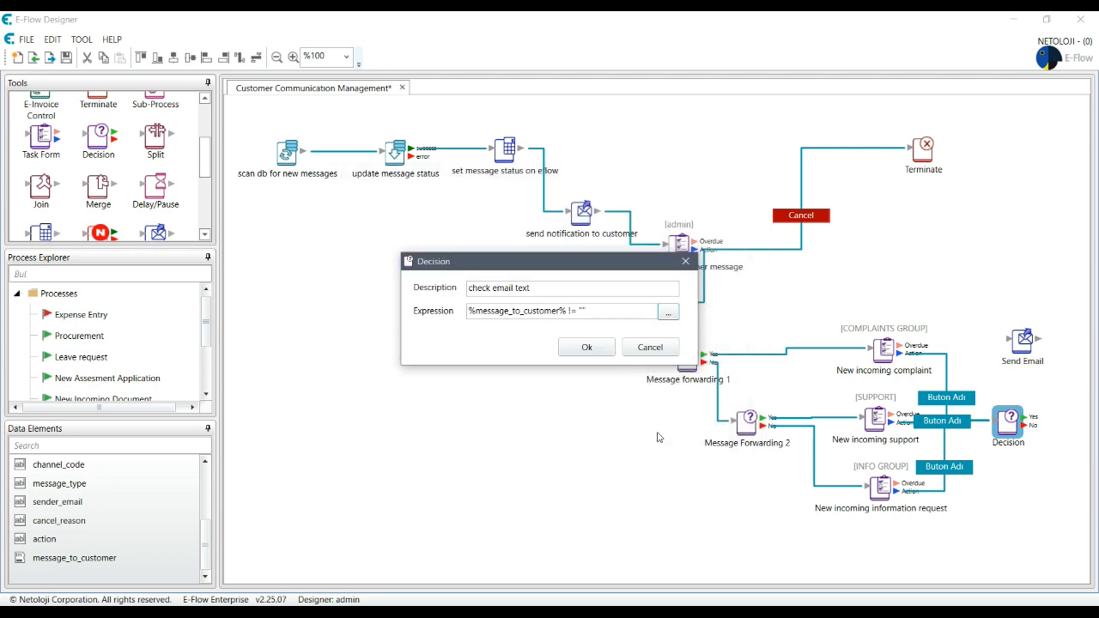
{"action": "left_click", "coordinate": [585, 348]}
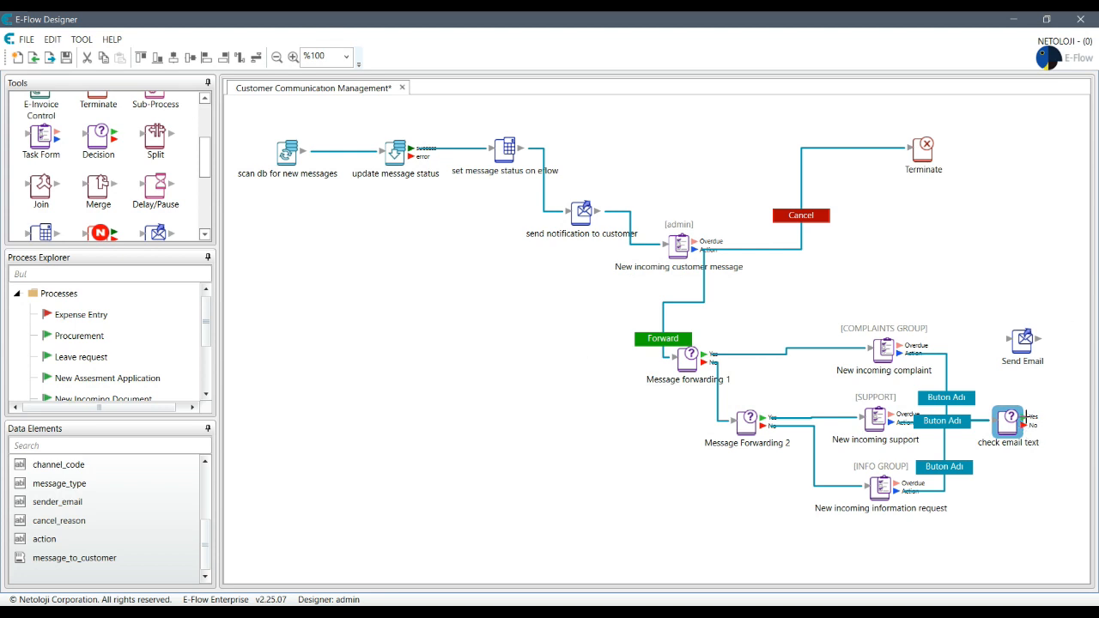
Step: Link check email text to Send Email and rearrange the three task nodes and decision
{"action": "left_click_drag", "start_coordinate": [1023, 424], "coordinate": [1041, 220]}
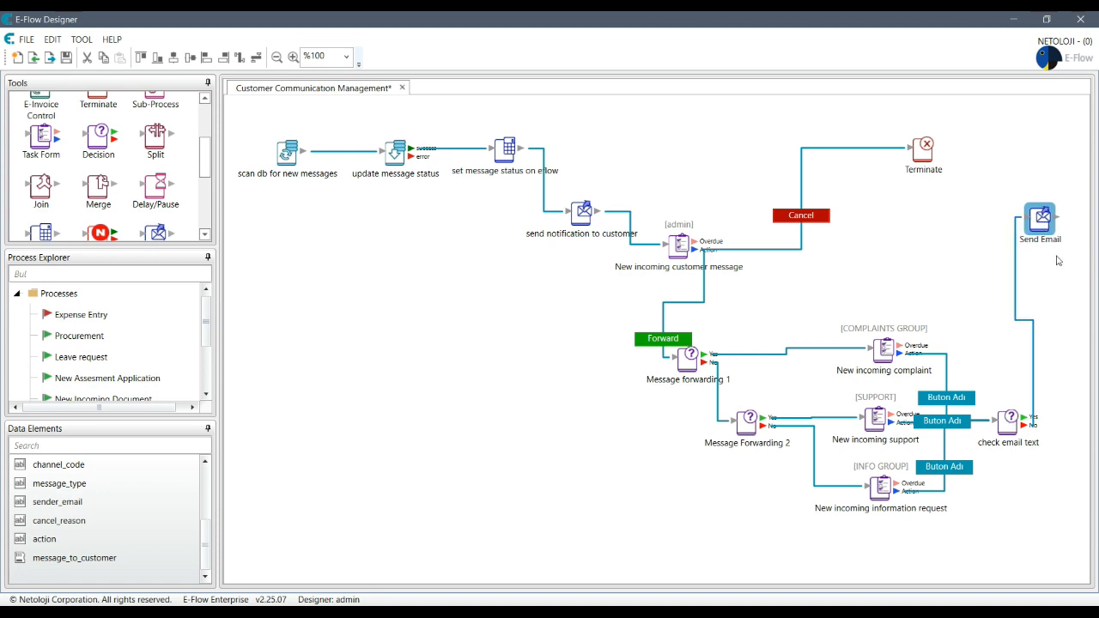
{"action": "left_click_drag", "start_coordinate": [888, 353], "coordinate": [828, 345]}
{"action": "left_click_drag", "start_coordinate": [876, 421], "coordinate": [831, 381]}
{"action": "left_click_drag", "start_coordinate": [880, 487], "coordinate": [814, 515]}
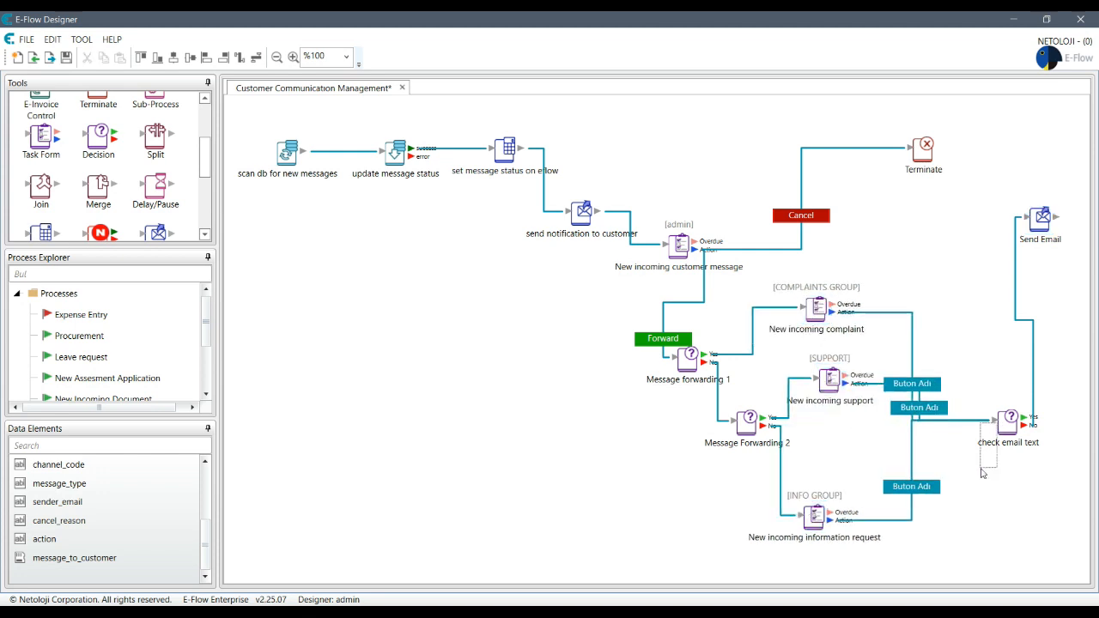
{"action": "left_click_drag", "start_coordinate": [1003, 423], "coordinate": [996, 460]}
{"action": "double_click", "coordinate": [660, 340]}
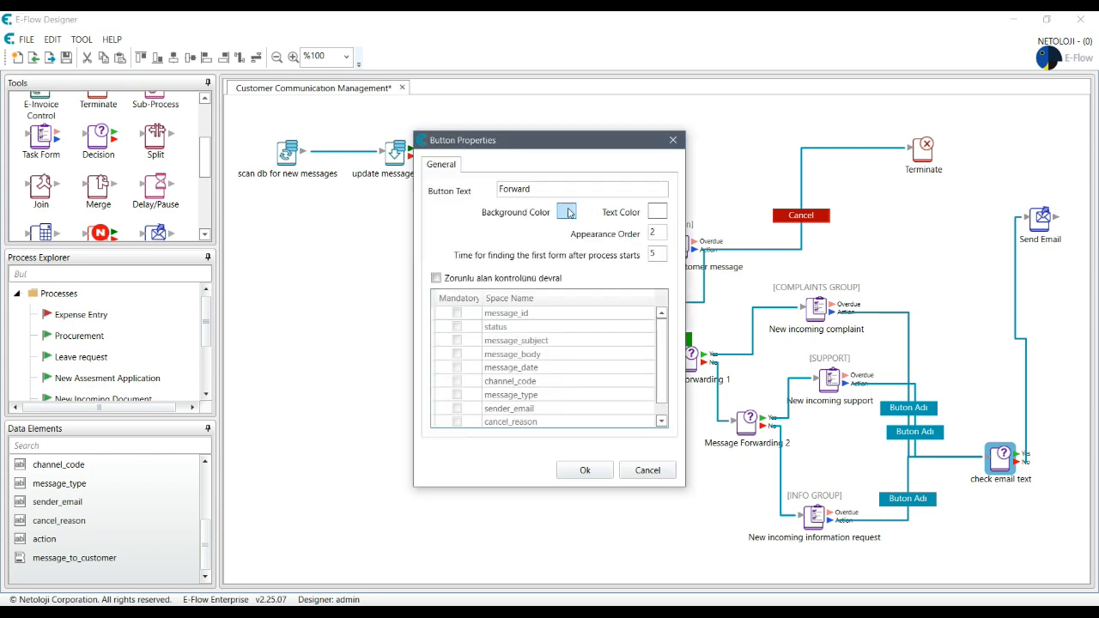
Step: Copy the Forward button's green background code #0FAE03
{"action": "left_click", "coordinate": [568, 213]}
{"action": "left_click_drag", "start_coordinate": [568, 305], "coordinate": [511, 305]}
{"action": "key", "text": "ctrl+c"}
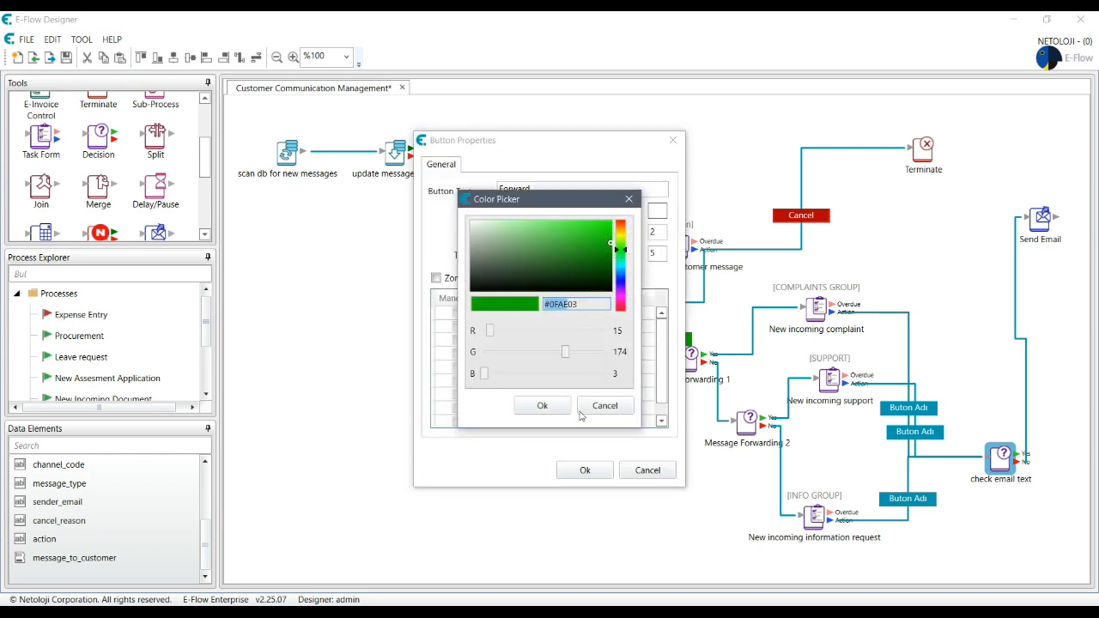
{"action": "left_click", "coordinate": [542, 405]}
{"action": "left_click", "coordinate": [585, 469]}
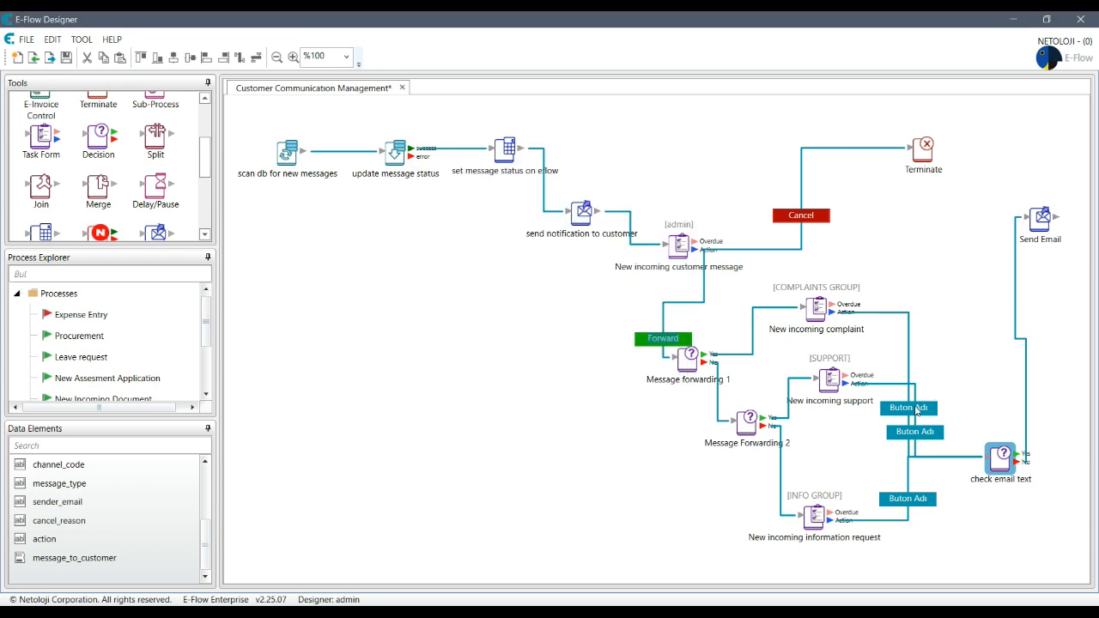
{"action": "double_click", "coordinate": [915, 410]}
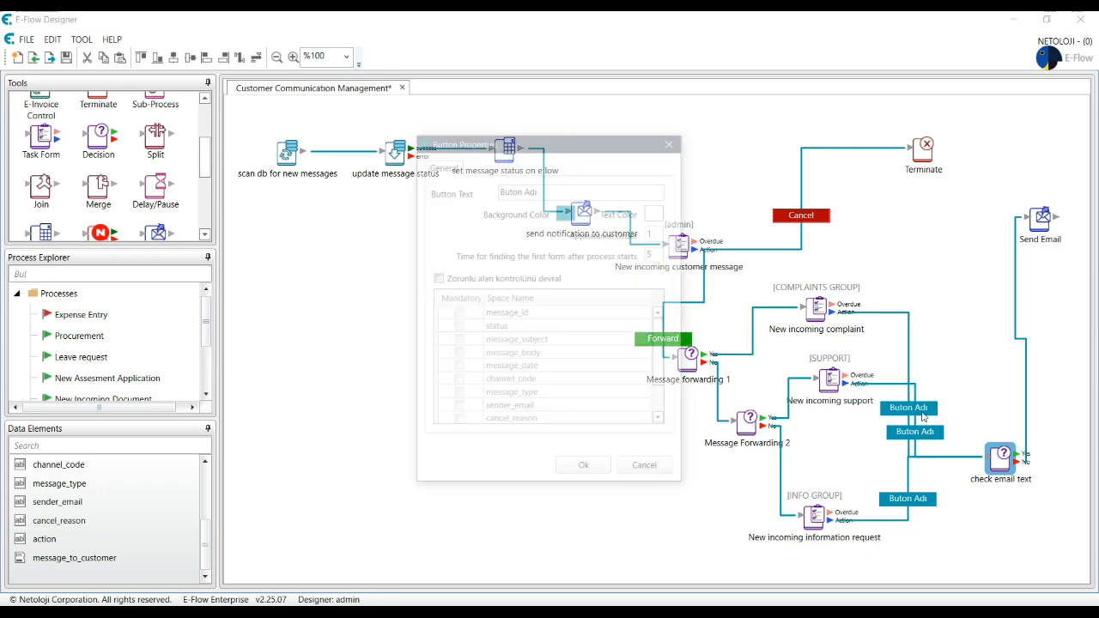
{"action": "left_click", "coordinate": [568, 215]}
{"action": "left_click_drag", "start_coordinate": [591, 305], "coordinate": [546, 304]}
{"action": "key", "text": "ctrl+v"}
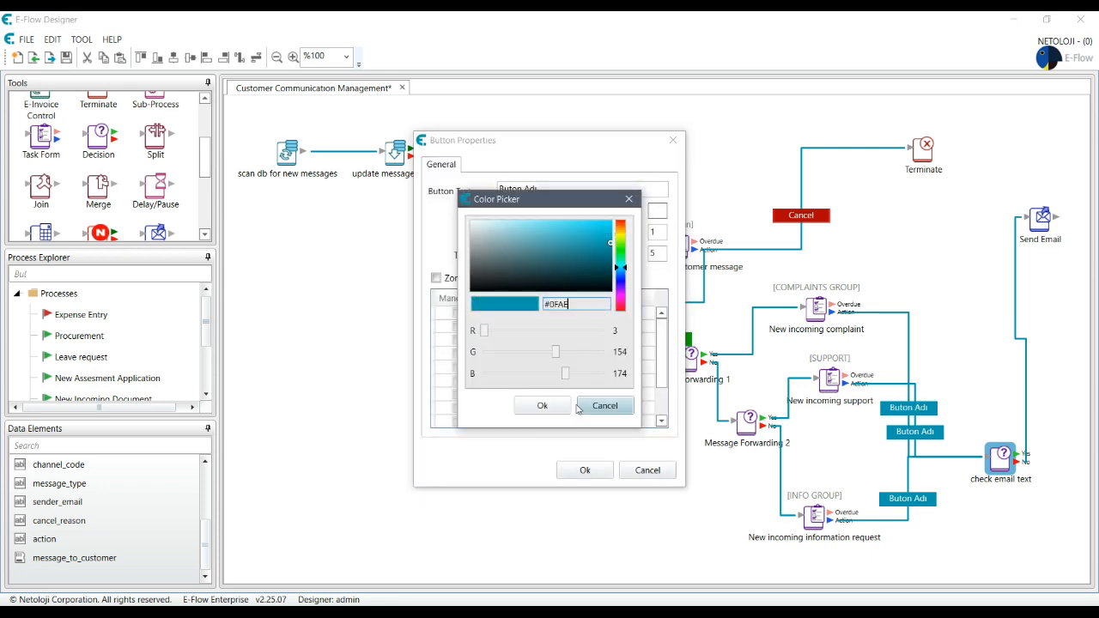
{"action": "left_click", "coordinate": [555, 405]}
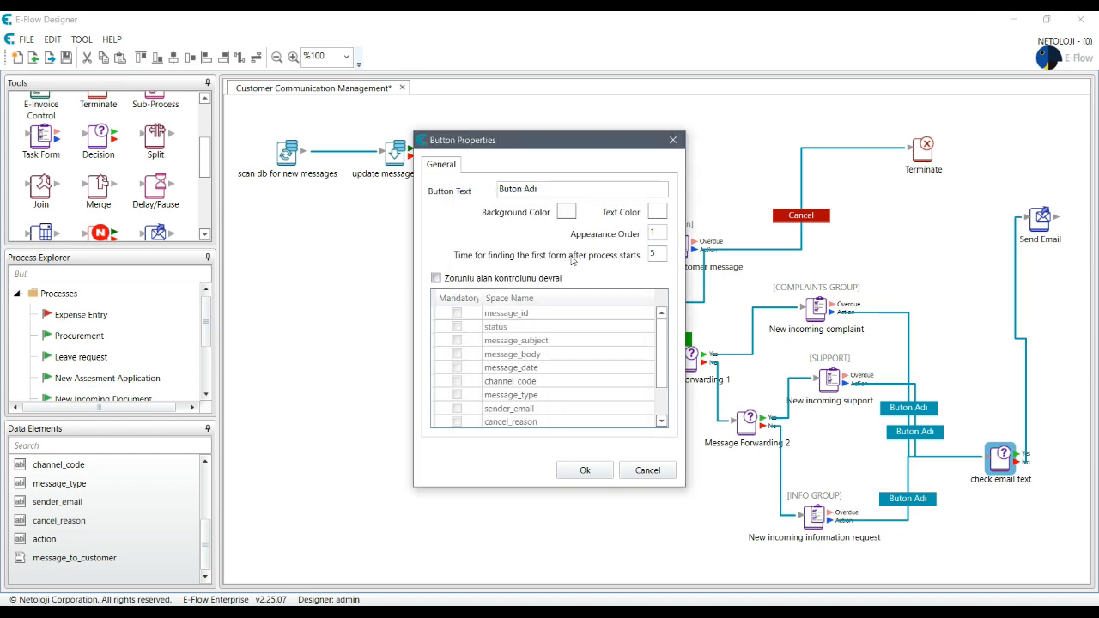
{"action": "left_click", "coordinate": [648, 469]}
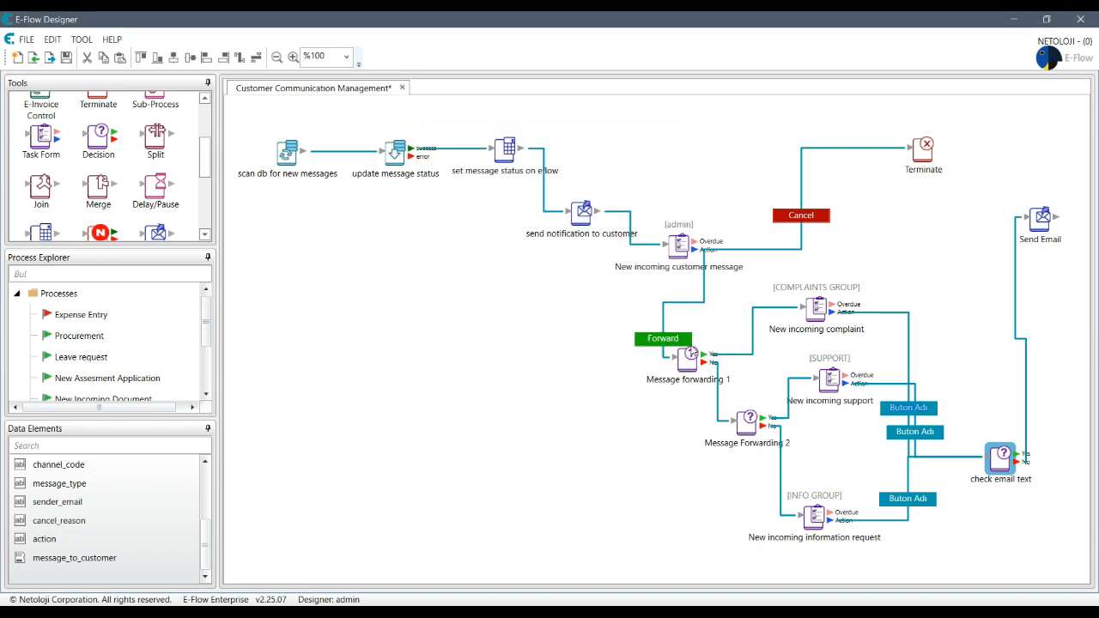
{"action": "double_click", "coordinate": [661, 340]}
{"action": "left_click", "coordinate": [566, 212]}
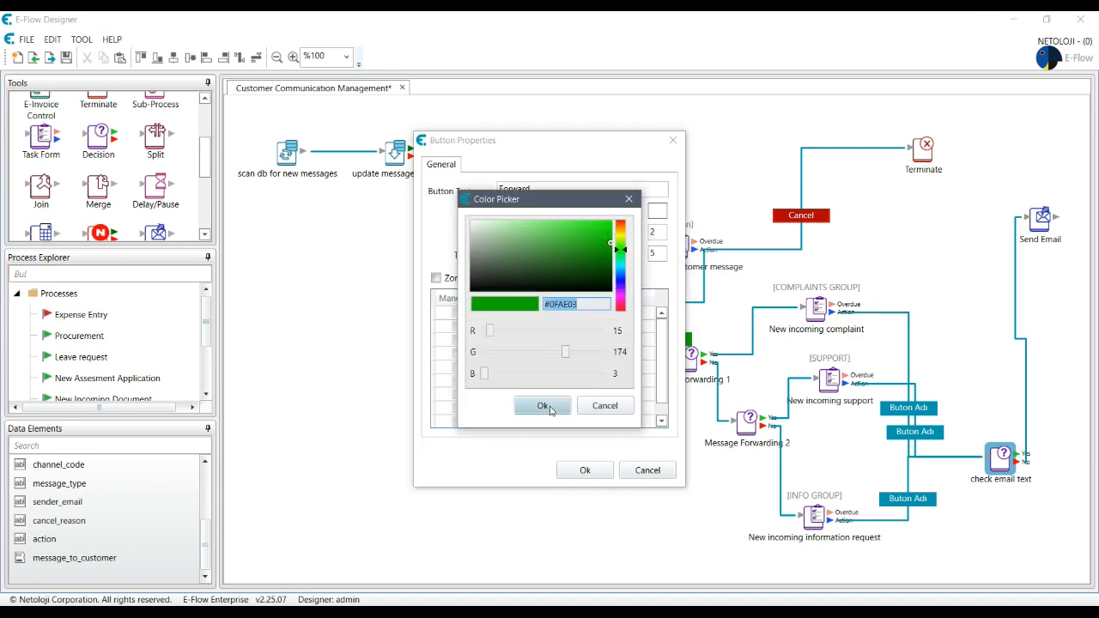
{"action": "left_click", "coordinate": [602, 407]}
{"action": "left_click", "coordinate": [603, 471]}
Step: Change the top Buton Adı button's background from teal to green #0FAE03
{"action": "double_click", "coordinate": [923, 409]}
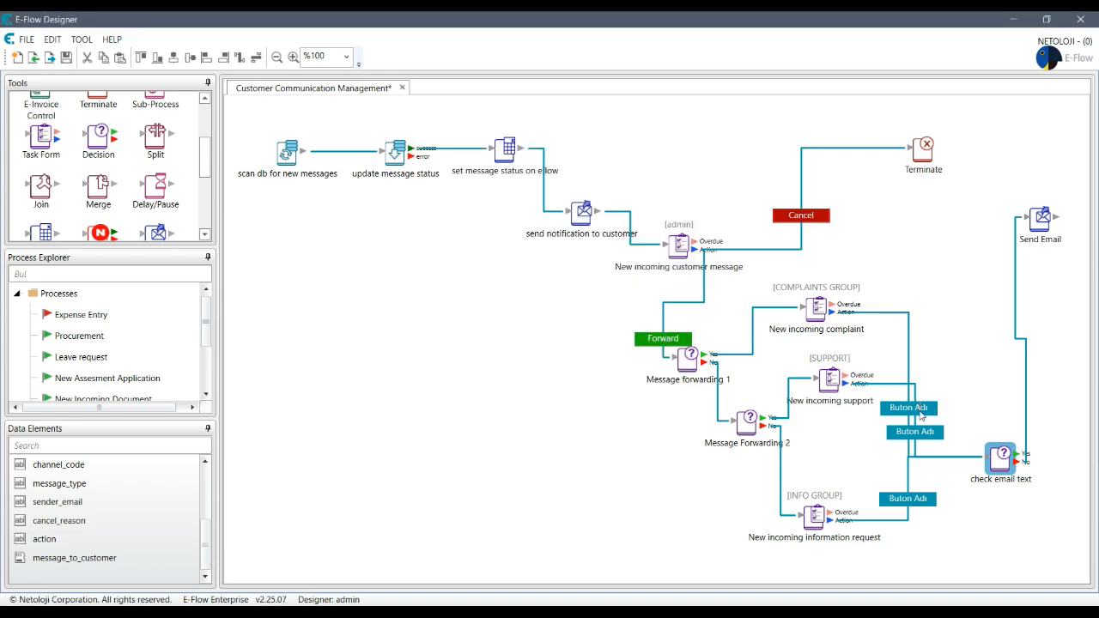
{"action": "left_click", "coordinate": [566, 212]}
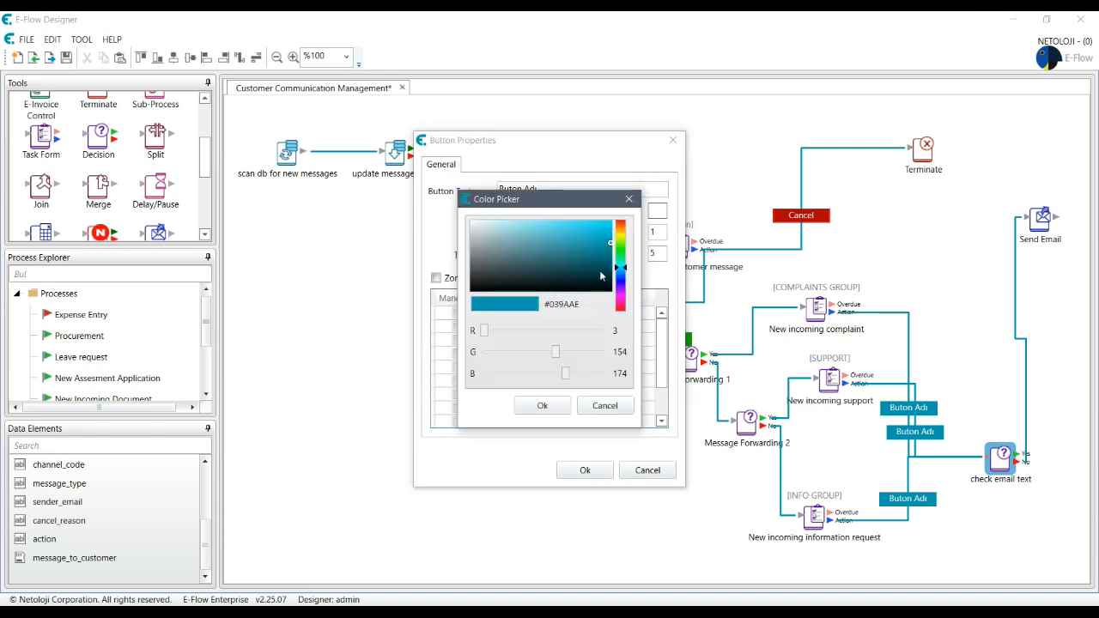
{"action": "left_click_drag", "start_coordinate": [601, 304], "coordinate": [500, 306]}
{"action": "type", "text": "#0FAE03"}
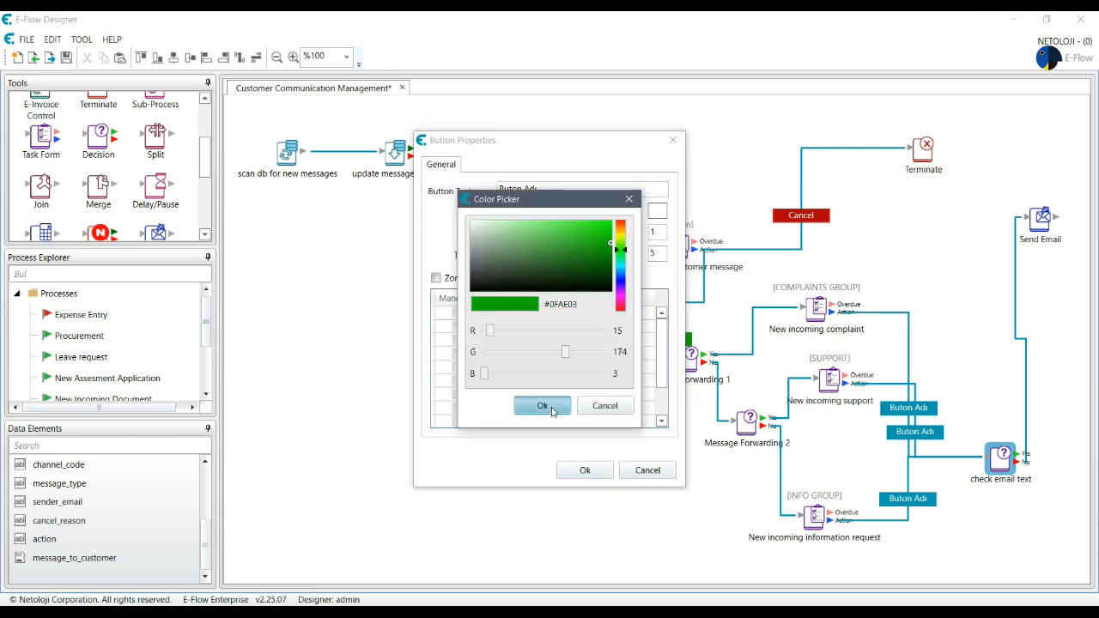
{"action": "left_click", "coordinate": [544, 407]}
{"action": "left_click", "coordinate": [585, 470]}
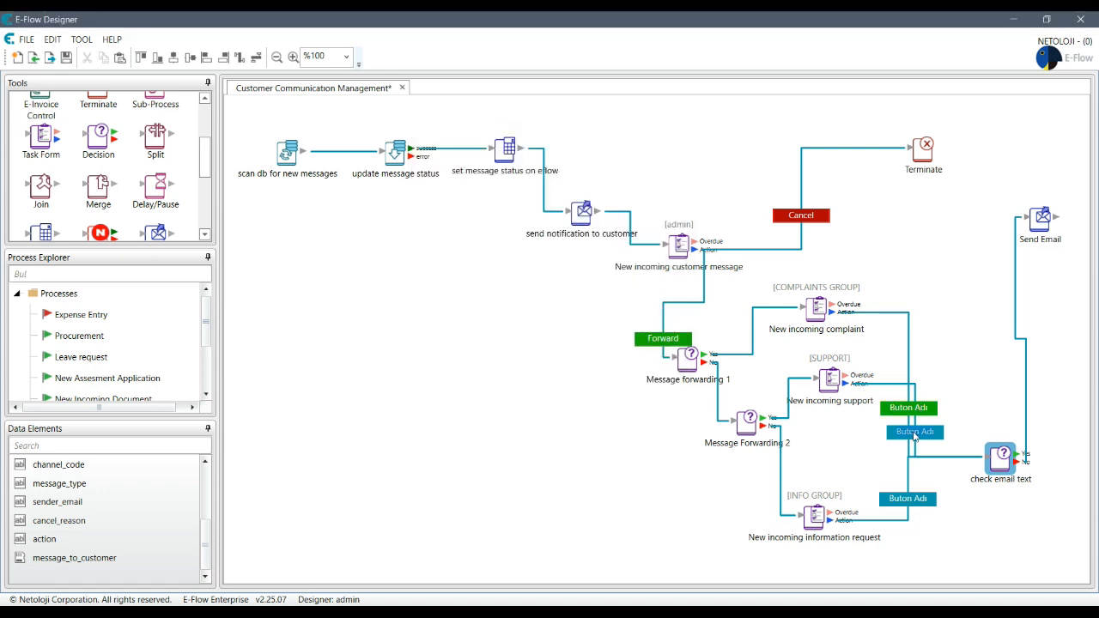
Step: Make the middle Buton Adı button read 'Ok' with a green #0FAE03 background
{"action": "double_click", "coordinate": [910, 434]}
{"action": "left_click_drag", "start_coordinate": [585, 187], "coordinate": [388, 189]}
{"action": "type", "text": "Ok"}
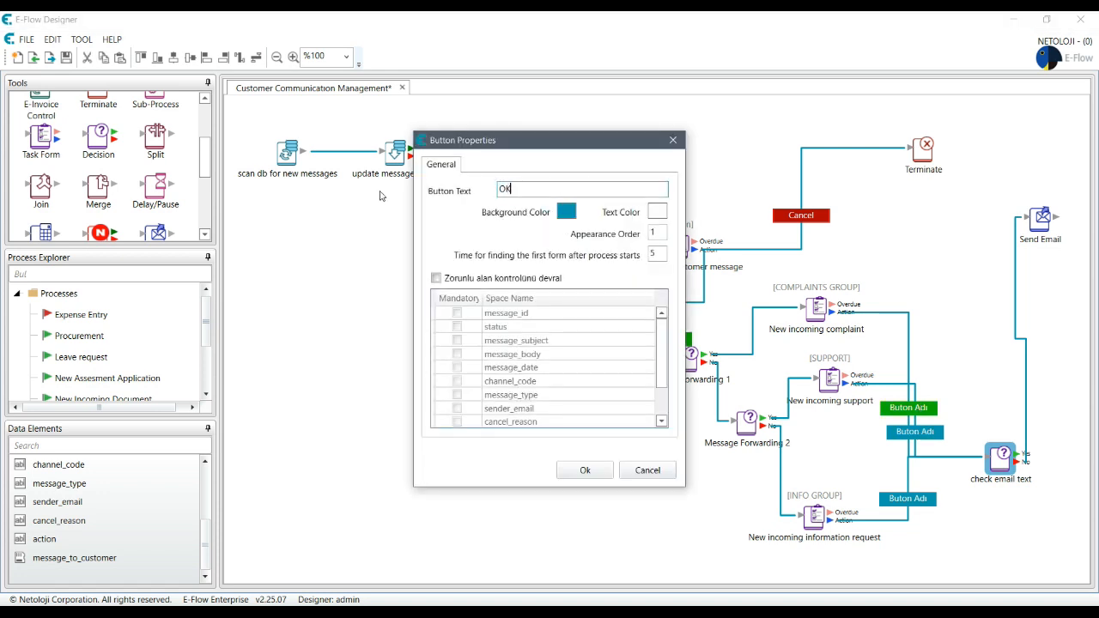
{"action": "left_click", "coordinate": [566, 211]}
{"action": "left_click", "coordinate": [596, 303]}
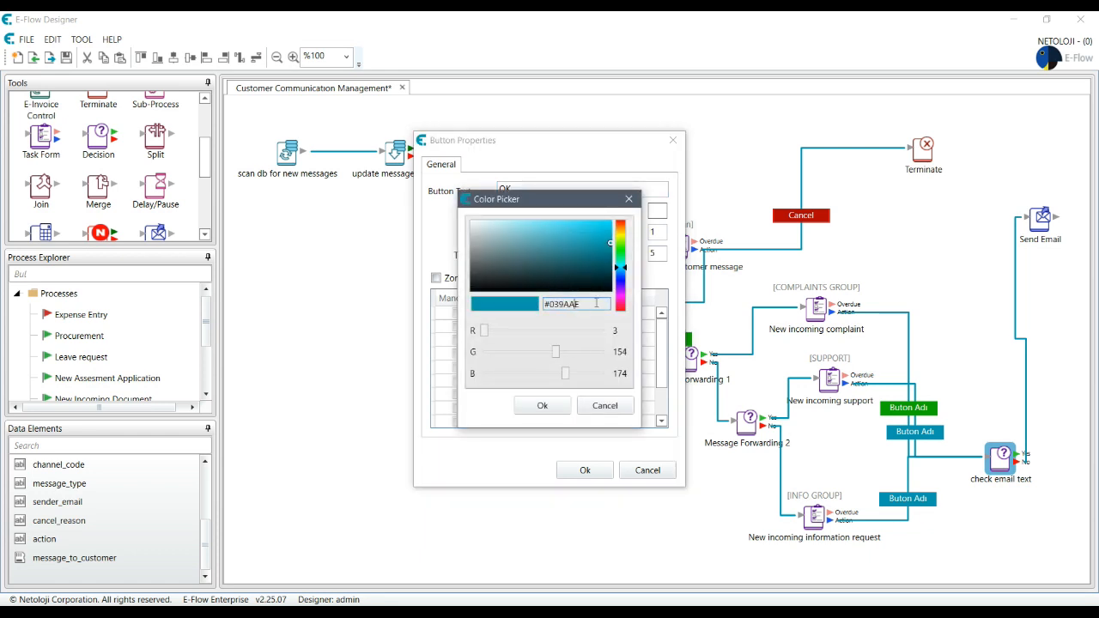
{"action": "left_click_drag", "start_coordinate": [599, 304], "coordinate": [470, 307]}
{"action": "key", "text": "ctrl+v"}
{"action": "left_click", "coordinate": [546, 410]}
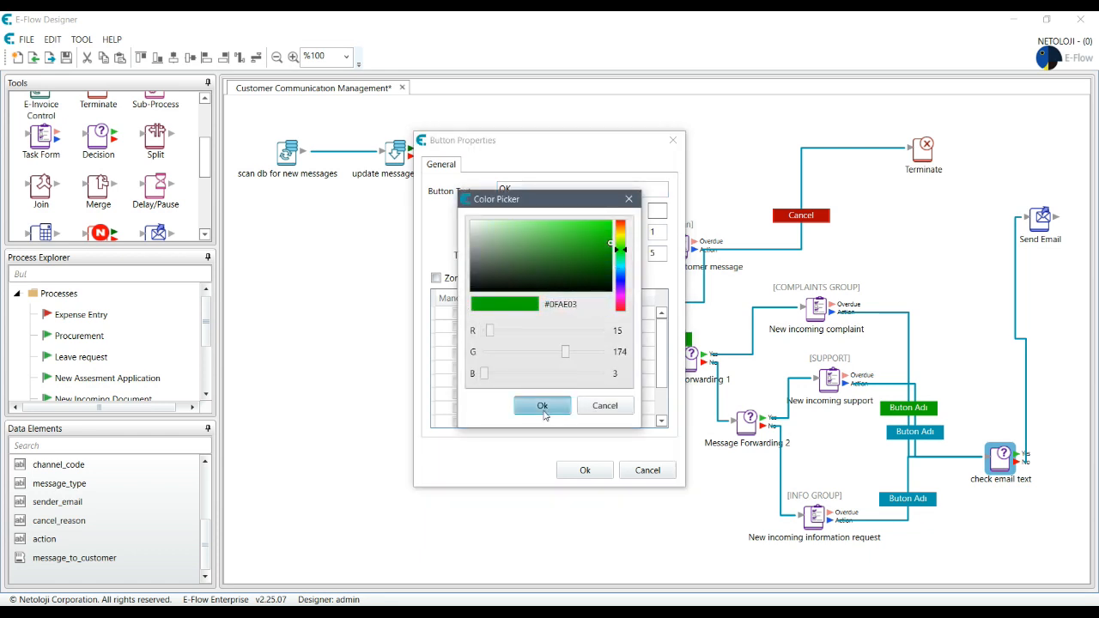
{"action": "left_click", "coordinate": [585, 470]}
Step: Make the bottom Buton Adı button green #0FAE03 and label it 'OK'
{"action": "double_click", "coordinate": [907, 498]}
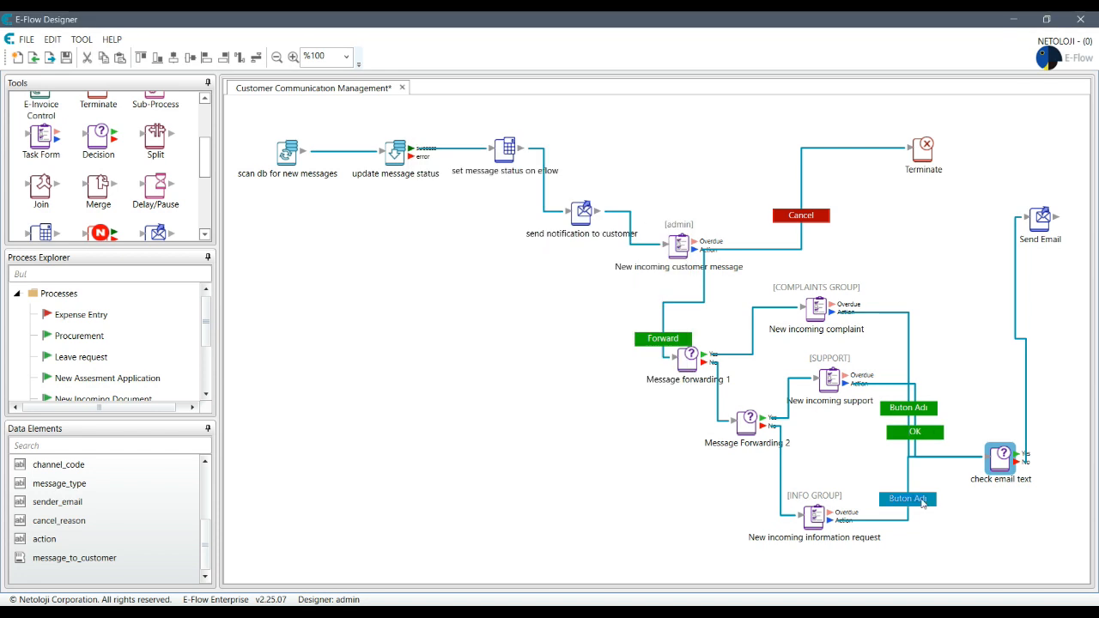
{"action": "left_click", "coordinate": [566, 211]}
{"action": "left_click", "coordinate": [593, 303]}
{"action": "left_click_drag", "start_coordinate": [594, 303], "coordinate": [470, 306]}
{"action": "key", "text": "ctrl+v"}
{"action": "left_click", "coordinate": [542, 405]}
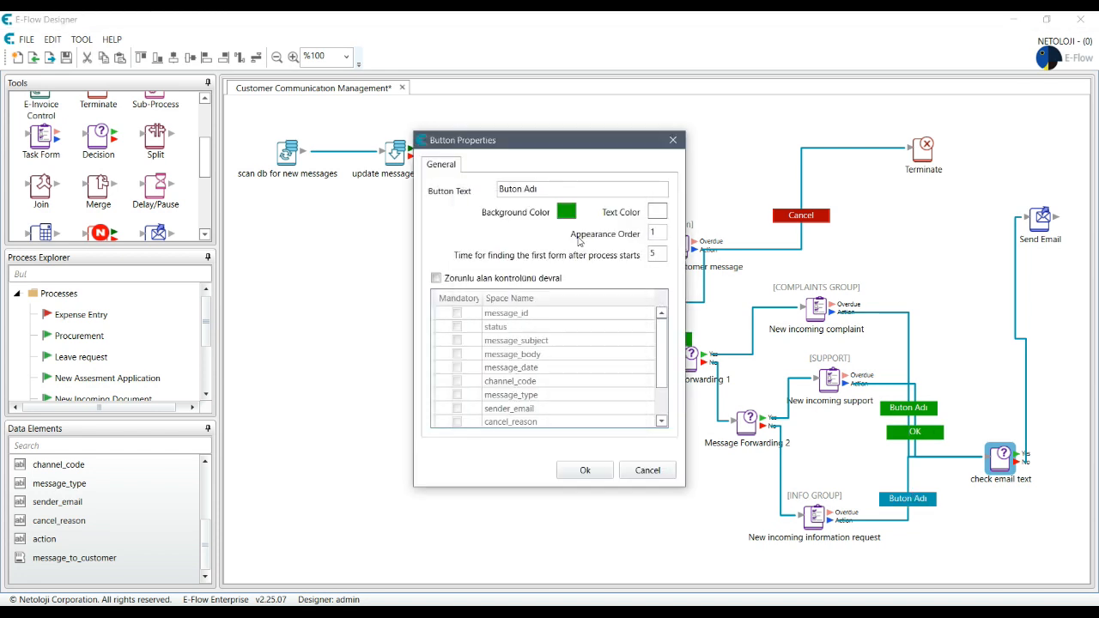
{"action": "left_click_drag", "start_coordinate": [553, 189], "coordinate": [369, 187]}
{"action": "type", "text": "OK"}
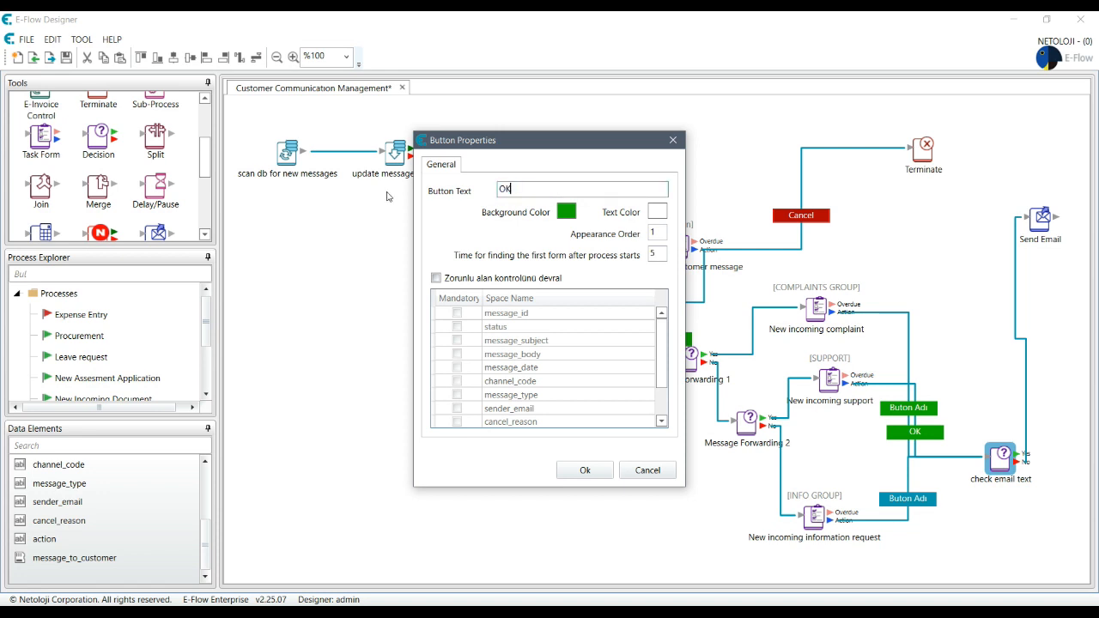
{"action": "left_click", "coordinate": [585, 470]}
Step: Label the top green button 'OK', then bring up New incoming support's data elements
{"action": "double_click", "coordinate": [908, 411]}
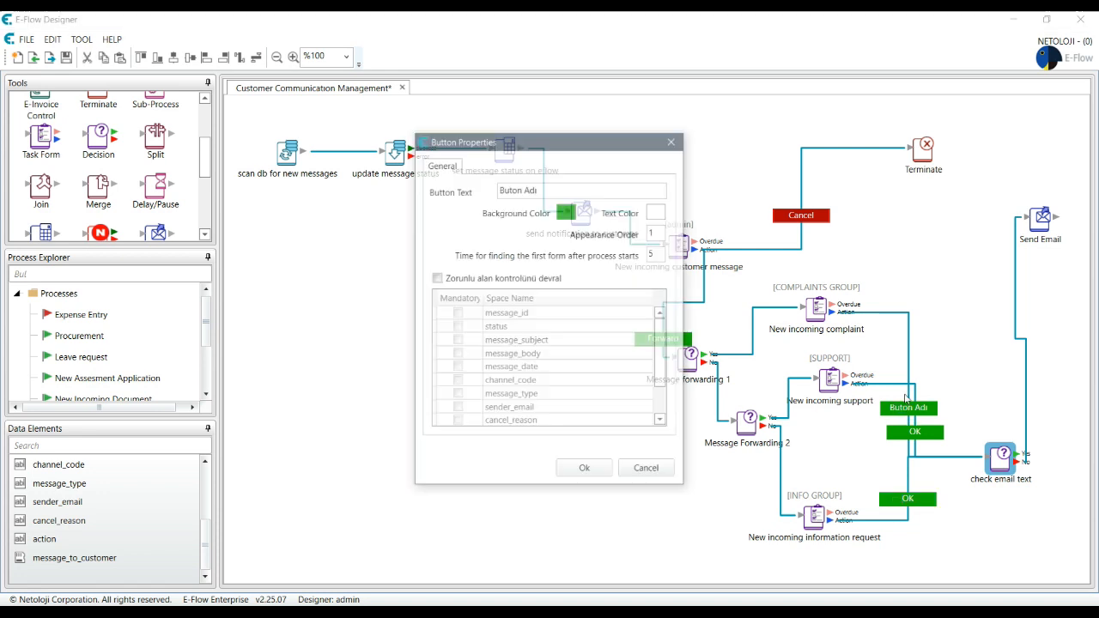
{"action": "type", "text": "O"}
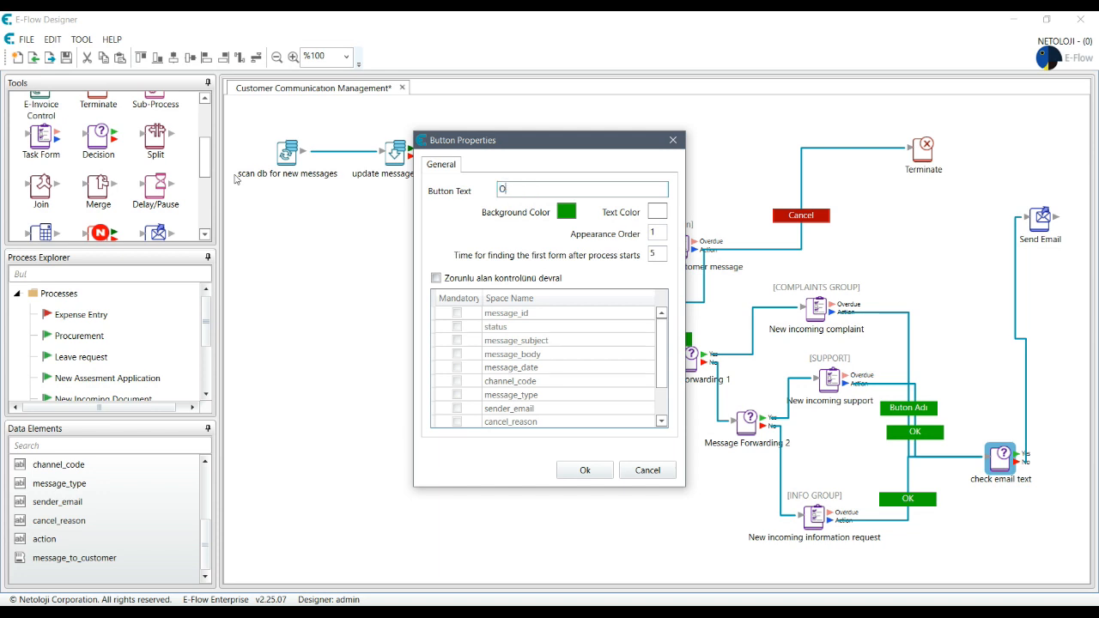
{"action": "type", "text": "K"}
{"action": "left_click", "coordinate": [564, 471]}
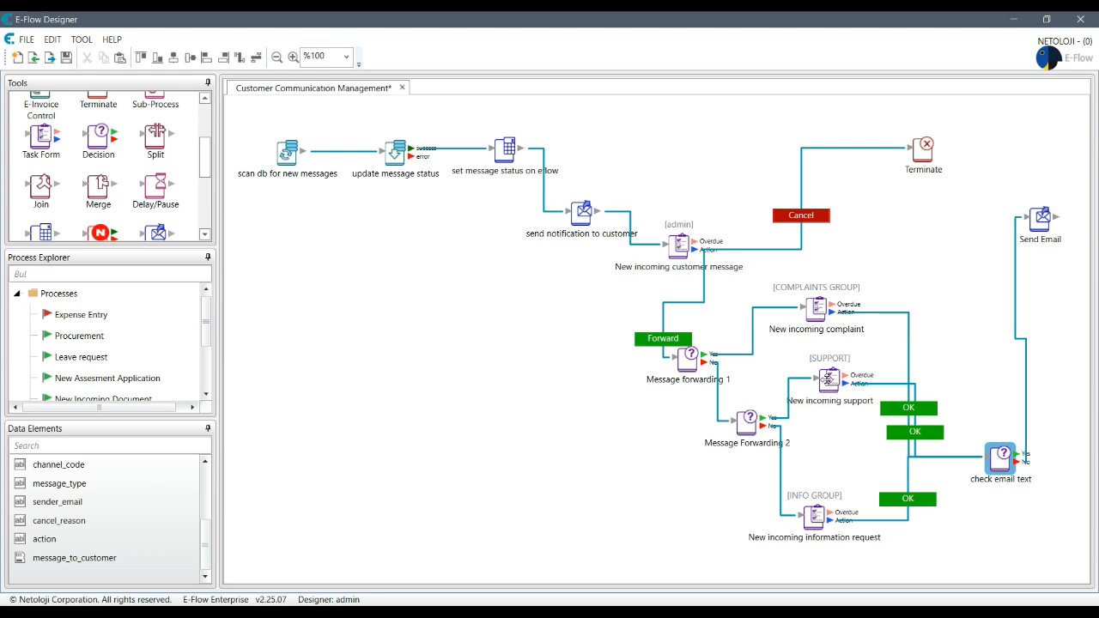
{"action": "double_click", "coordinate": [829, 378]}
{"action": "left_click", "coordinate": [466, 158]}
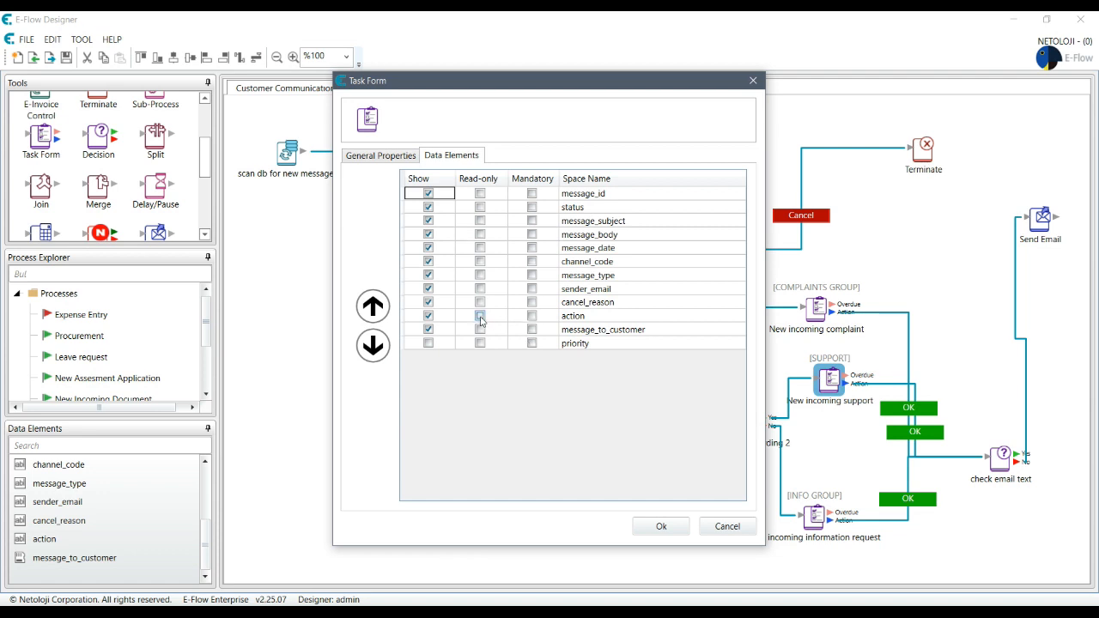
Step: Mark action and every message field mandatory on New incoming support
{"action": "left_click", "coordinate": [532, 316]}
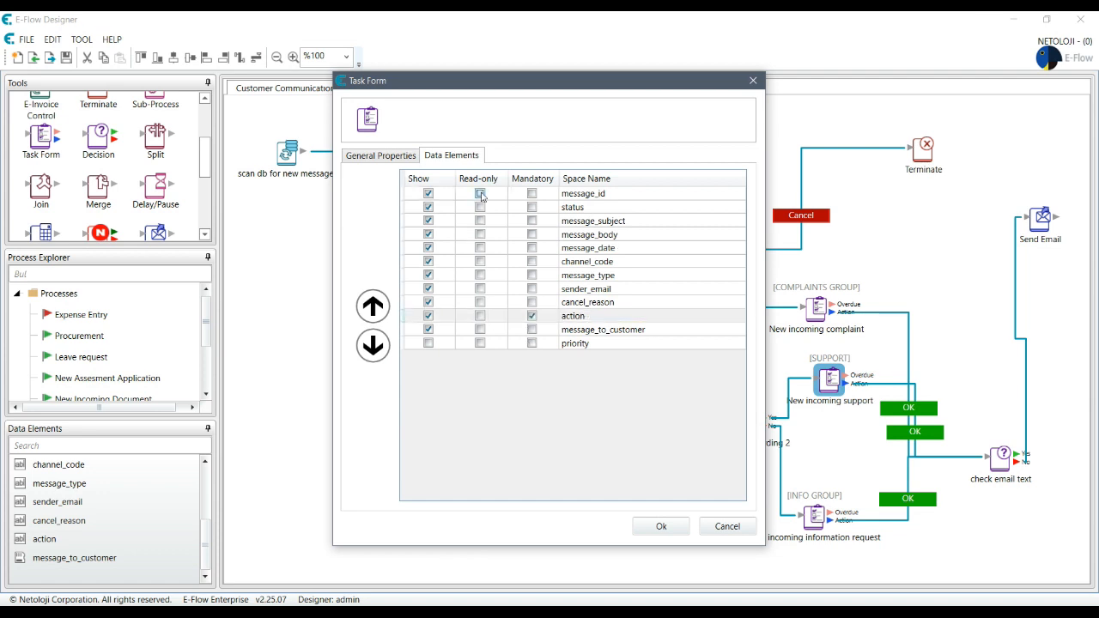
{"action": "left_click", "coordinate": [531, 194]}
{"action": "left_click", "coordinate": [531, 207]}
{"action": "left_click", "coordinate": [532, 221]}
{"action": "left_click", "coordinate": [532, 234]}
{"action": "left_click", "coordinate": [532, 248]}
{"action": "left_click", "coordinate": [532, 261]}
{"action": "left_click", "coordinate": [531, 275]}
{"action": "left_click", "coordinate": [531, 288]}
{"action": "left_click", "coordinate": [531, 303]}
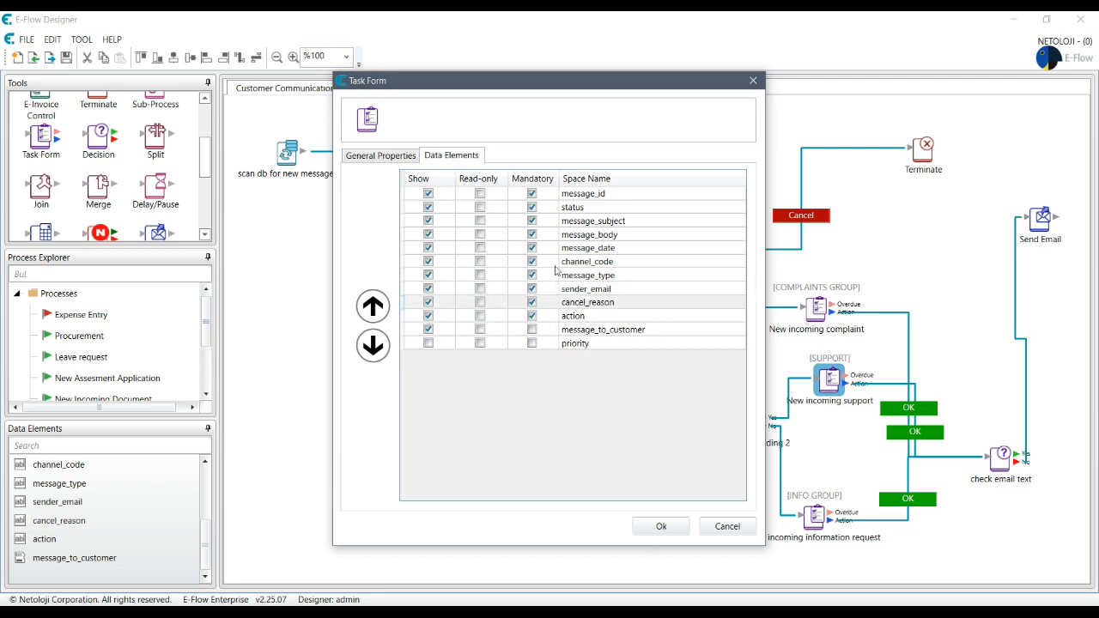
{"action": "left_click", "coordinate": [661, 526]}
Step: Inspect the New incoming information request task and OK outcome settings without changes
{"action": "double_click", "coordinate": [814, 516]}
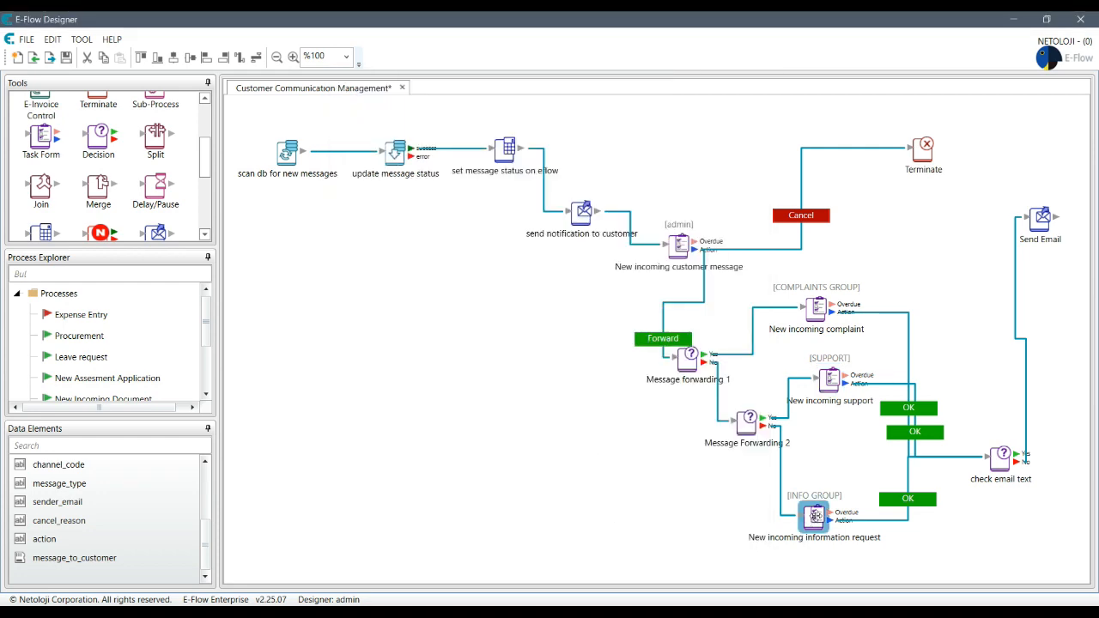
{"action": "left_click", "coordinate": [450, 157]}
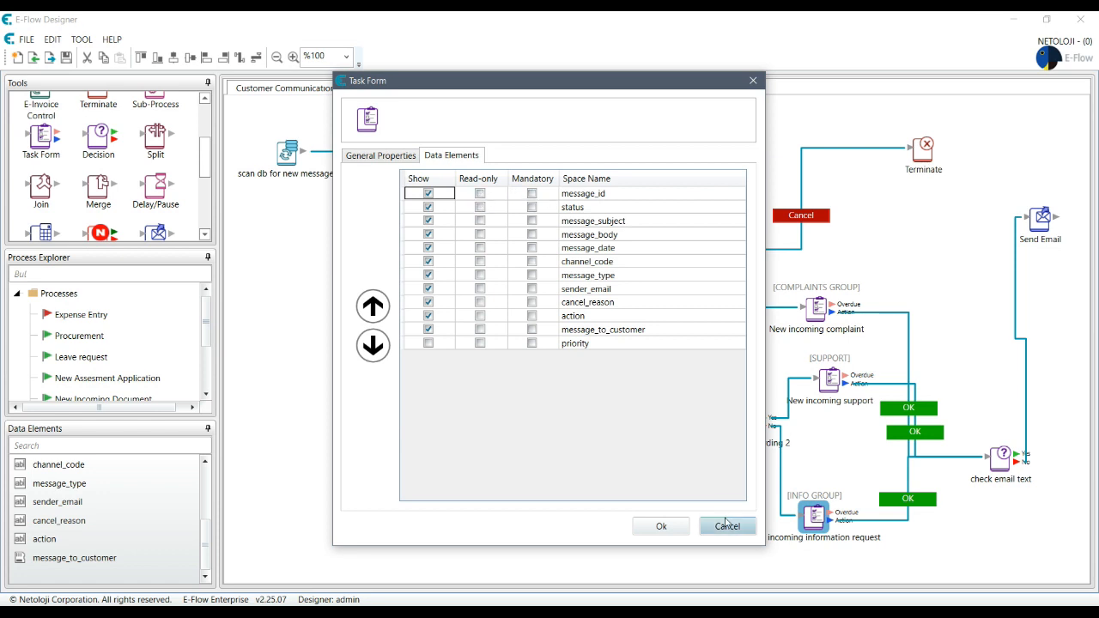
{"action": "left_click", "coordinate": [727, 526]}
{"action": "double_click", "coordinate": [916, 502]}
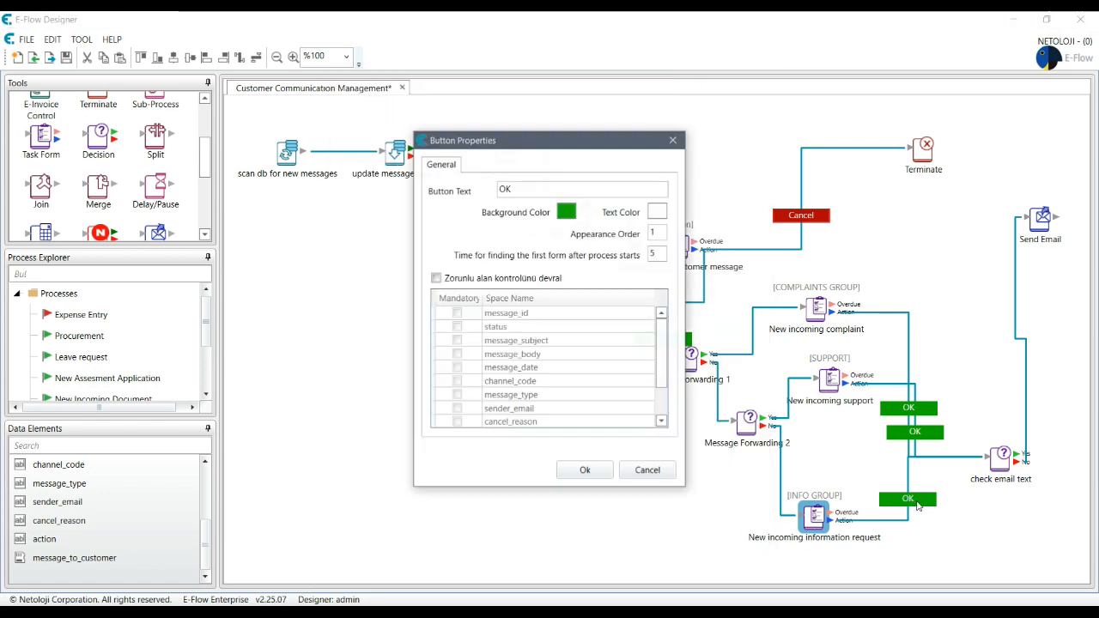
{"action": "left_click", "coordinate": [652, 478]}
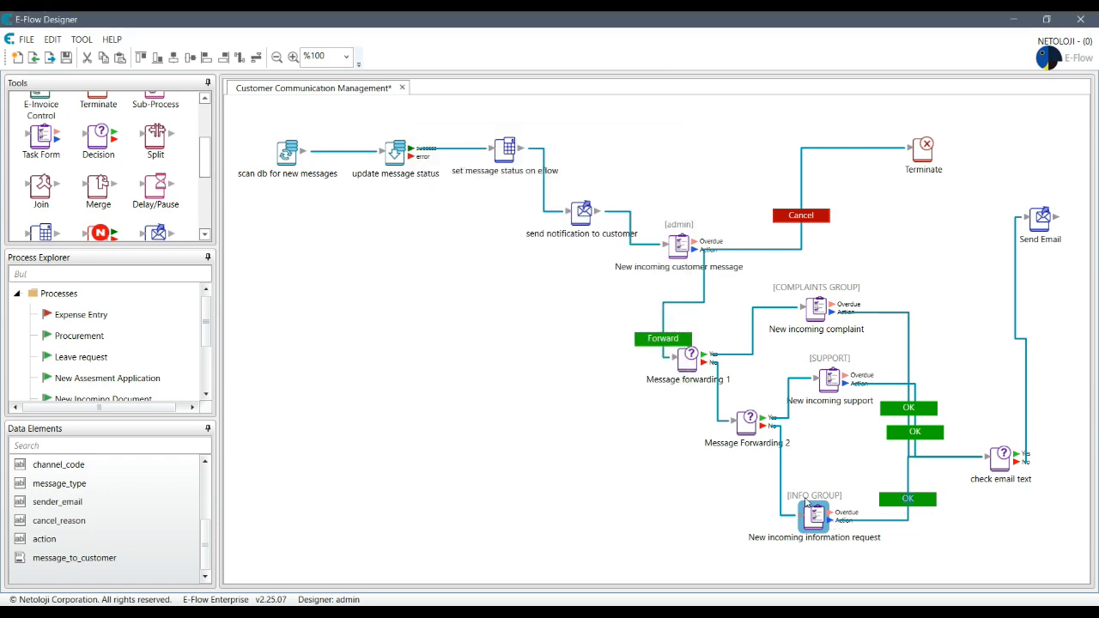
Step: Make message_id through cancel_reason optional again, leaving only action mandatory
{"action": "double_click", "coordinate": [830, 381]}
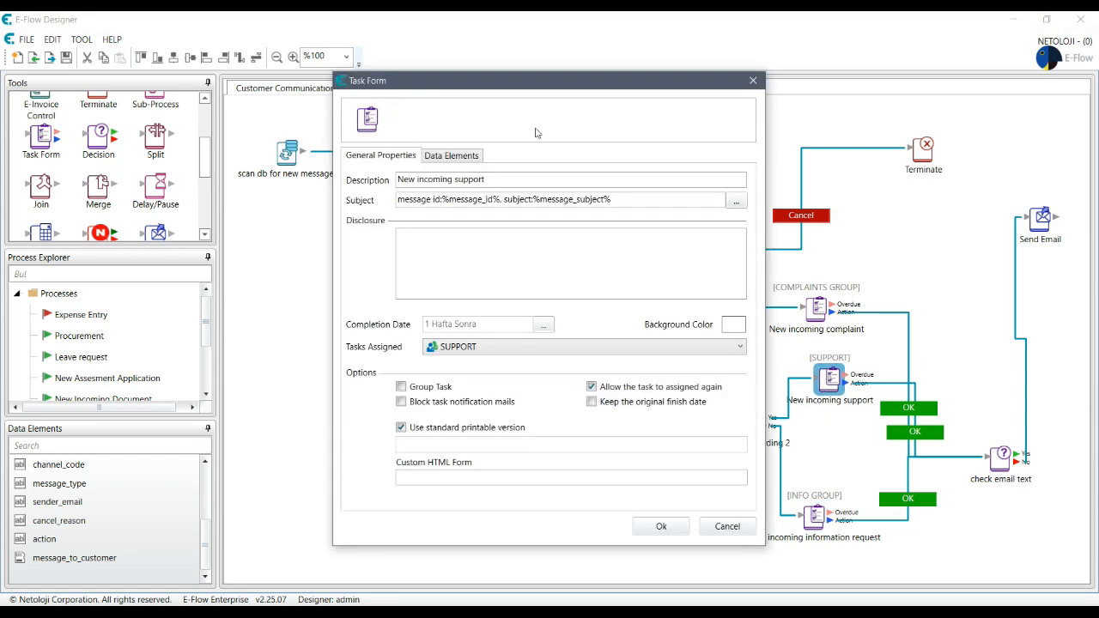
{"action": "left_click", "coordinate": [451, 155]}
{"action": "left_click", "coordinate": [532, 194]}
{"action": "left_click", "coordinate": [532, 208]}
{"action": "left_click", "coordinate": [533, 221]}
{"action": "left_click", "coordinate": [533, 234]}
{"action": "left_click", "coordinate": [533, 248]}
{"action": "left_click", "coordinate": [533, 262]}
{"action": "left_click", "coordinate": [532, 274]}
{"action": "left_click", "coordinate": [532, 290]}
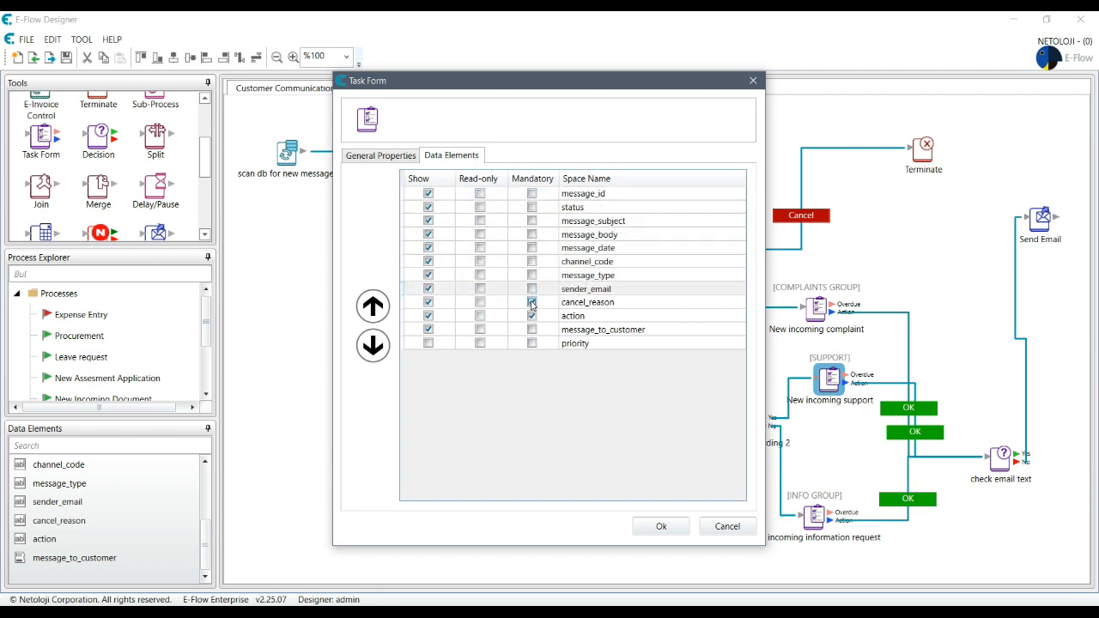
{"action": "left_click", "coordinate": [532, 302]}
Step: Set cancel_reason through message_id read-only and confirm the support task's fields
{"action": "left_click", "coordinate": [482, 304]}
{"action": "left_click", "coordinate": [482, 290]}
{"action": "left_click", "coordinate": [481, 277]}
{"action": "left_click", "coordinate": [481, 249]}
{"action": "left_click", "coordinate": [481, 261]}
{"action": "left_click", "coordinate": [482, 248]}
{"action": "left_click", "coordinate": [481, 235]}
{"action": "left_click", "coordinate": [482, 220]}
{"action": "left_click", "coordinate": [481, 207]}
{"action": "left_click", "coordinate": [480, 193]}
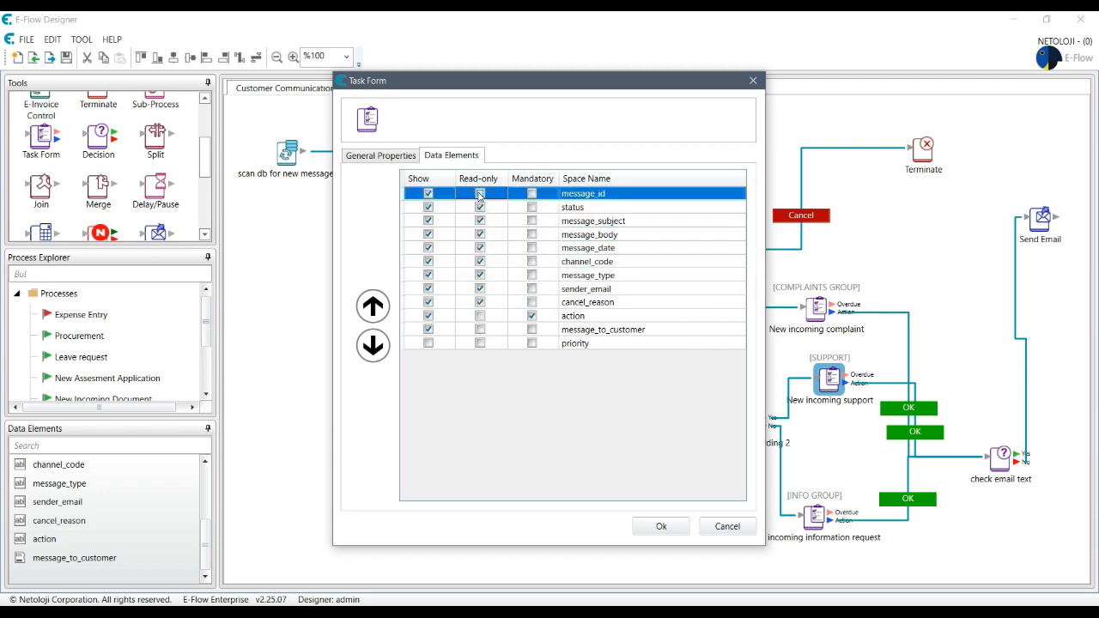
{"action": "left_click", "coordinate": [659, 528]}
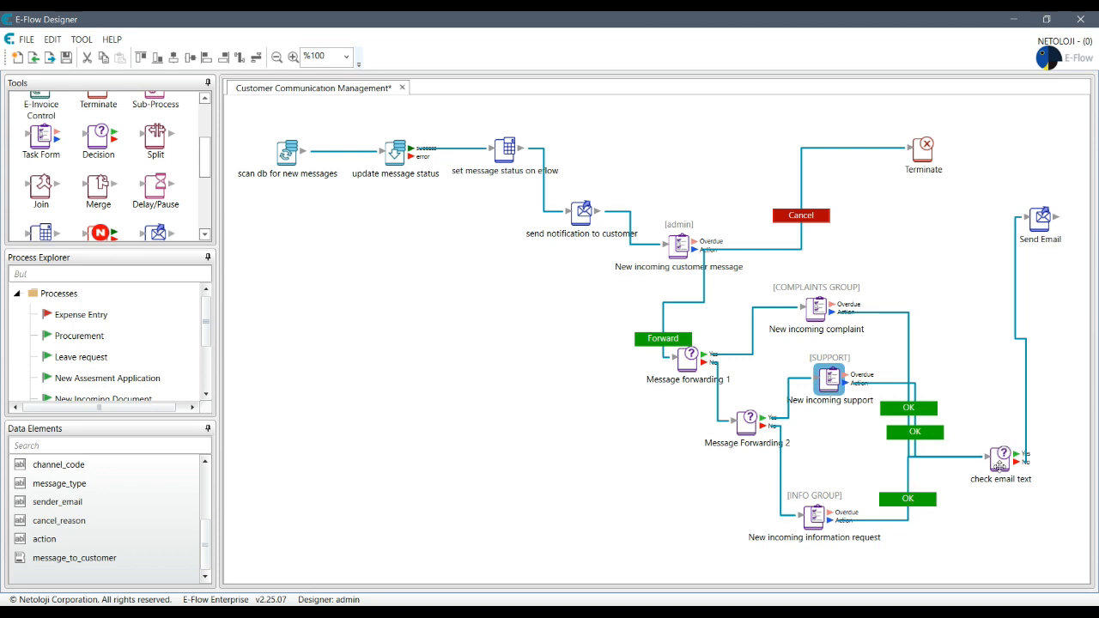
Step: Move the Send Email step lower on the canvas
{"action": "left_click", "coordinate": [1018, 425]}
{"action": "left_click", "coordinate": [1000, 377]}
{"action": "left_click_drag", "start_coordinate": [1044, 220], "coordinate": [1039, 301]}
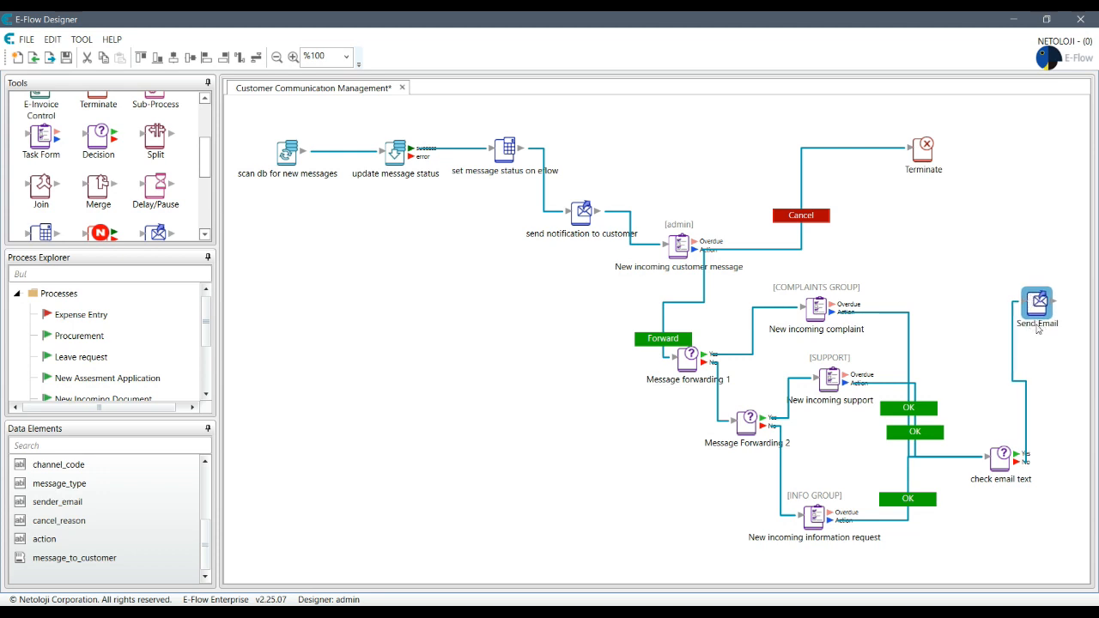
Step: Place a new Web Service step near Terminate and bring up its Service URL field
{"action": "left_click_drag", "start_coordinate": [206, 165], "coordinate": [208, 222]}
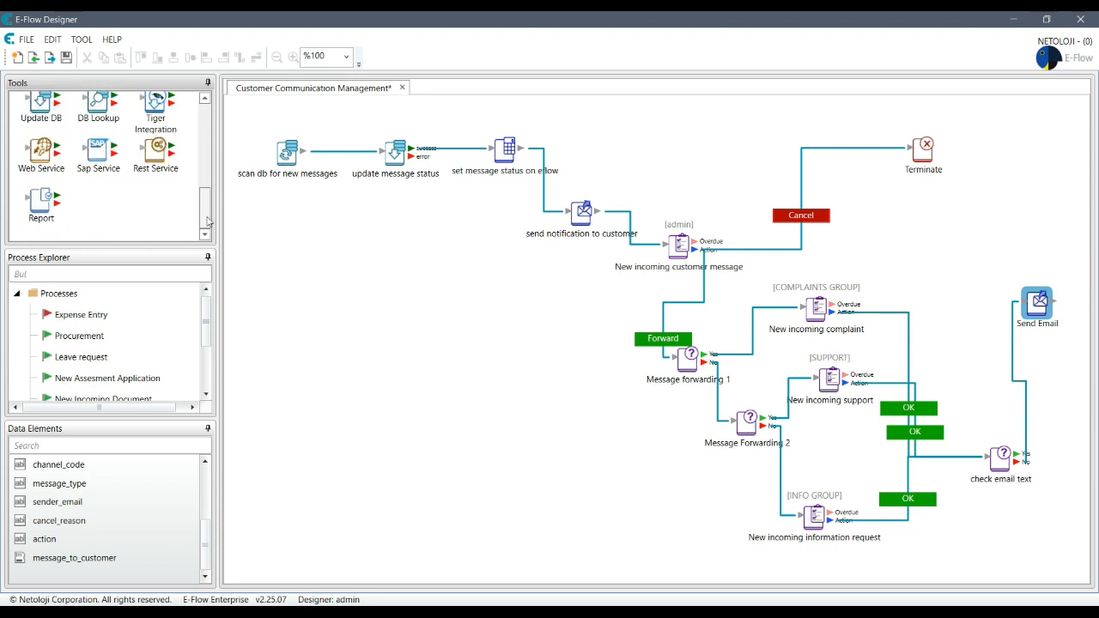
{"action": "left_click", "coordinate": [56, 163]}
{"action": "left_click_drag", "start_coordinate": [48, 161], "coordinate": [966, 222]}
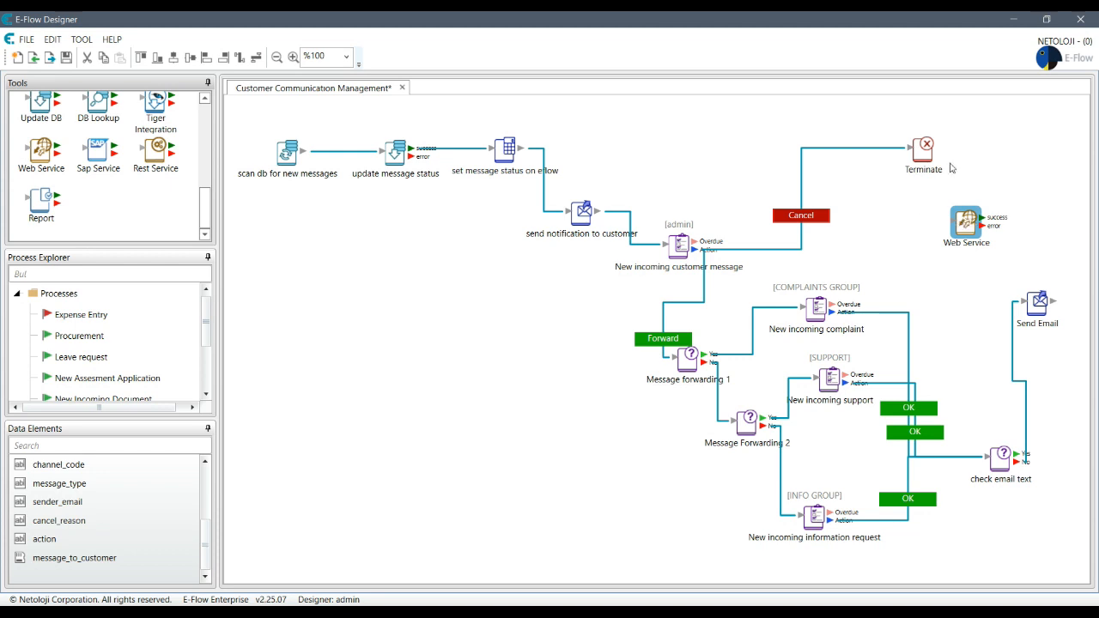
{"action": "double_click", "coordinate": [966, 232]}
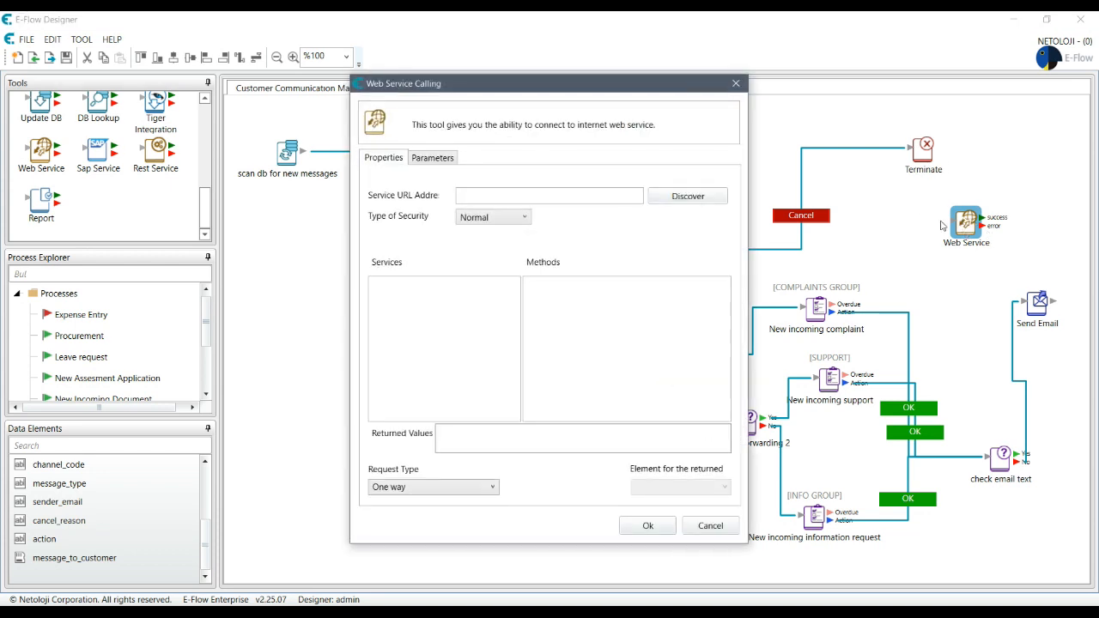
{"action": "left_click", "coordinate": [508, 197]}
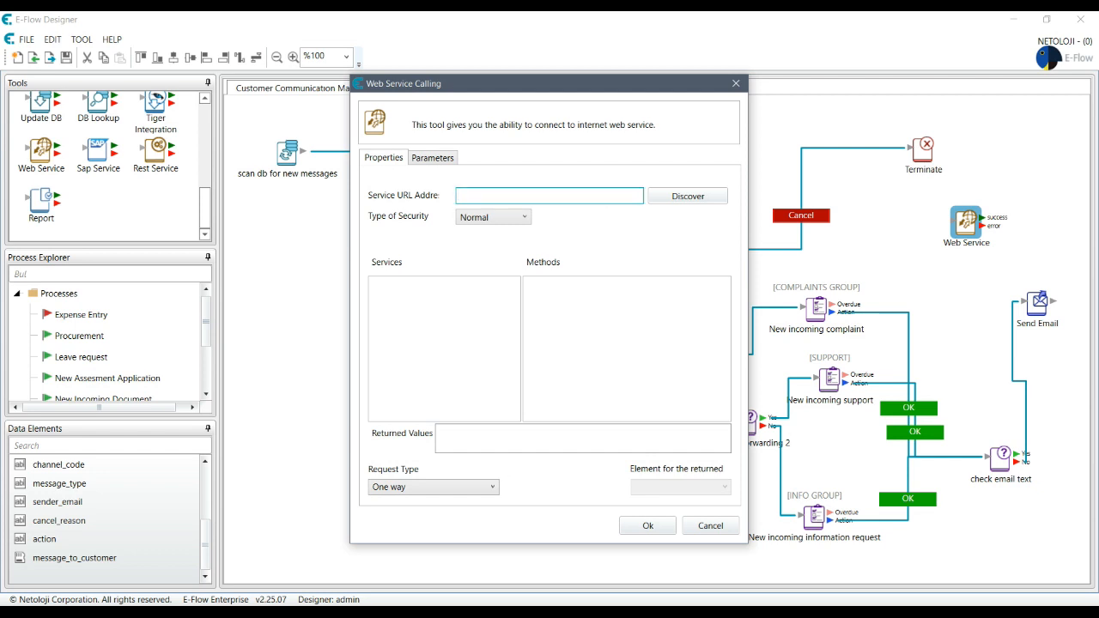
{"action": "key", "text": "alt+Tab"}
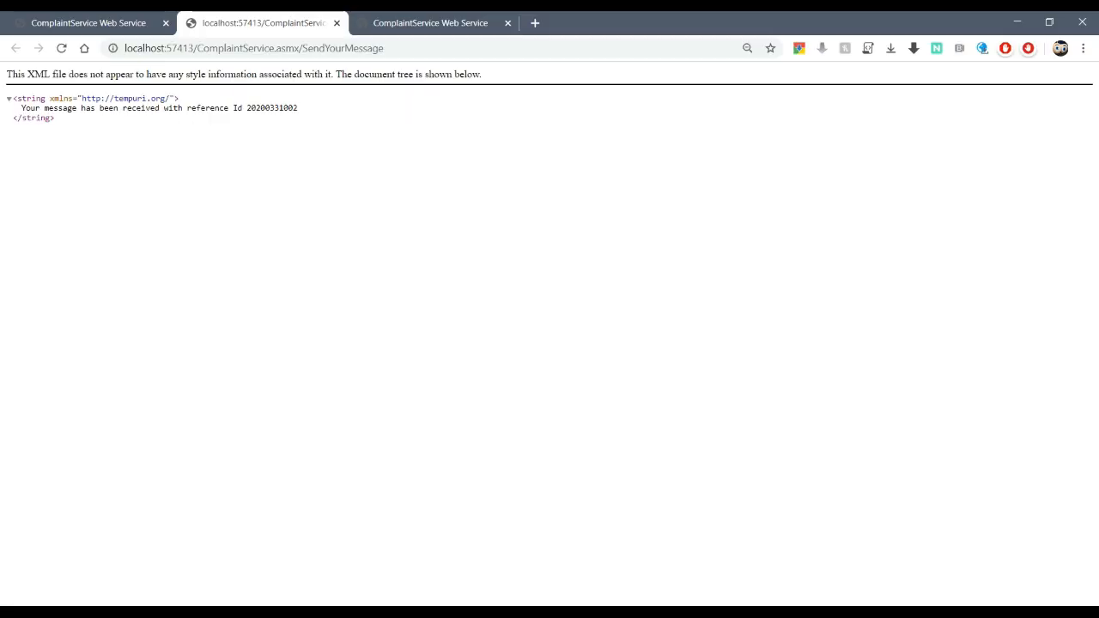
Step: Close both extra tabs, go back to the ComplaintService.asmx page and copy its URL
{"action": "left_click", "coordinate": [337, 23]}
{"action": "left_click", "coordinate": [338, 24]}
{"action": "left_click", "coordinate": [14, 49]}
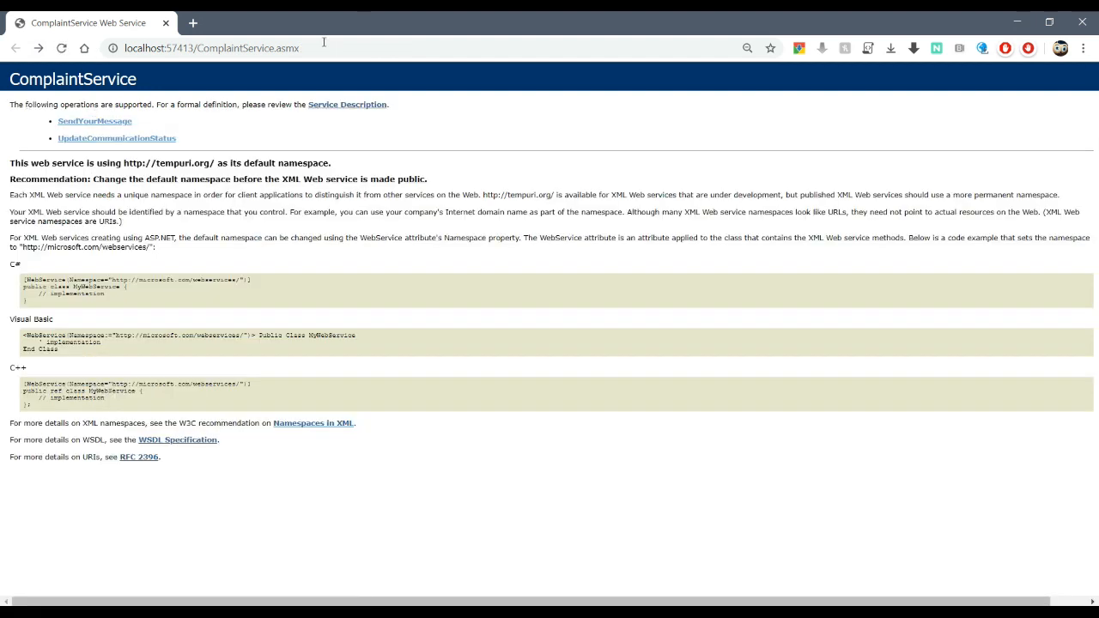
{"action": "left_click", "coordinate": [326, 46]}
{"action": "key", "text": "ctrl+c"}
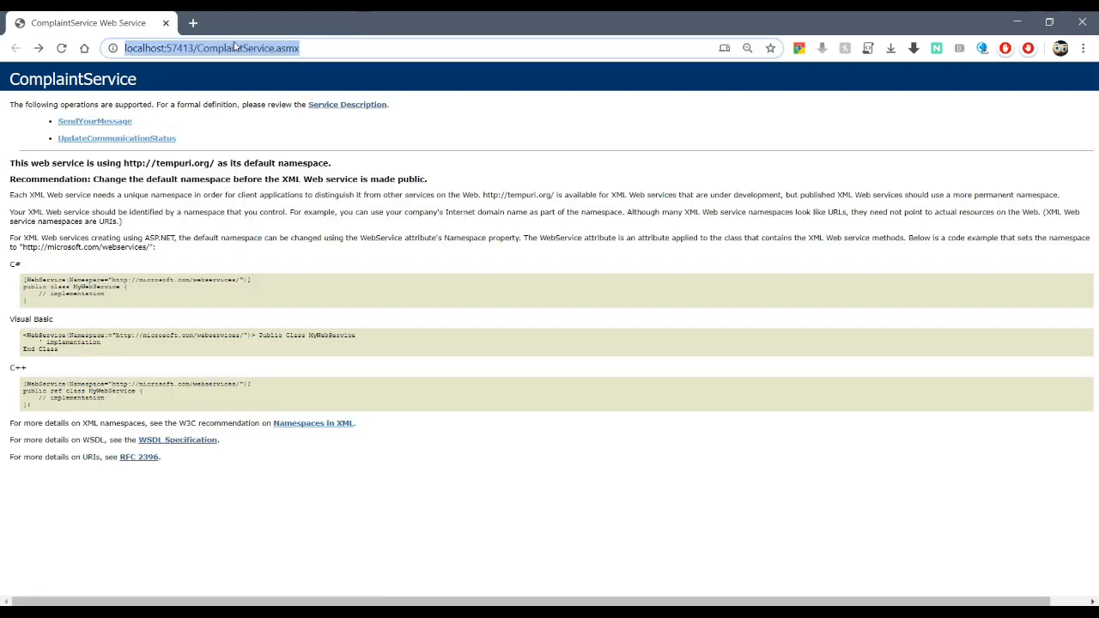
{"action": "key", "text": "alt+Tab"}
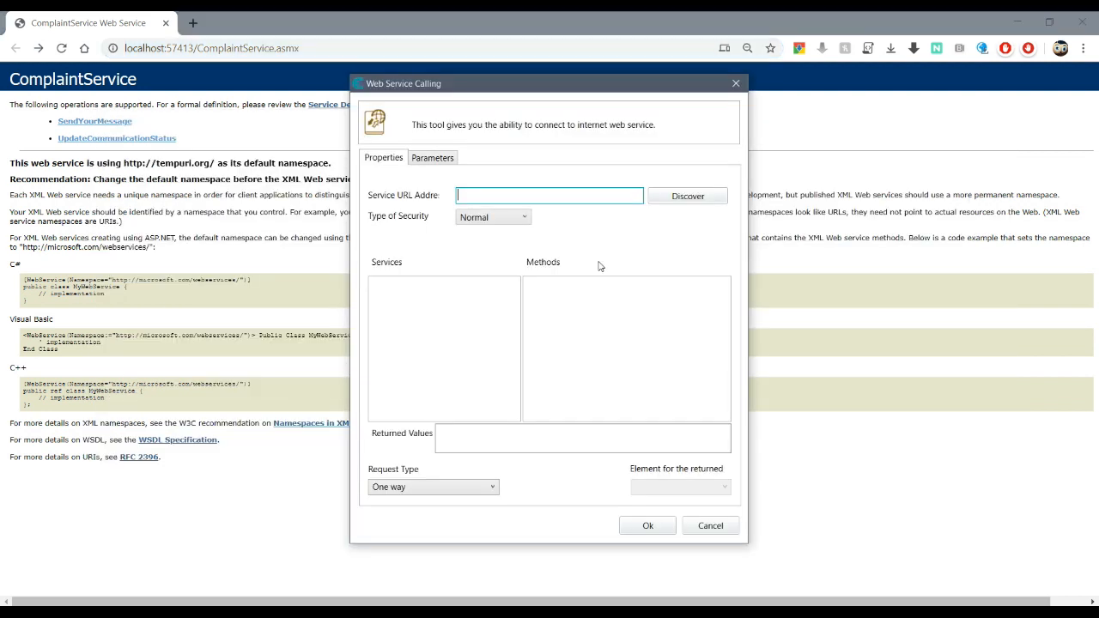
Step: Paste the ComplaintService URL, discover it, and pick ComplaintServiceSoapClient with UpdateCommunicationStatus
{"action": "key", "text": "ctrl+v"}
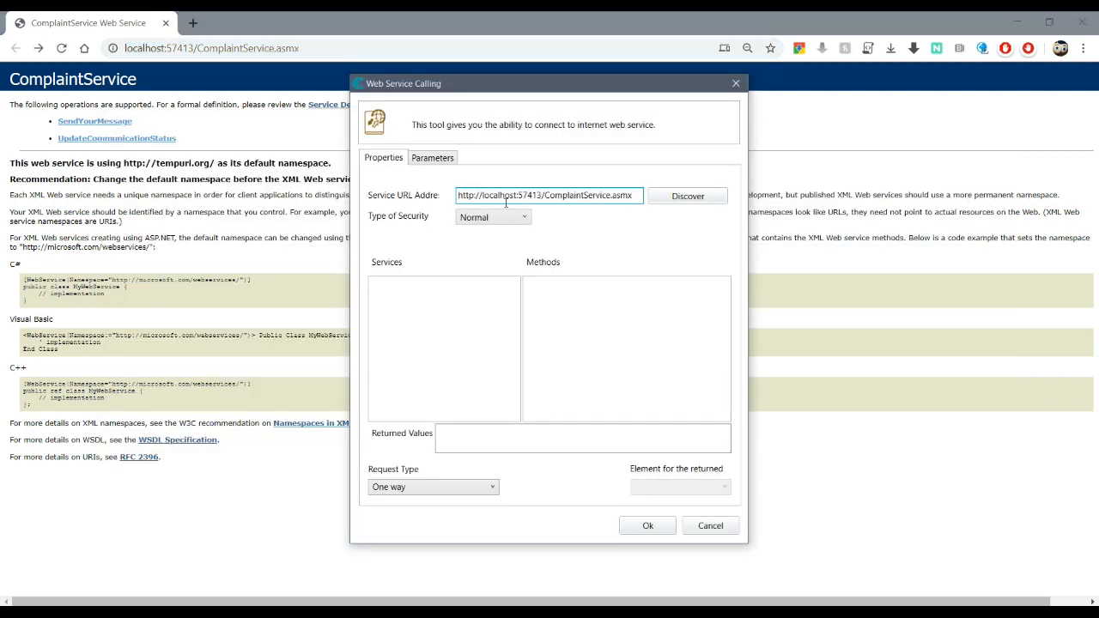
{"action": "left_click", "coordinate": [700, 206]}
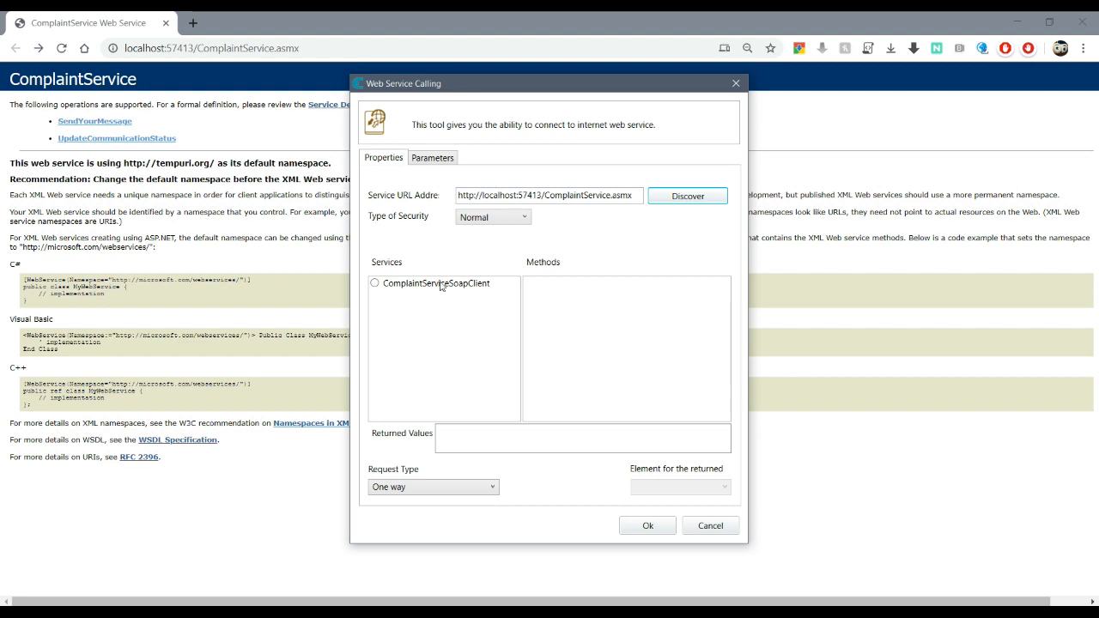
{"action": "left_click", "coordinate": [375, 284]}
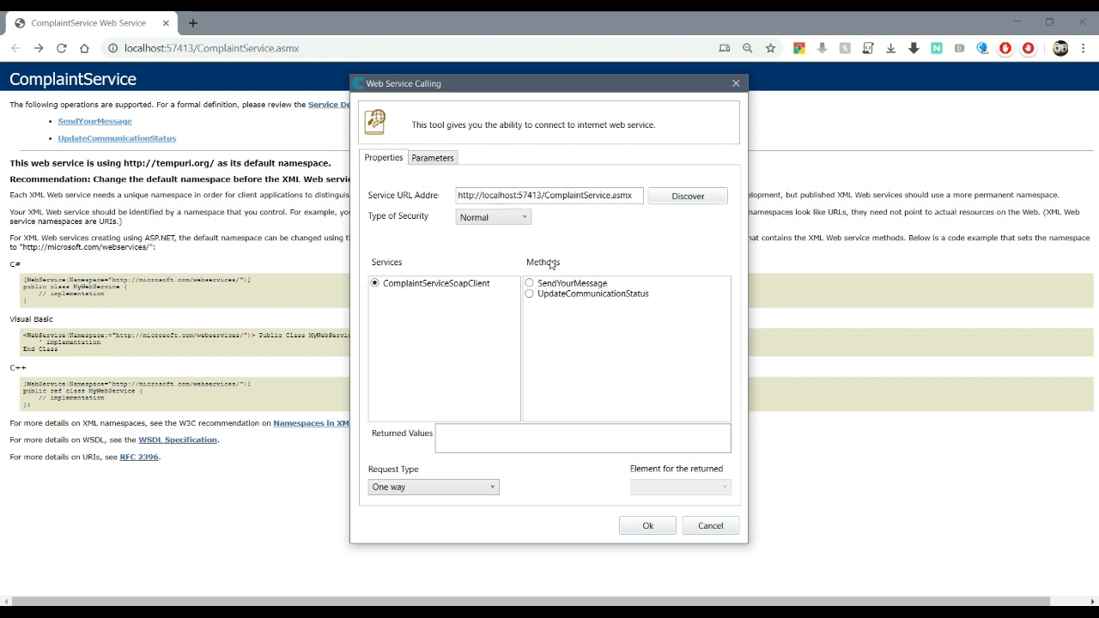
{"action": "left_click", "coordinate": [530, 295]}
Step: Keep the request type as One way and show the method's parameters
{"action": "left_click", "coordinate": [450, 491]}
{"action": "left_click", "coordinate": [432, 518]}
{"action": "left_click", "coordinate": [685, 489]}
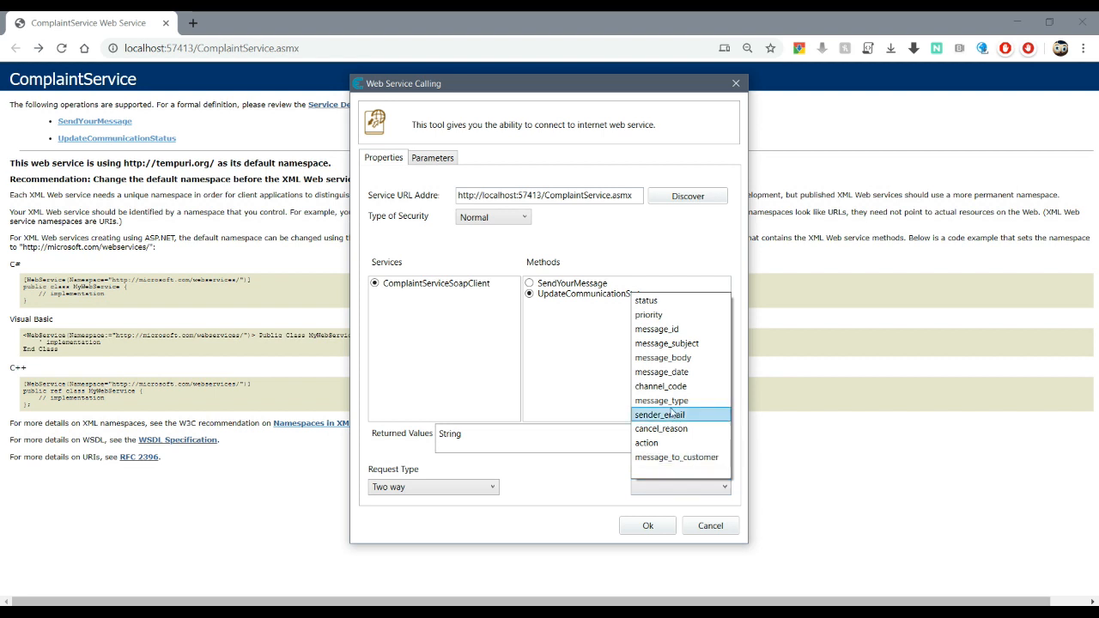
{"action": "left_click", "coordinate": [572, 498]}
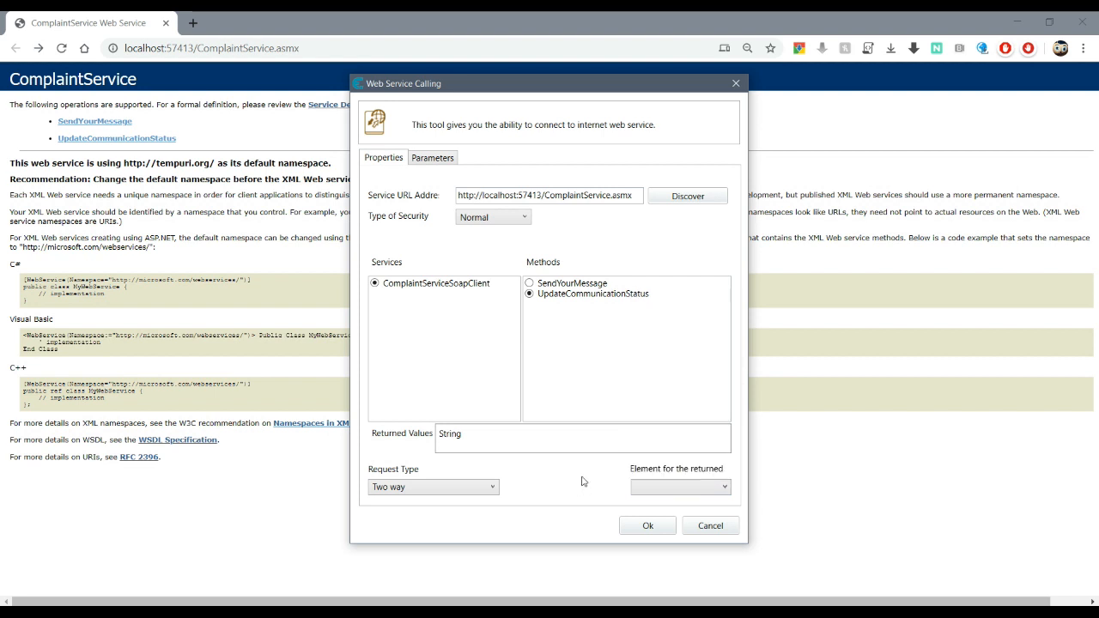
{"action": "left_click", "coordinate": [453, 488]}
{"action": "left_click", "coordinate": [421, 501]}
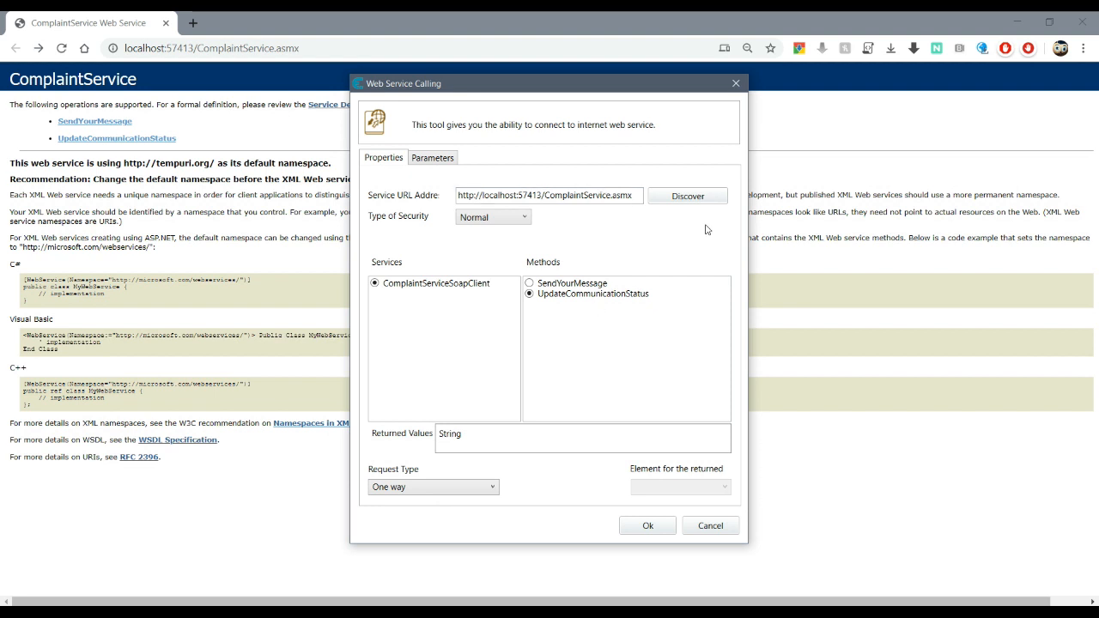
{"action": "left_click", "coordinate": [440, 161]}
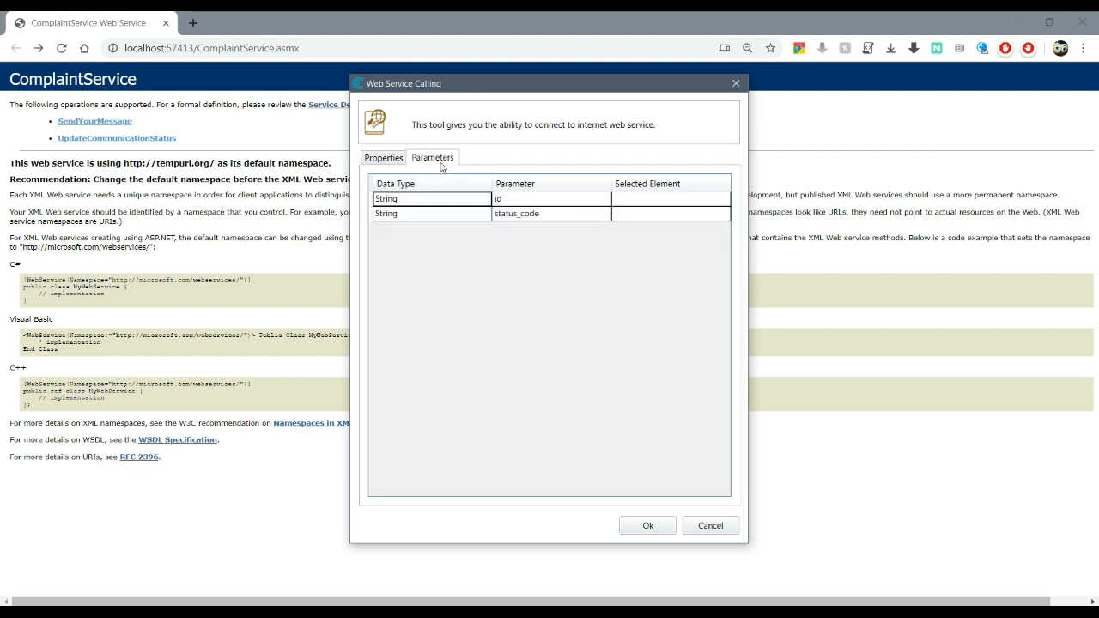
Step: Map parameter id to message_id and status_code to status, then confirm the step
{"action": "left_click", "coordinate": [697, 203]}
{"action": "left_click", "coordinate": [704, 202]}
{"action": "left_click", "coordinate": [708, 201]}
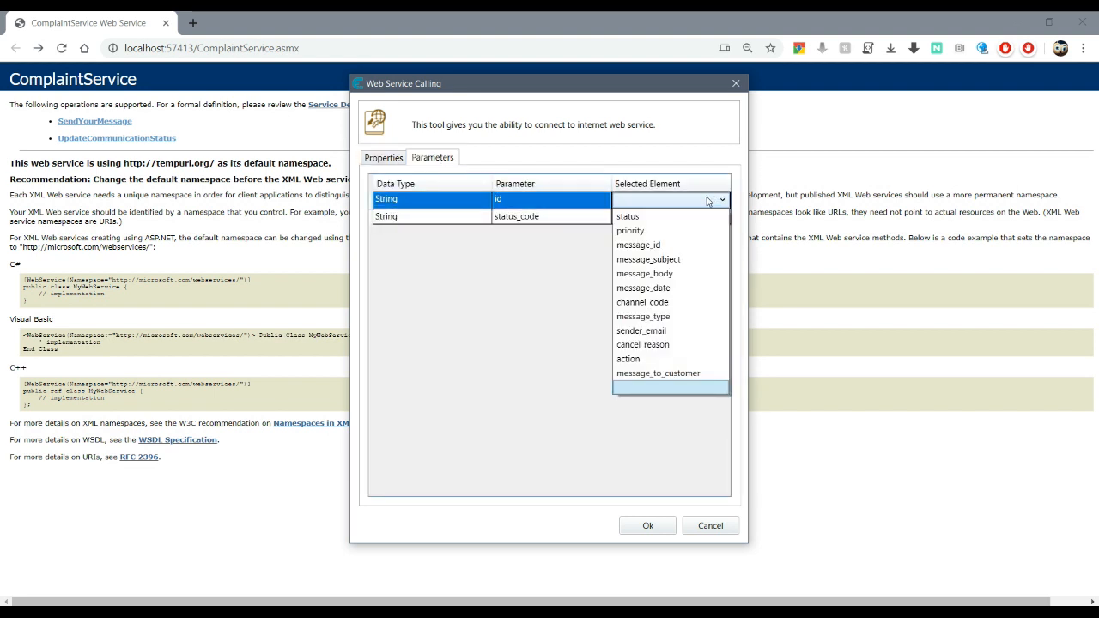
{"action": "left_click", "coordinate": [644, 246]}
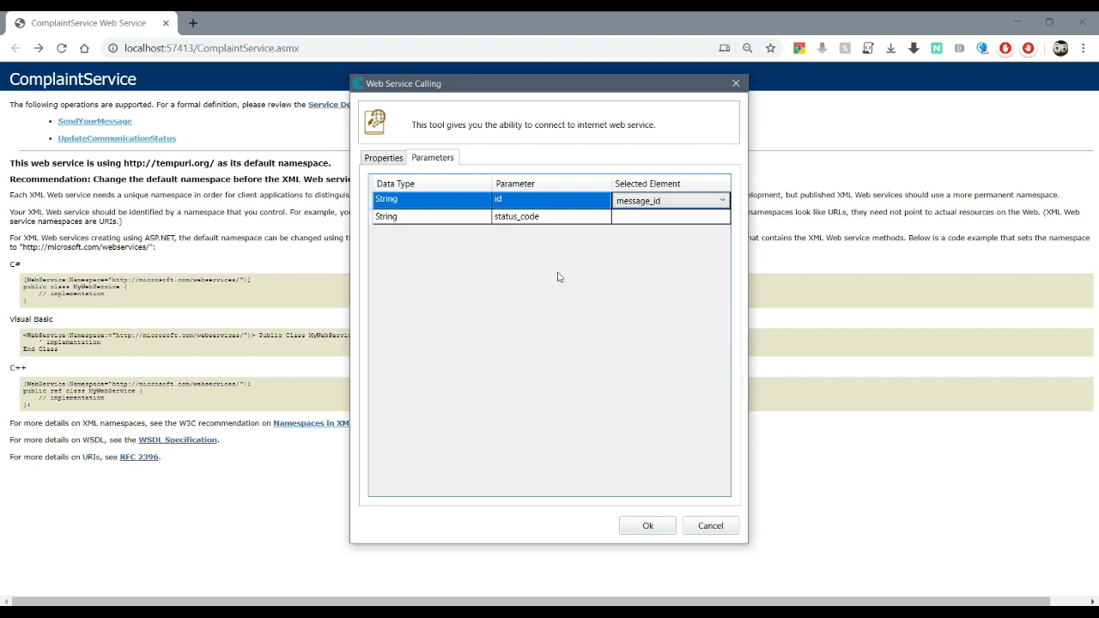
{"action": "left_click", "coordinate": [628, 217]}
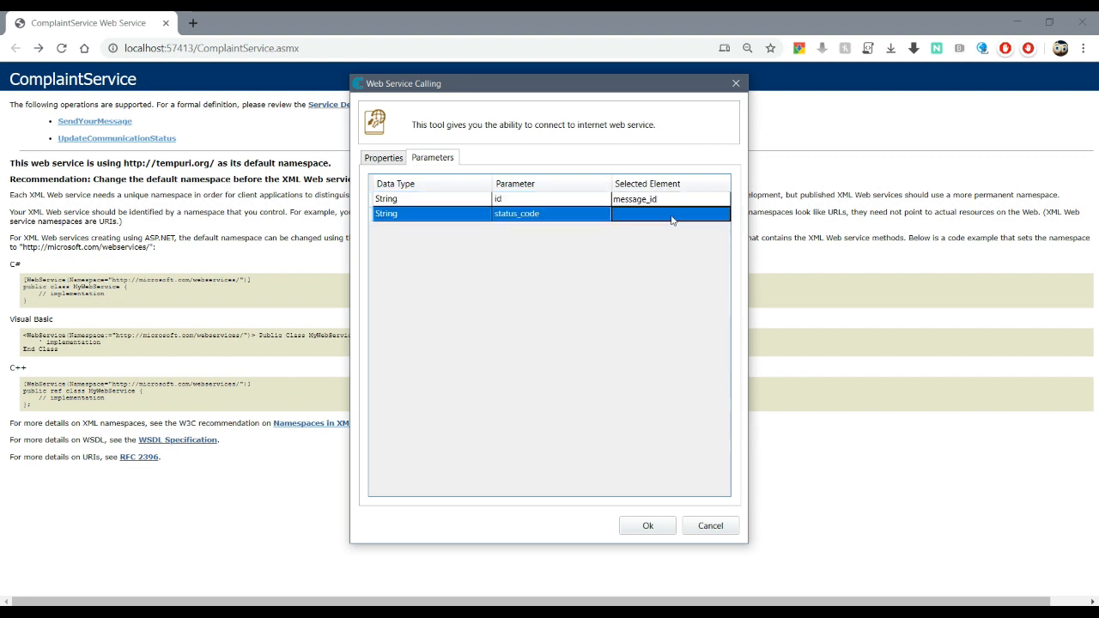
{"action": "left_click", "coordinate": [672, 220]}
{"action": "left_click", "coordinate": [674, 218]}
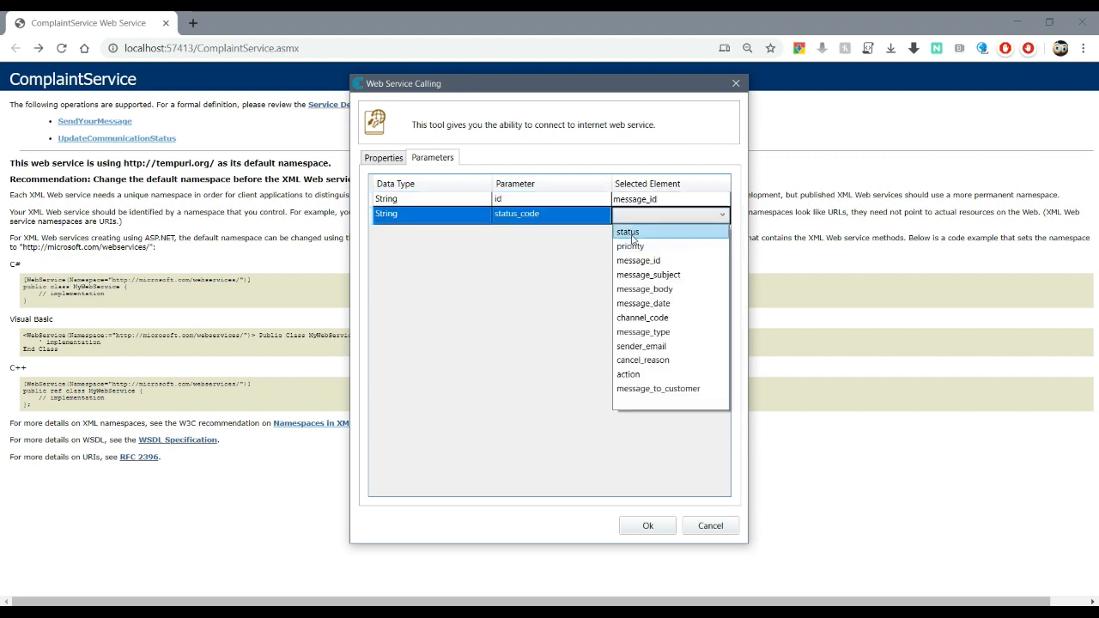
{"action": "left_click", "coordinate": [632, 232]}
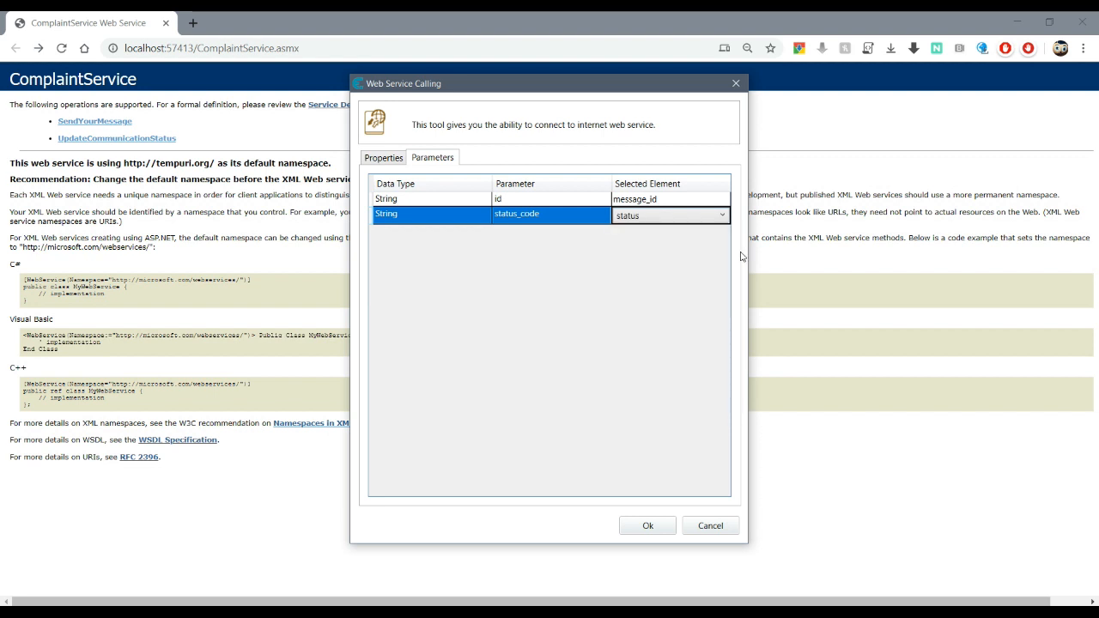
{"action": "left_click", "coordinate": [651, 529]}
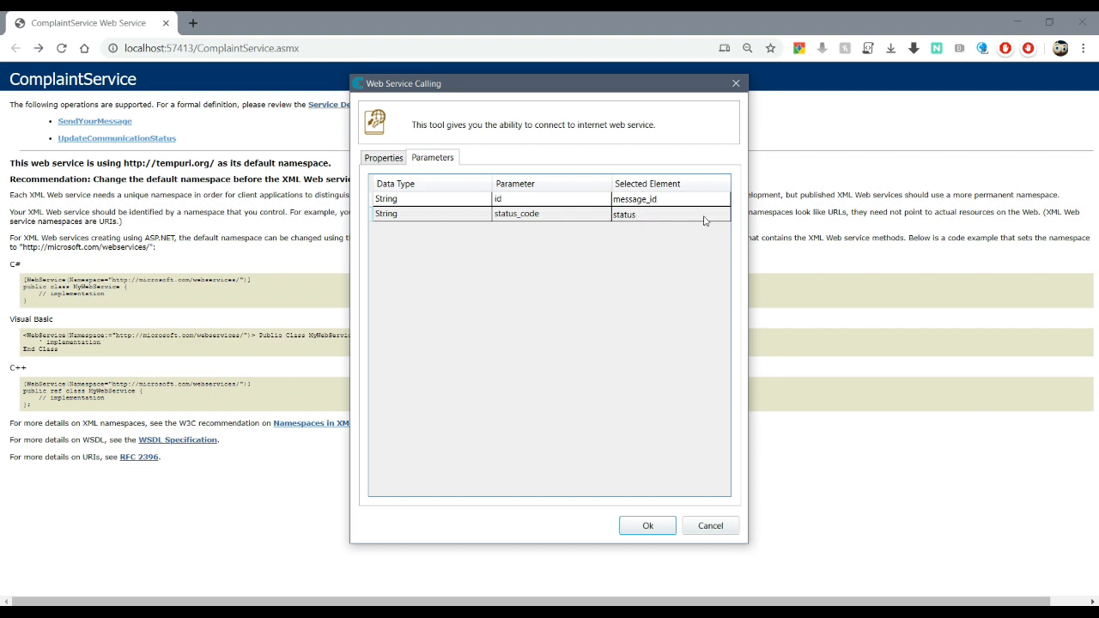
{"action": "left_click", "coordinate": [649, 529]}
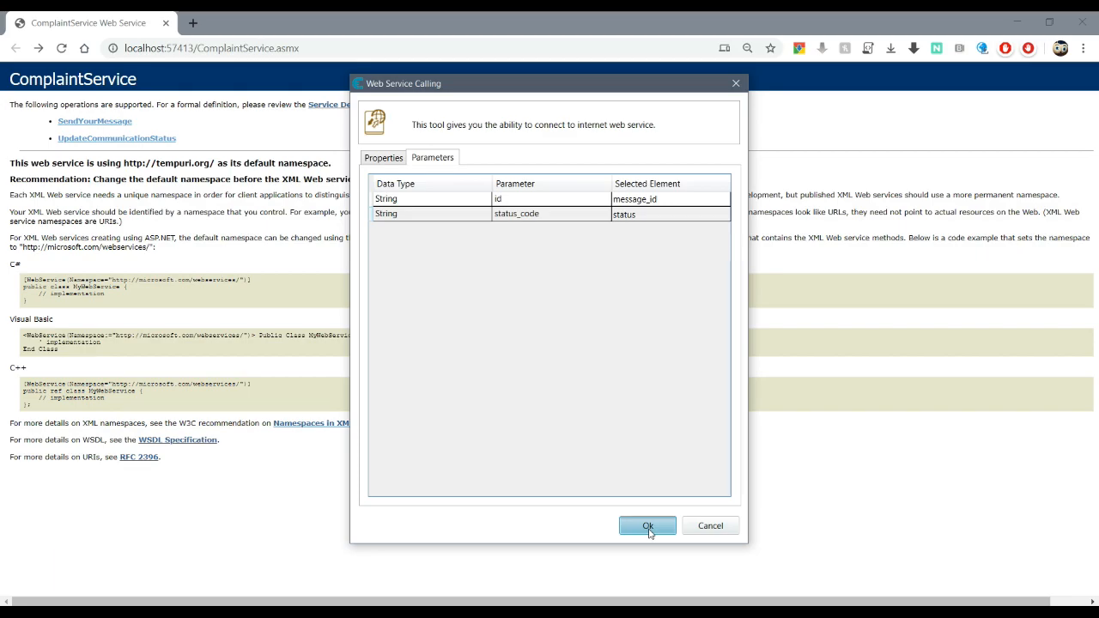
{"action": "left_click", "coordinate": [650, 527]}
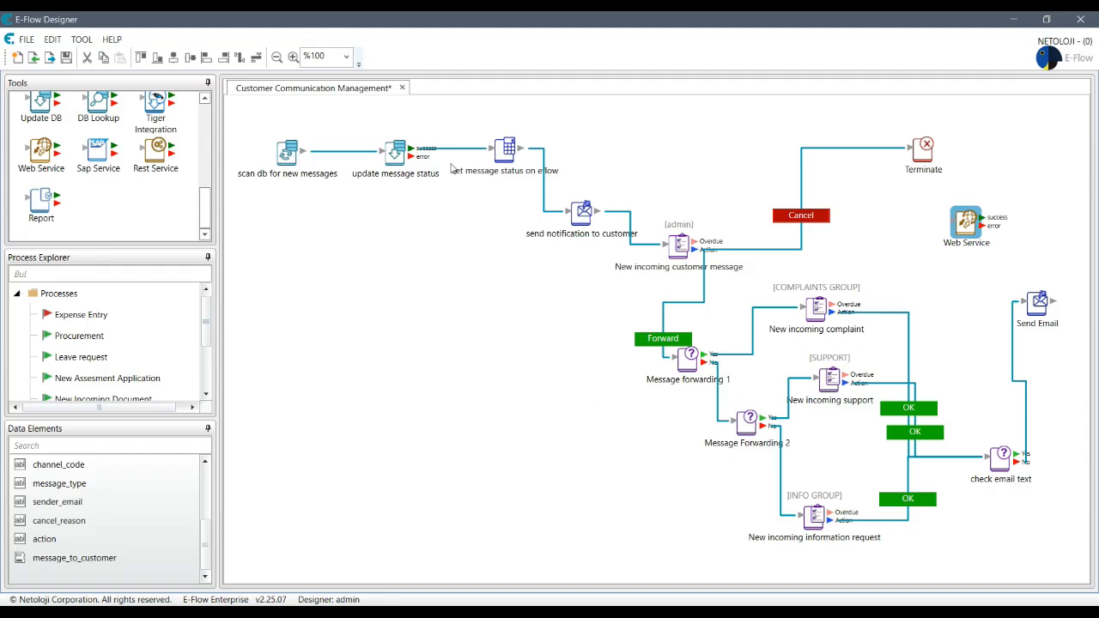
Step: Duplicate the 'set message status on eflow' step and change its expression to "FINISHED"
{"action": "left_click", "coordinate": [505, 154]}
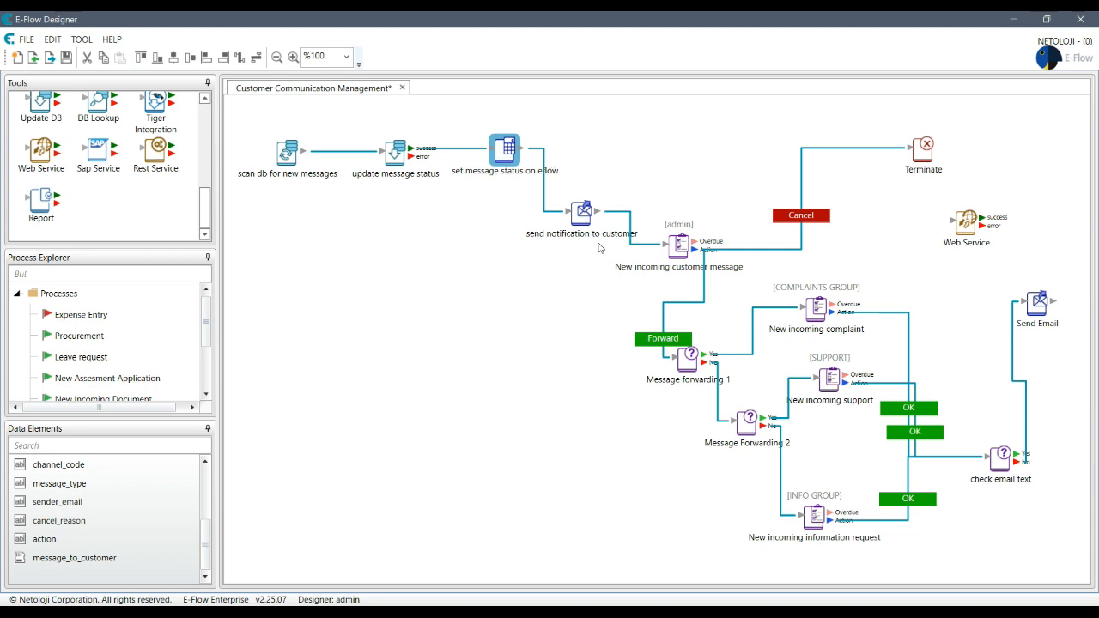
{"action": "right_click", "coordinate": [502, 149]}
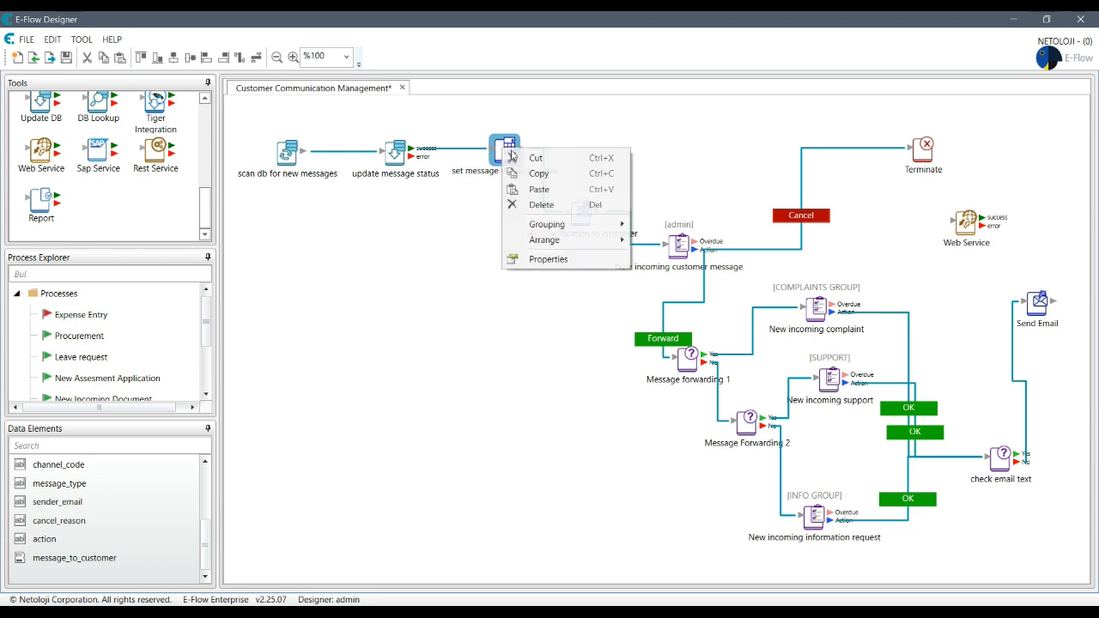
{"action": "left_click", "coordinate": [554, 172]}
{"action": "right_click", "coordinate": [489, 226]}
{"action": "left_click", "coordinate": [537, 237]}
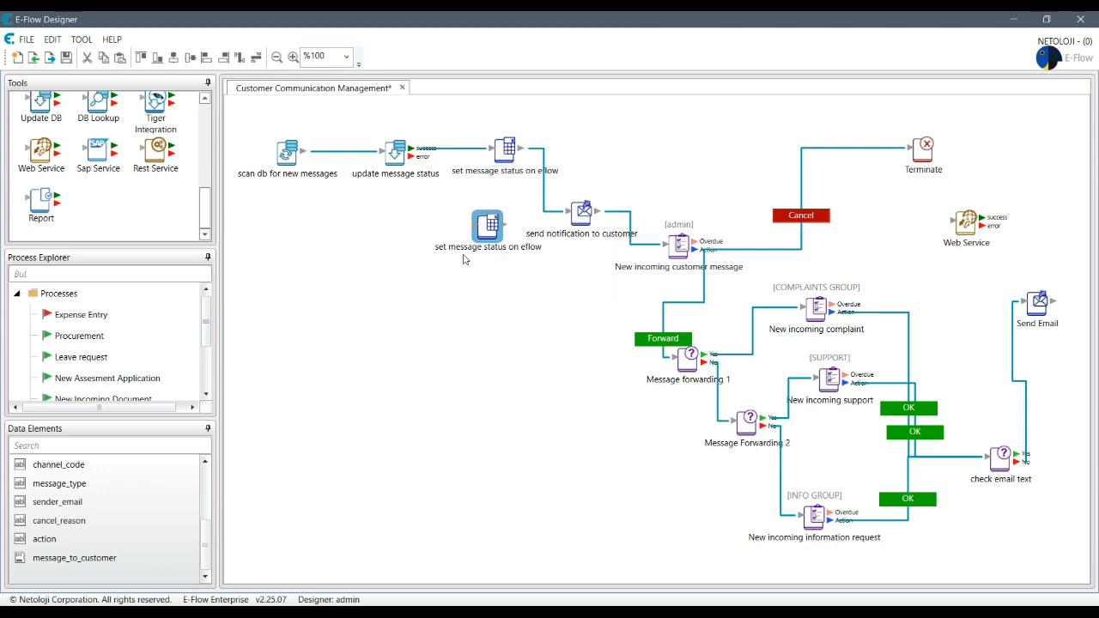
{"action": "double_click", "coordinate": [490, 221]}
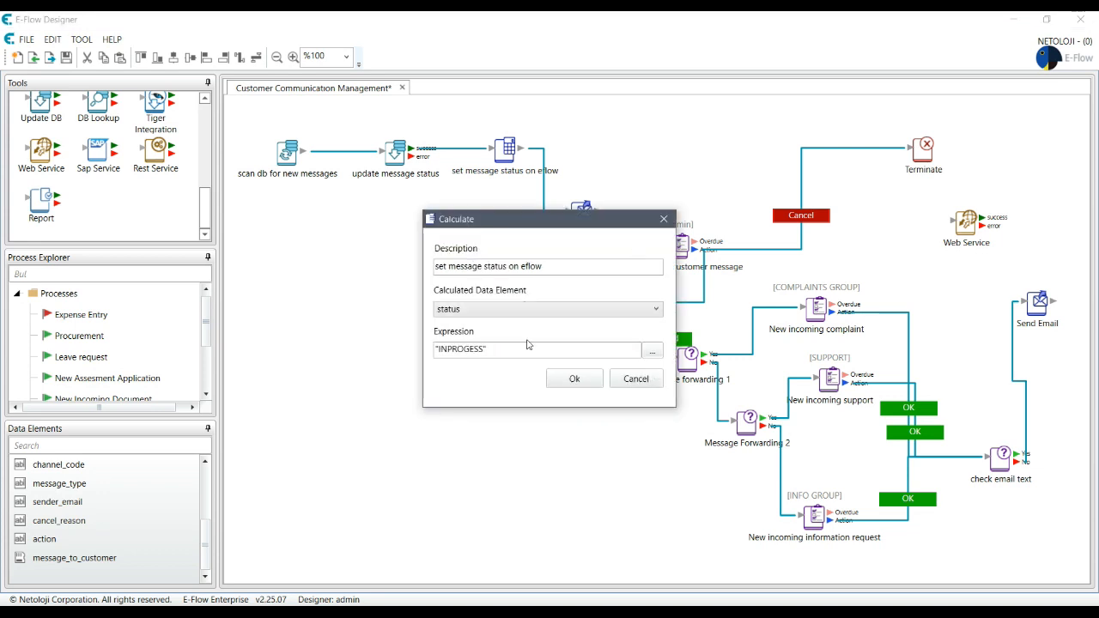
{"action": "left_click", "coordinate": [593, 349]}
{"action": "key", "text": "ctrl+a"}
{"action": "type", "text": "\""}
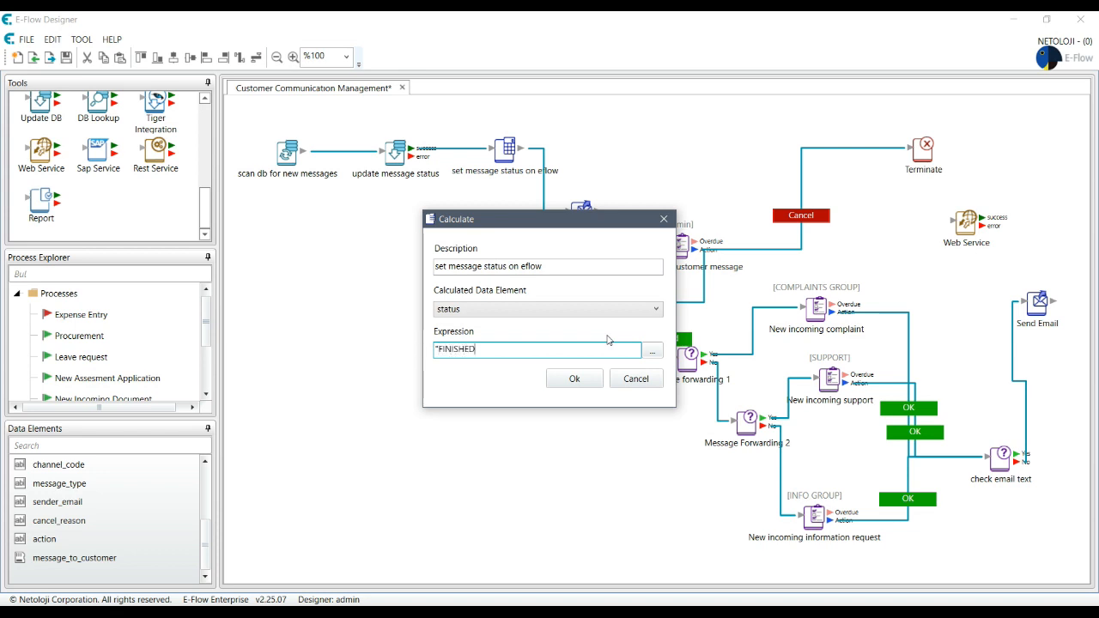
{"action": "type", "text": "FINISHED\""}
{"action": "left_click", "coordinate": [574, 379]}
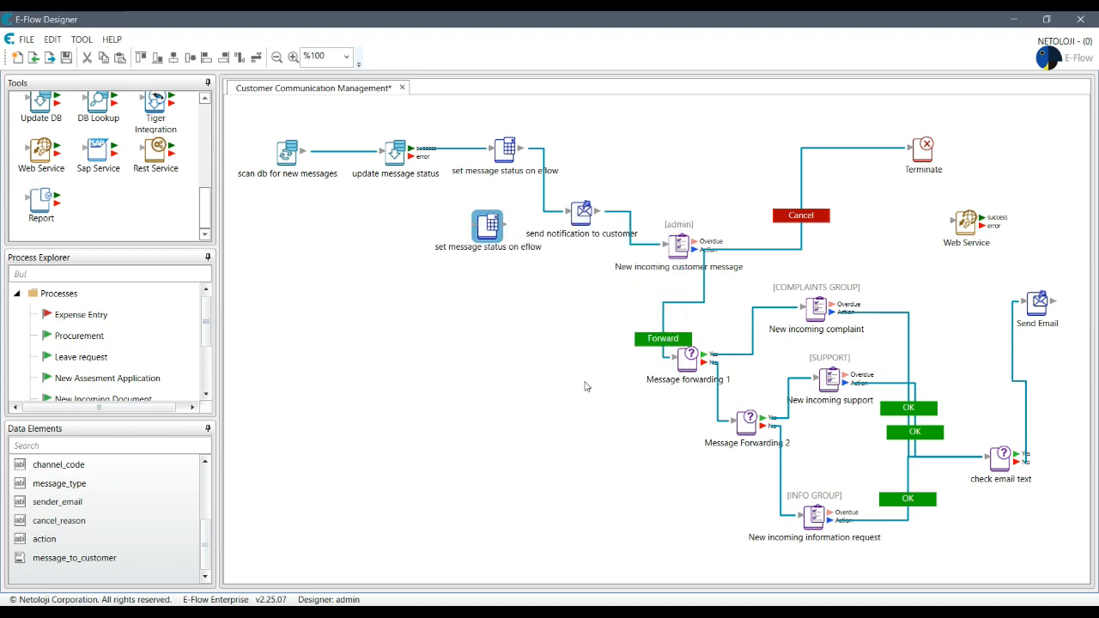
Step: Place the FINISHED step beside Web Service and connect Send Email to it
{"action": "left_click_drag", "start_coordinate": [484, 232], "coordinate": [972, 269]}
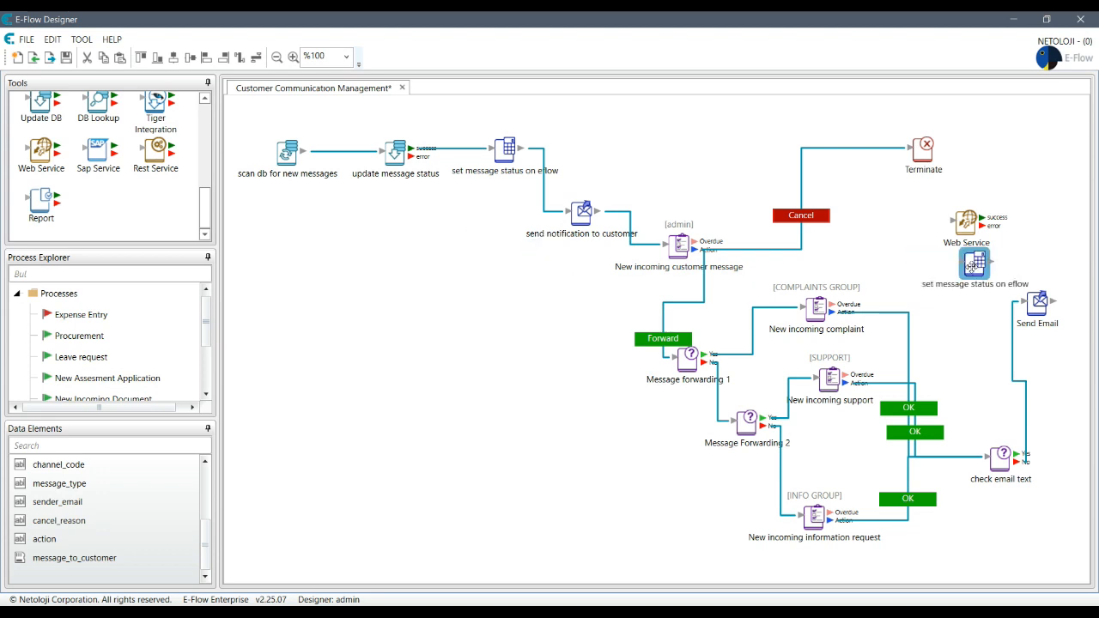
{"action": "left_click_drag", "start_coordinate": [961, 220], "coordinate": [875, 206]}
{"action": "left_click_drag", "start_coordinate": [978, 267], "coordinate": [970, 247]}
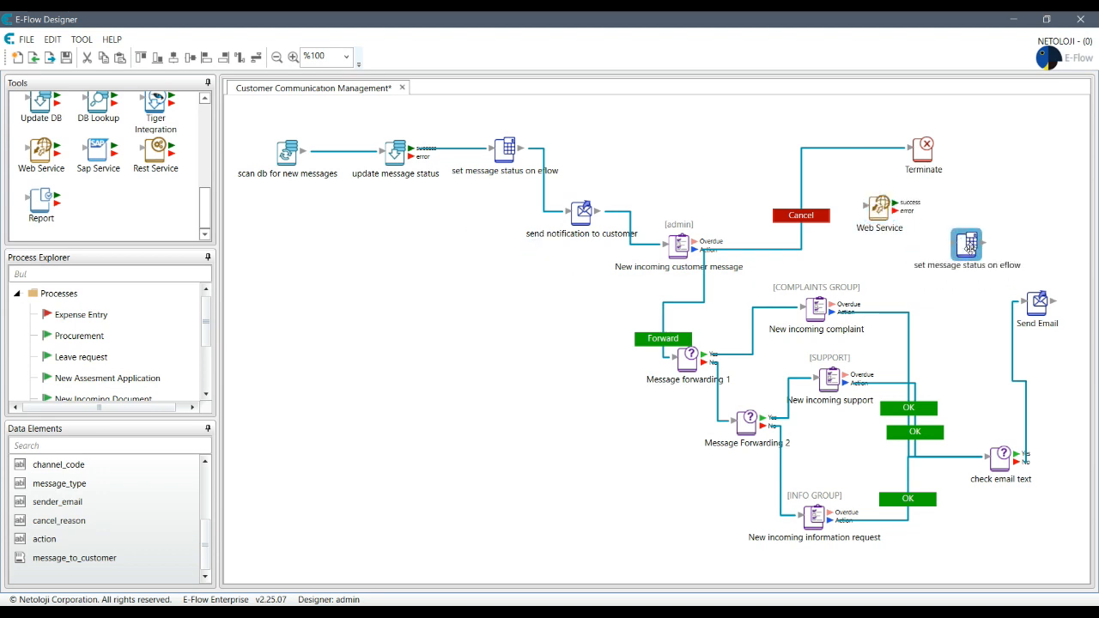
{"action": "mouse_move", "coordinate": [1053, 301]}
{"action": "left_mouse_down"}
{"action": "mouse_move", "coordinate": [1030, 270]}
{"action": "mouse_move", "coordinate": [969, 243]}
{"action": "mouse_move", "coordinate": [968, 226]}
{"action": "left_mouse_up"}
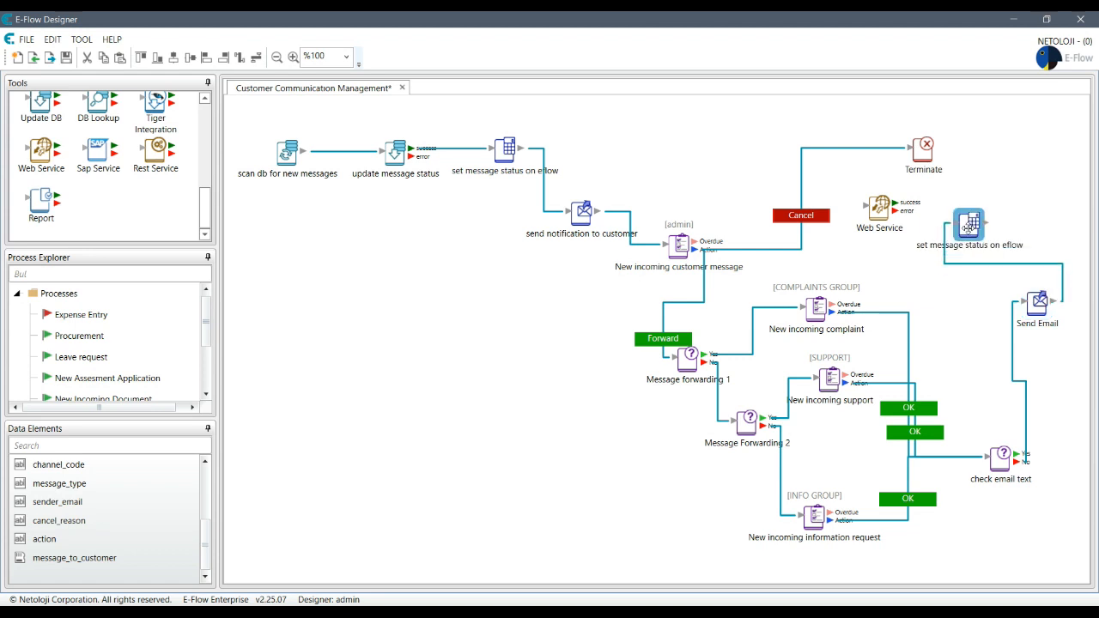
{"action": "left_click_drag", "start_coordinate": [880, 211], "coordinate": [1009, 157]}
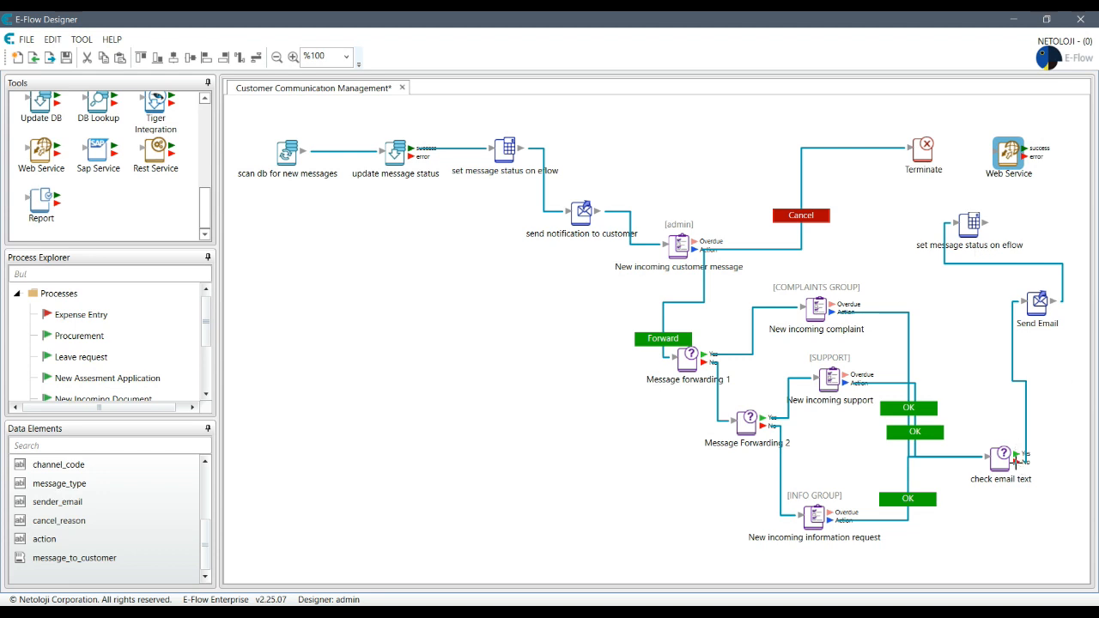
Step: Link check email text's No outcome to the FINISHED step and place it near Send Email
{"action": "left_click_drag", "start_coordinate": [1016, 462], "coordinate": [964, 261]}
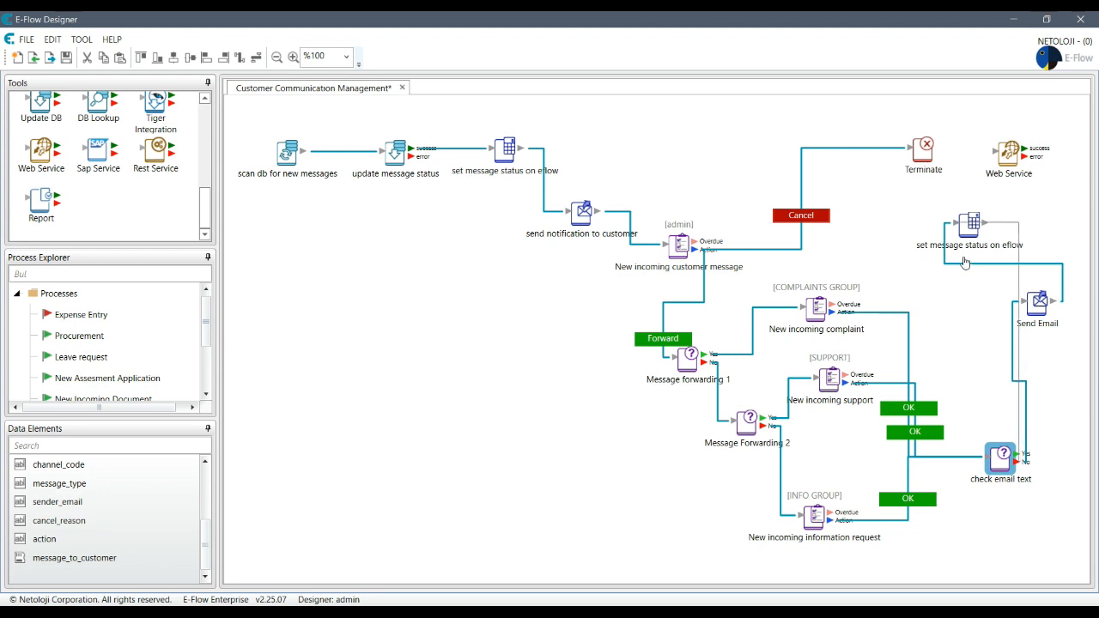
{"action": "left_click_drag", "start_coordinate": [964, 262], "coordinate": [965, 262]}
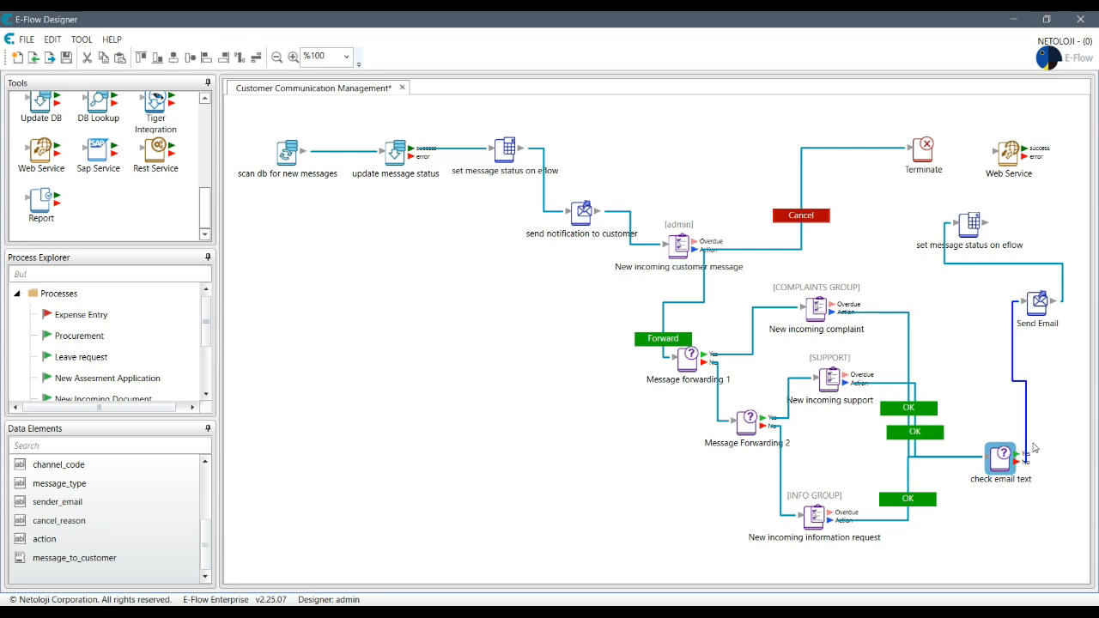
{"action": "left_click_drag", "start_coordinate": [1018, 462], "coordinate": [908, 227]}
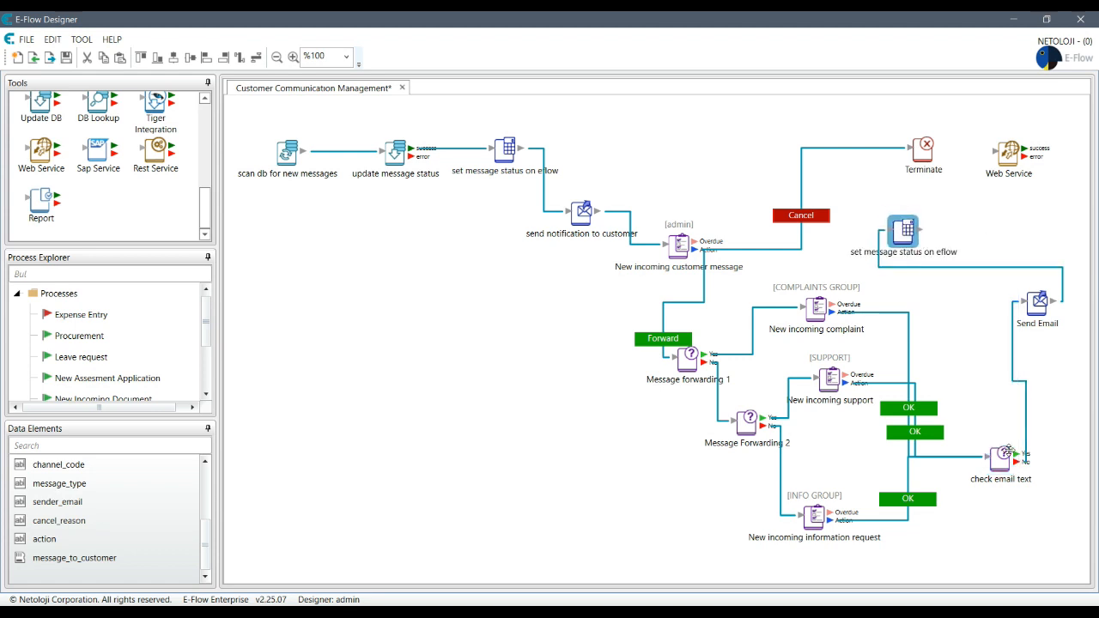
{"action": "left_click_drag", "start_coordinate": [1016, 462], "coordinate": [960, 241]}
{"action": "left_click_drag", "start_coordinate": [1036, 302], "coordinate": [941, 352]}
{"action": "left_click_drag", "start_coordinate": [965, 243], "coordinate": [1049, 347]}
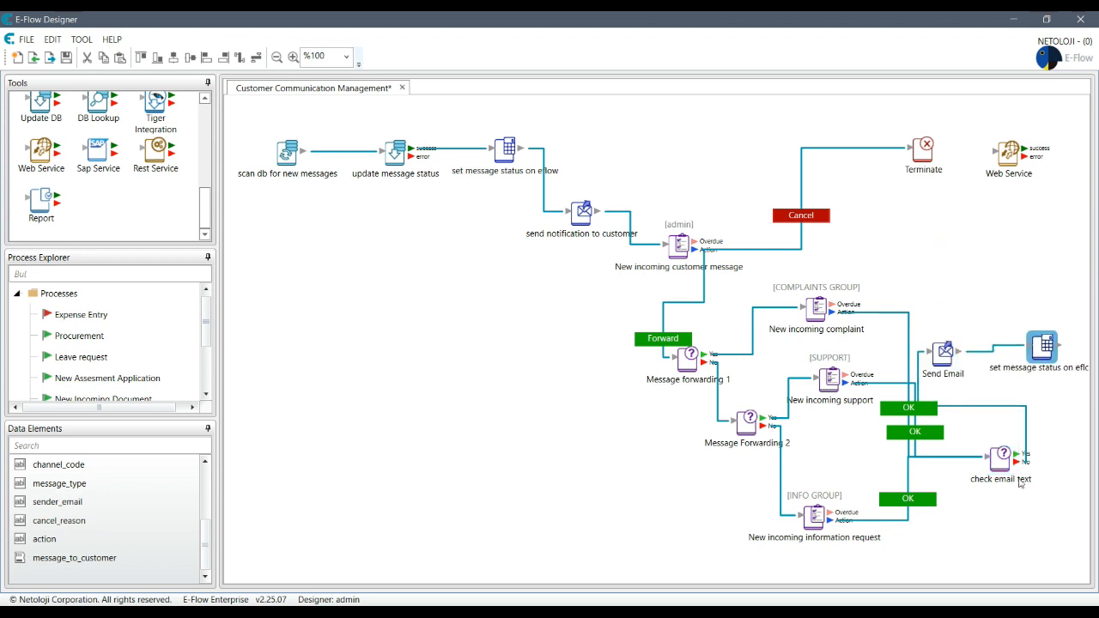
Step: Tidy the layout, link the FINISHED step to Web Service, and Web Service success to Terminate
{"action": "left_click", "coordinate": [1027, 467]}
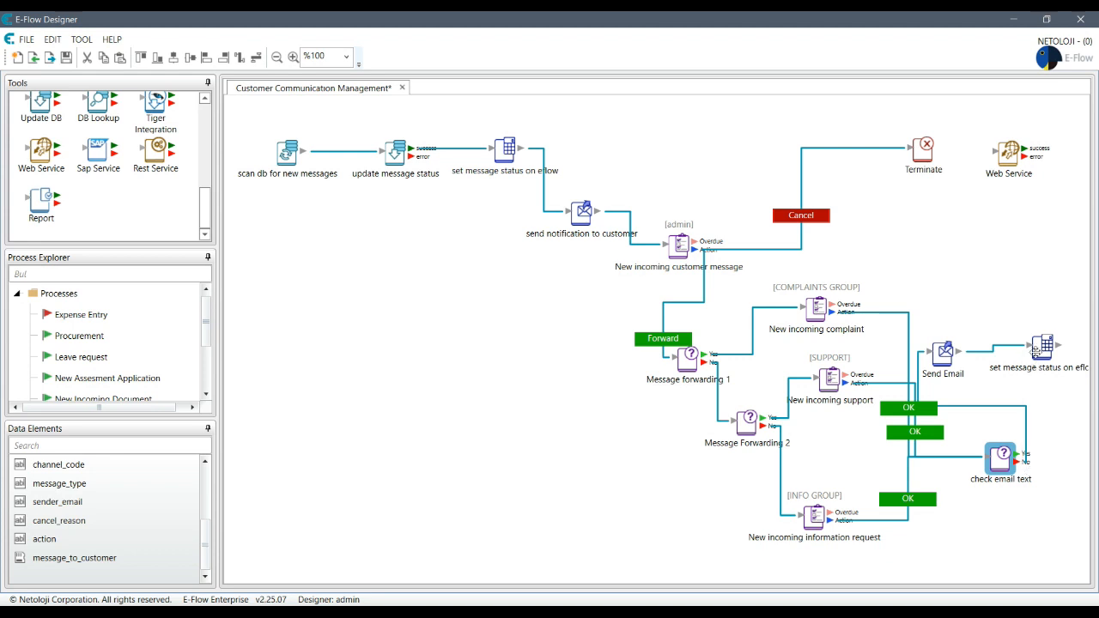
{"action": "left_click_drag", "start_coordinate": [1041, 337], "coordinate": [1032, 303]}
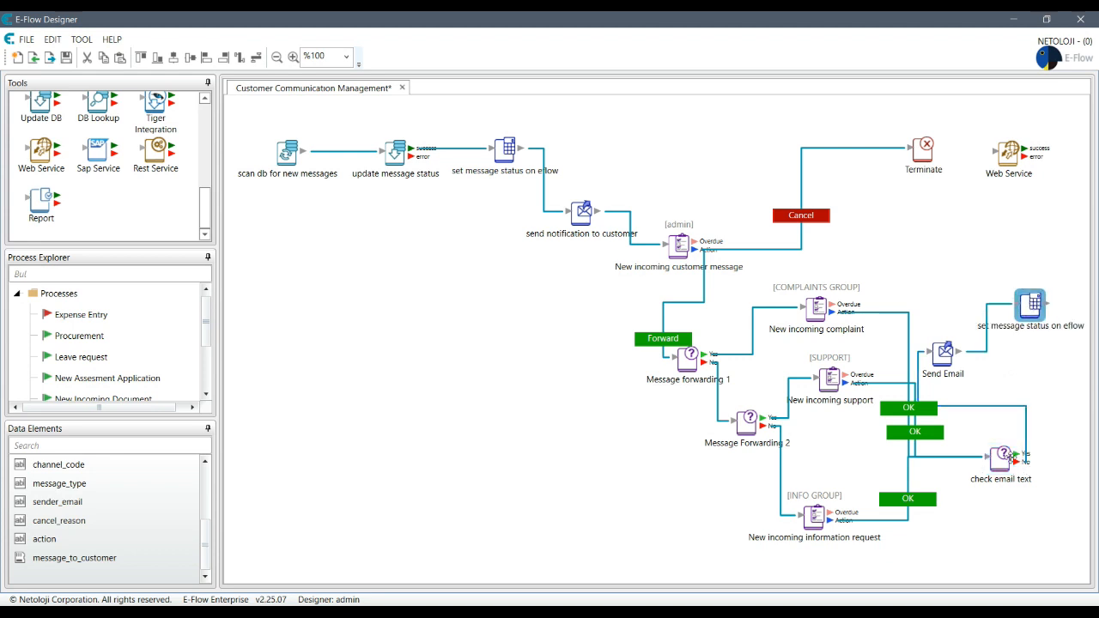
{"action": "left_click", "coordinate": [1012, 461]}
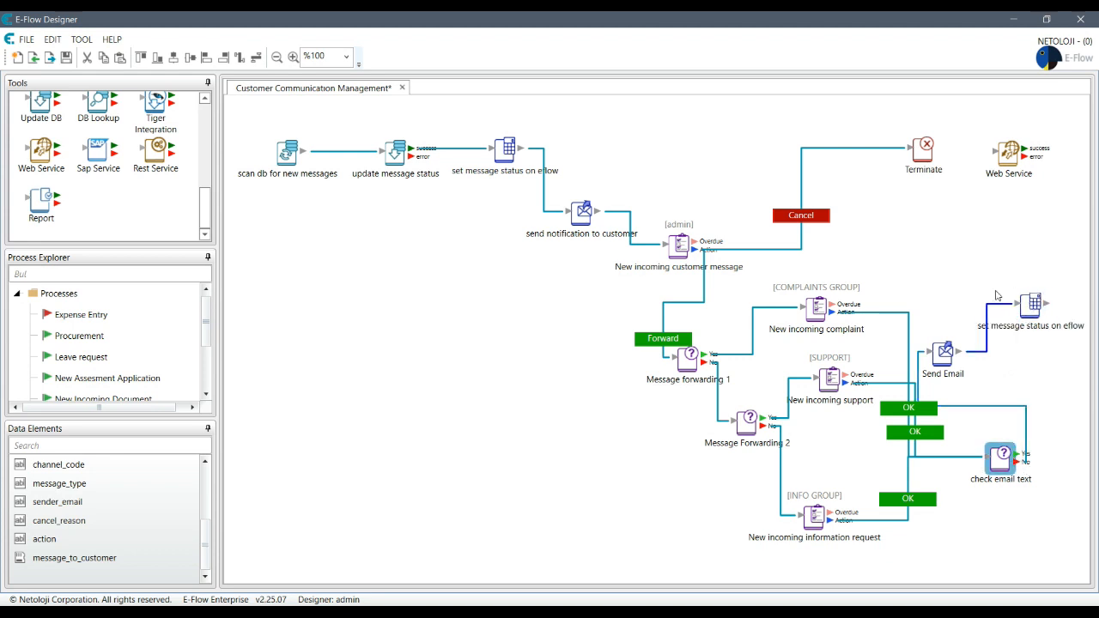
{"action": "left_click_drag", "start_coordinate": [1030, 300], "coordinate": [977, 542]}
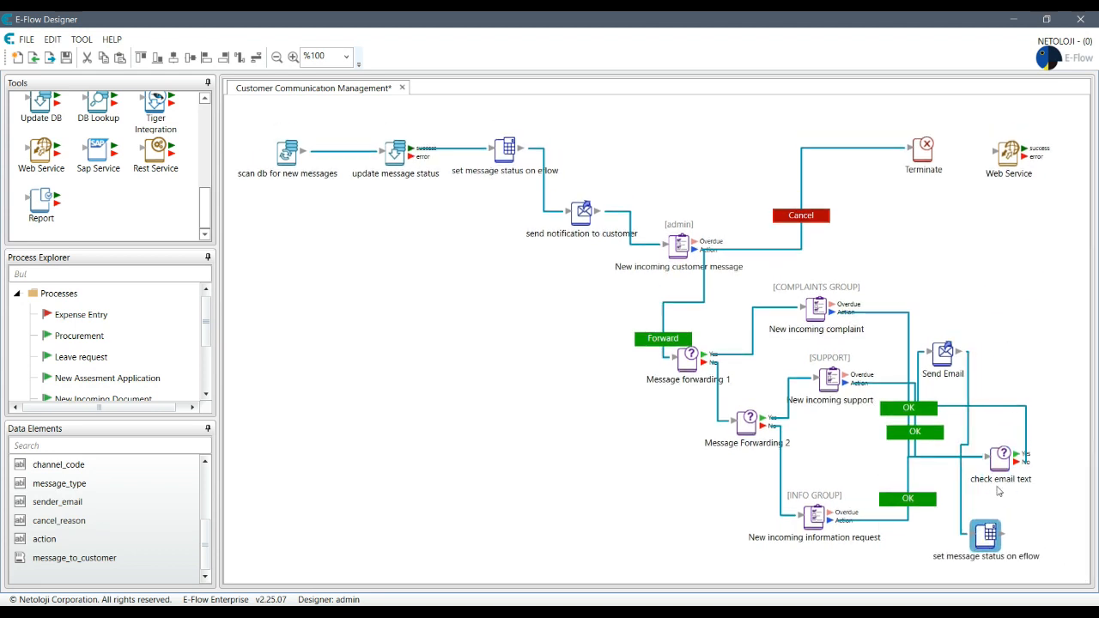
{"action": "left_click", "coordinate": [1015, 480]}
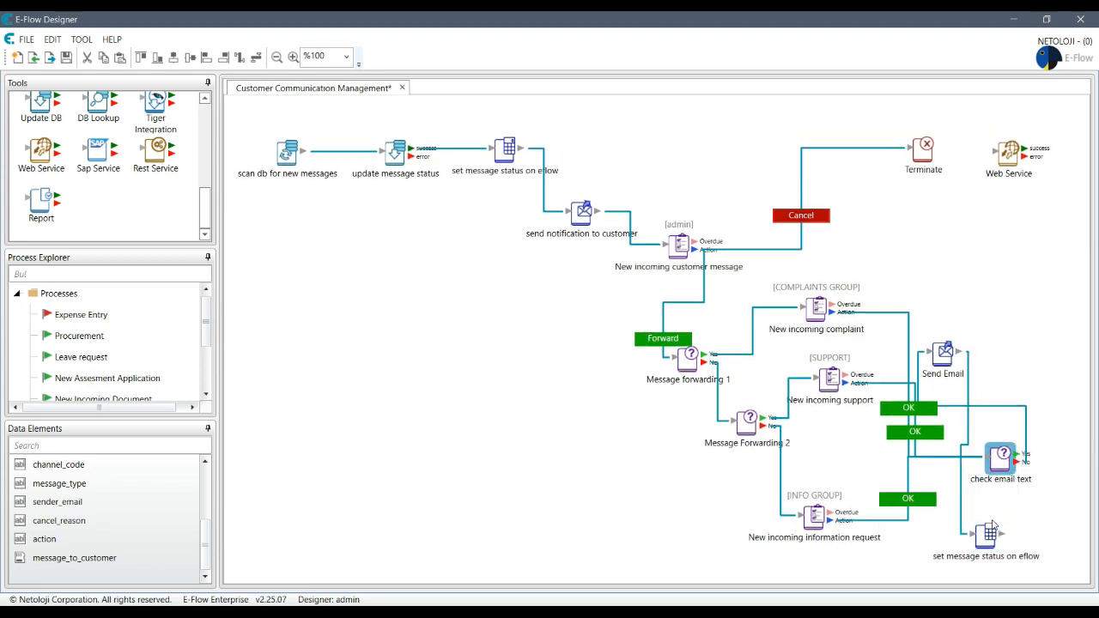
{"action": "left_click_drag", "start_coordinate": [989, 534], "coordinate": [987, 237]}
{"action": "left_click_drag", "start_coordinate": [952, 353], "coordinate": [1043, 338]}
{"action": "left_click_drag", "start_coordinate": [1004, 459], "coordinate": [946, 342]}
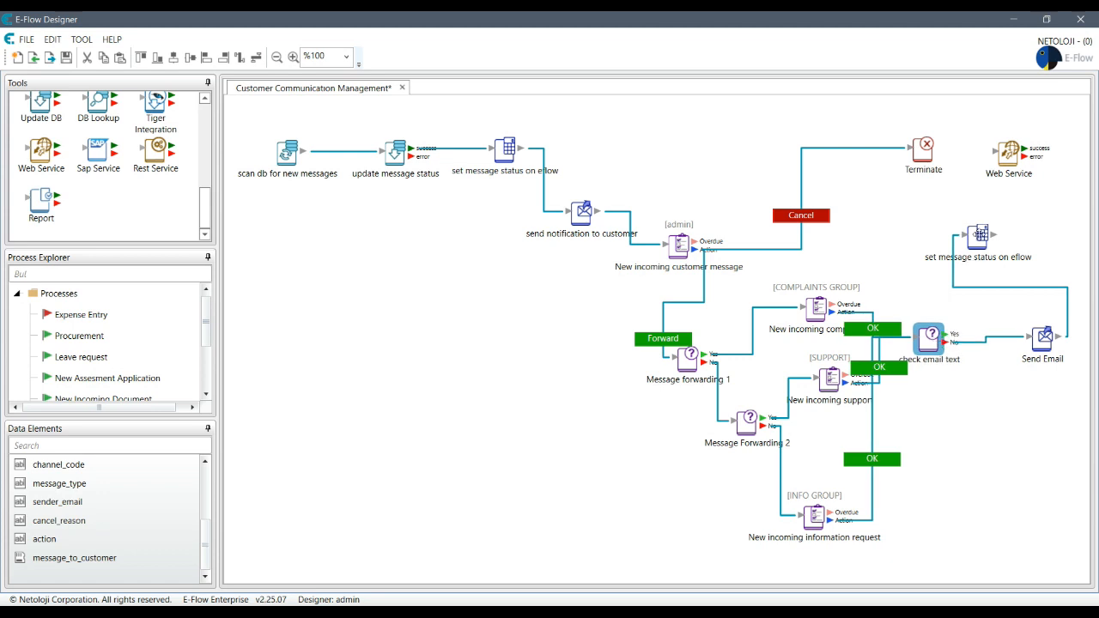
{"action": "left_click_drag", "start_coordinate": [977, 235], "coordinate": [1020, 227]}
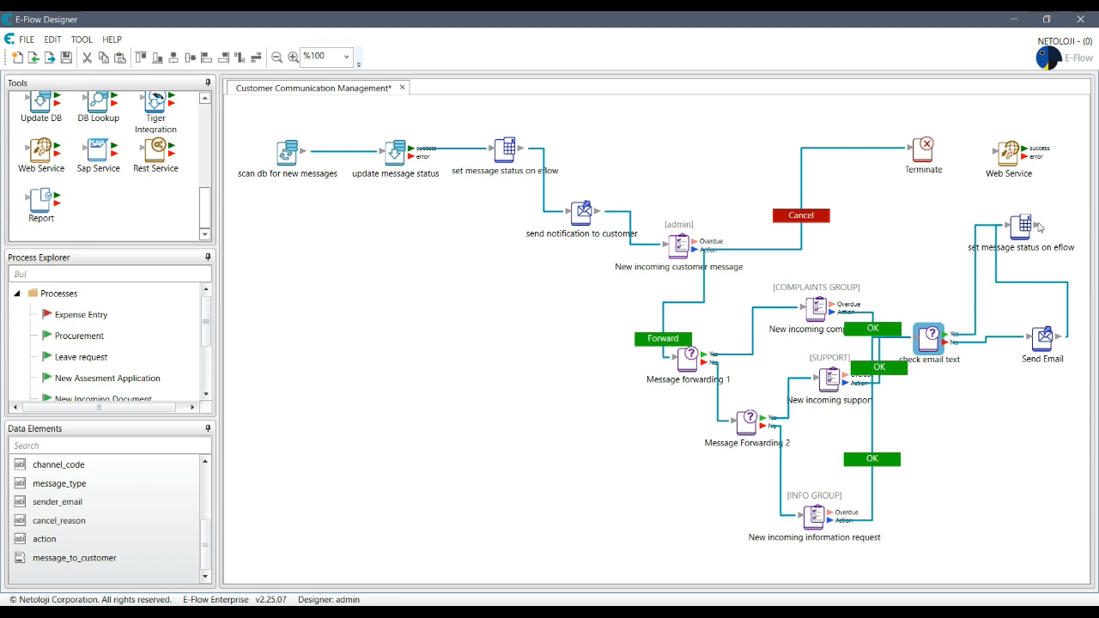
{"action": "left_click_drag", "start_coordinate": [1037, 224], "coordinate": [1009, 149]}
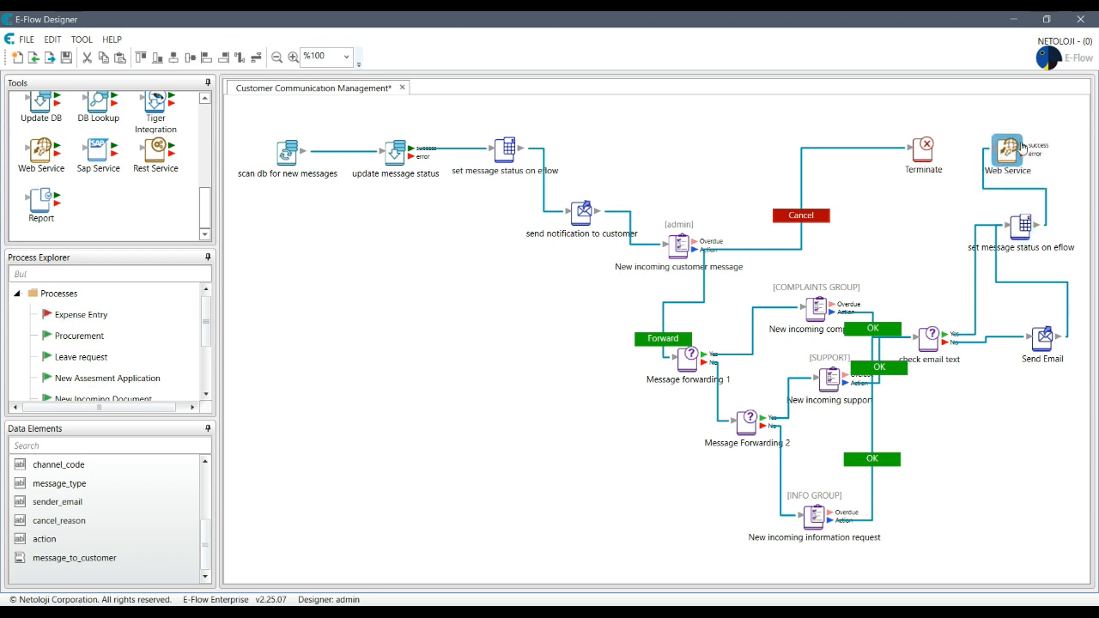
{"action": "left_click_drag", "start_coordinate": [1022, 144], "coordinate": [906, 150]}
Step: Copy the FINISHED status step and change the pasted copy's expression to "CANCELLED"
{"action": "left_click", "coordinate": [854, 149]}
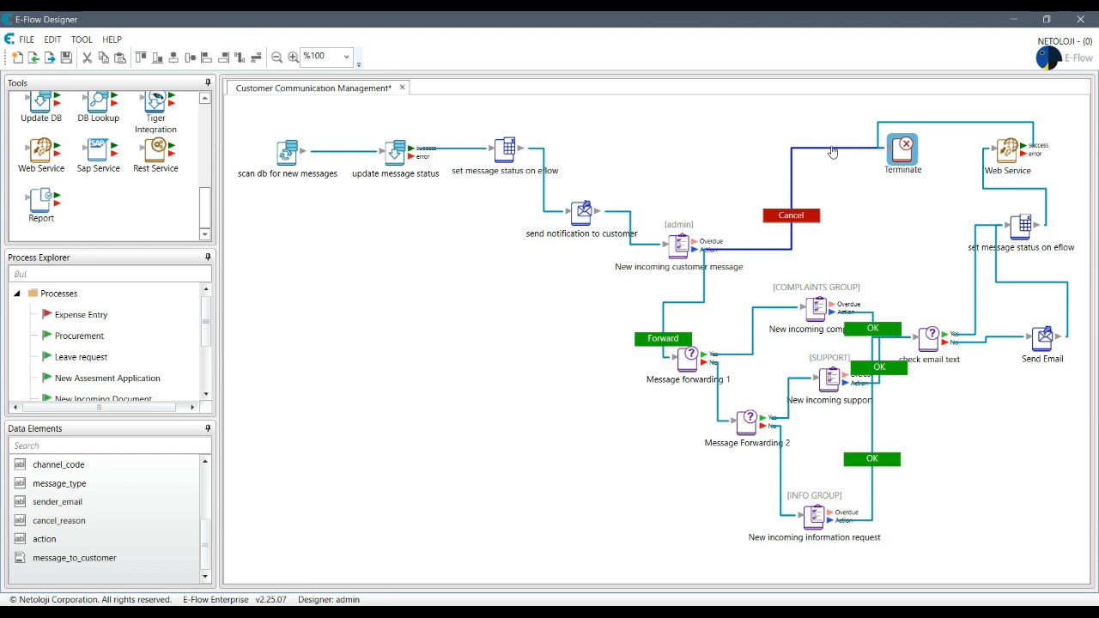
{"action": "left_click", "coordinate": [919, 204]}
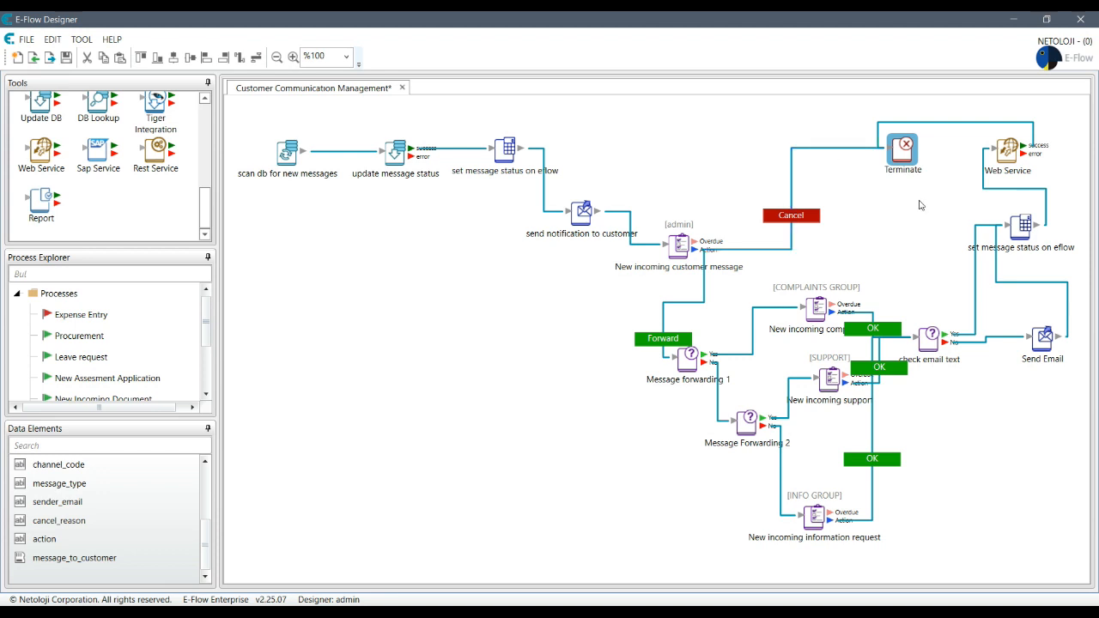
{"action": "left_click", "coordinate": [1019, 234]}
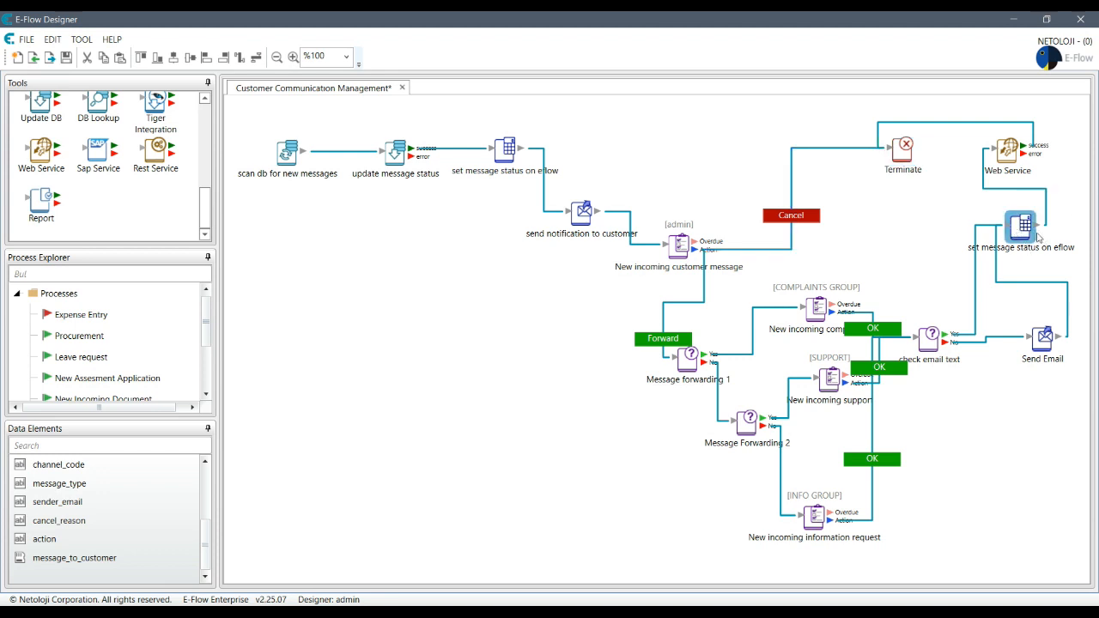
{"action": "right_click", "coordinate": [1029, 228]}
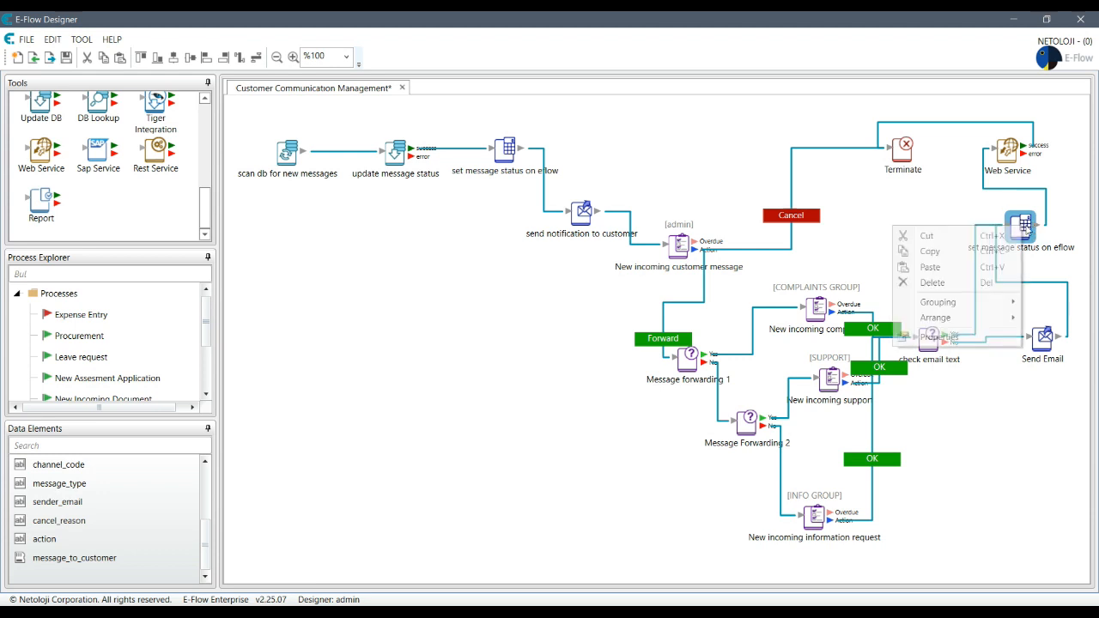
{"action": "left_click", "coordinate": [955, 260]}
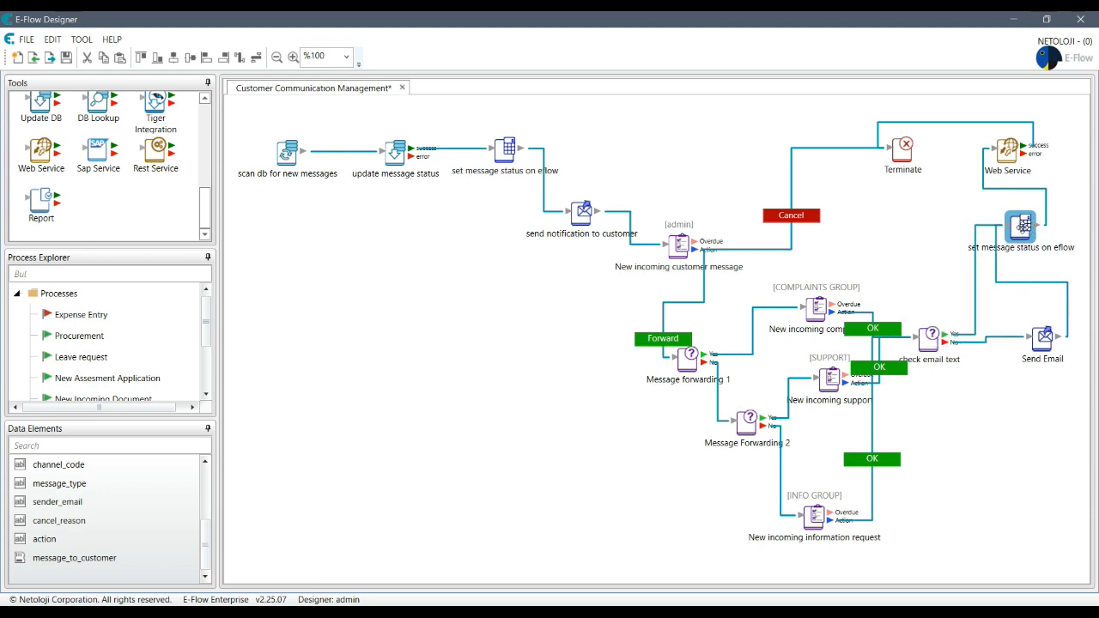
{"action": "right_click", "coordinate": [916, 227]}
{"action": "left_click", "coordinate": [953, 235]}
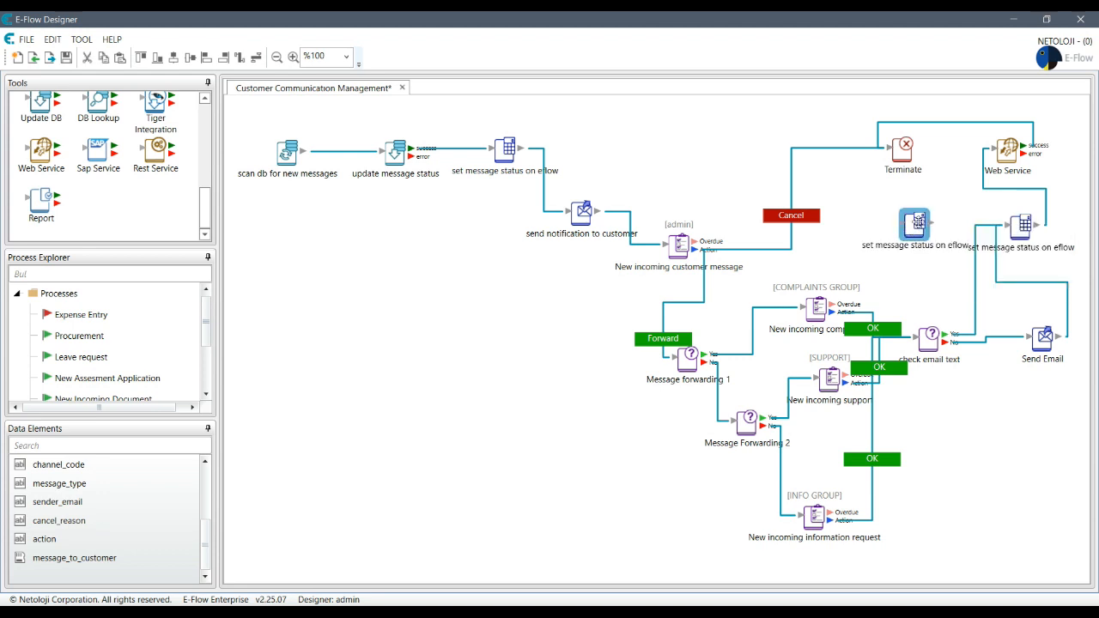
{"action": "double_click", "coordinate": [916, 222]}
{"action": "left_click", "coordinate": [493, 350]}
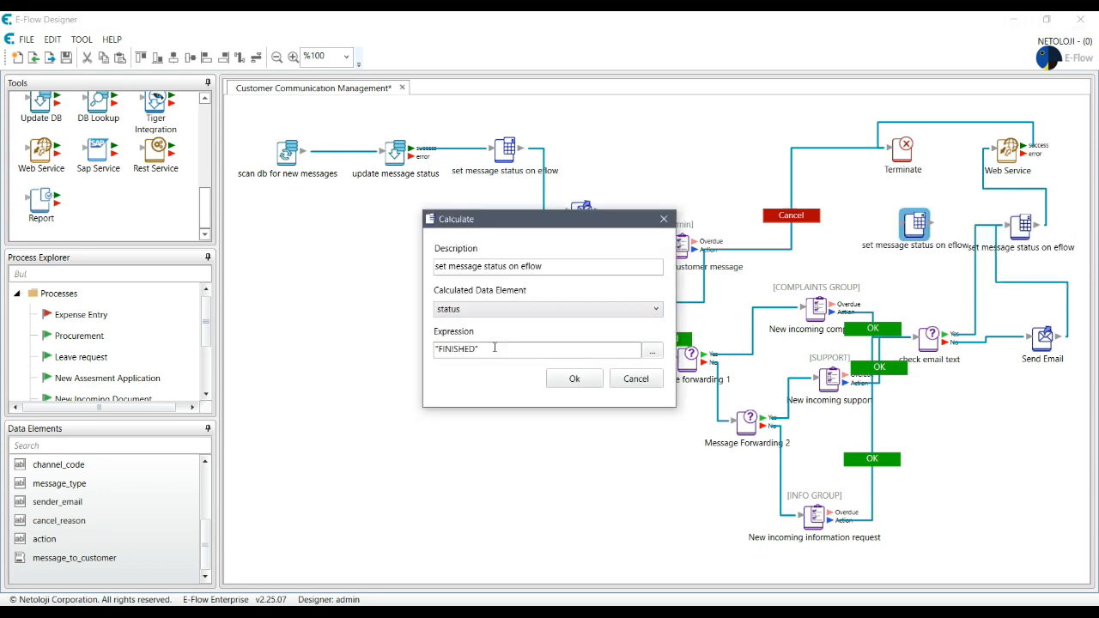
{"action": "key", "text": "ctrl+a"}
{"action": "type", "text": "\"CANCE"}
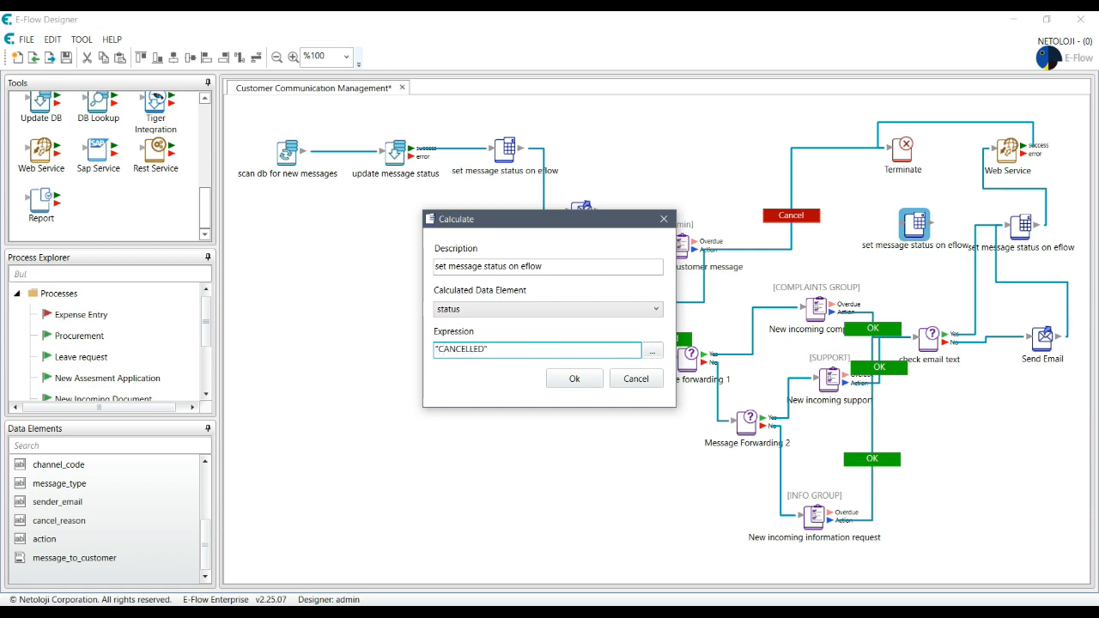
{"action": "left_click", "coordinate": [597, 387]}
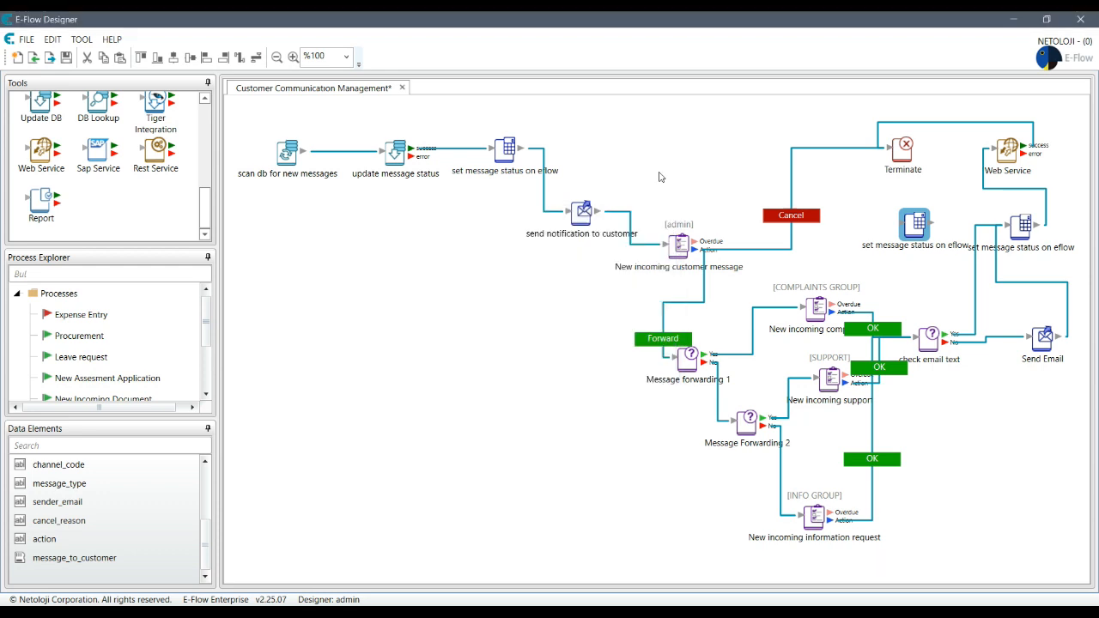
Step: Redirect the Cancel connector's end into the CANCELLED status step
{"action": "left_click", "coordinate": [842, 148]}
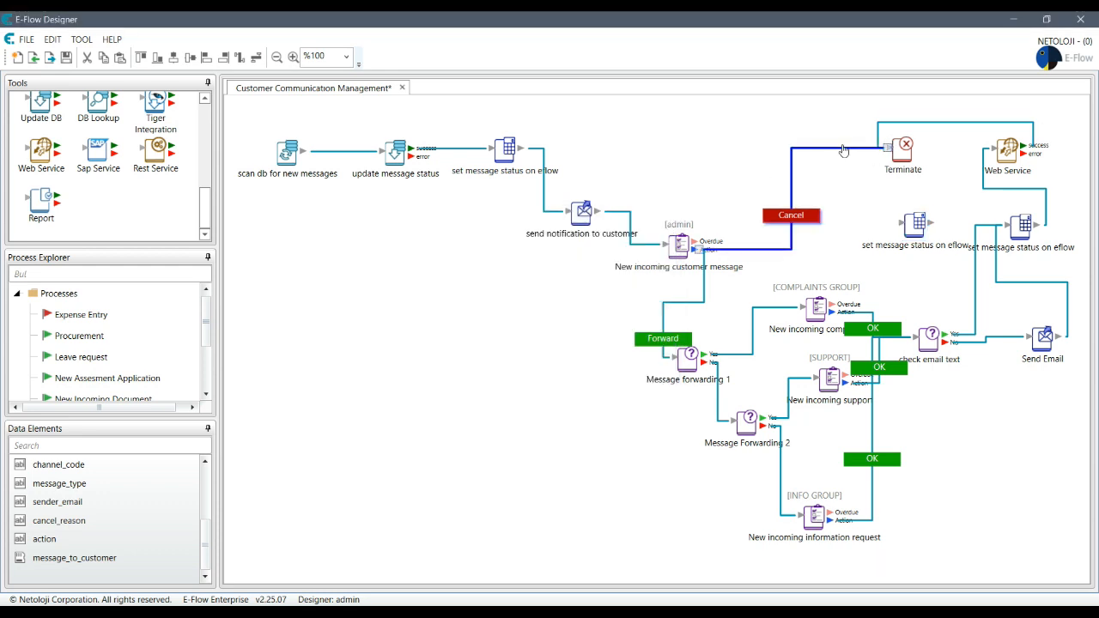
{"action": "left_click_drag", "start_coordinate": [888, 148], "coordinate": [850, 152]}
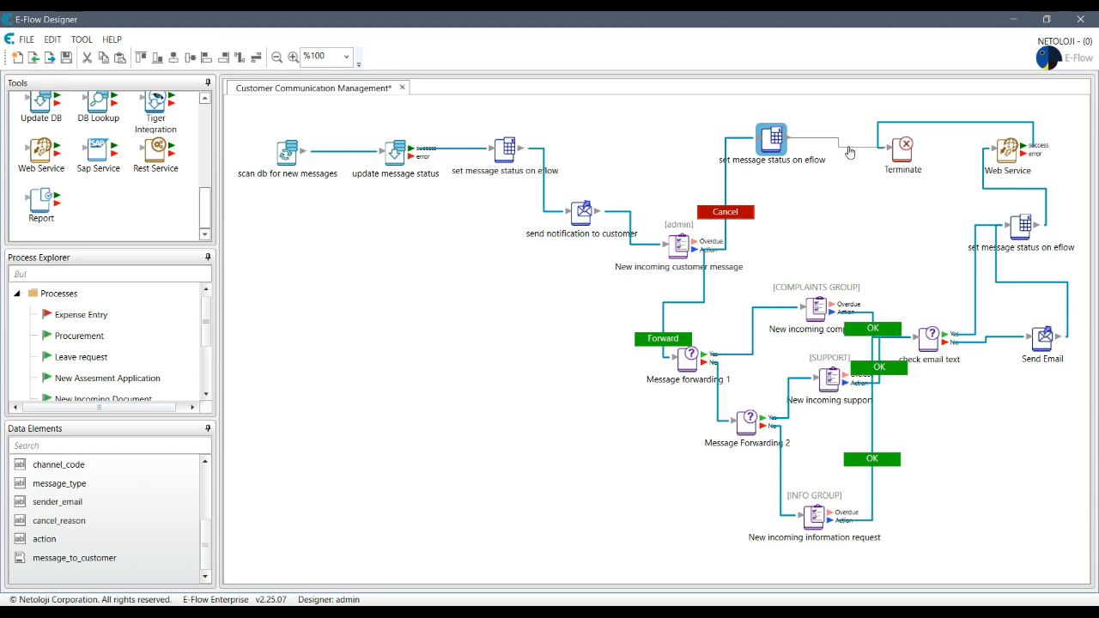
{"action": "left_click_drag", "start_coordinate": [849, 152], "coordinate": [849, 152]}
{"action": "key", "text": "Delete"}
Step: Reposition the CANCELLED status step and Terminate to tidy the diagram
{"action": "left_click", "coordinate": [774, 142]}
{"action": "left_click_drag", "start_coordinate": [773, 145], "coordinate": [1026, 154]}
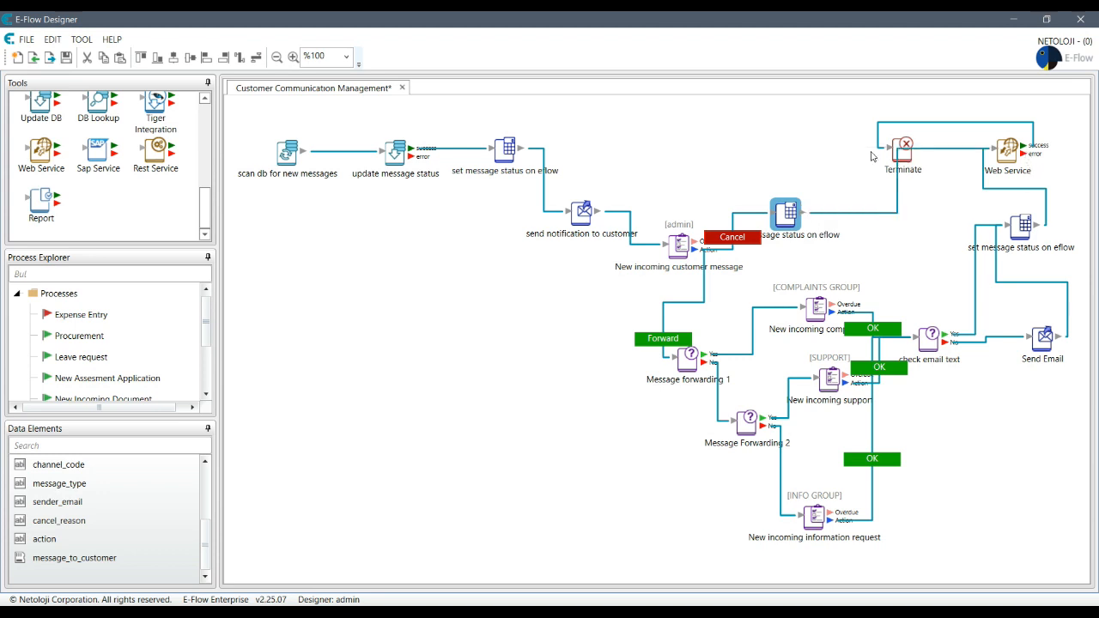
{"action": "left_click_drag", "start_coordinate": [901, 144], "coordinate": [740, 139]}
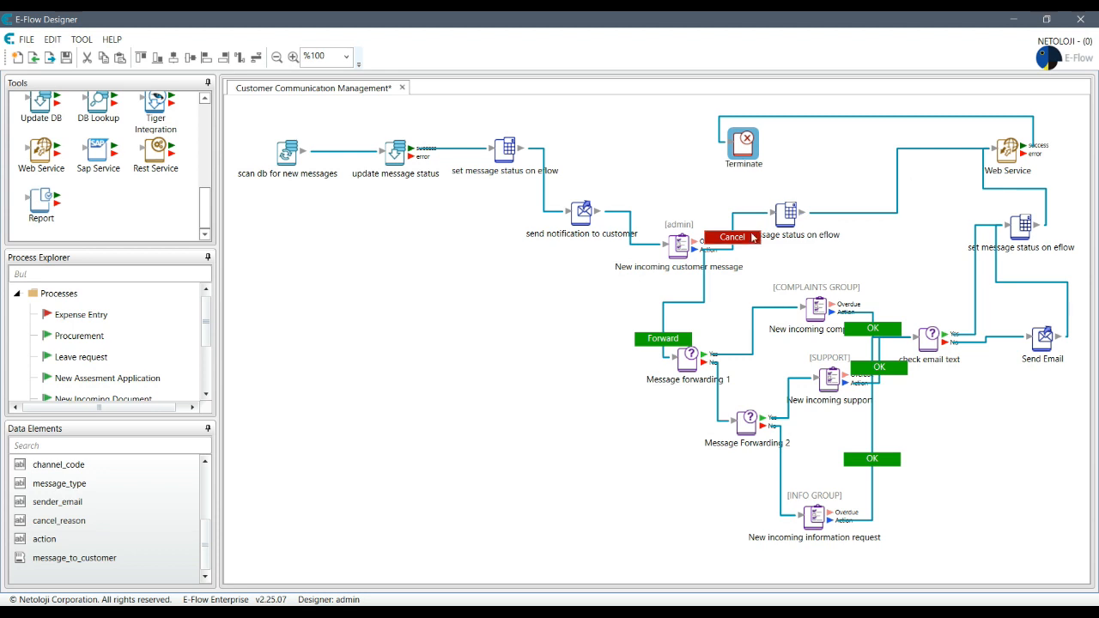
{"action": "left_click_drag", "start_coordinate": [788, 214], "coordinate": [830, 206]}
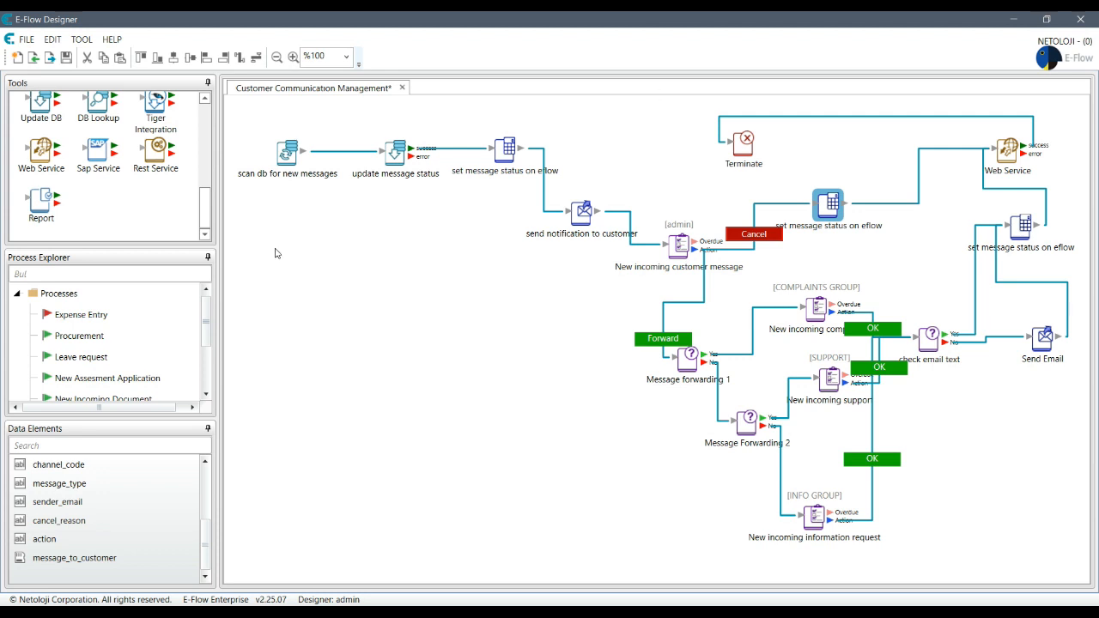
Step: Save the Customer Communication Management process and activate it from Process Explorer
{"action": "key", "text": "ctrl+s"}
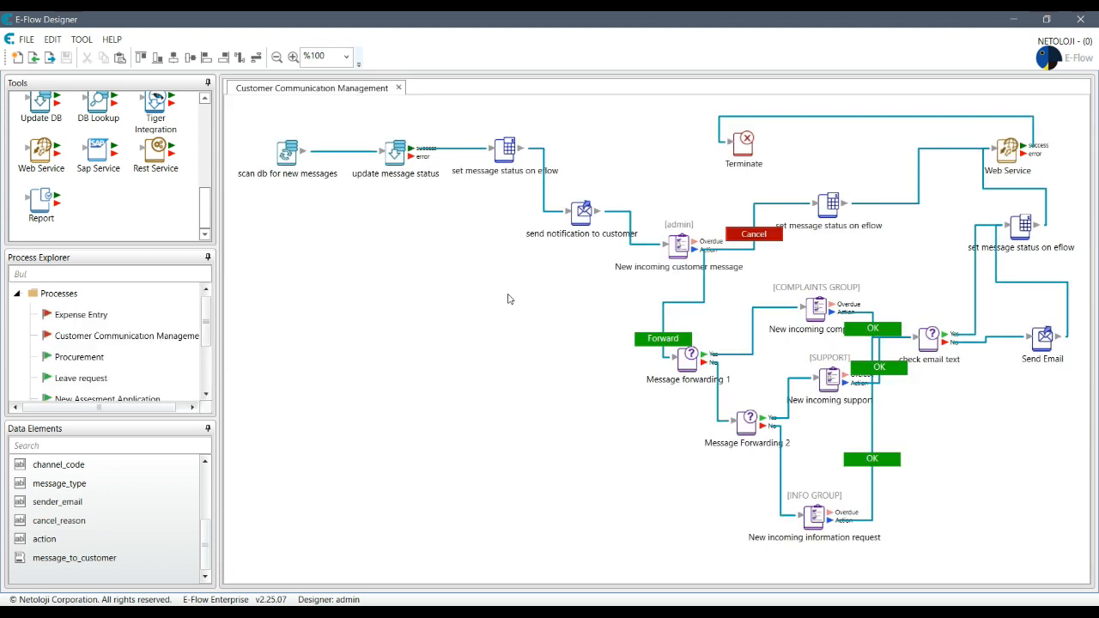
{"action": "right_click", "coordinate": [176, 342]}
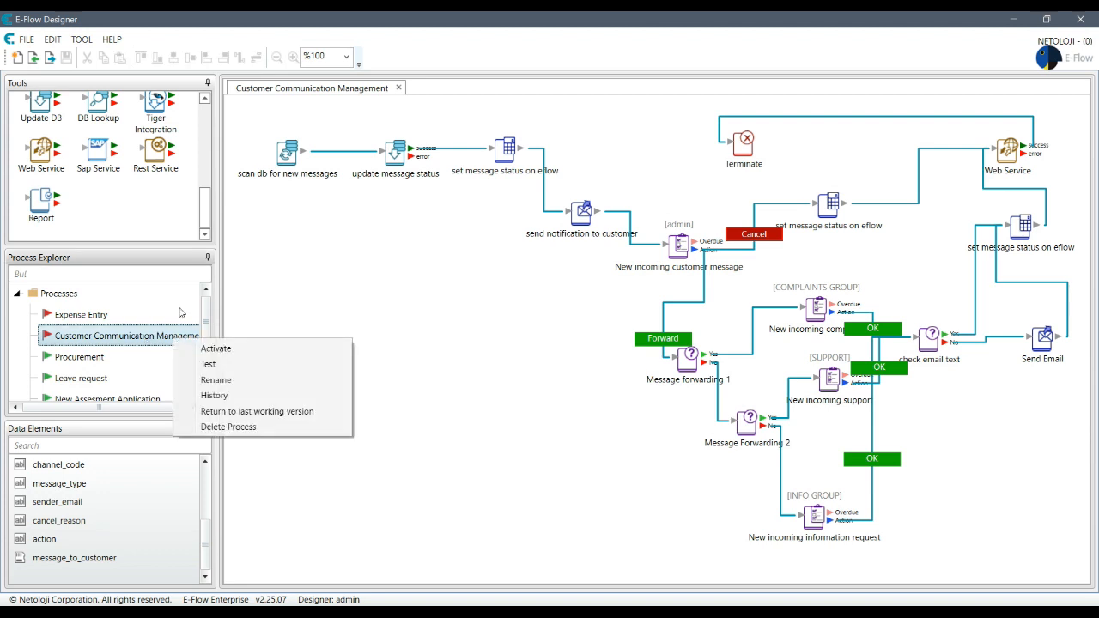
{"action": "left_click", "coordinate": [215, 349]}
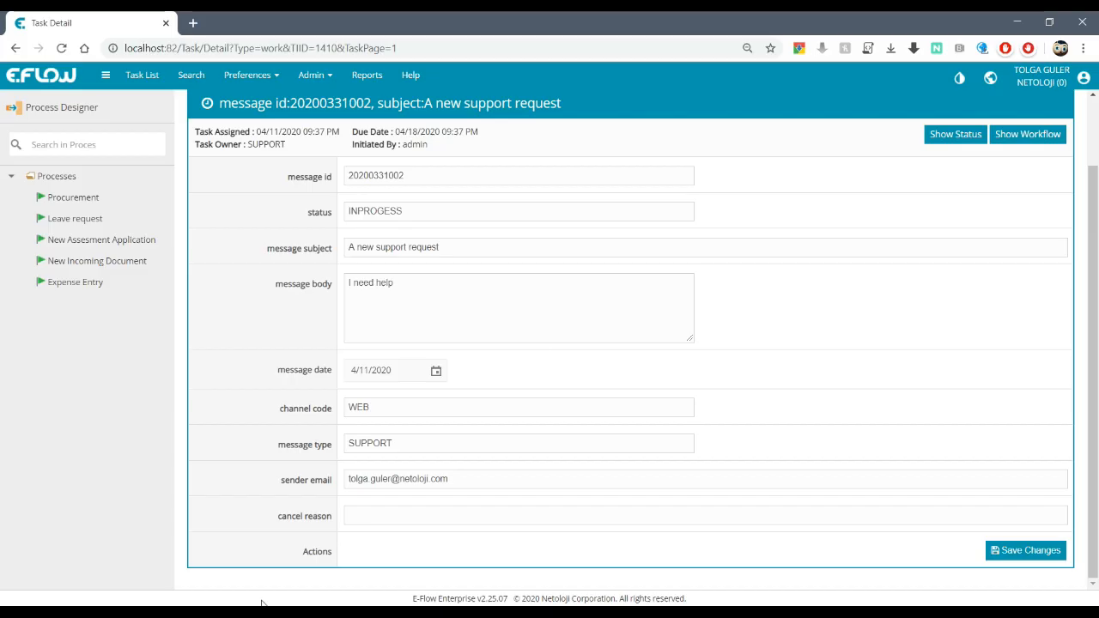
Step: Return to the Task List and run the New incoming complaint task
{"action": "scroll", "coordinate": [482, 261], "scroll_direction": "up", "scroll_amount": 1}
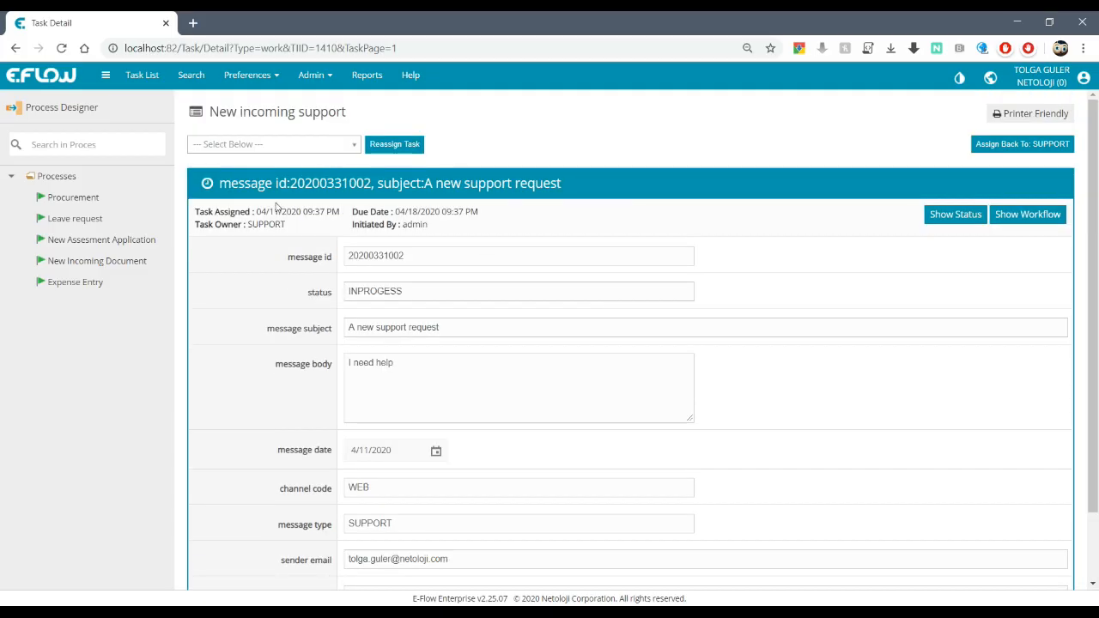
{"action": "left_click", "coordinate": [143, 76]}
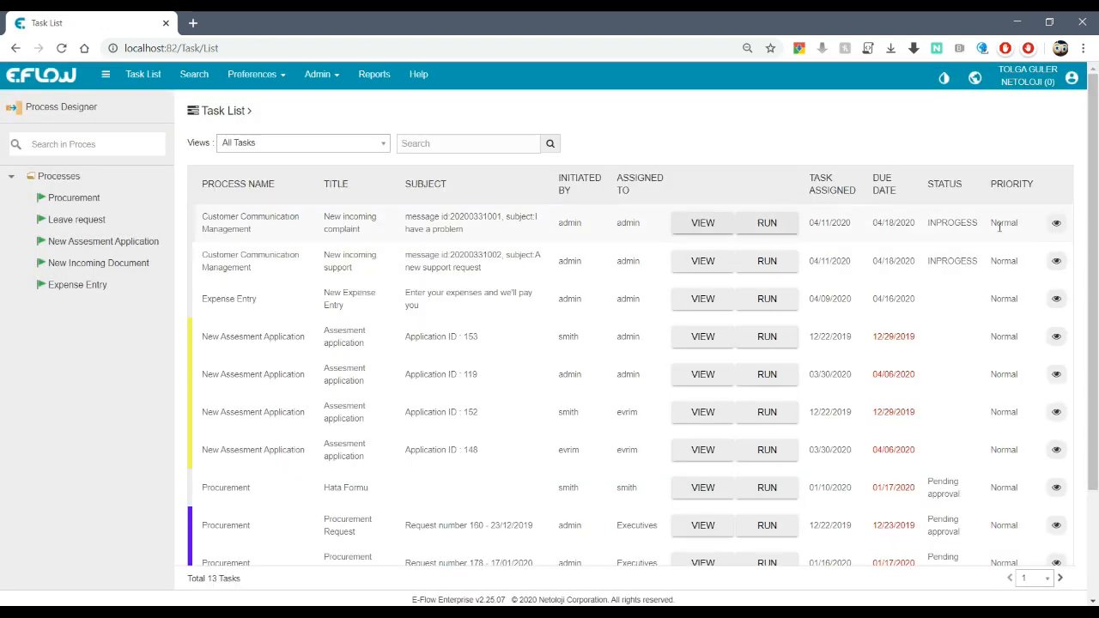
{"action": "left_click", "coordinate": [767, 223]}
{"action": "scroll", "coordinate": [824, 292], "scroll_direction": "down", "scroll_amount": 3}
{"action": "scroll", "coordinate": [854, 351], "scroll_direction": "up", "scroll_amount": 3}
{"action": "scroll", "coordinate": [853, 405], "scroll_direction": "down", "scroll_amount": 3}
{"action": "scroll", "coordinate": [854, 397], "scroll_direction": "up", "scroll_amount": 1}
{"action": "scroll", "coordinate": [854, 393], "scroll_direction": "up", "scroll_amount": 3}
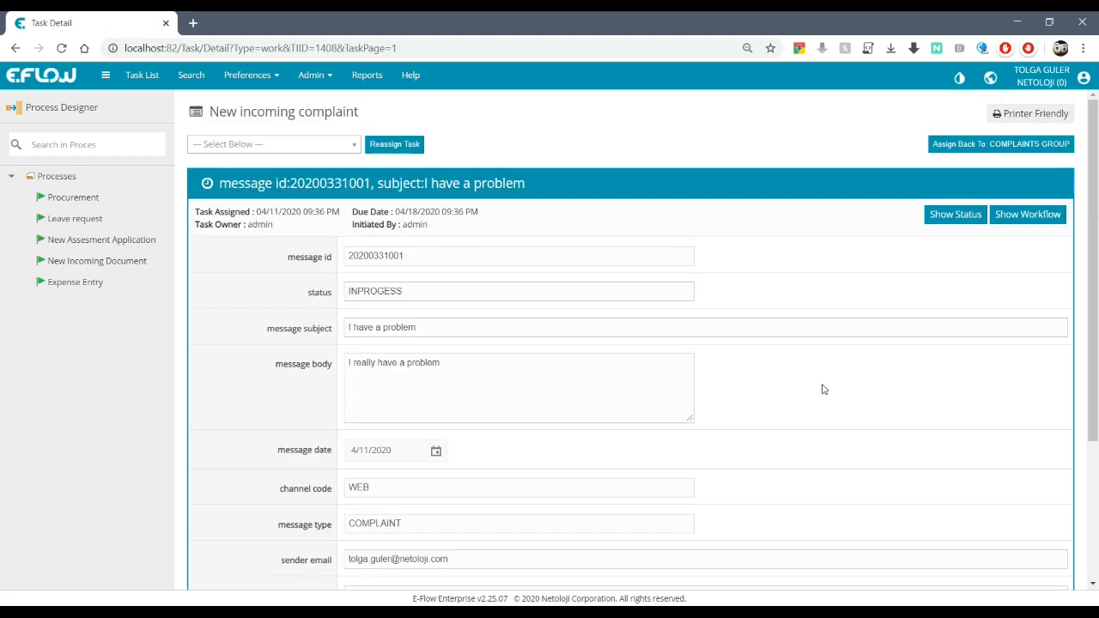
{"action": "scroll", "coordinate": [636, 290], "scroll_direction": "down", "scroll_amount": 3}
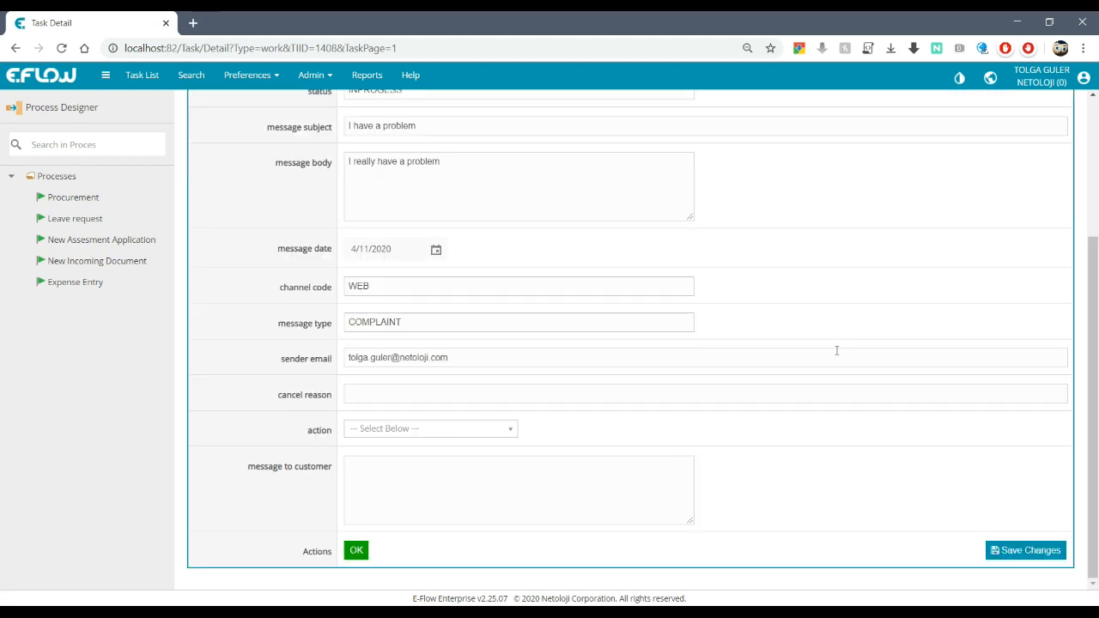
Step: Choose action FEEDBACK, enter customer message 'here is my message to', and submit
{"action": "left_click", "coordinate": [506, 431]}
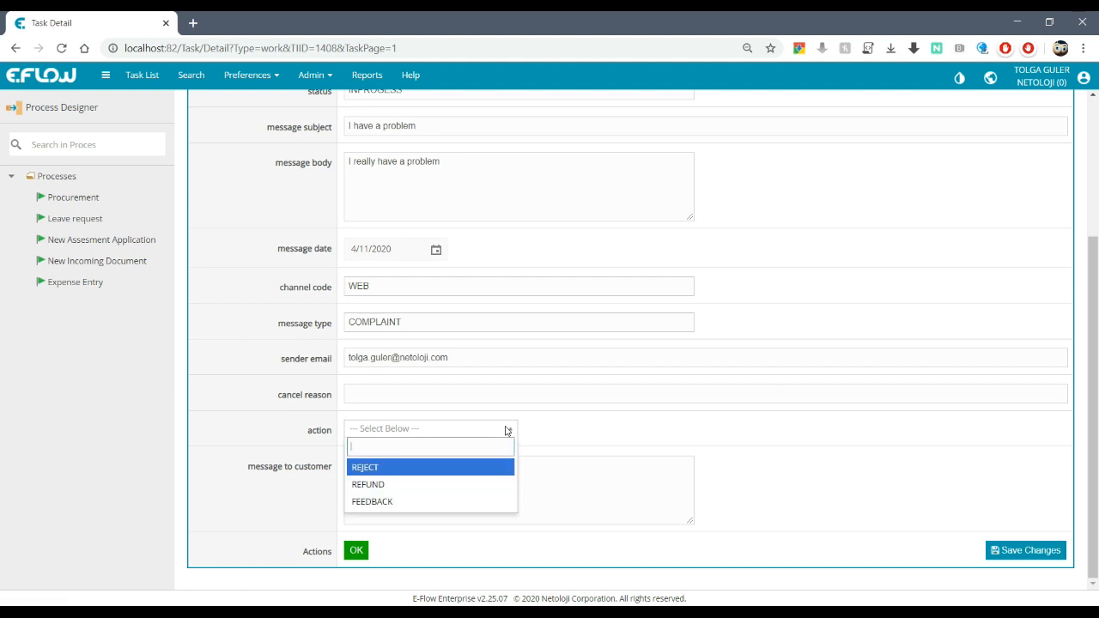
{"action": "left_click", "coordinate": [417, 503]}
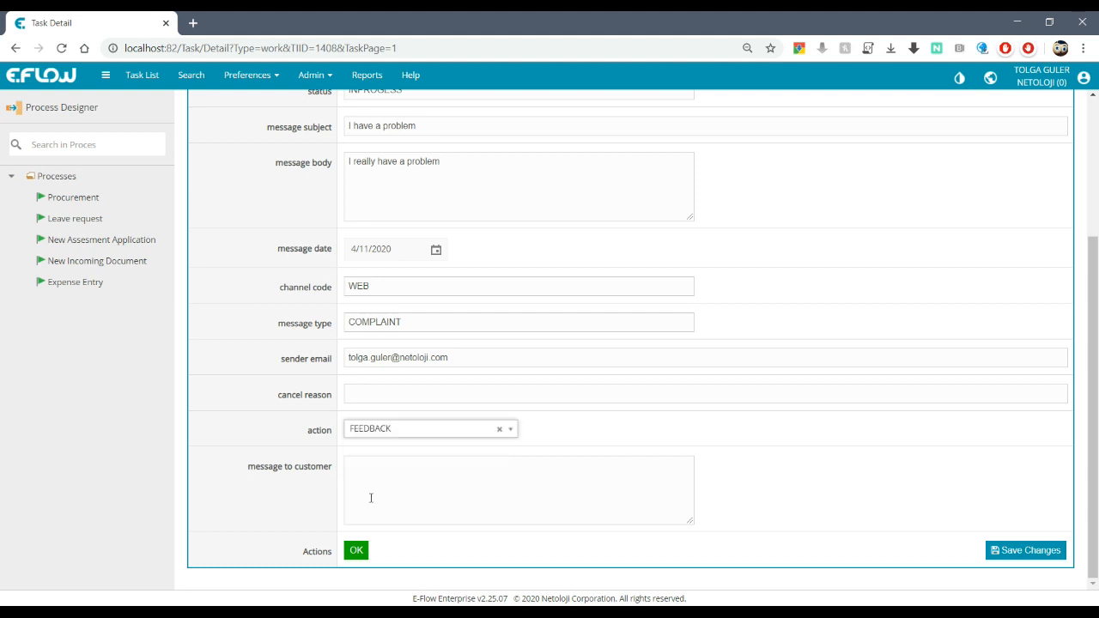
{"action": "left_click", "coordinate": [518, 476]}
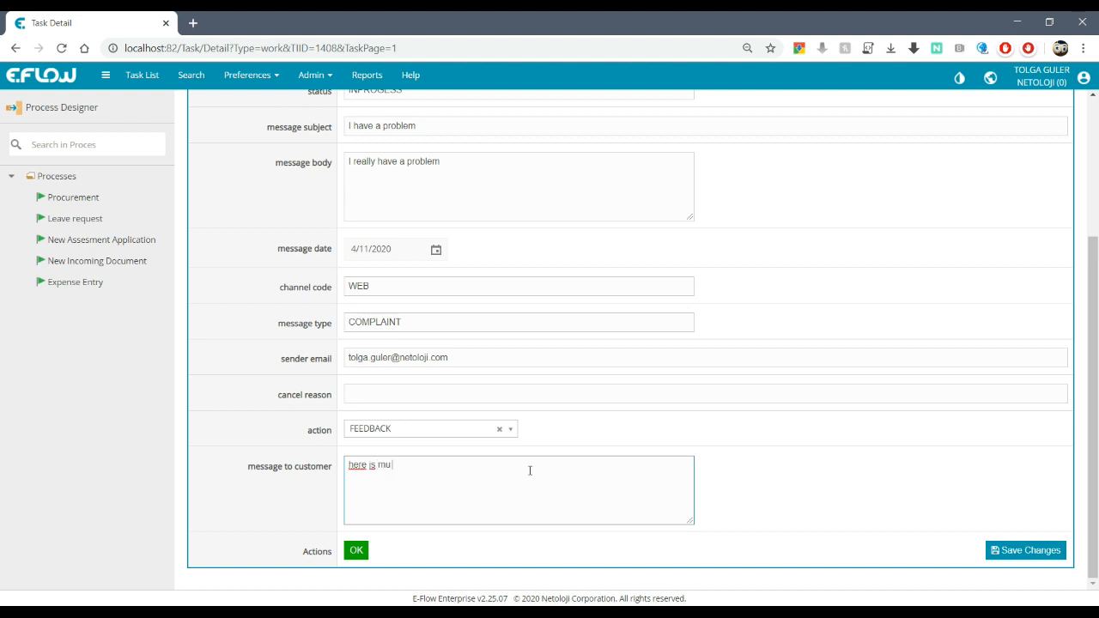
{"action": "type", "text": "here is my message to yo"}
{"action": "scroll", "coordinate": [875, 318], "scroll_direction": "up", "scroll_amount": 3}
{"action": "scroll", "coordinate": [881, 306], "scroll_direction": "down", "scroll_amount": 3}
{"action": "left_click", "coordinate": [356, 550]}
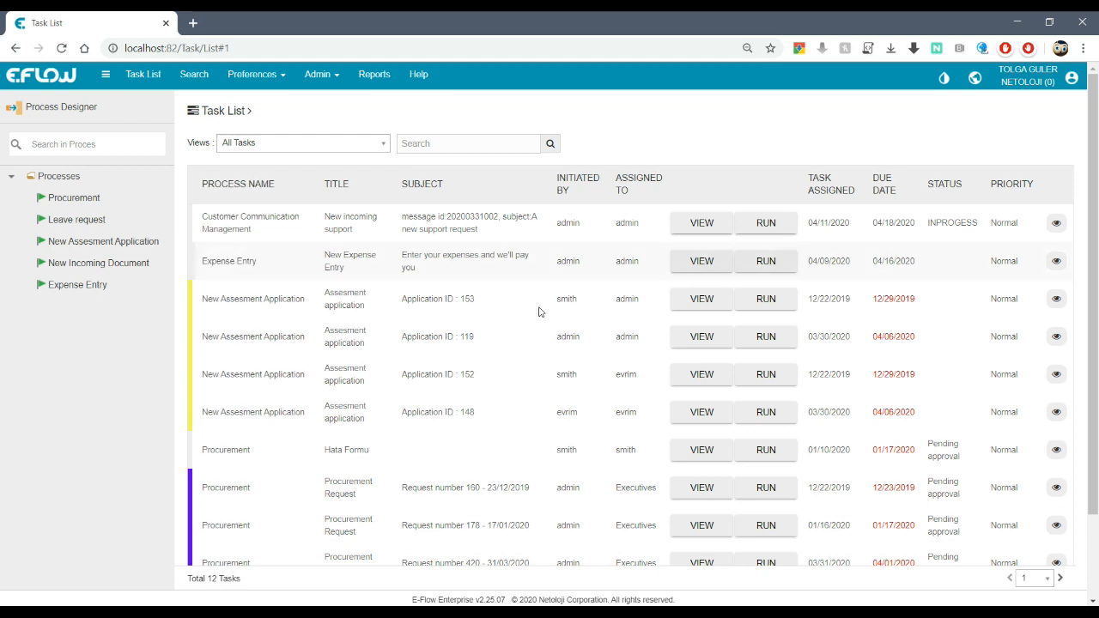
Step: Submit the New incoming support task with action REJECT and customer message 'rejected'
{"action": "left_click", "coordinate": [773, 225]}
{"action": "scroll", "coordinate": [770, 299], "scroll_direction": "down", "scroll_amount": 3}
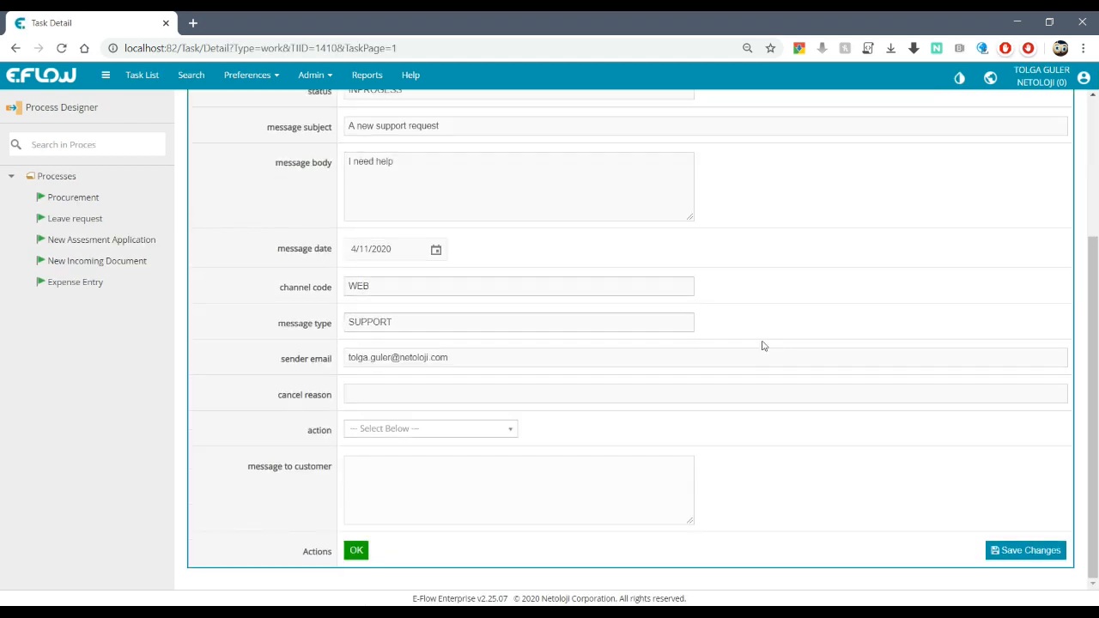
{"action": "left_click", "coordinate": [483, 431]}
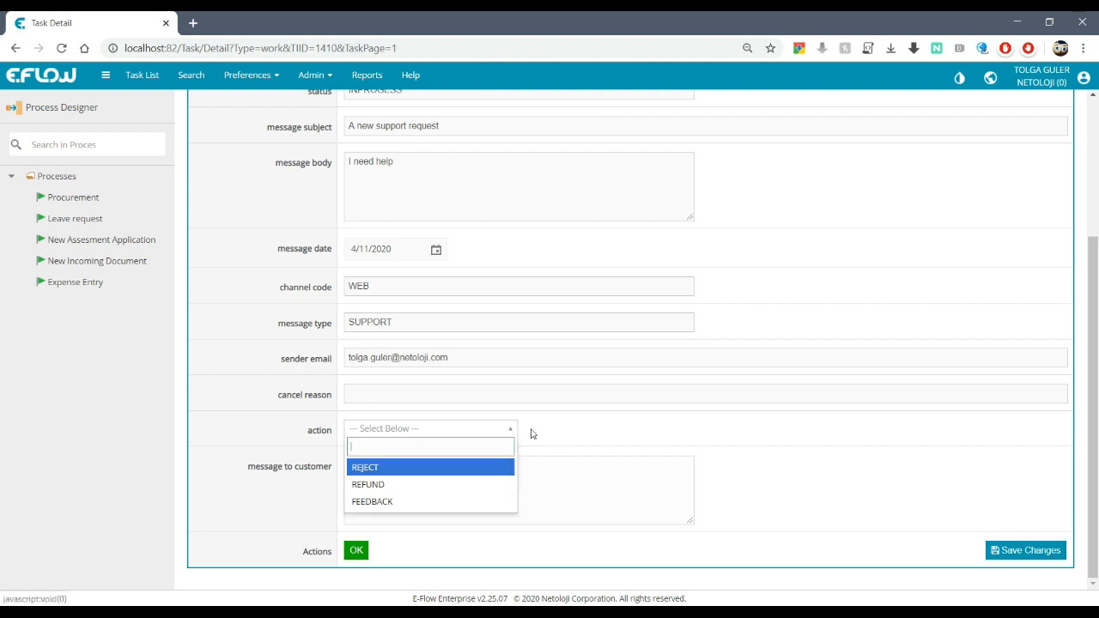
{"action": "left_click", "coordinate": [399, 474]}
{"action": "left_click", "coordinate": [386, 490]}
{"action": "type", "text": "rejected"}
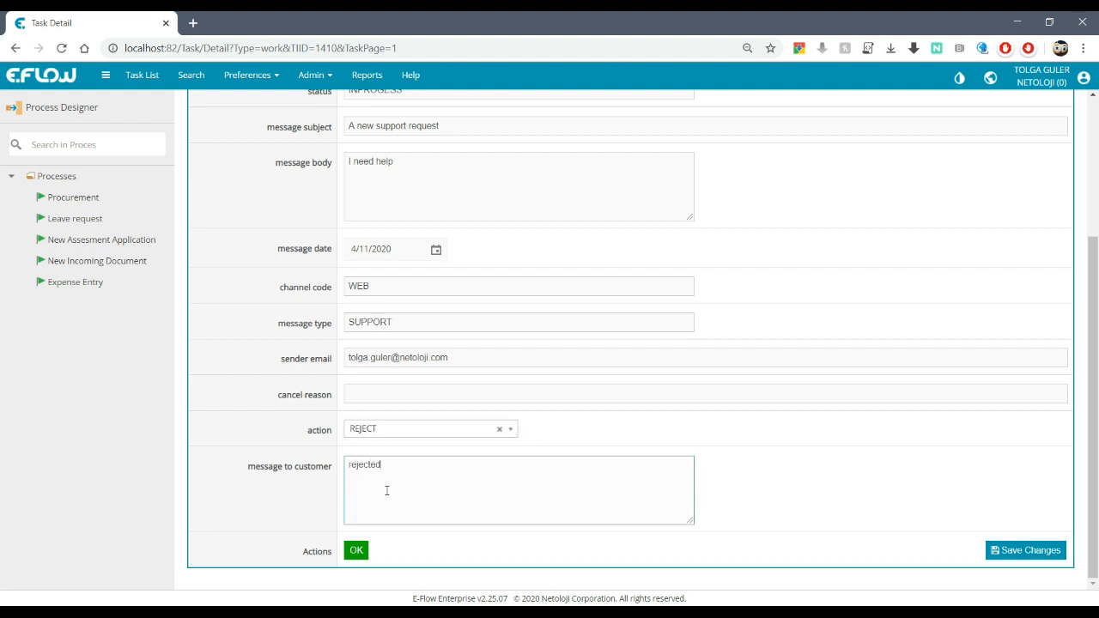
{"action": "left_click", "coordinate": [357, 552]}
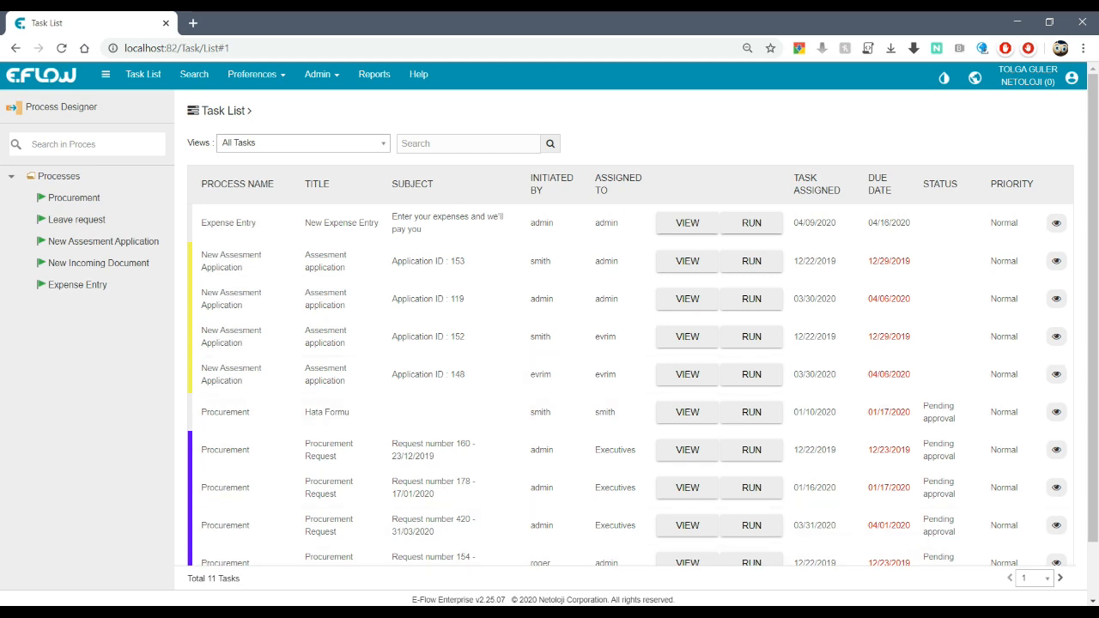
{"action": "key", "text": "alt+Tab"}
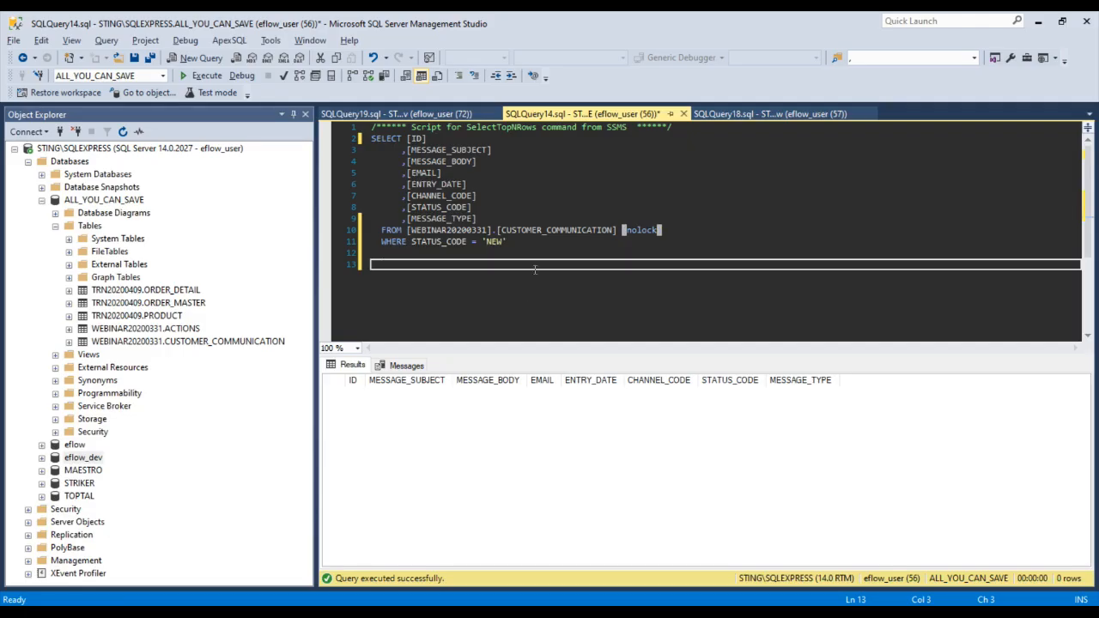
Step: Select and execute the customer communication SELECT query
{"action": "left_click", "coordinate": [539, 254]}
{"action": "left_click_drag", "start_coordinate": [539, 254], "coordinate": [339, 135]}
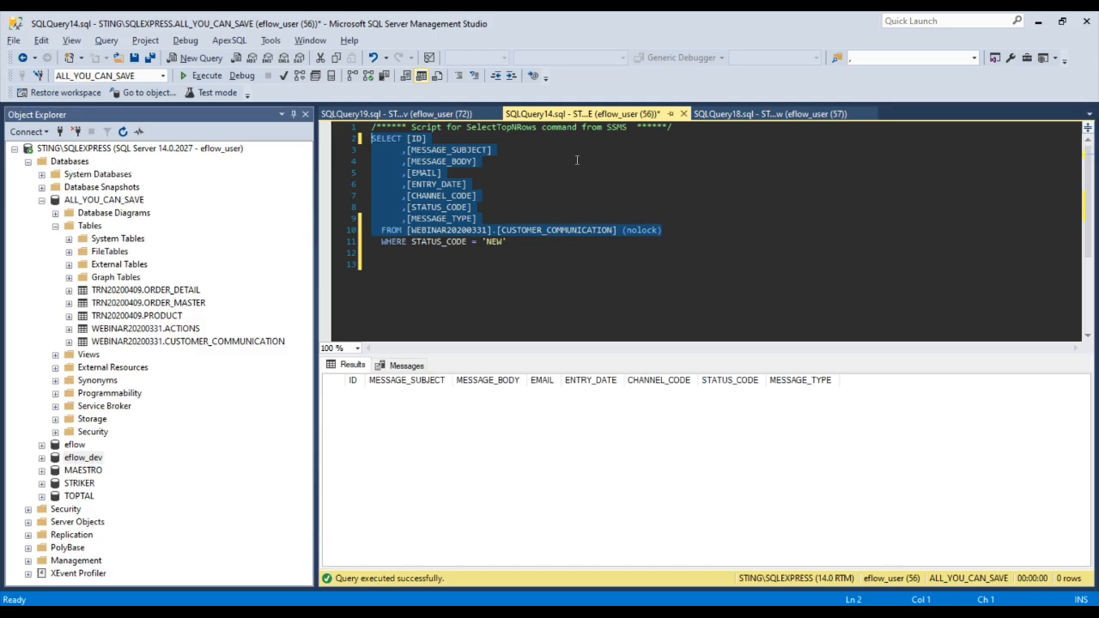
{"action": "left_click", "coordinate": [207, 76]}
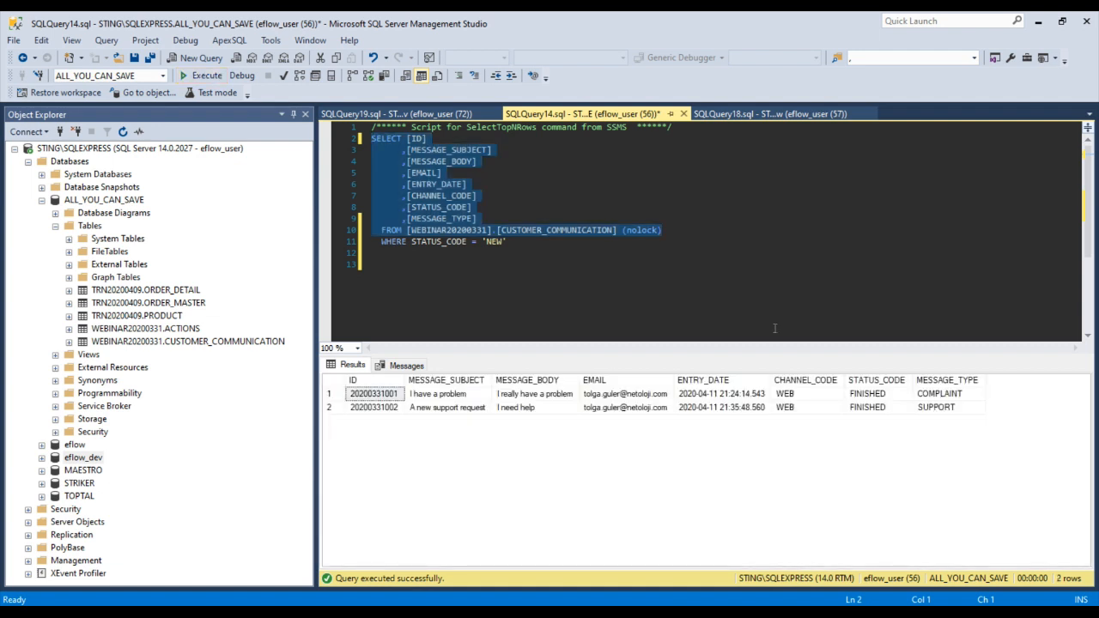
Step: Confirm both customer messages show STATUS_CODE FINISHED, then return to the E-Flow task list
{"action": "left_click", "coordinate": [870, 408]}
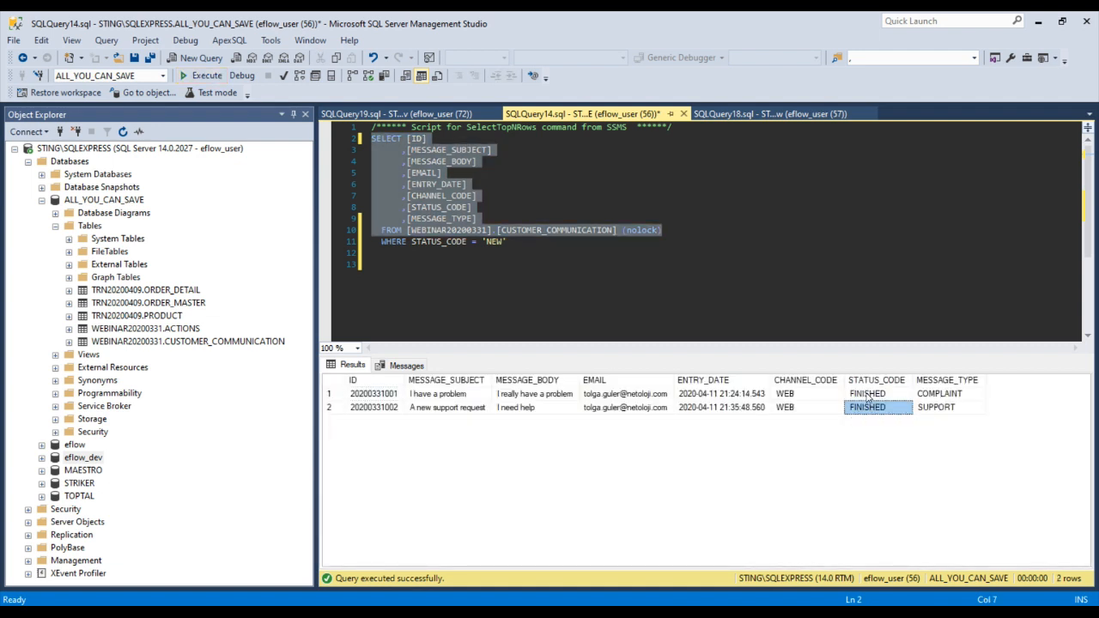
{"action": "left_click", "coordinate": [867, 394]}
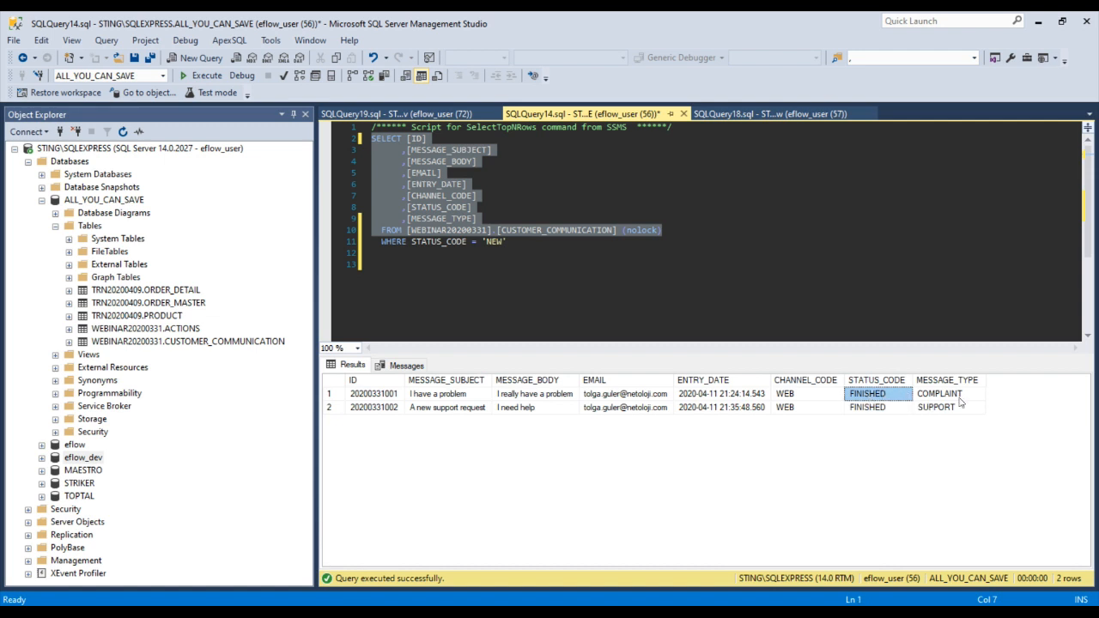
{"action": "left_click", "coordinate": [887, 410]}
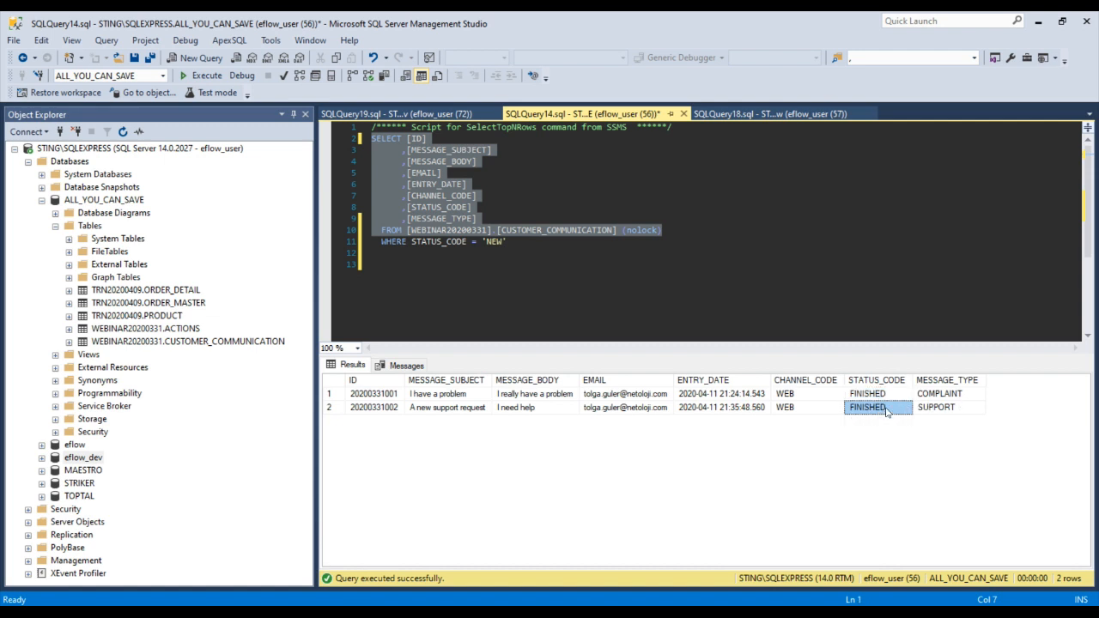
{"action": "left_click", "coordinate": [888, 397]}
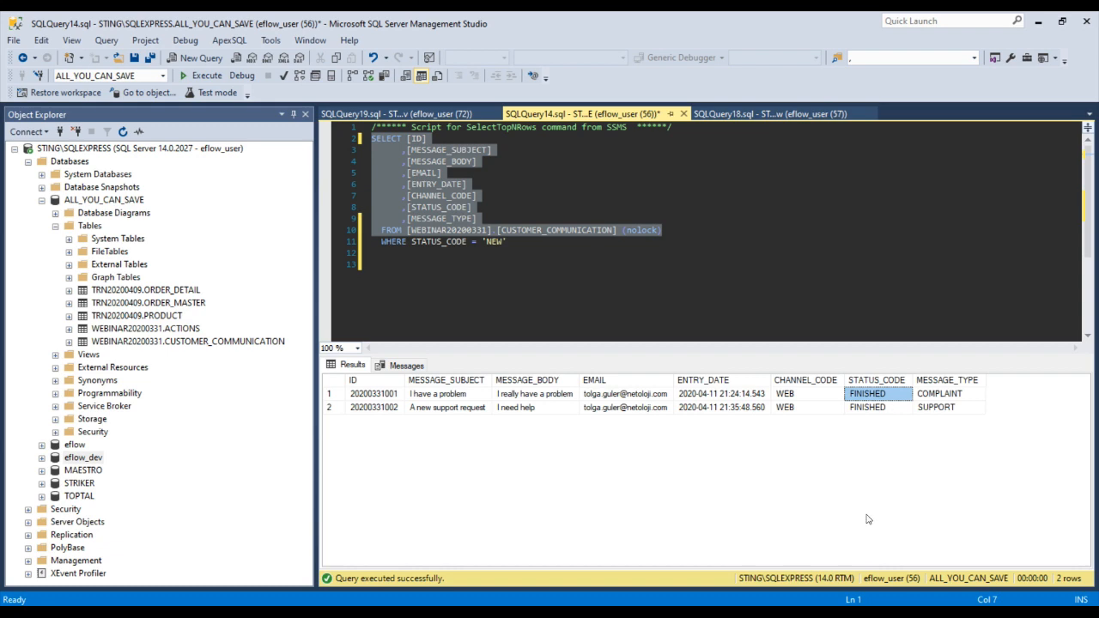
{"action": "key", "text": "alt+Tab"}
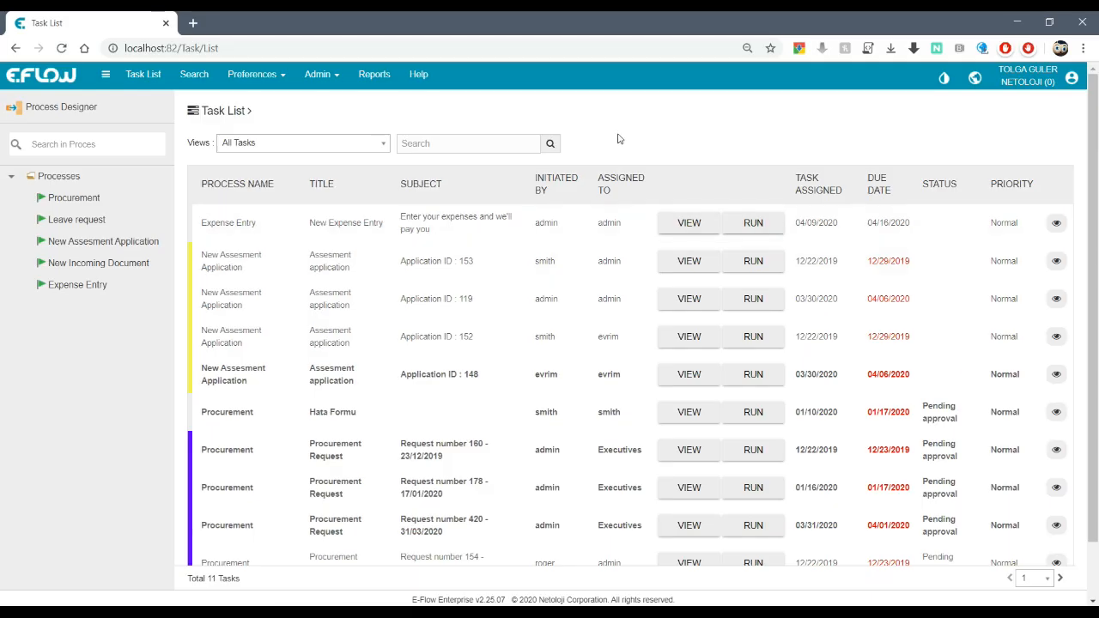